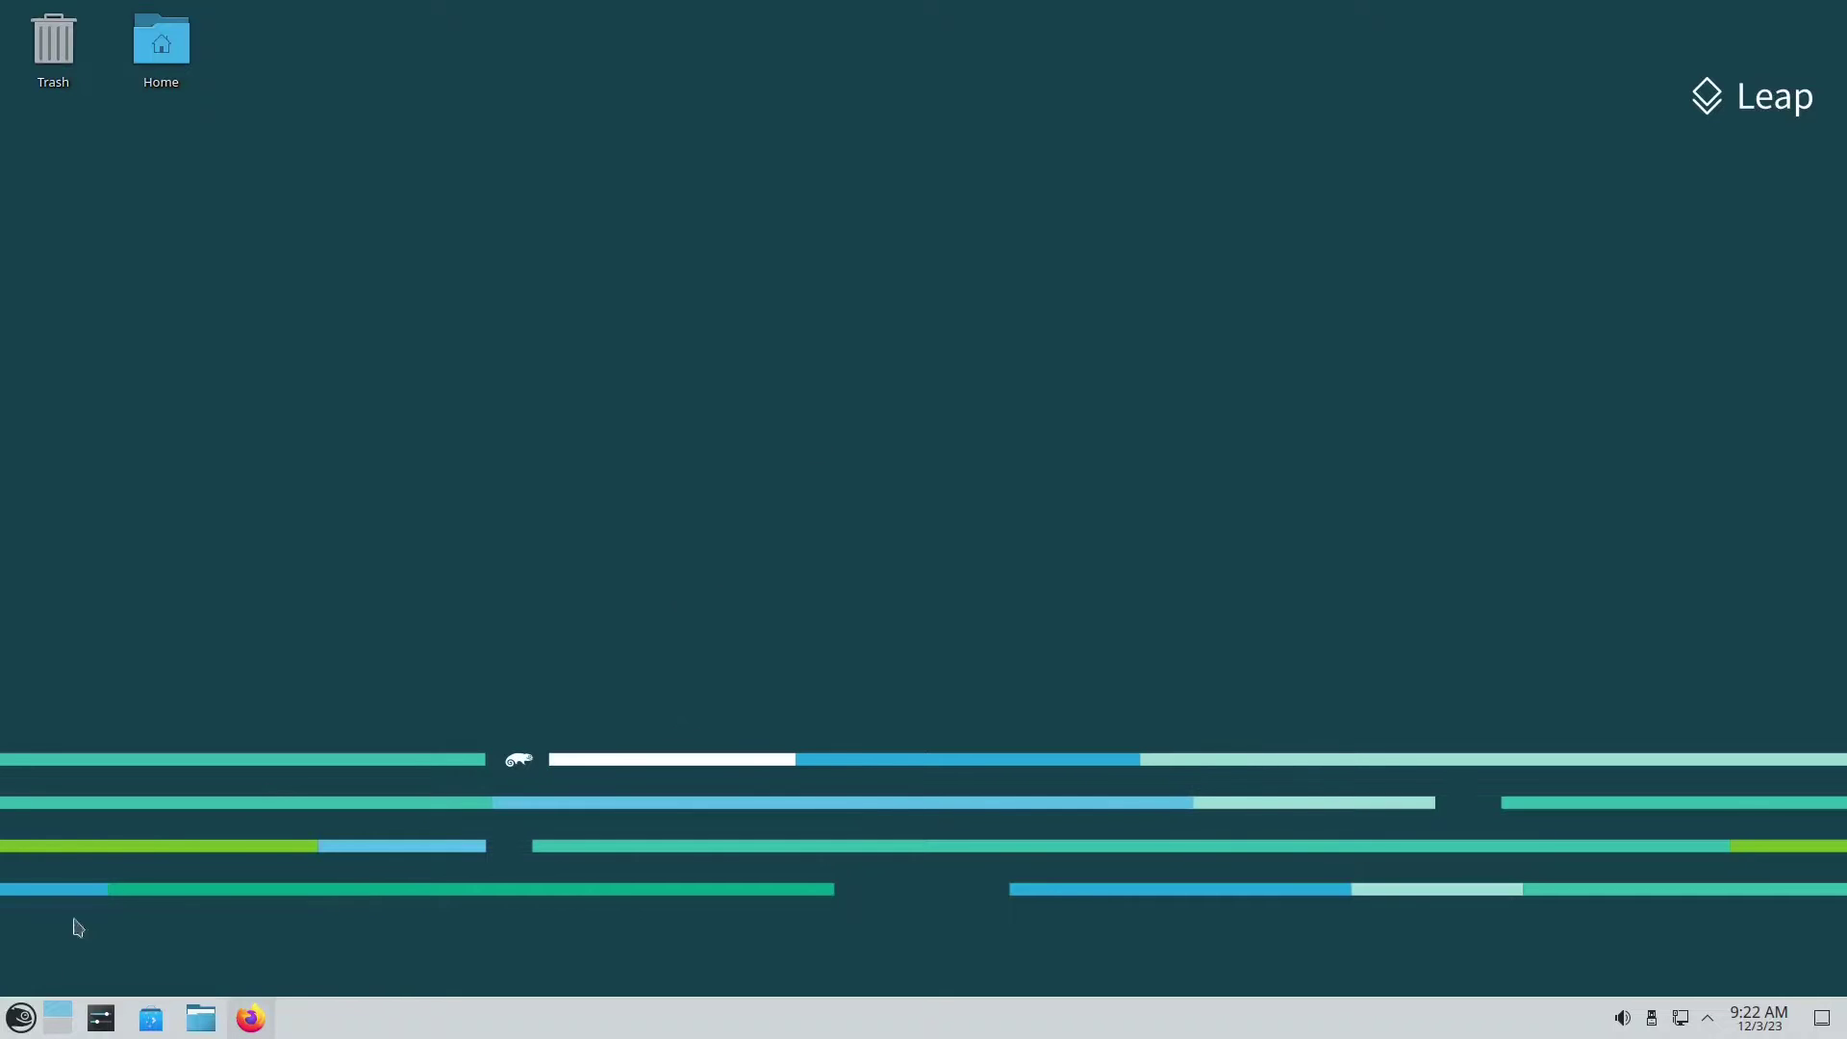
Step: Run 'sudo zypper update' in Konsole with the root password; it reports nothing to do
left_click(17, 1021)
left_click(407, 690)
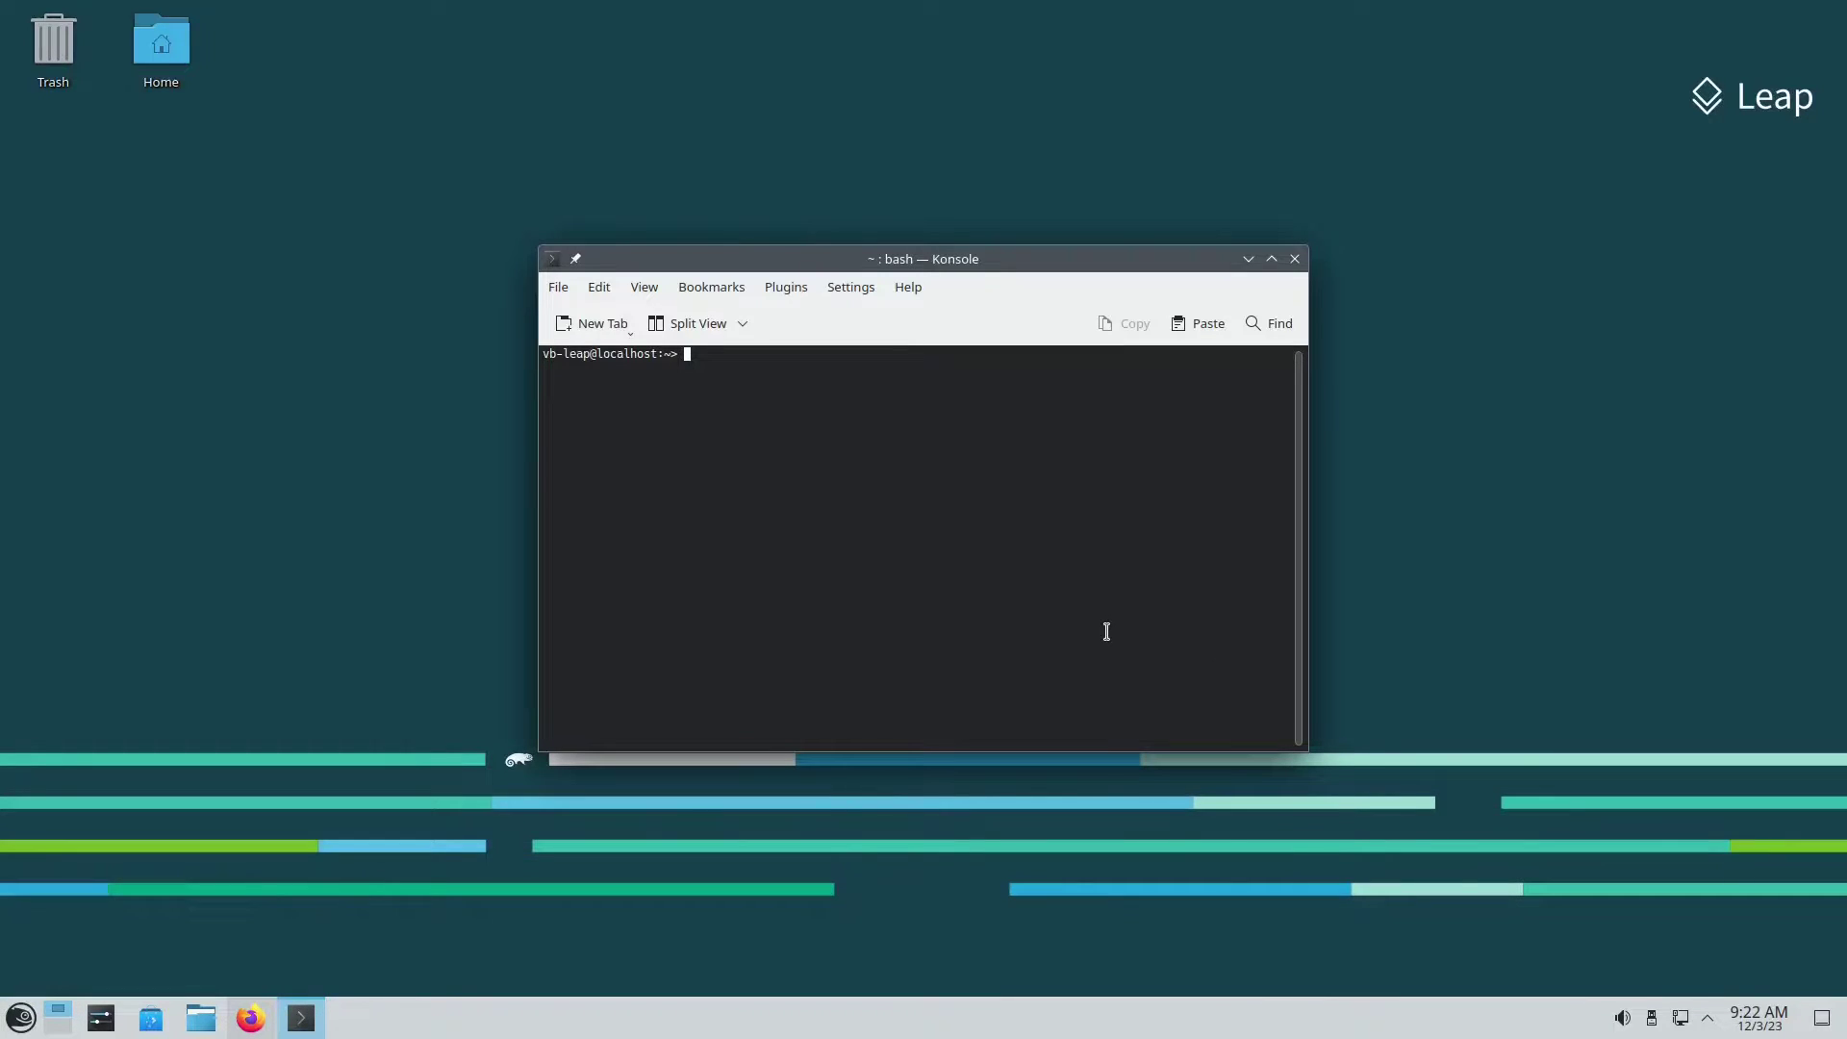
type("sudo zy")
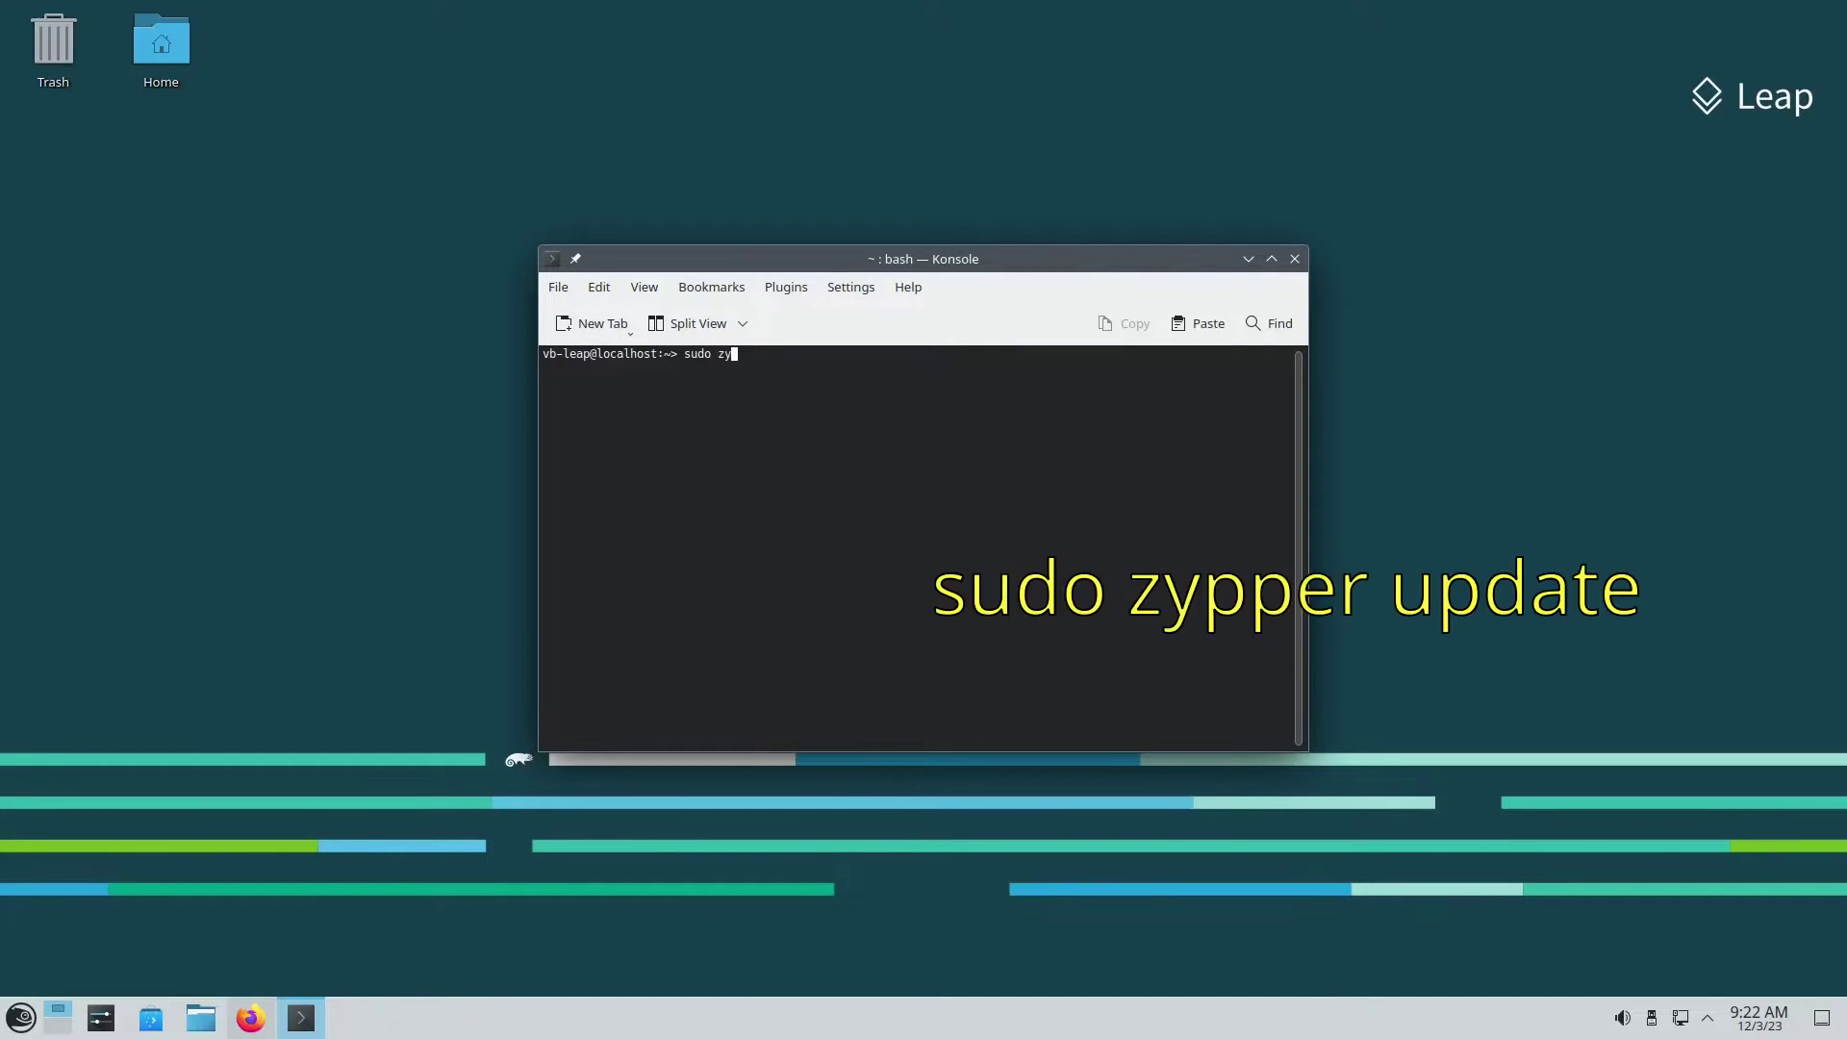
type("pper update")
key("Return")
key("Return")
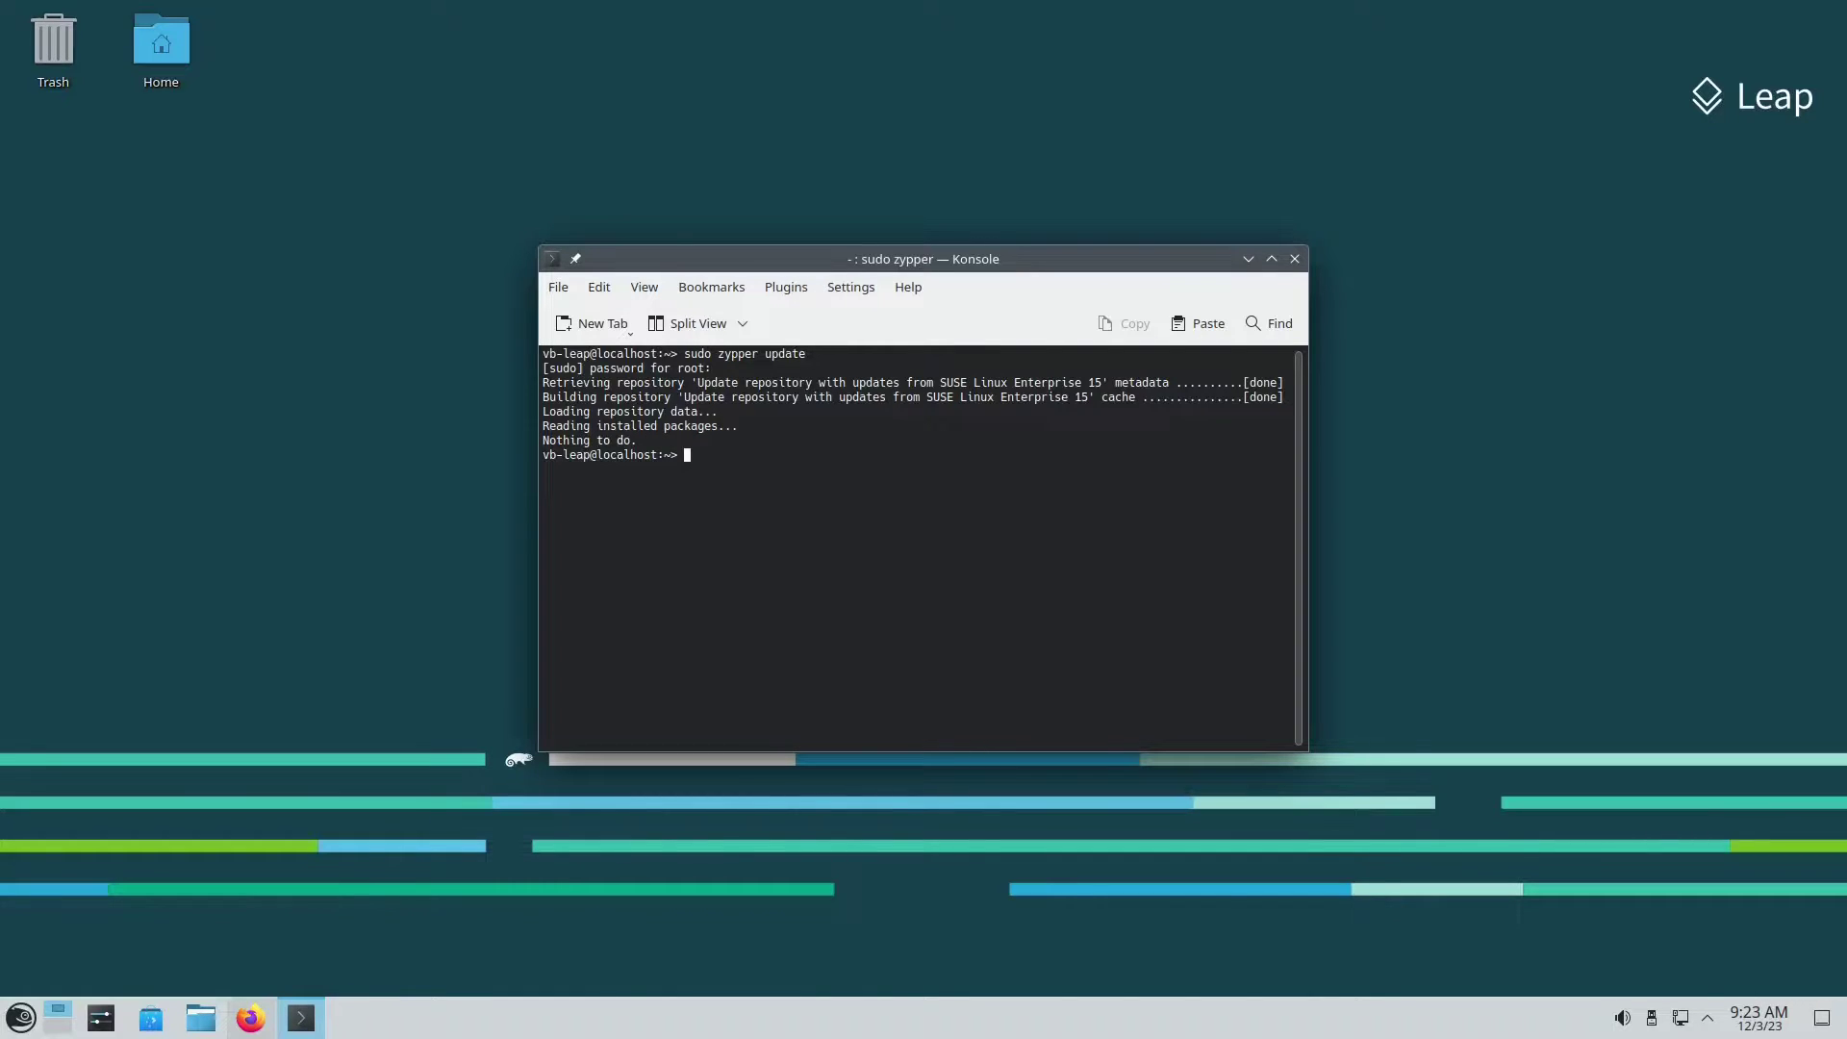
Step: Minimize Konsole and refresh the desktop
left_click(1247, 259)
right_click(741, 309)
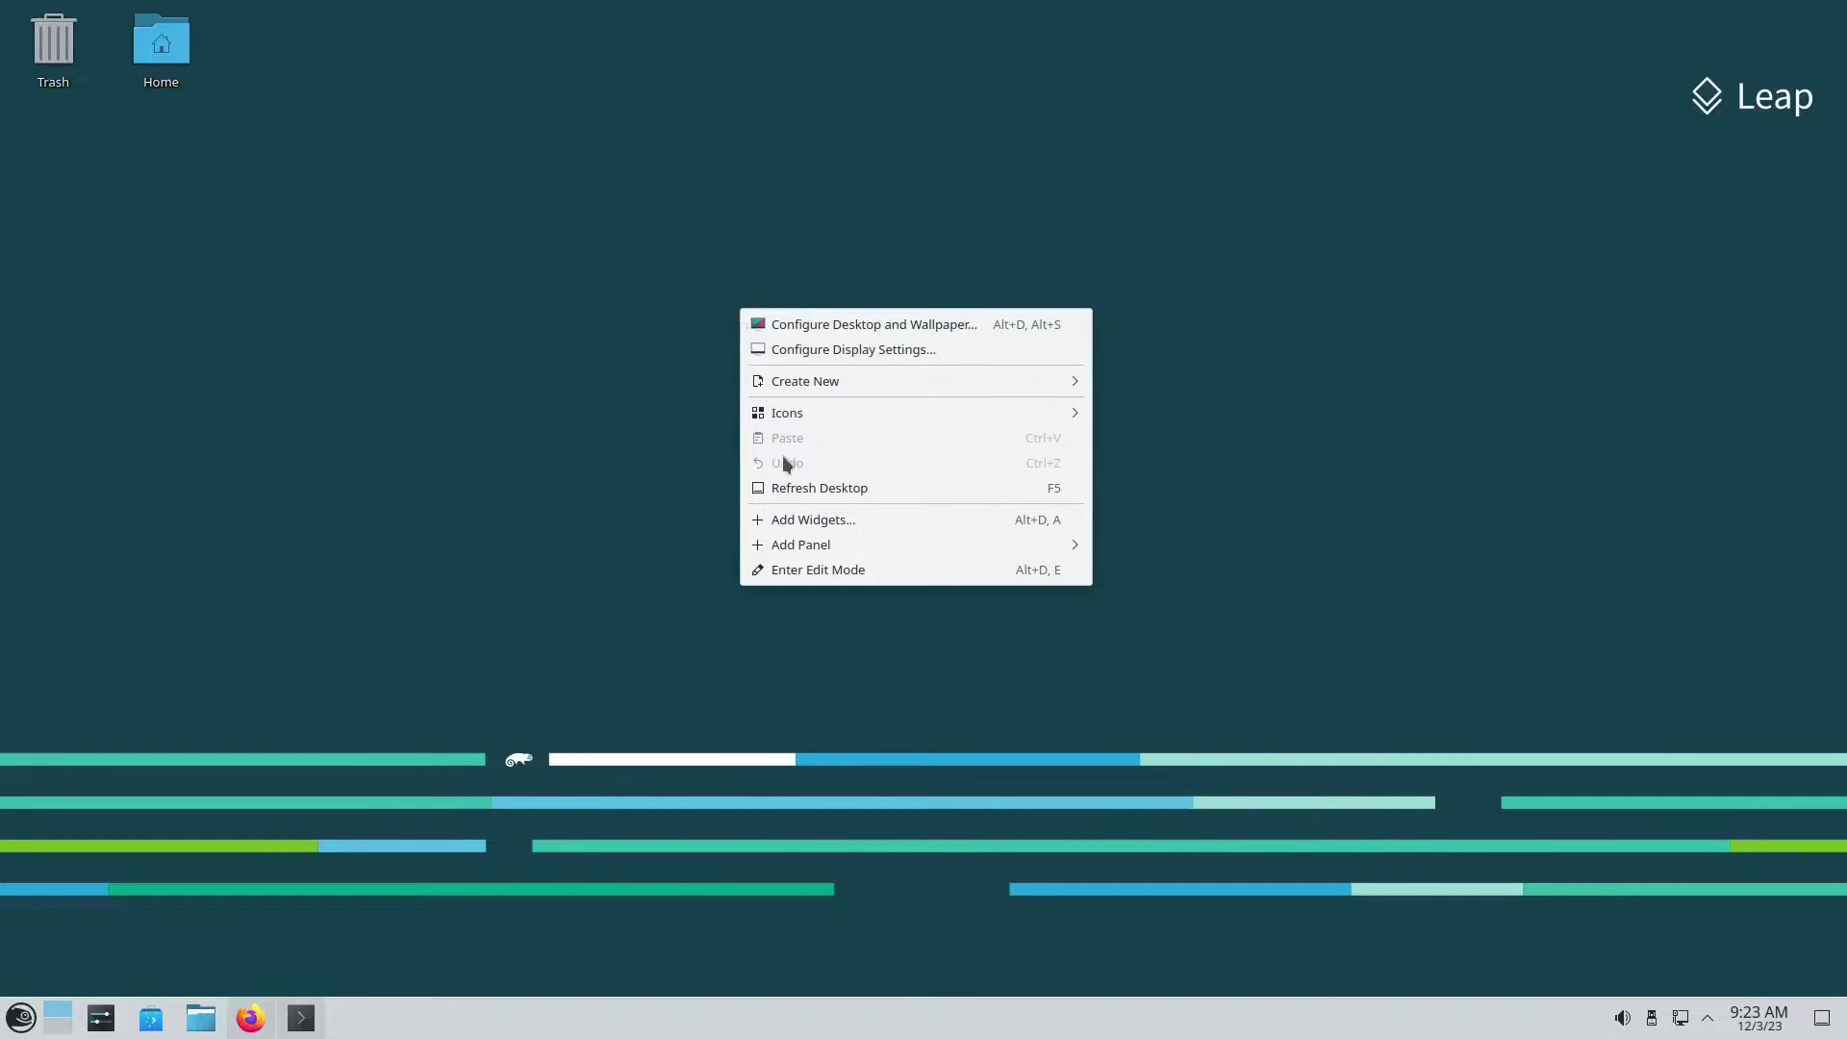
left_click(802, 498)
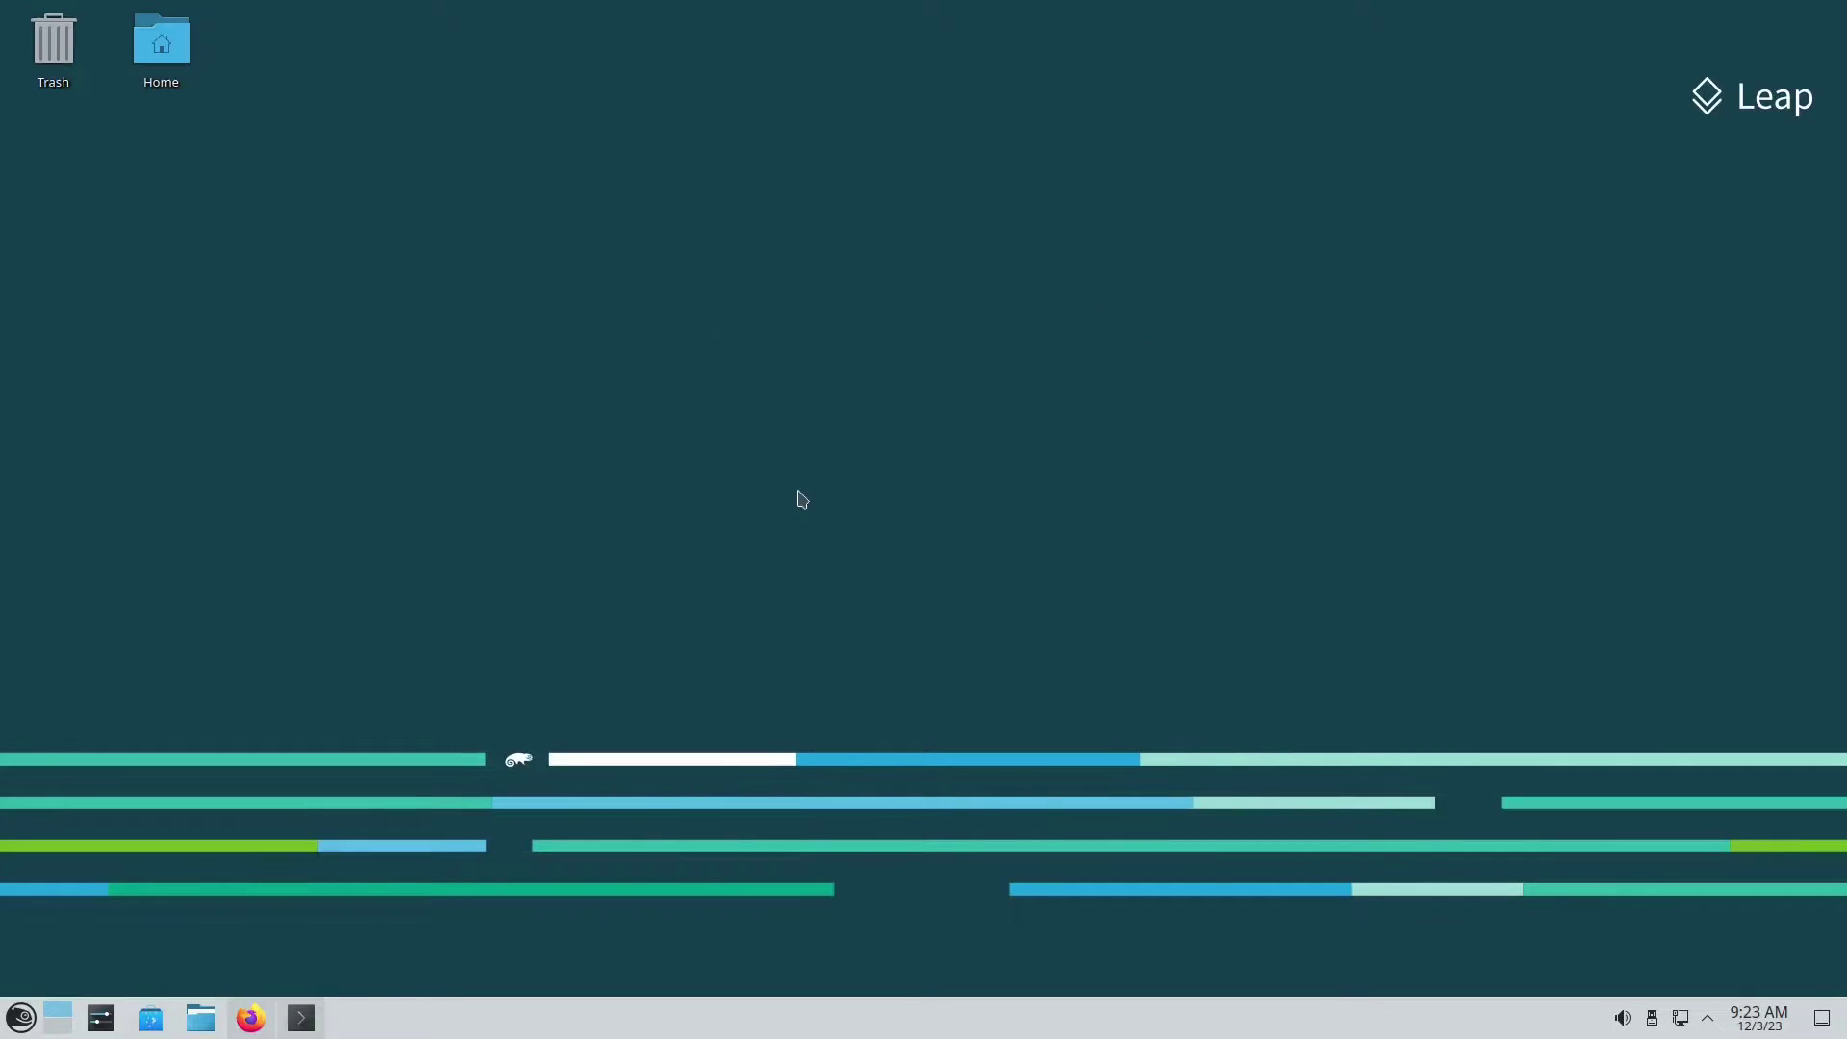
Step: Search openSUSE Software in Firefox for 'kernel-default'
left_click(252, 1017)
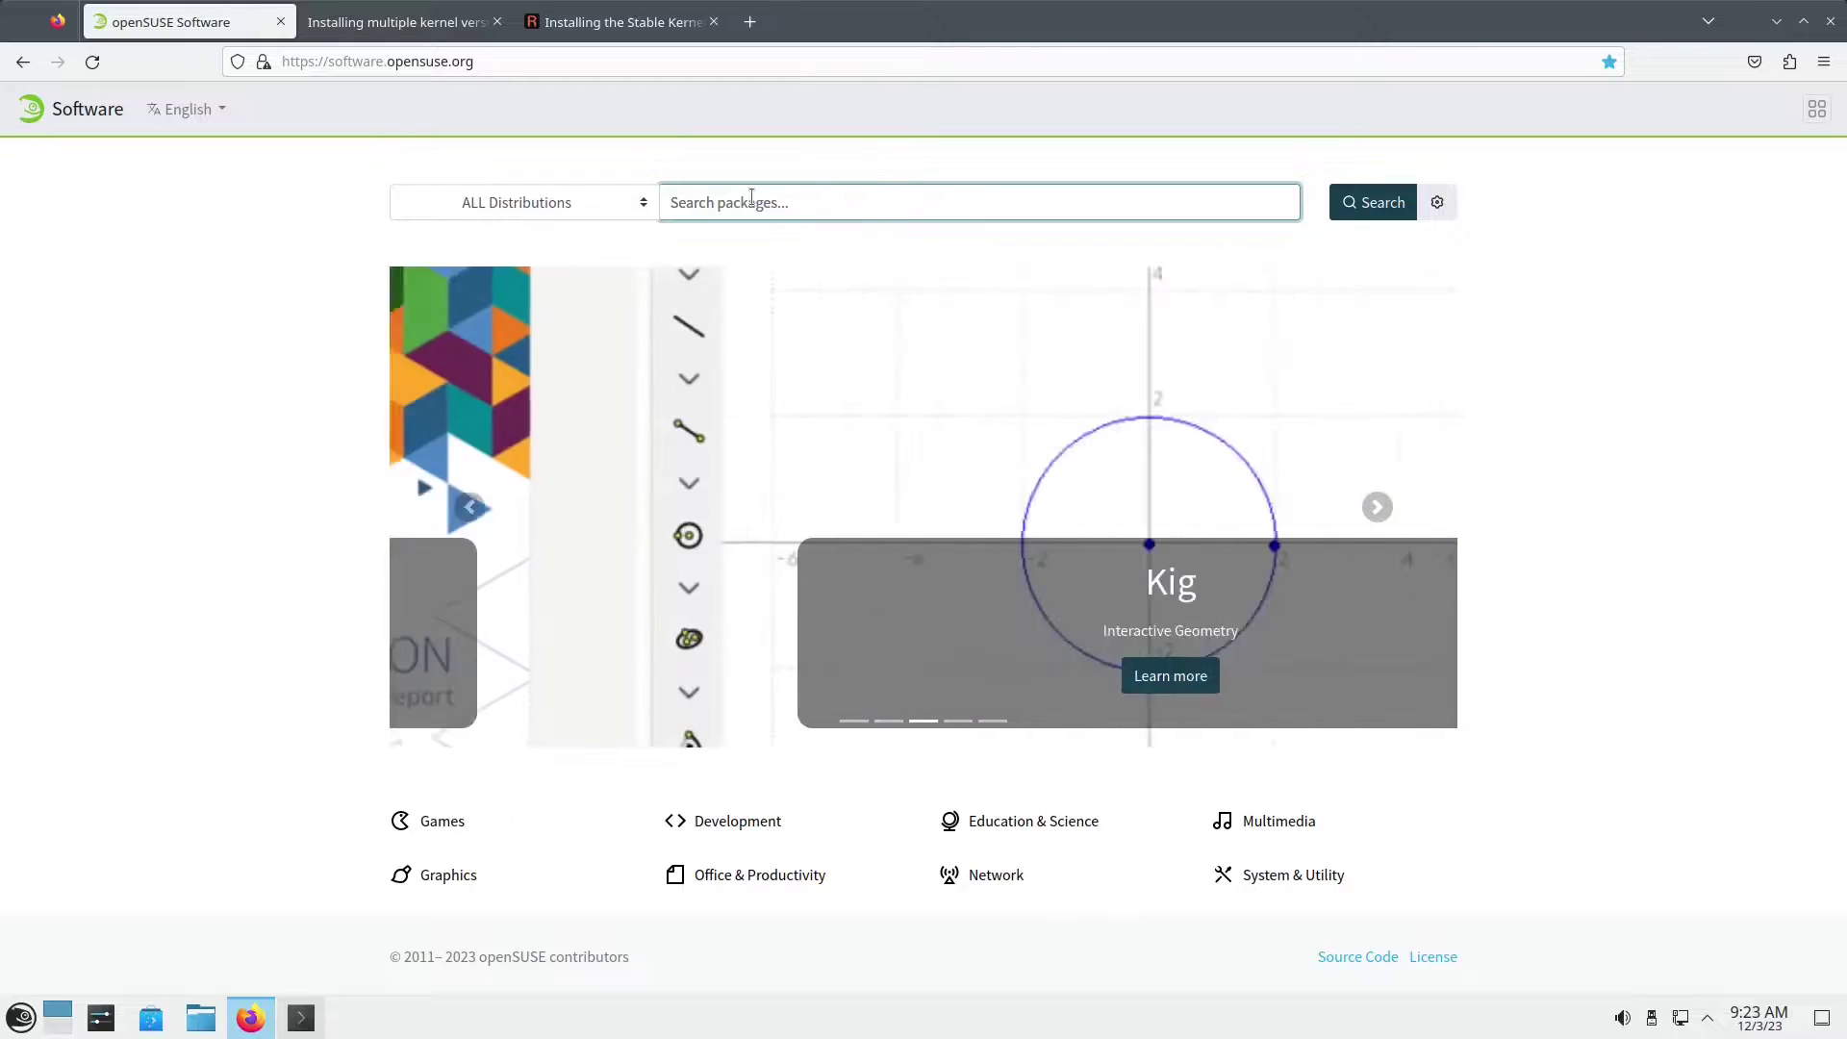
type("ken")
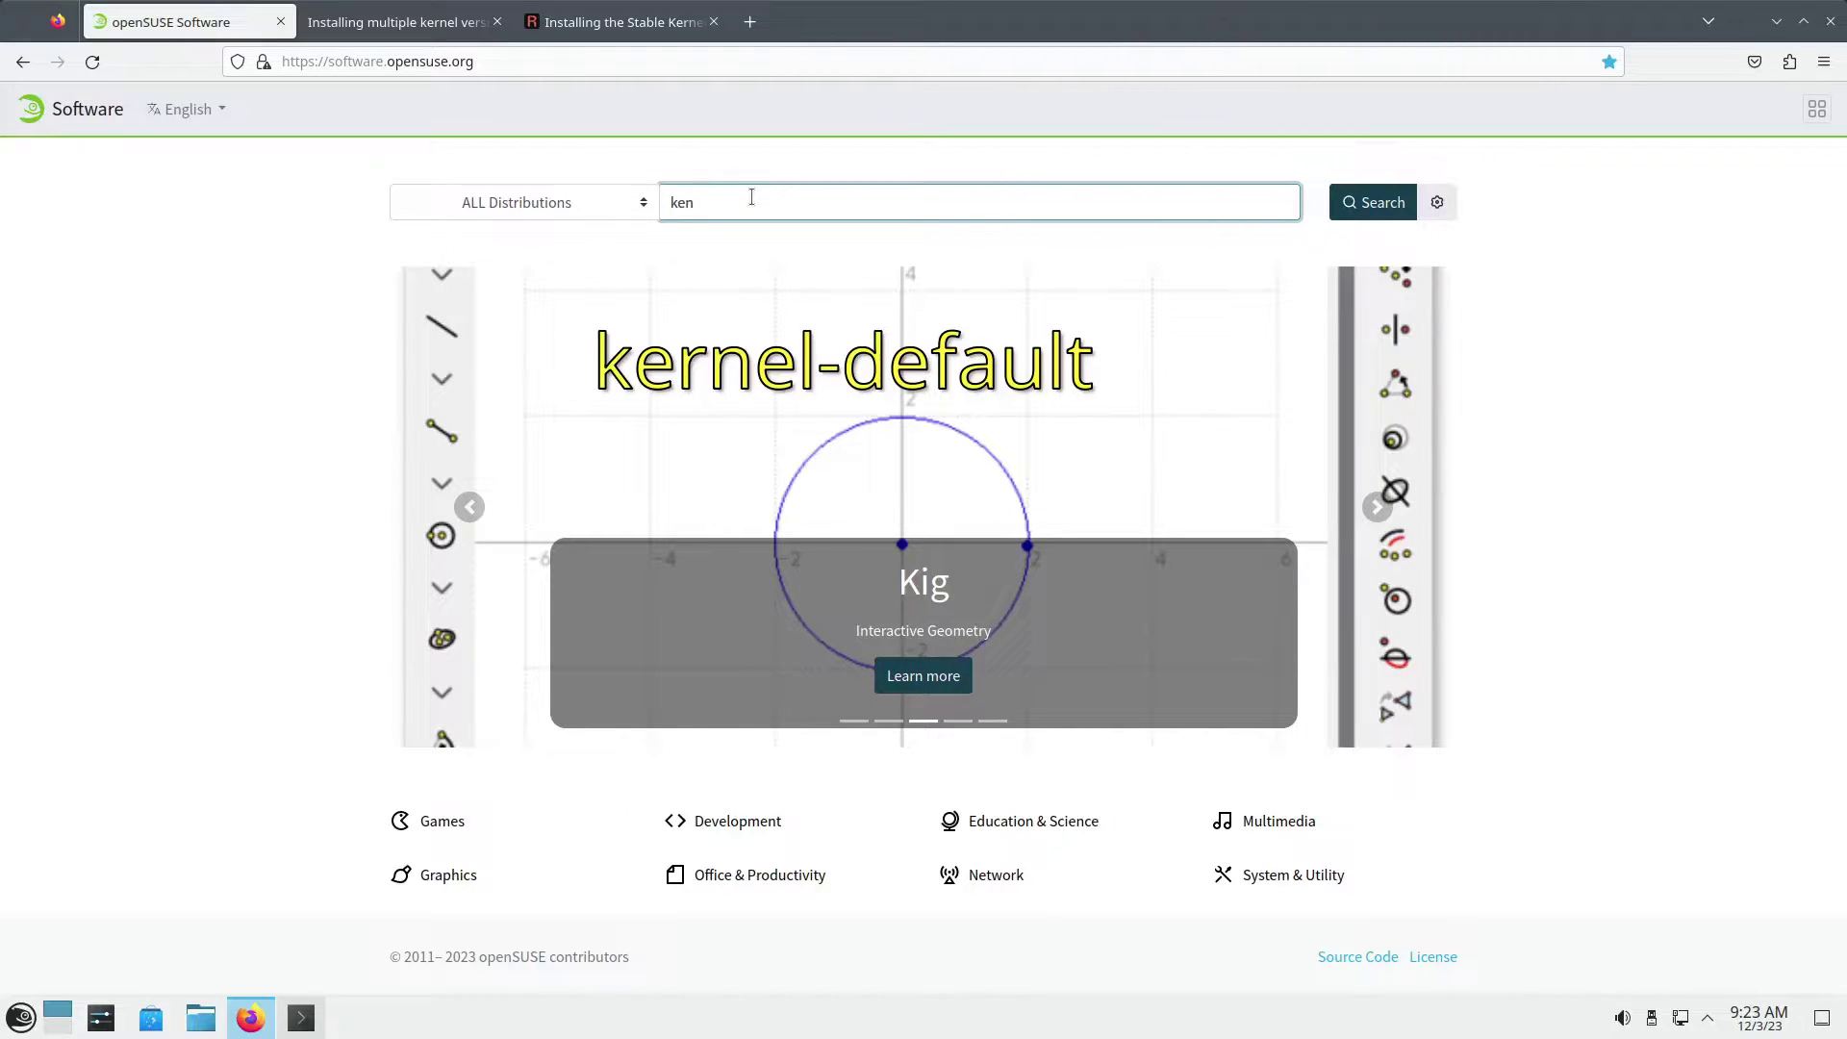
key("BackSpace")
type("rnel-default")
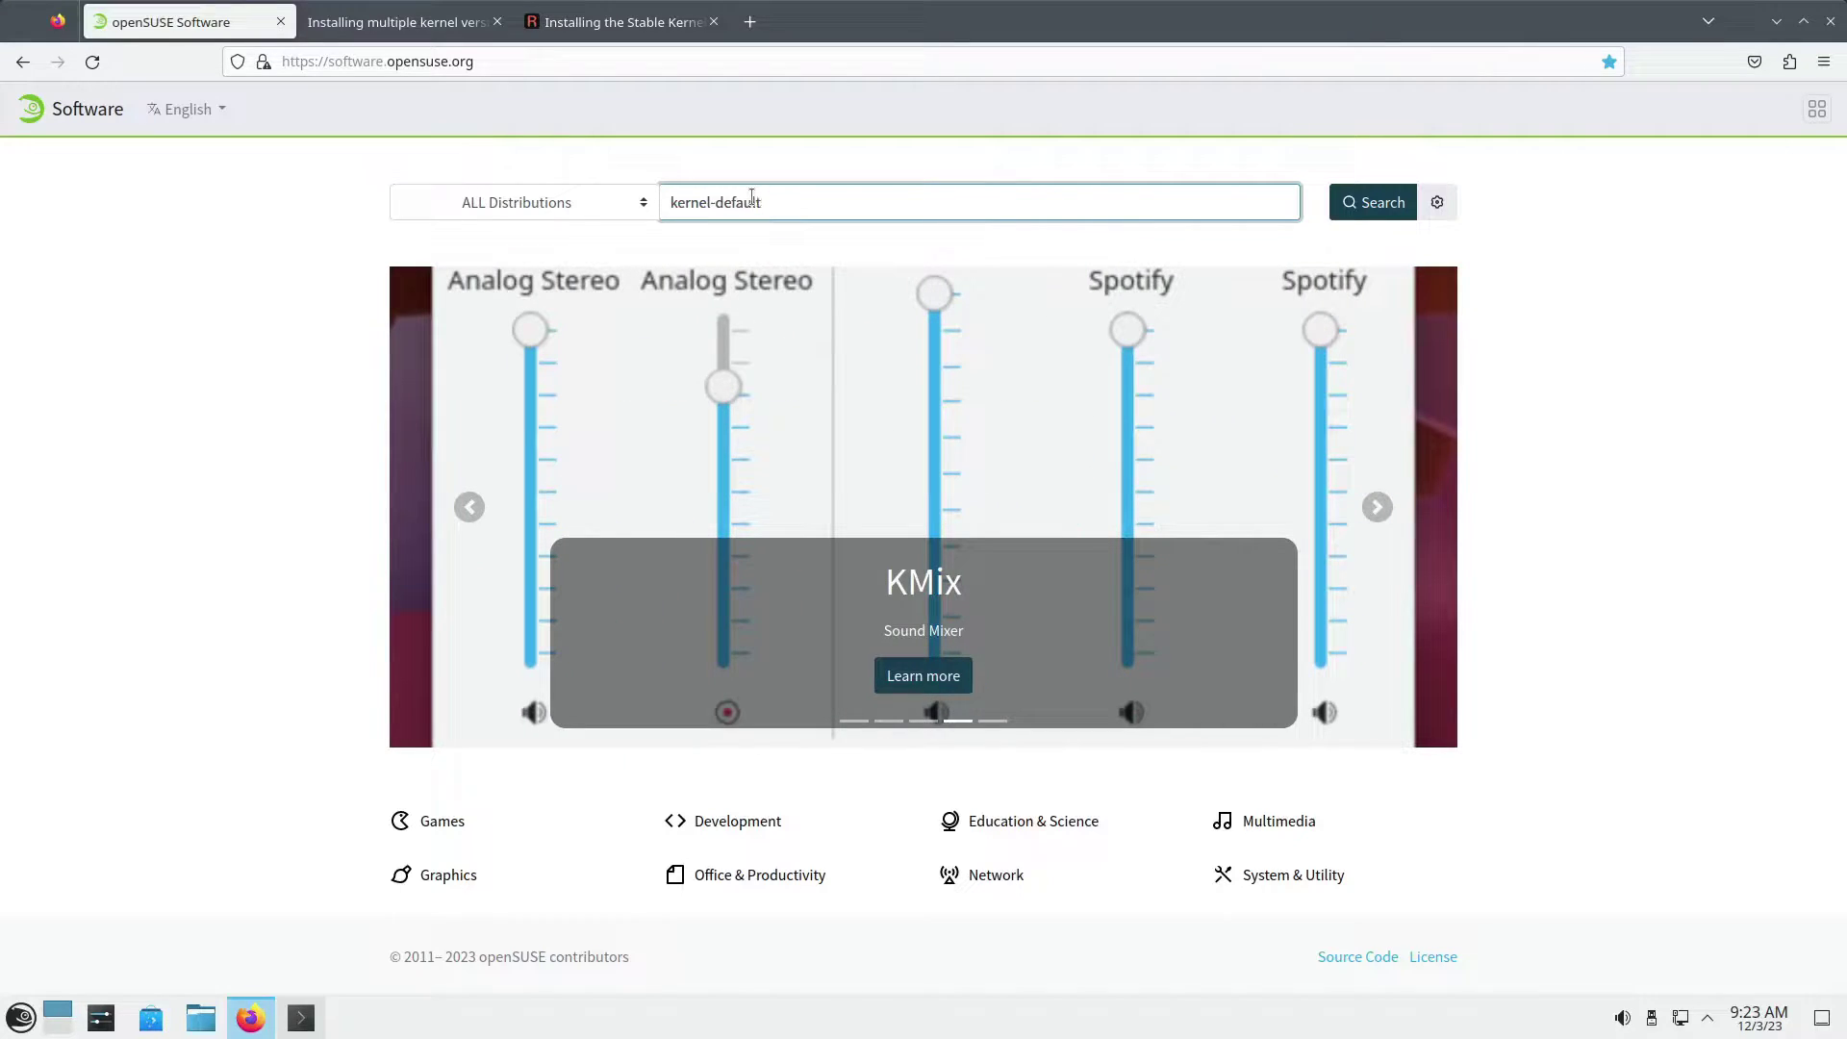
key("Return")
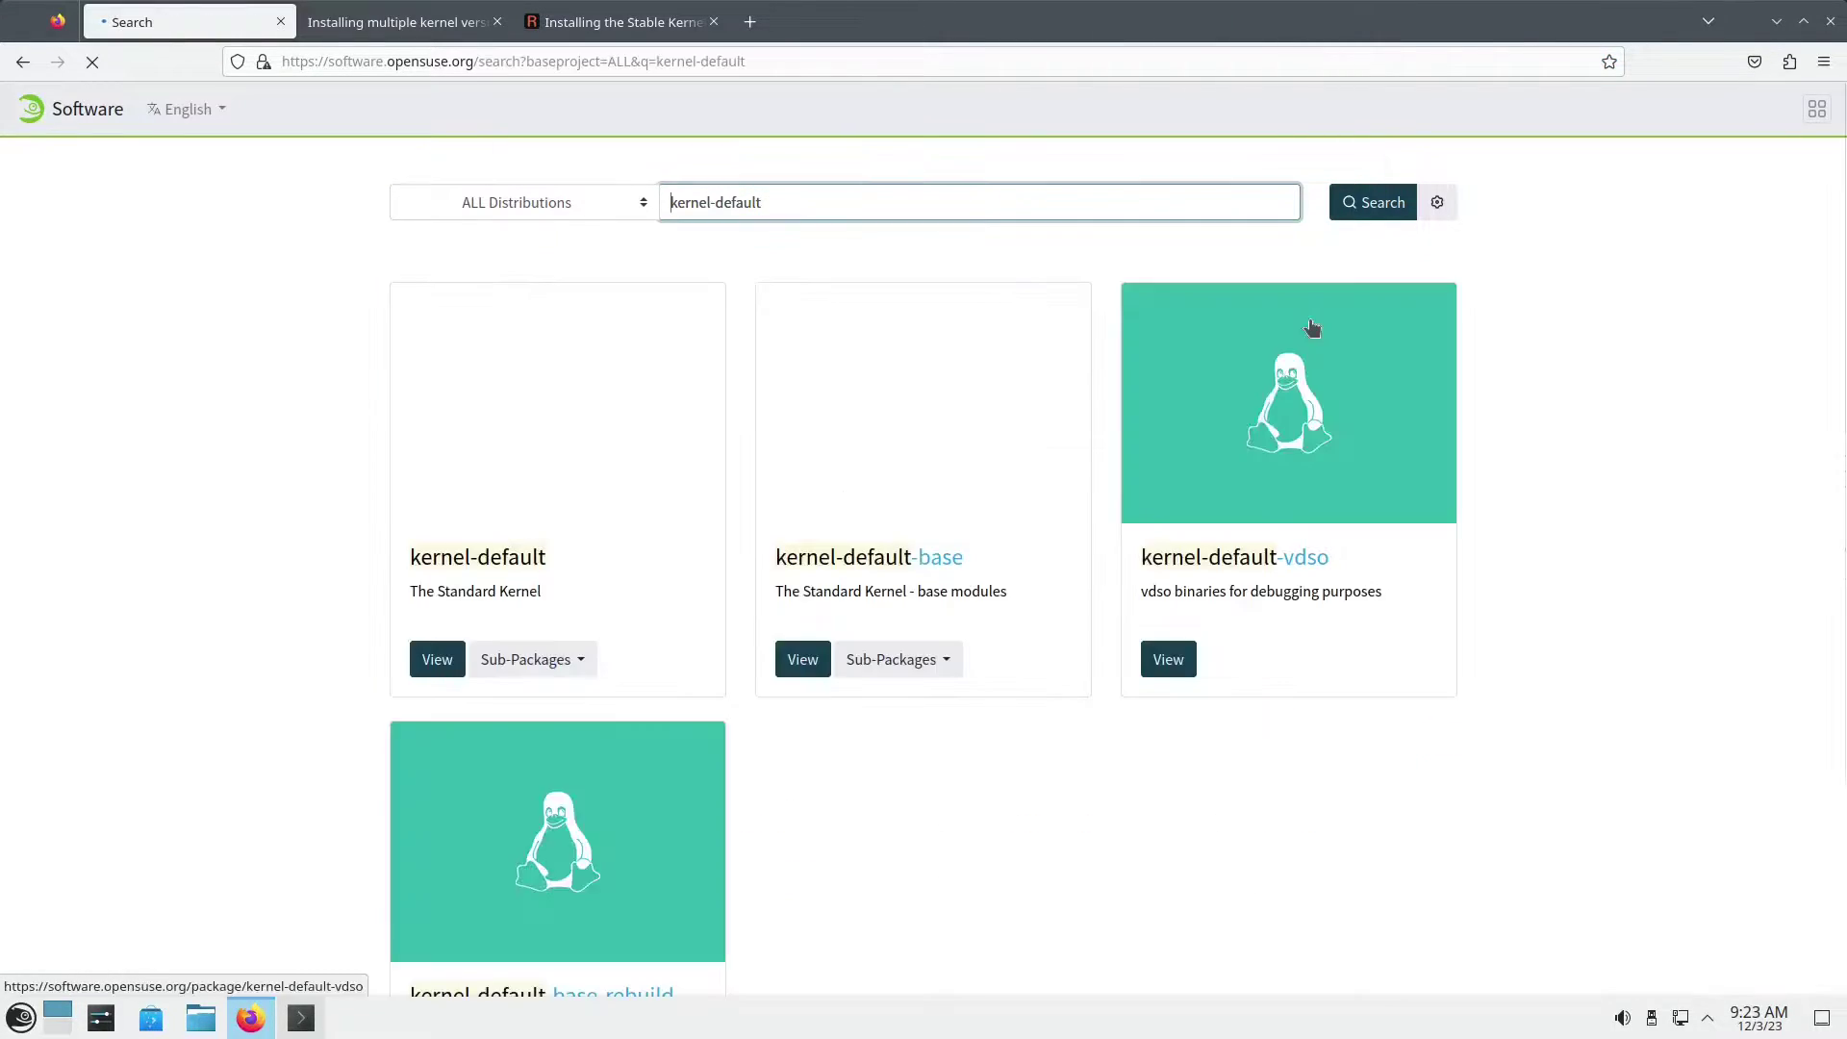
Step: Open the kernel-default package page and scroll down to its Distributions section
left_click(517, 563)
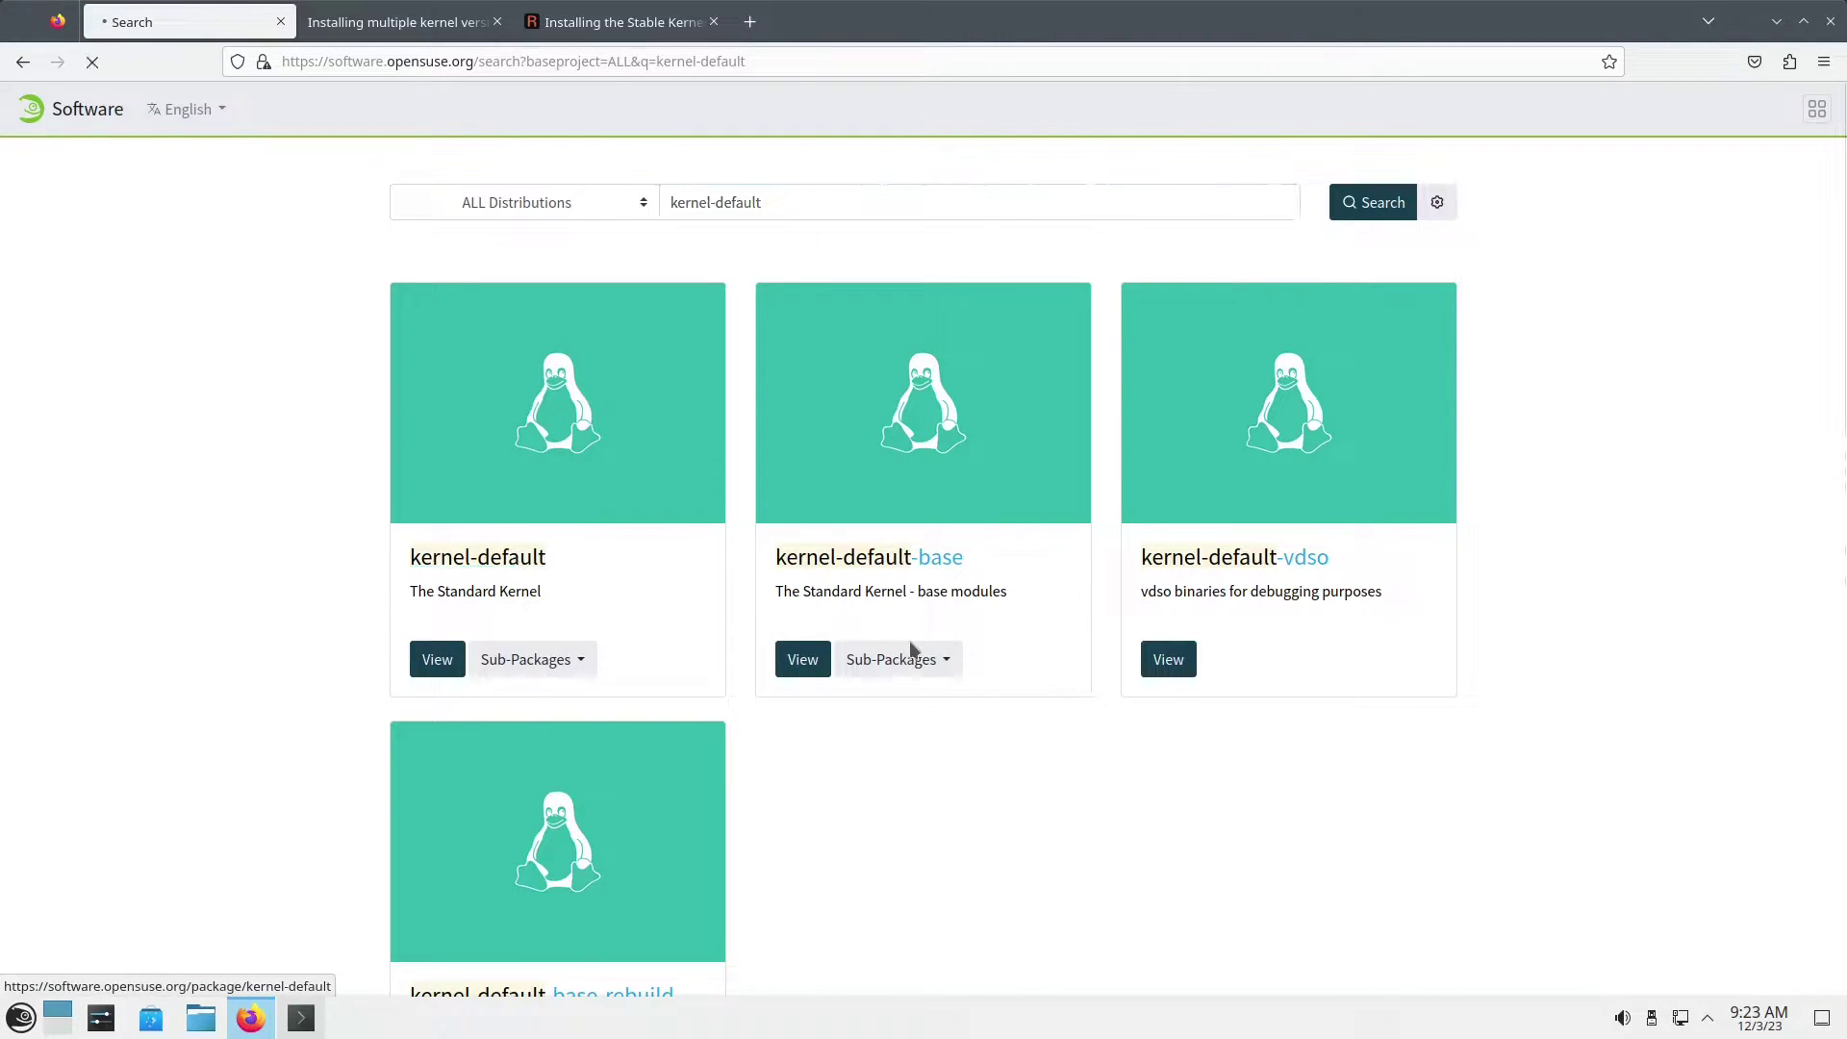
scroll(1064, 660, "down", 5)
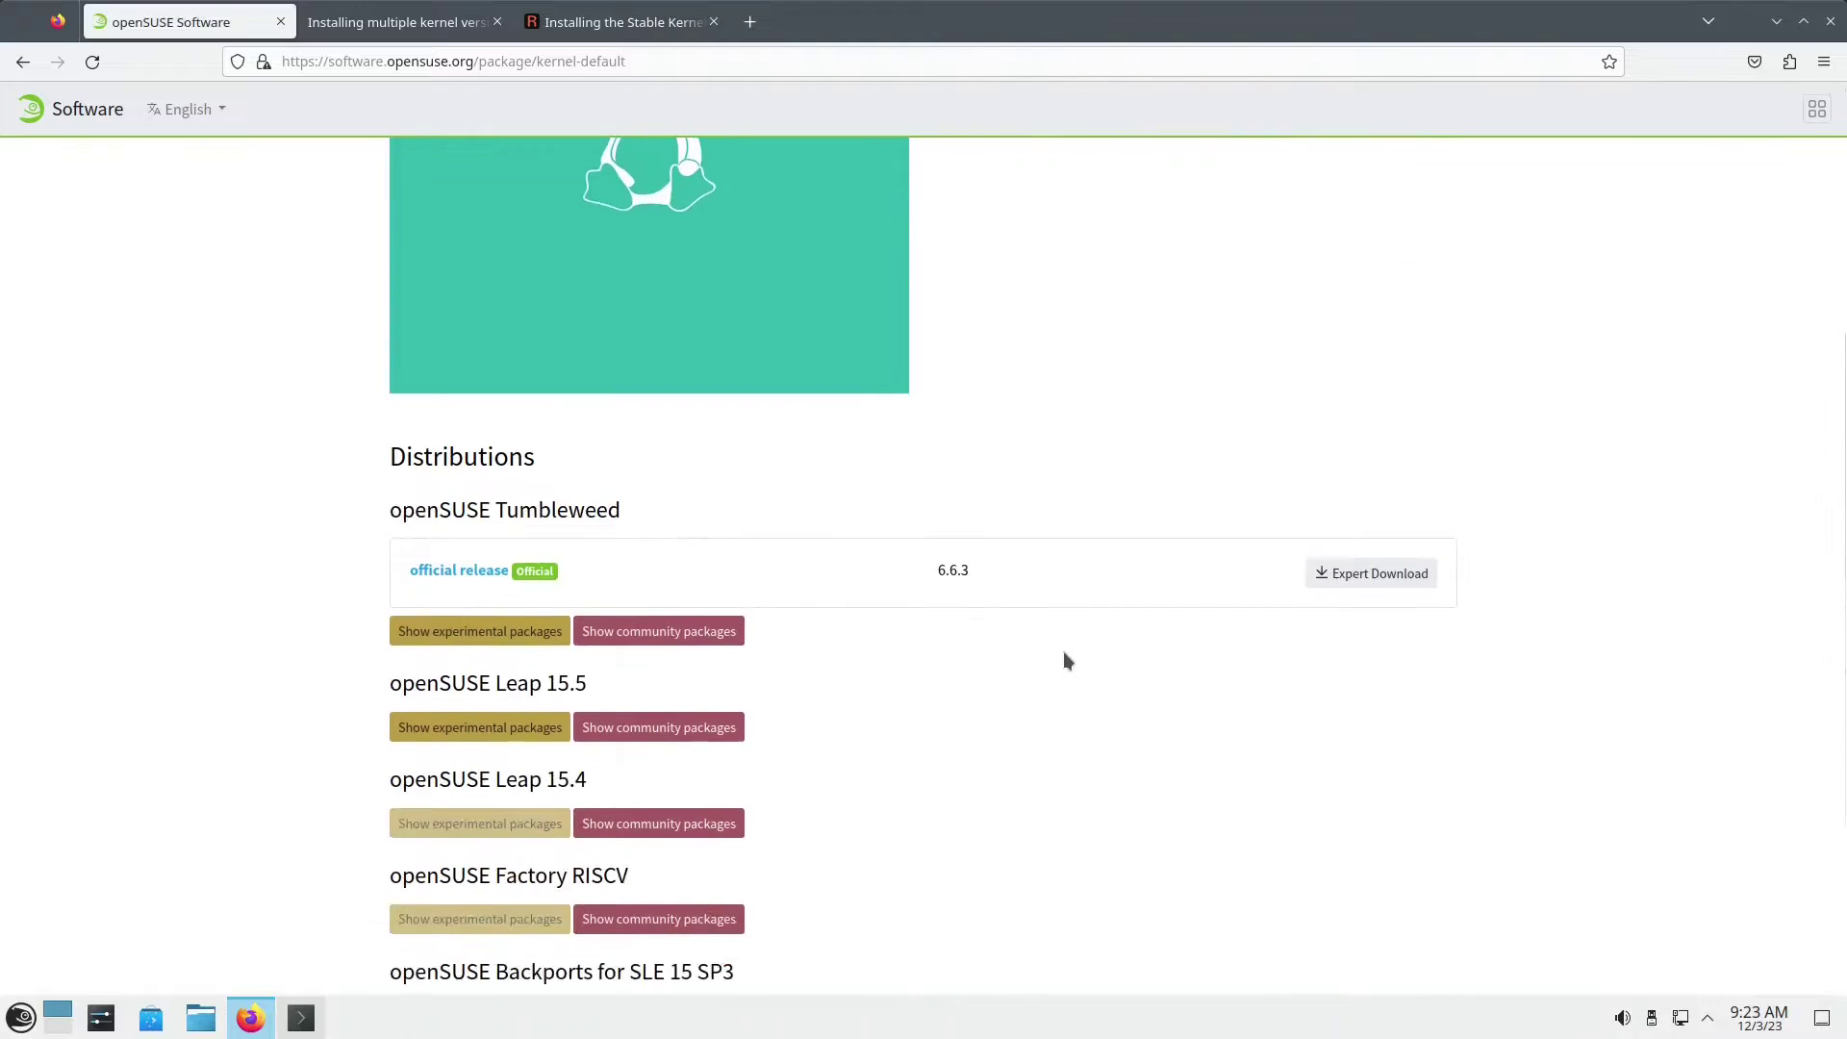
scroll(1074, 652, "down", 2)
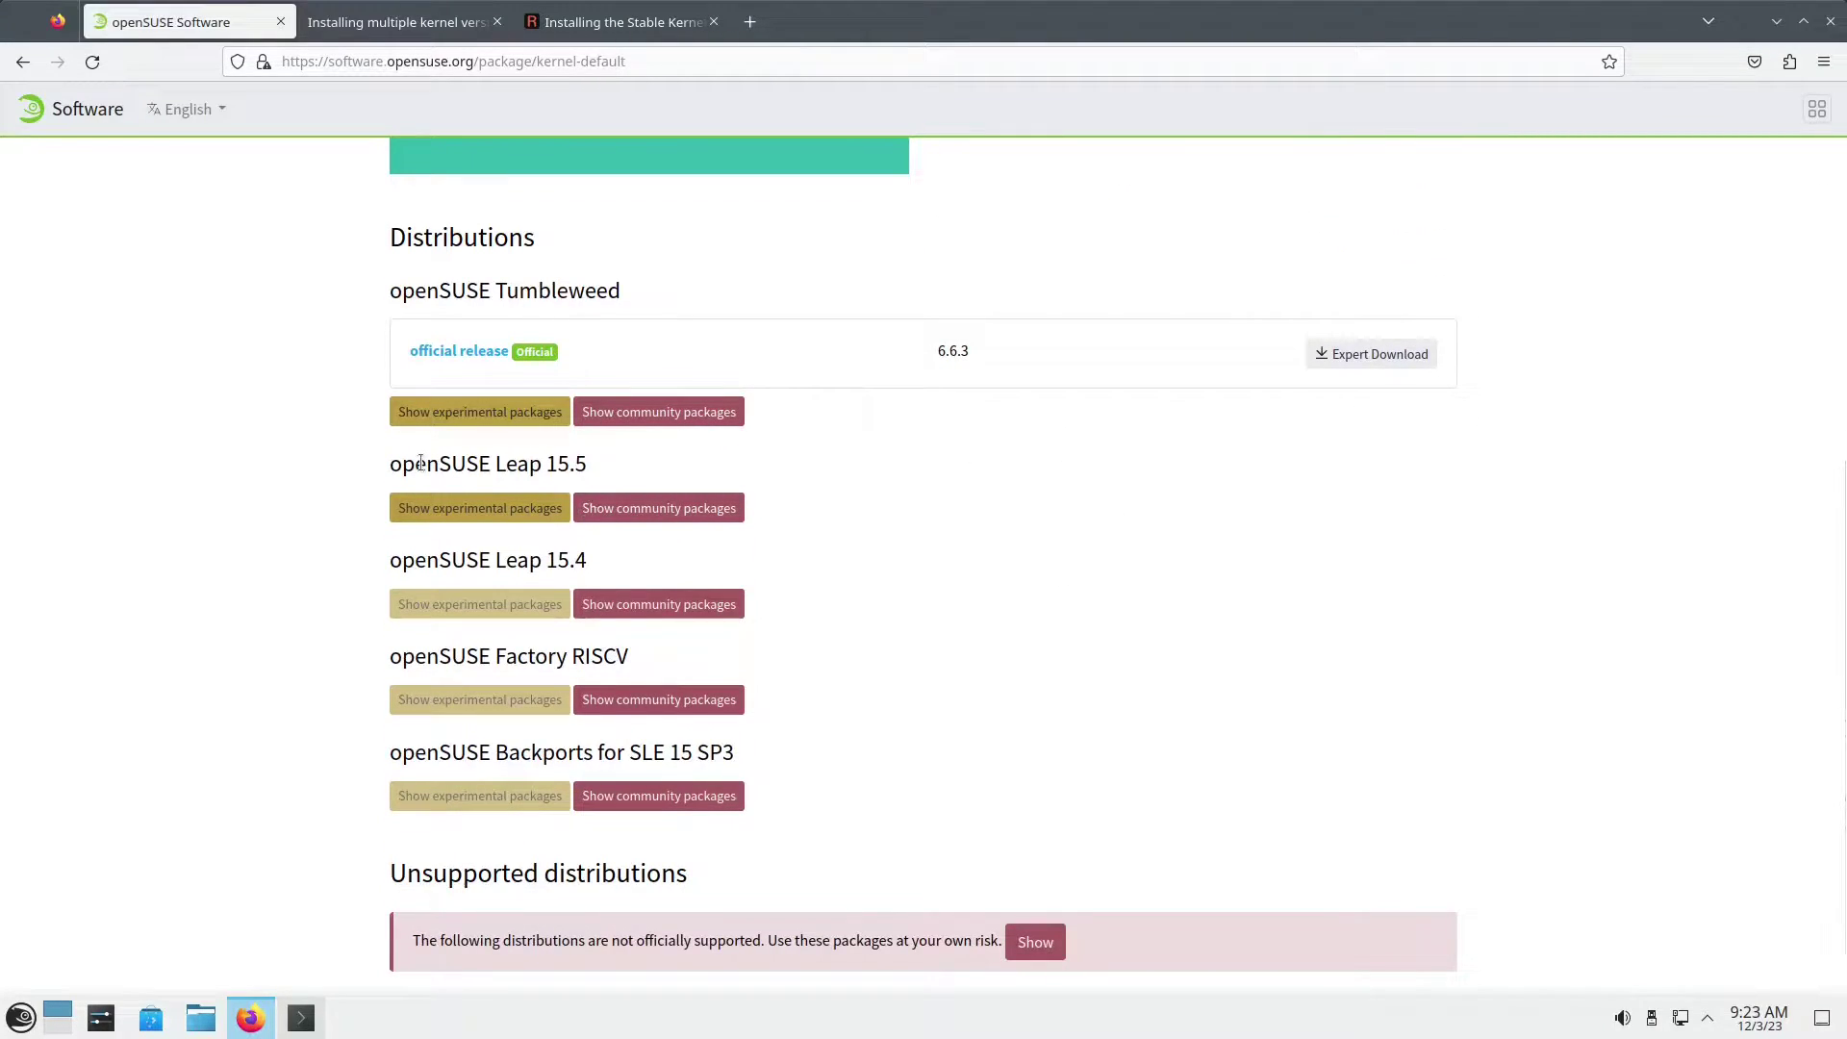
Step: Show and browse the community kernel builds for openSUSE Leap 15.5
left_click(560, 421)
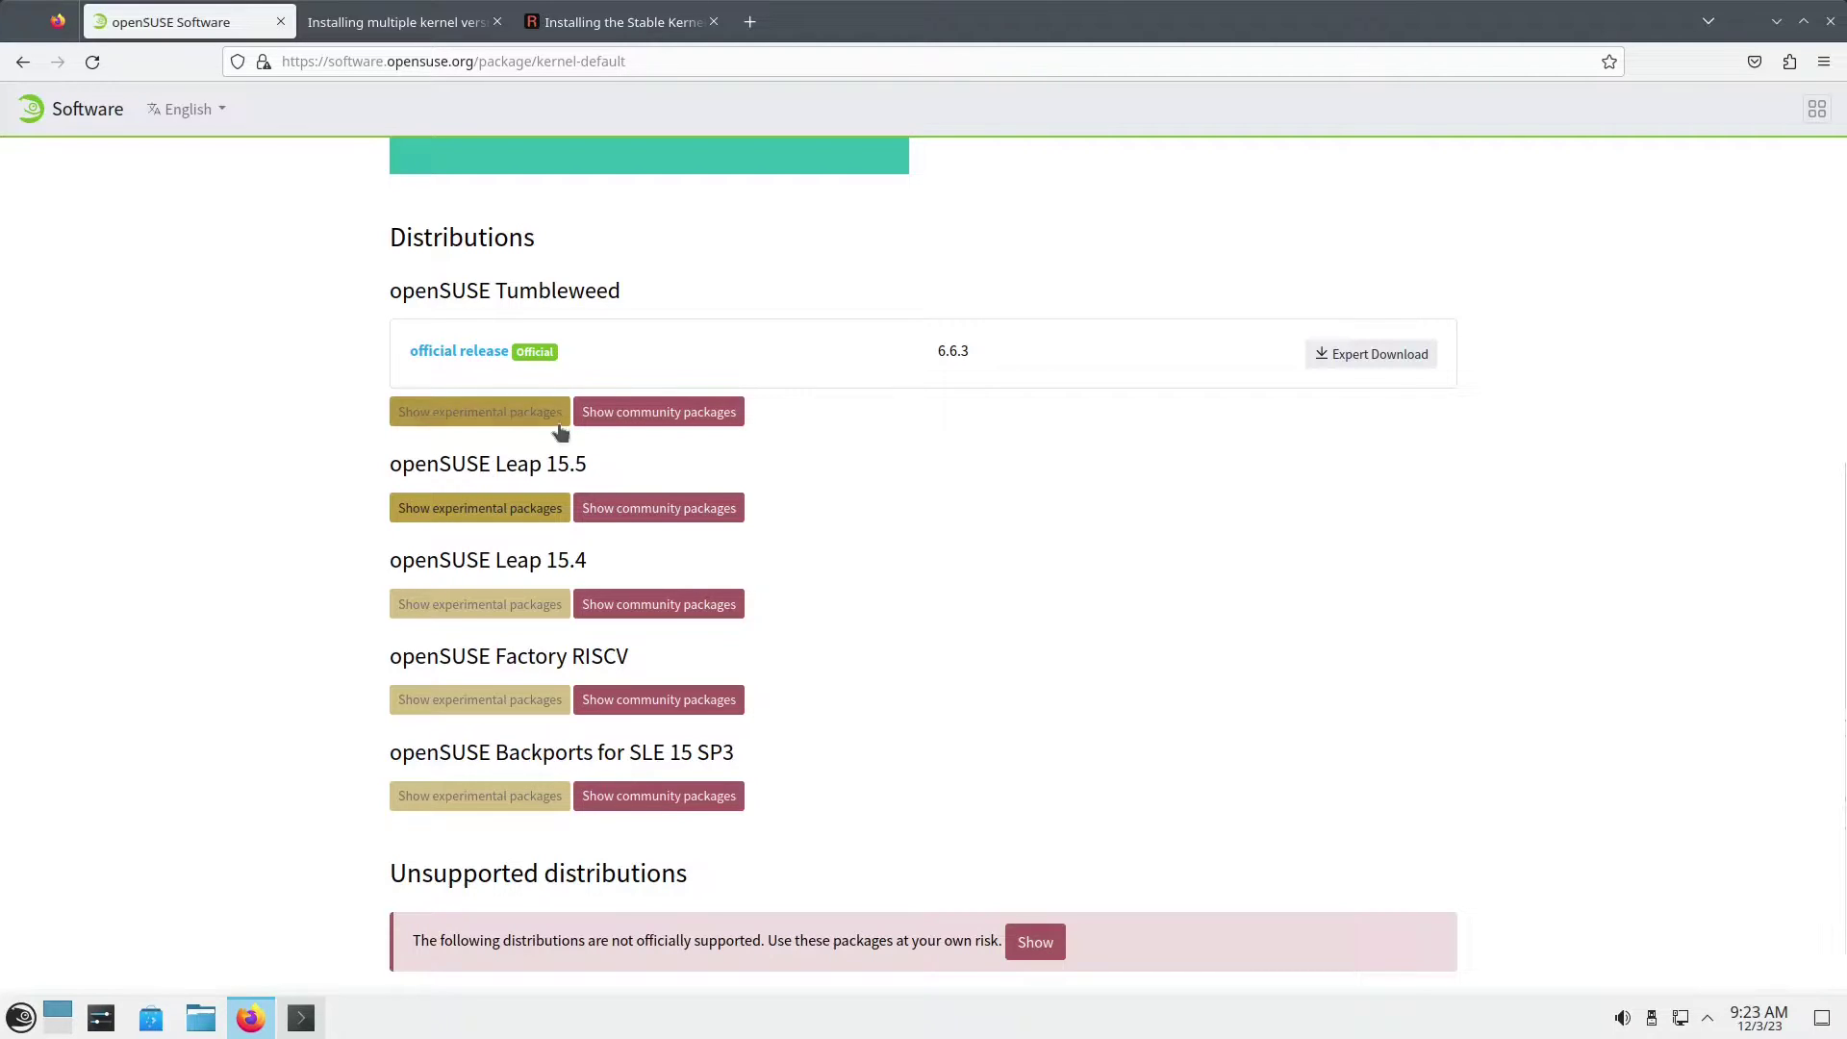
left_click(650, 510)
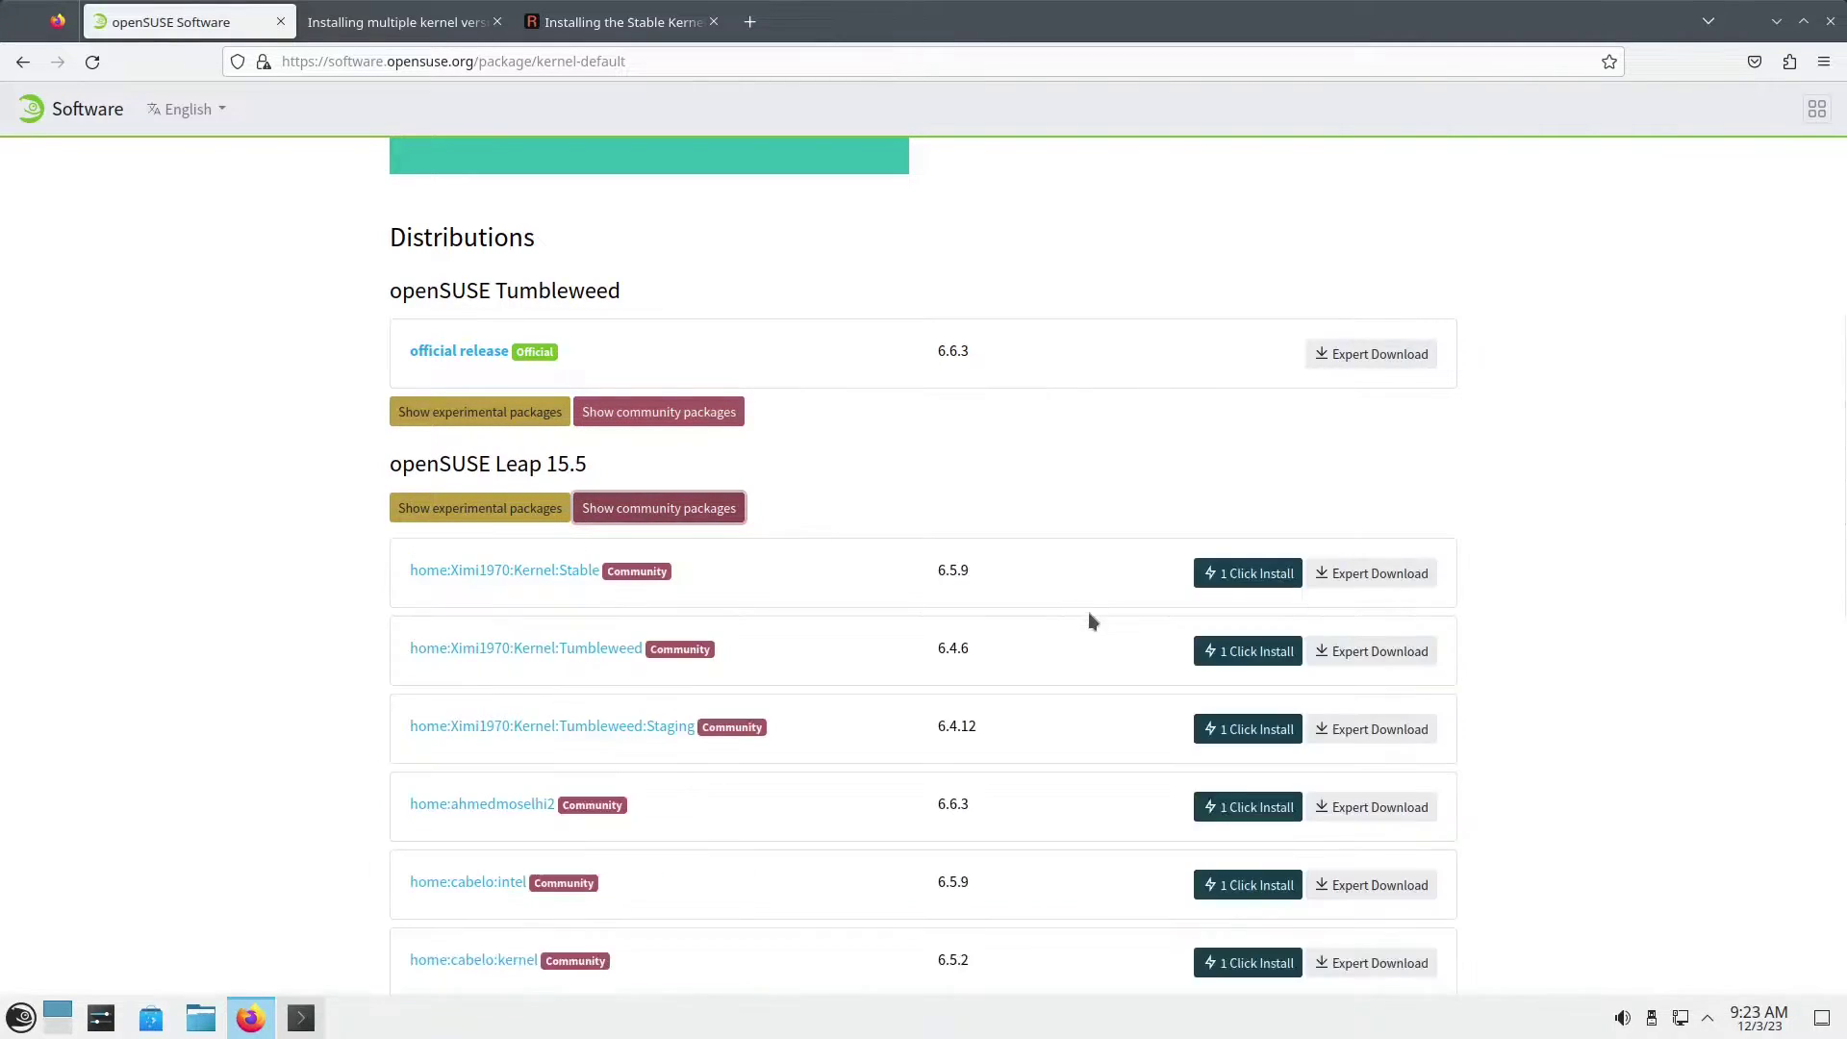
scroll(794, 538, "down", 3)
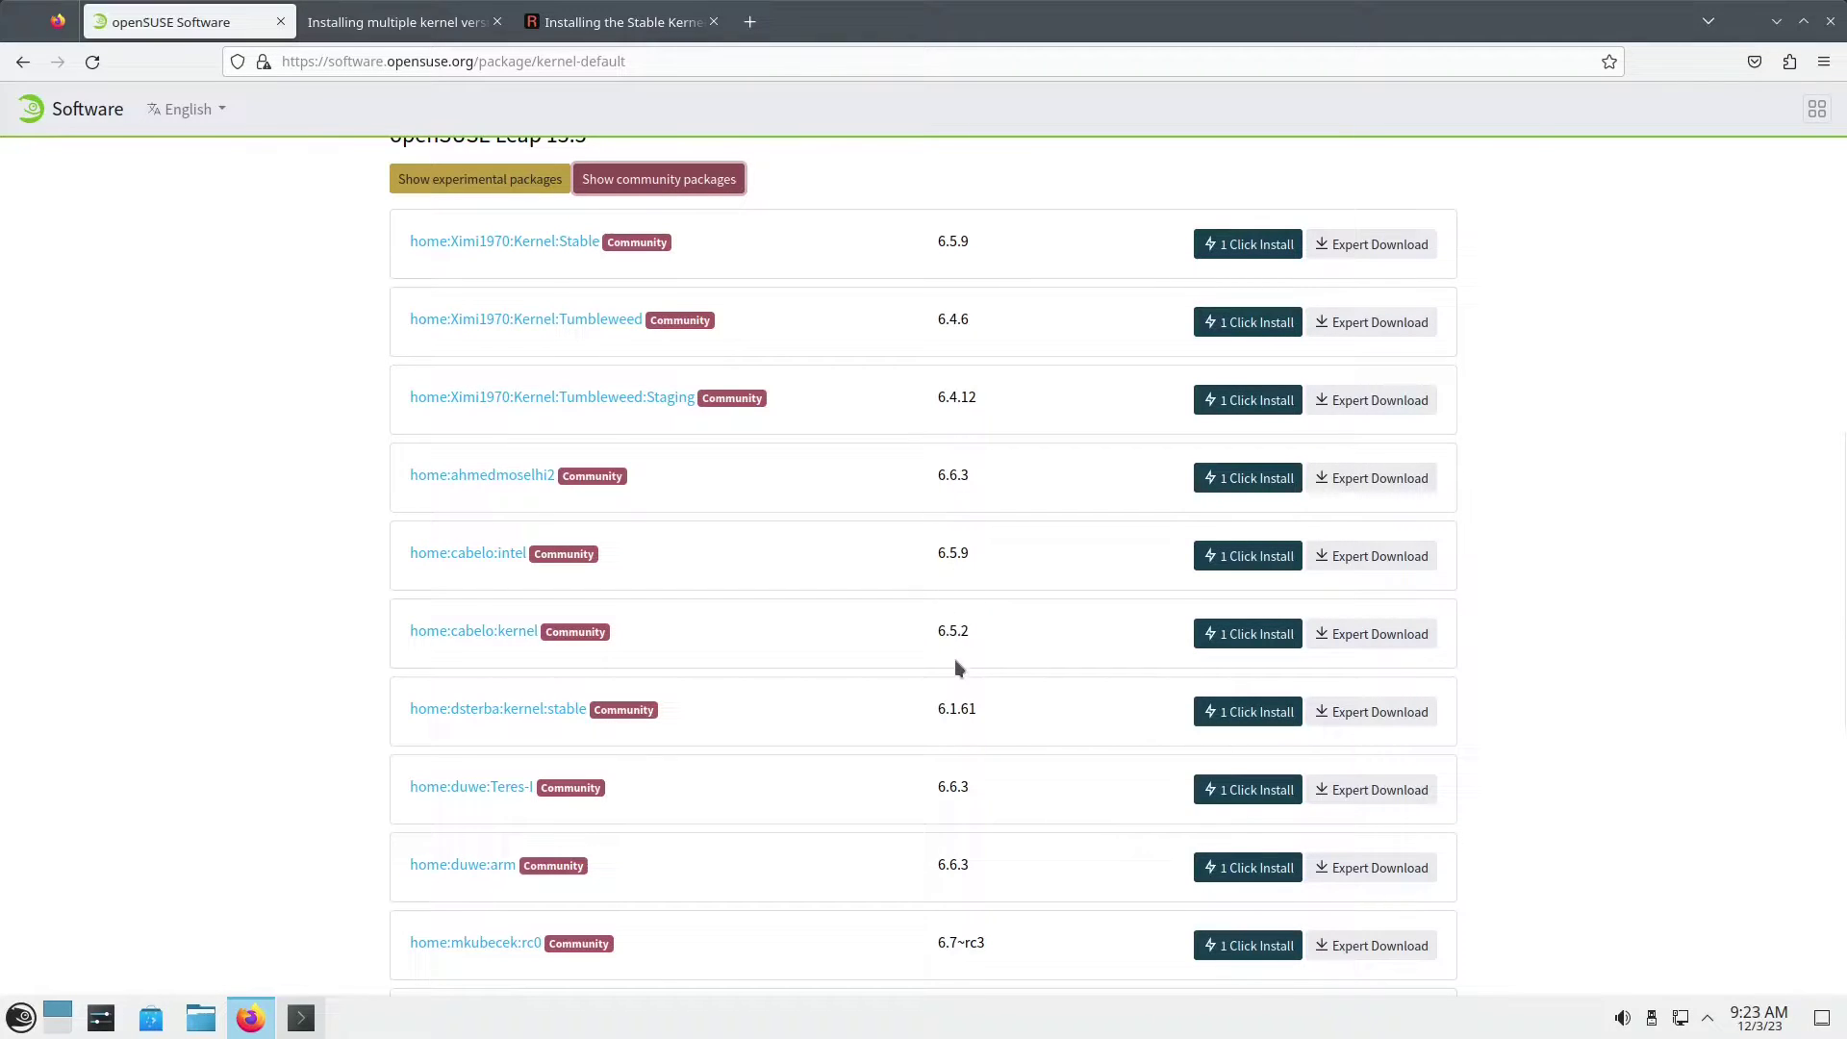
scroll(957, 666, "down", 2)
scroll(957, 668, "down", 2)
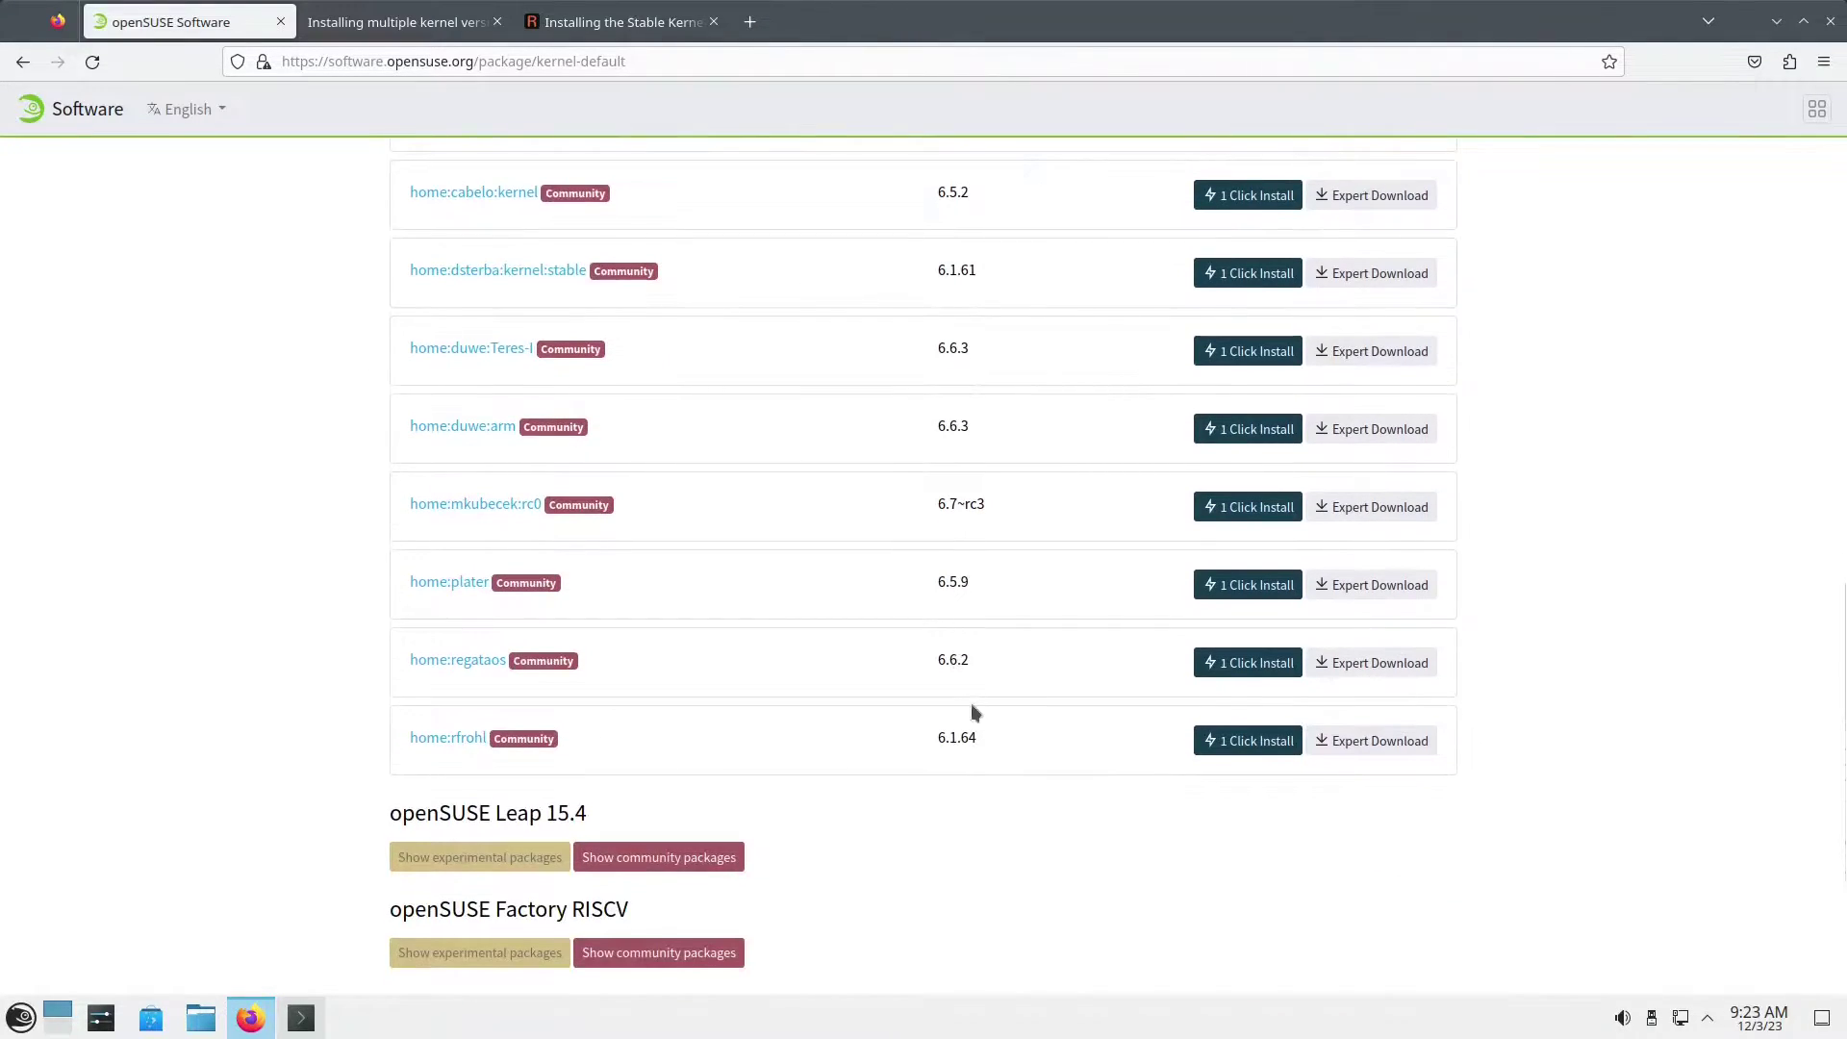
scroll(925, 740, "up", 2)
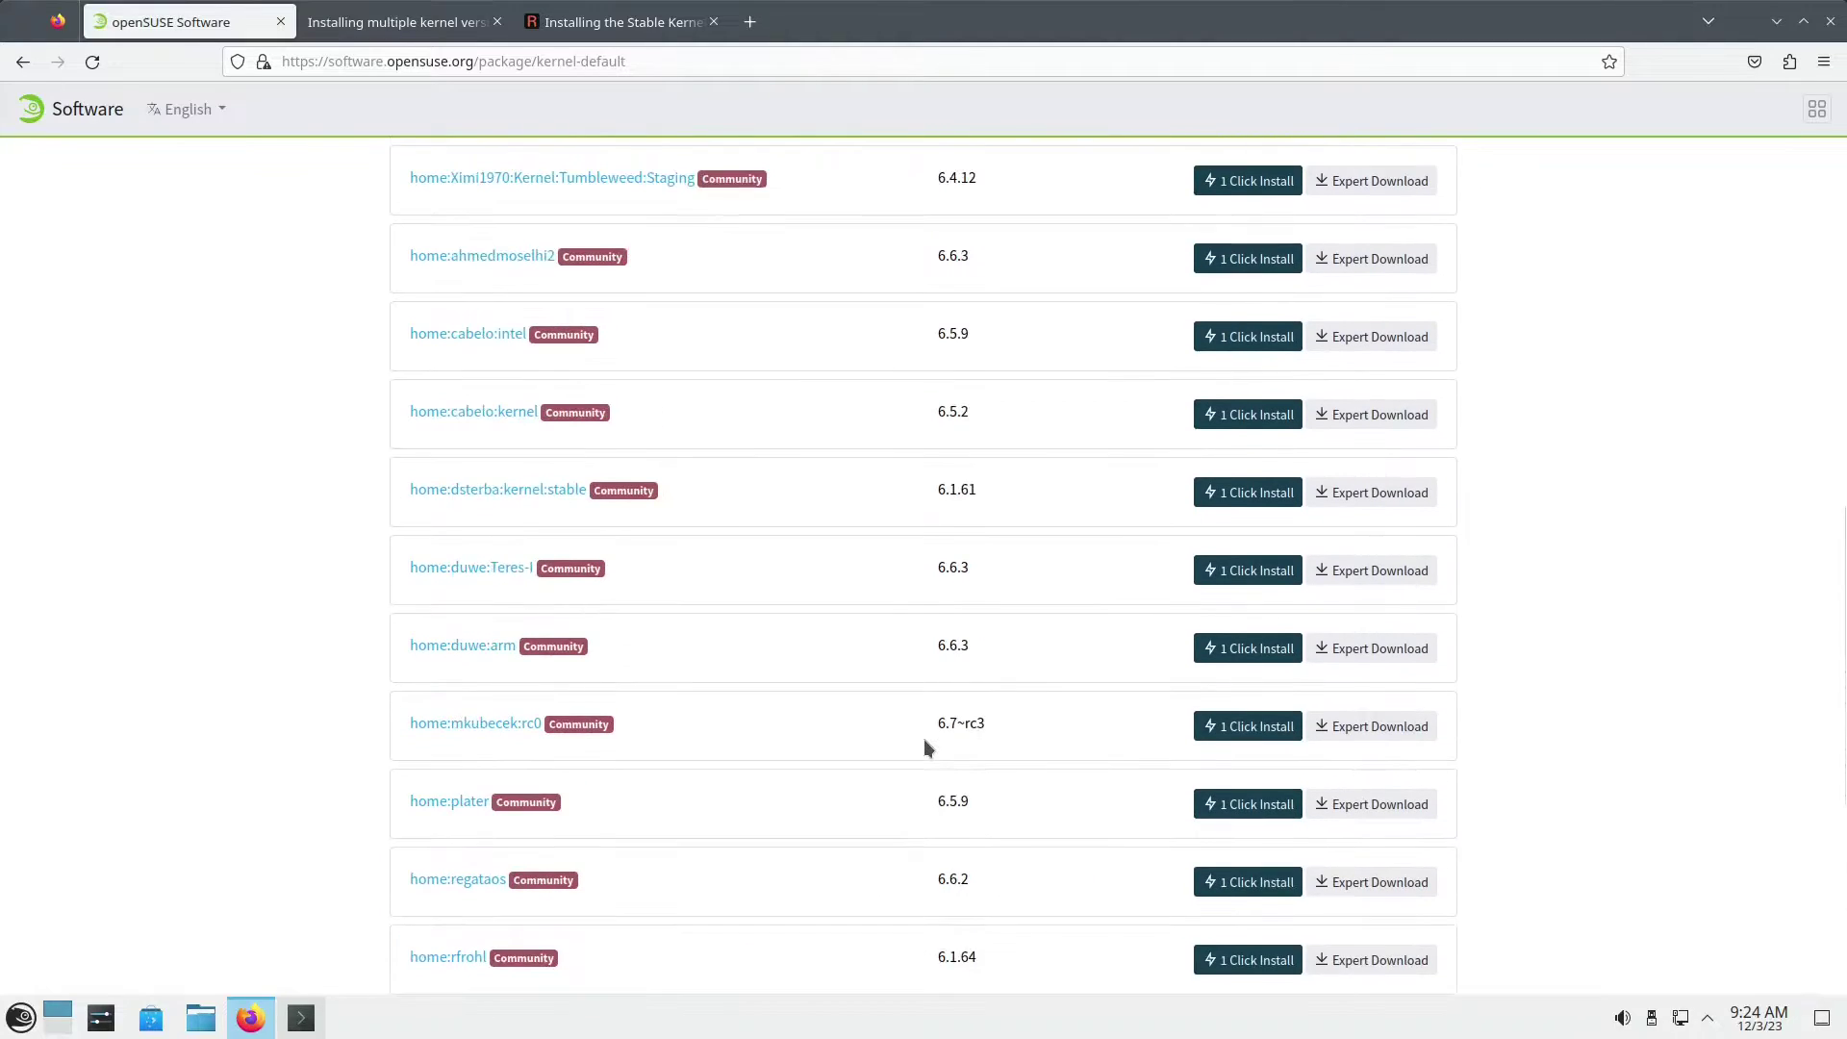
scroll(924, 740, "up", 3)
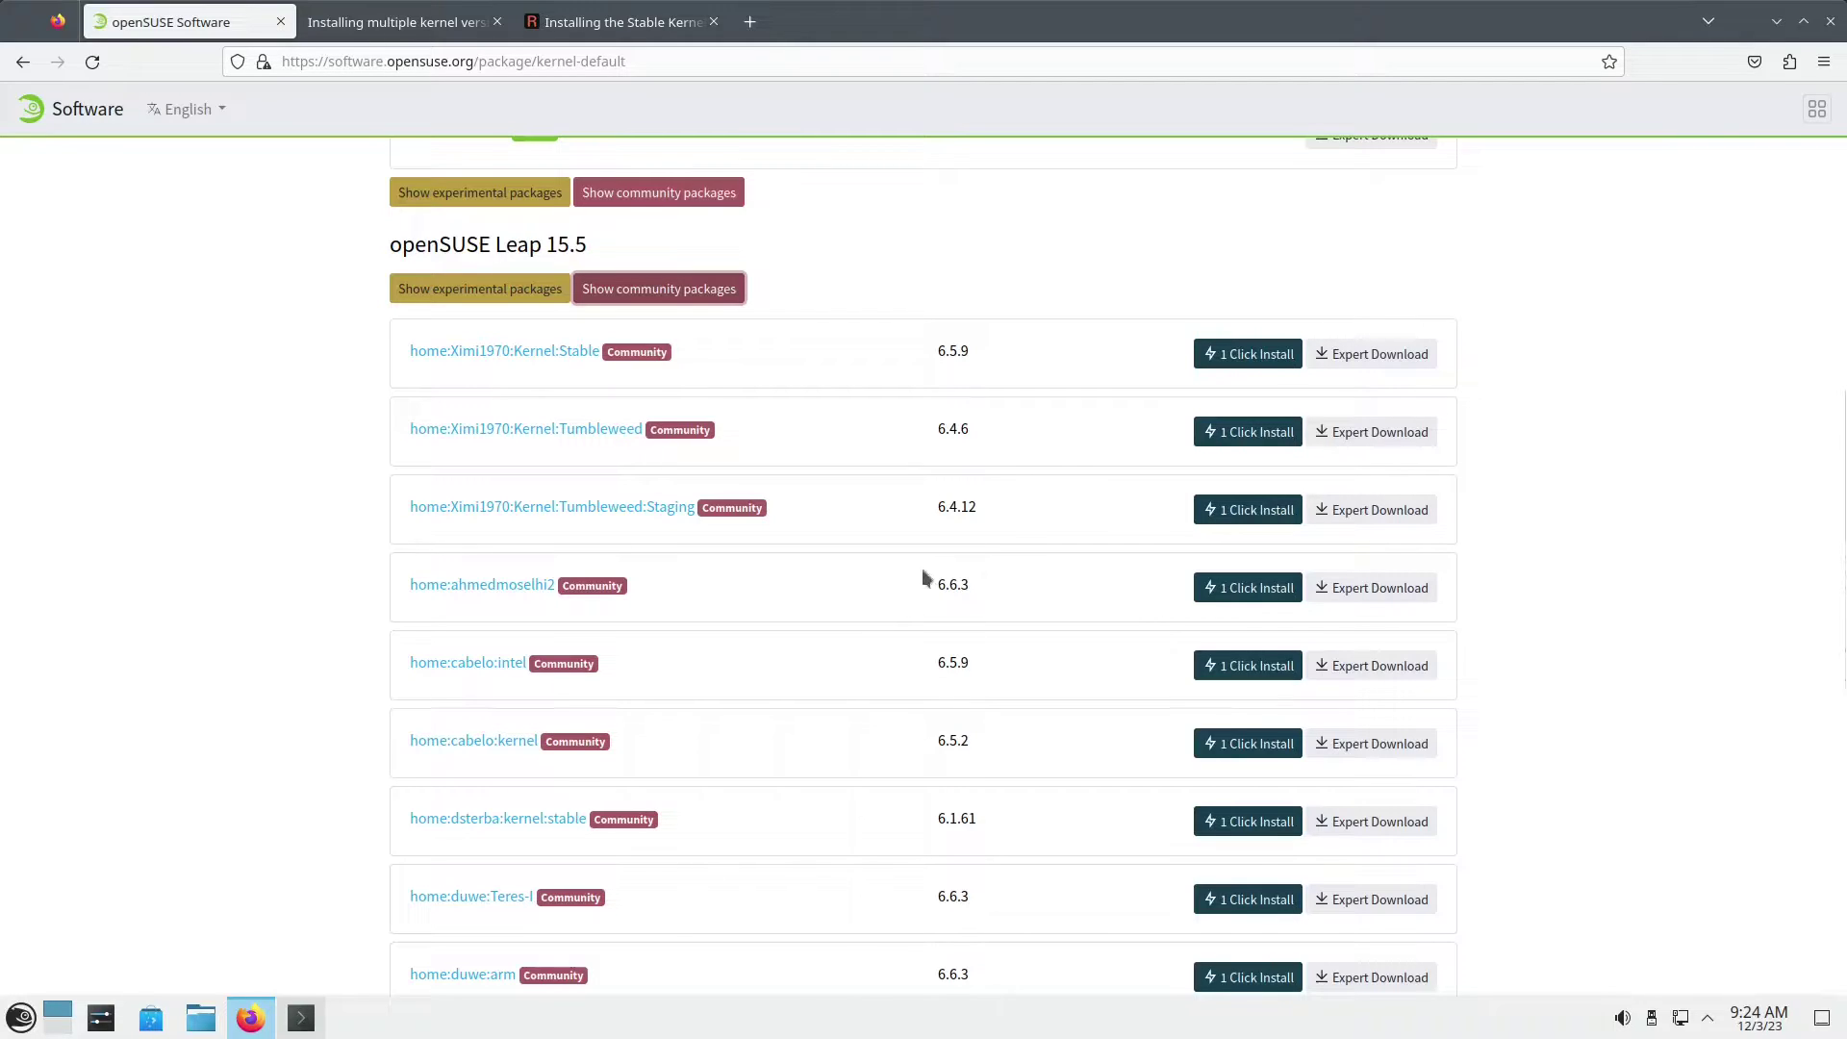
Step: Read sections 6.1 and 6.1.1 of the multiple kernel versions guide, then return to Konsole
left_click(402, 23)
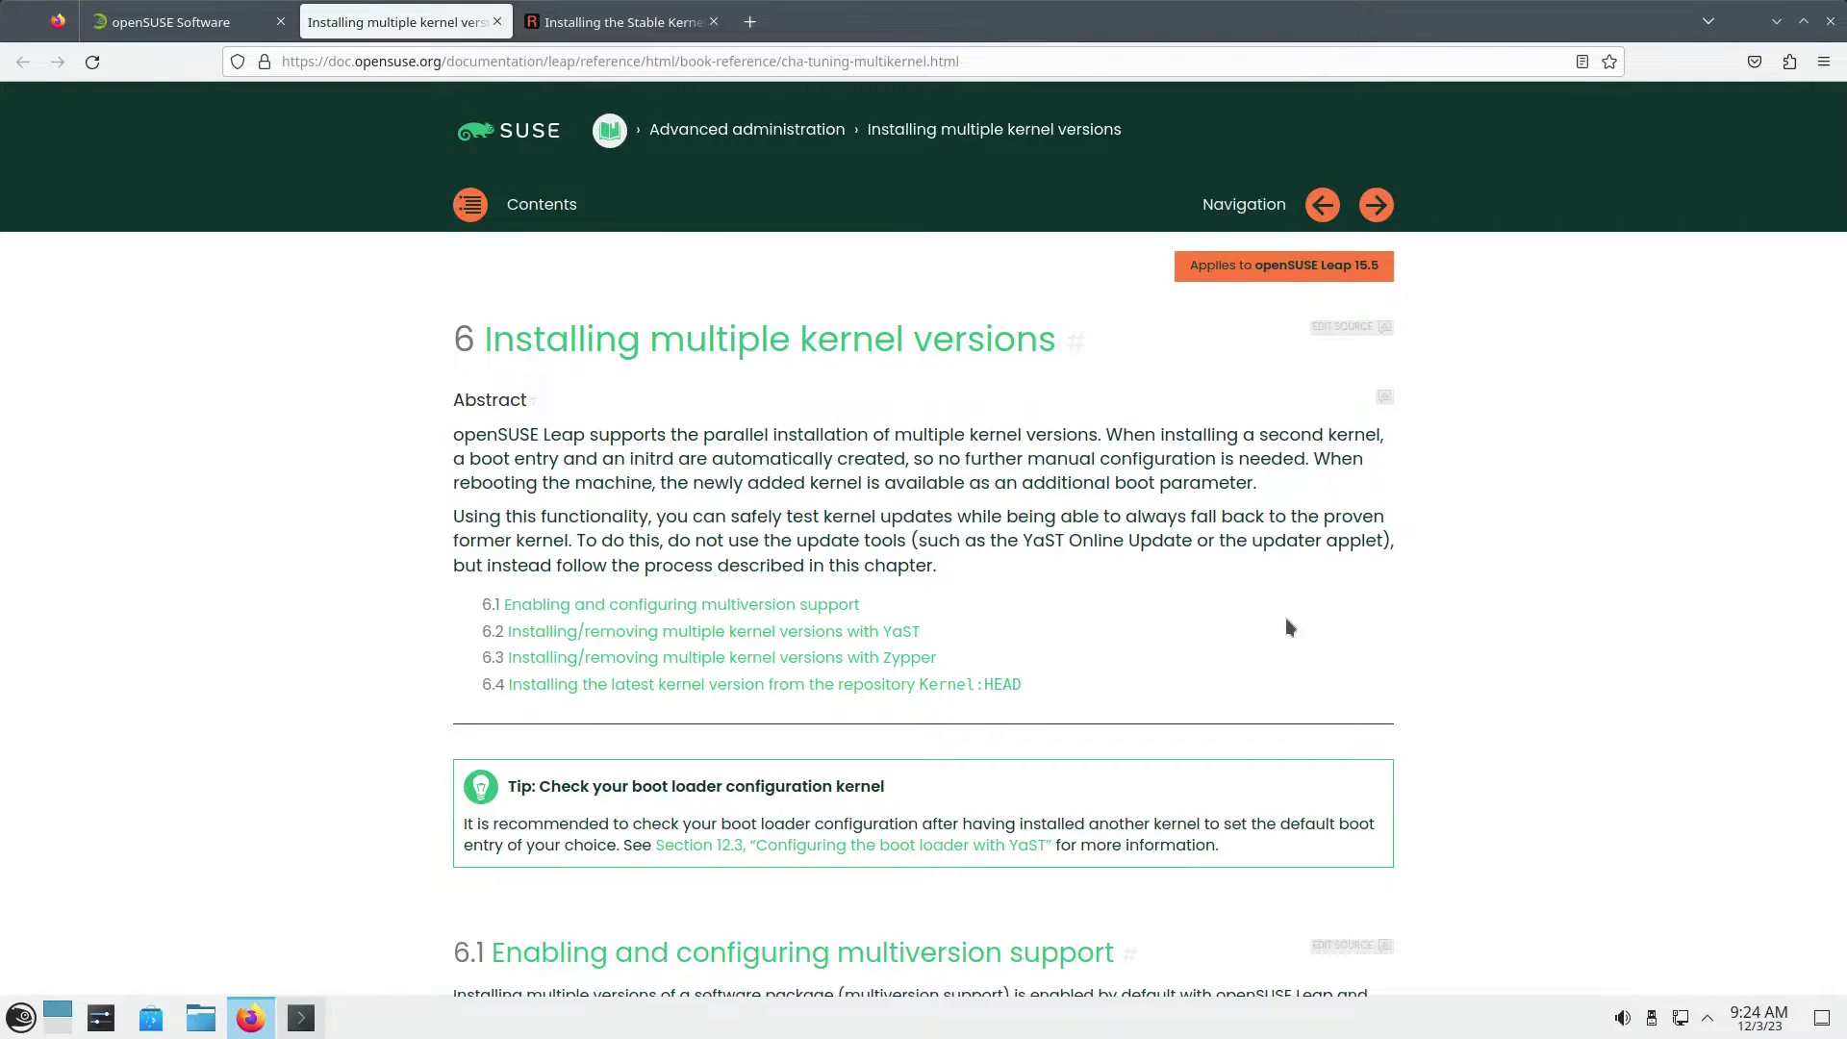
scroll(1286, 620, "down", 2)
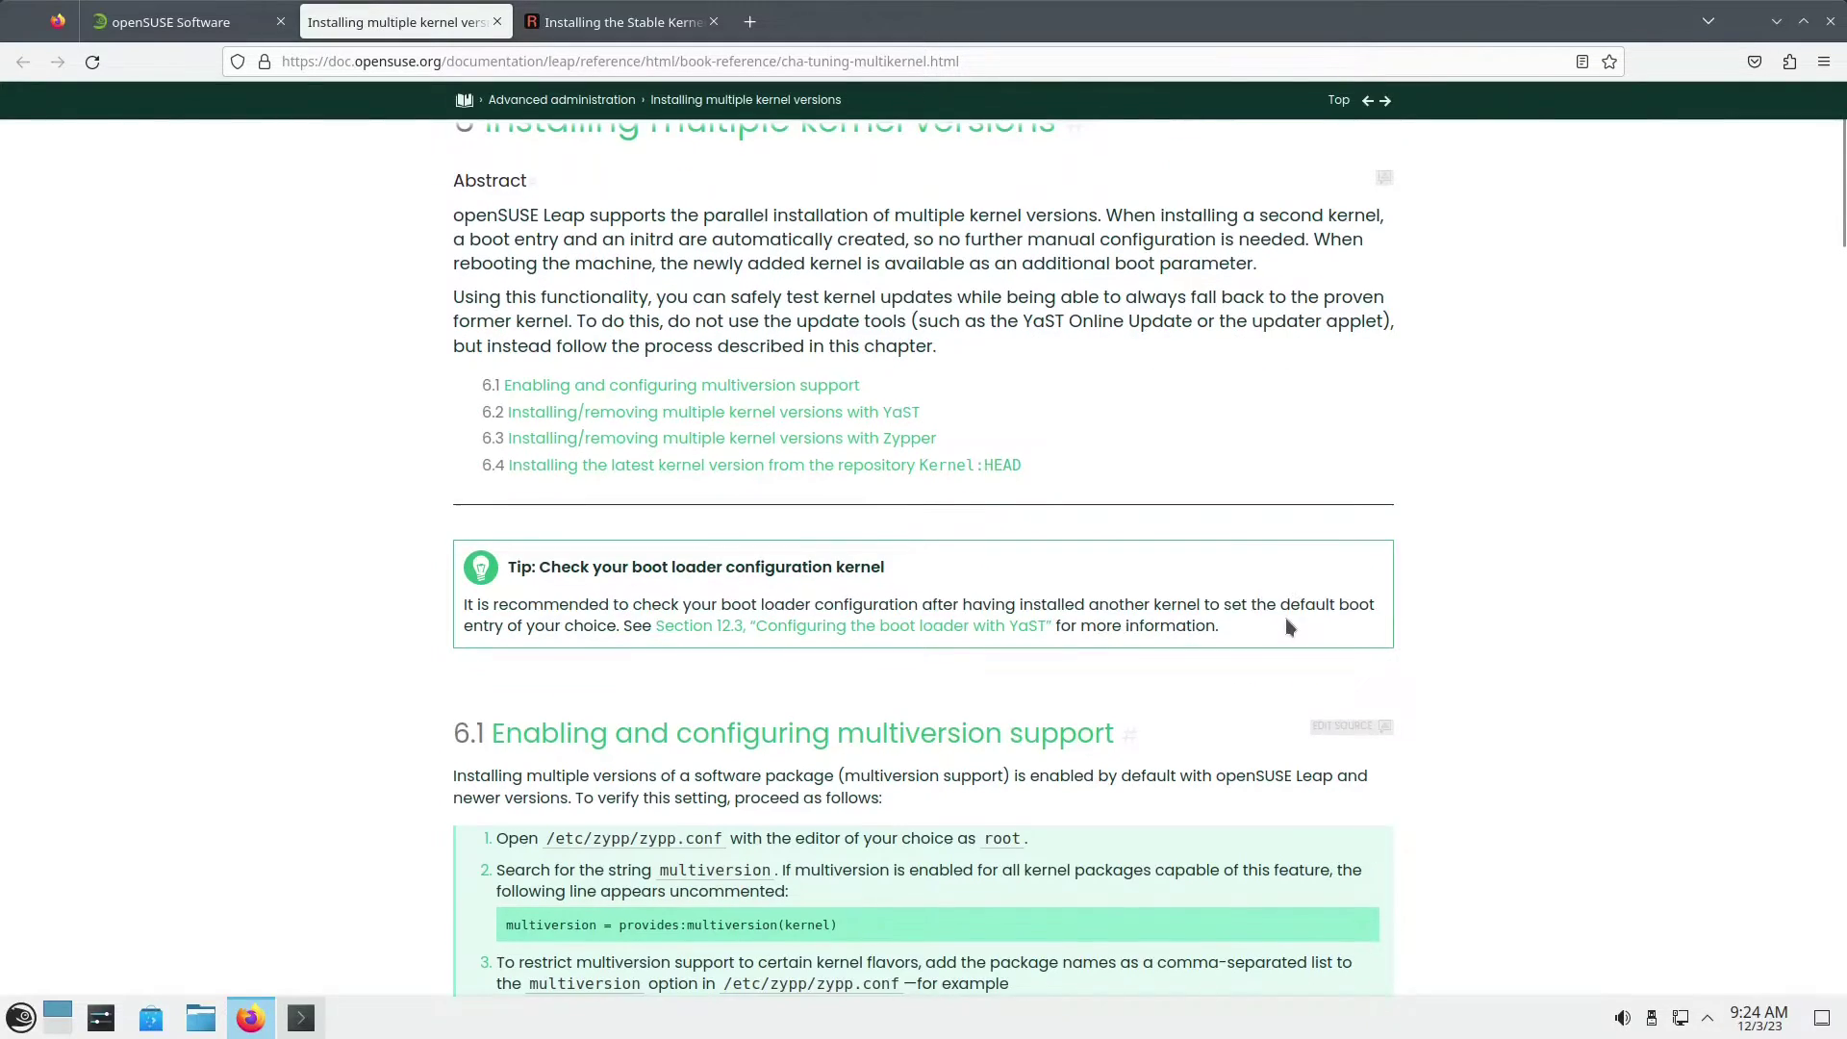
scroll(1286, 619, "down", 2)
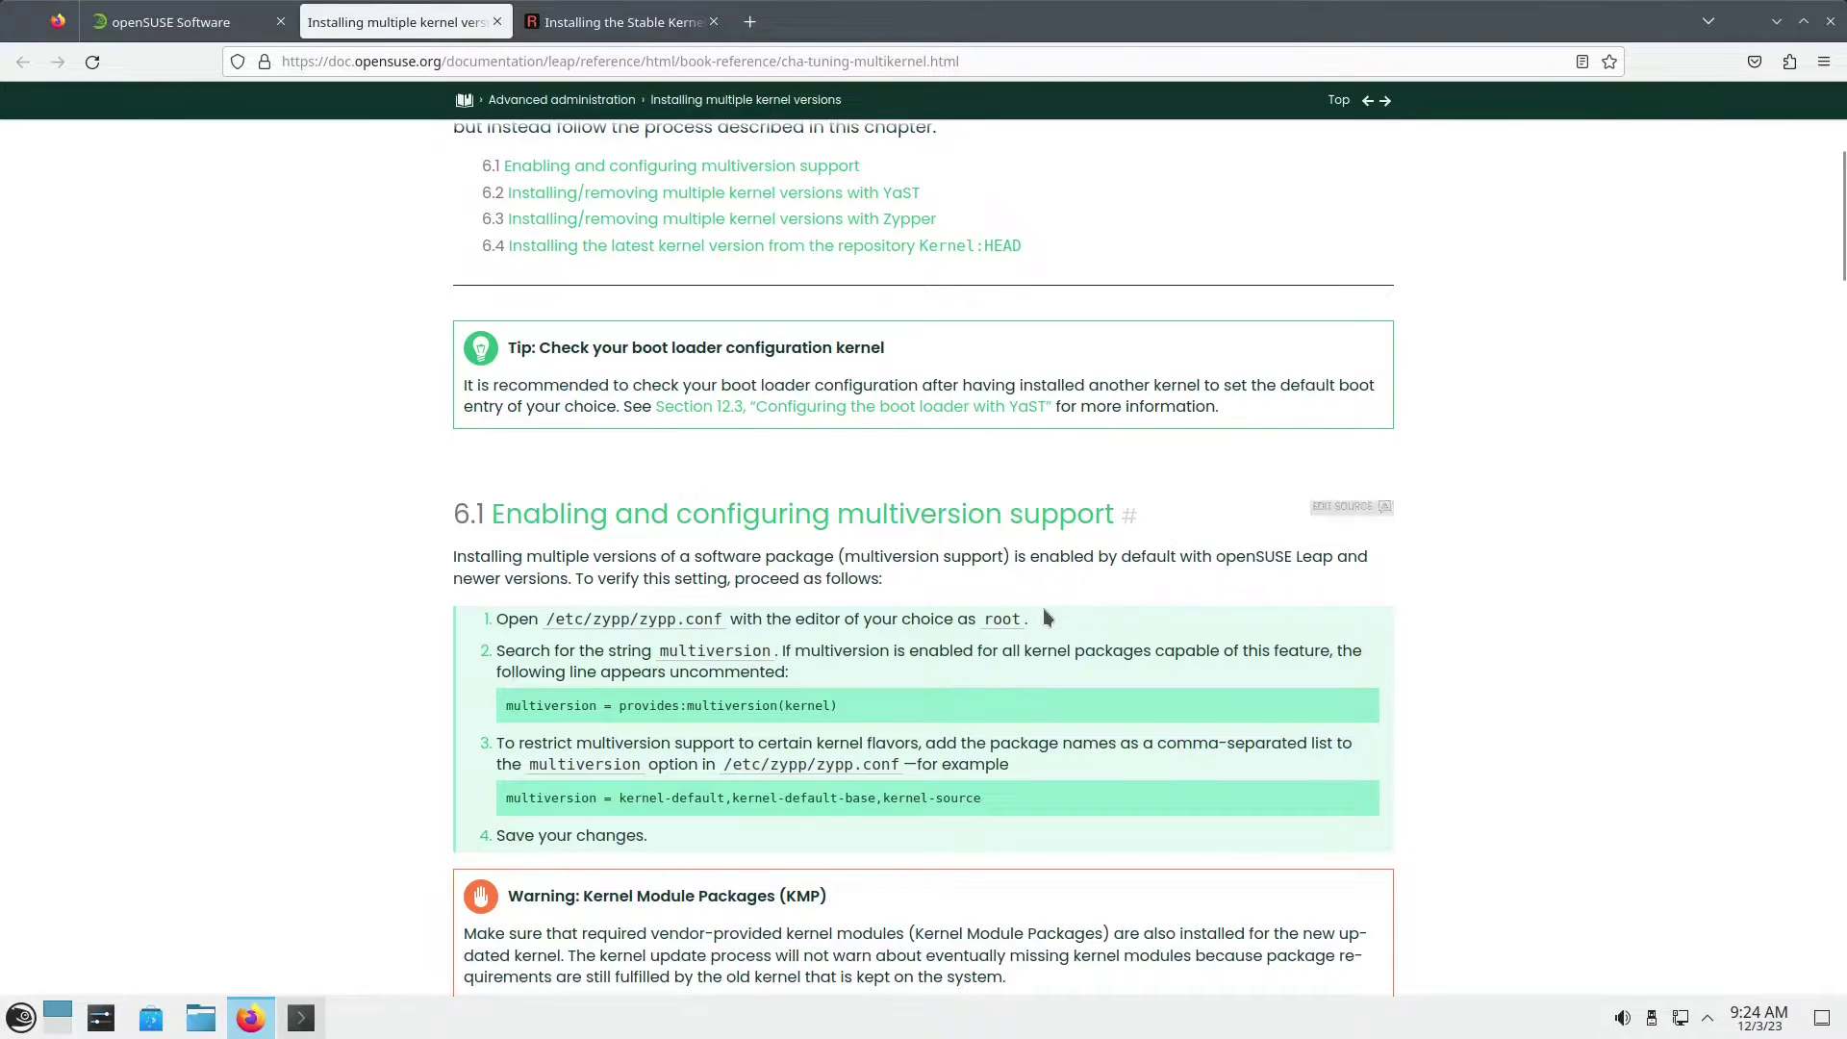
scroll(1041, 617, "down", 2)
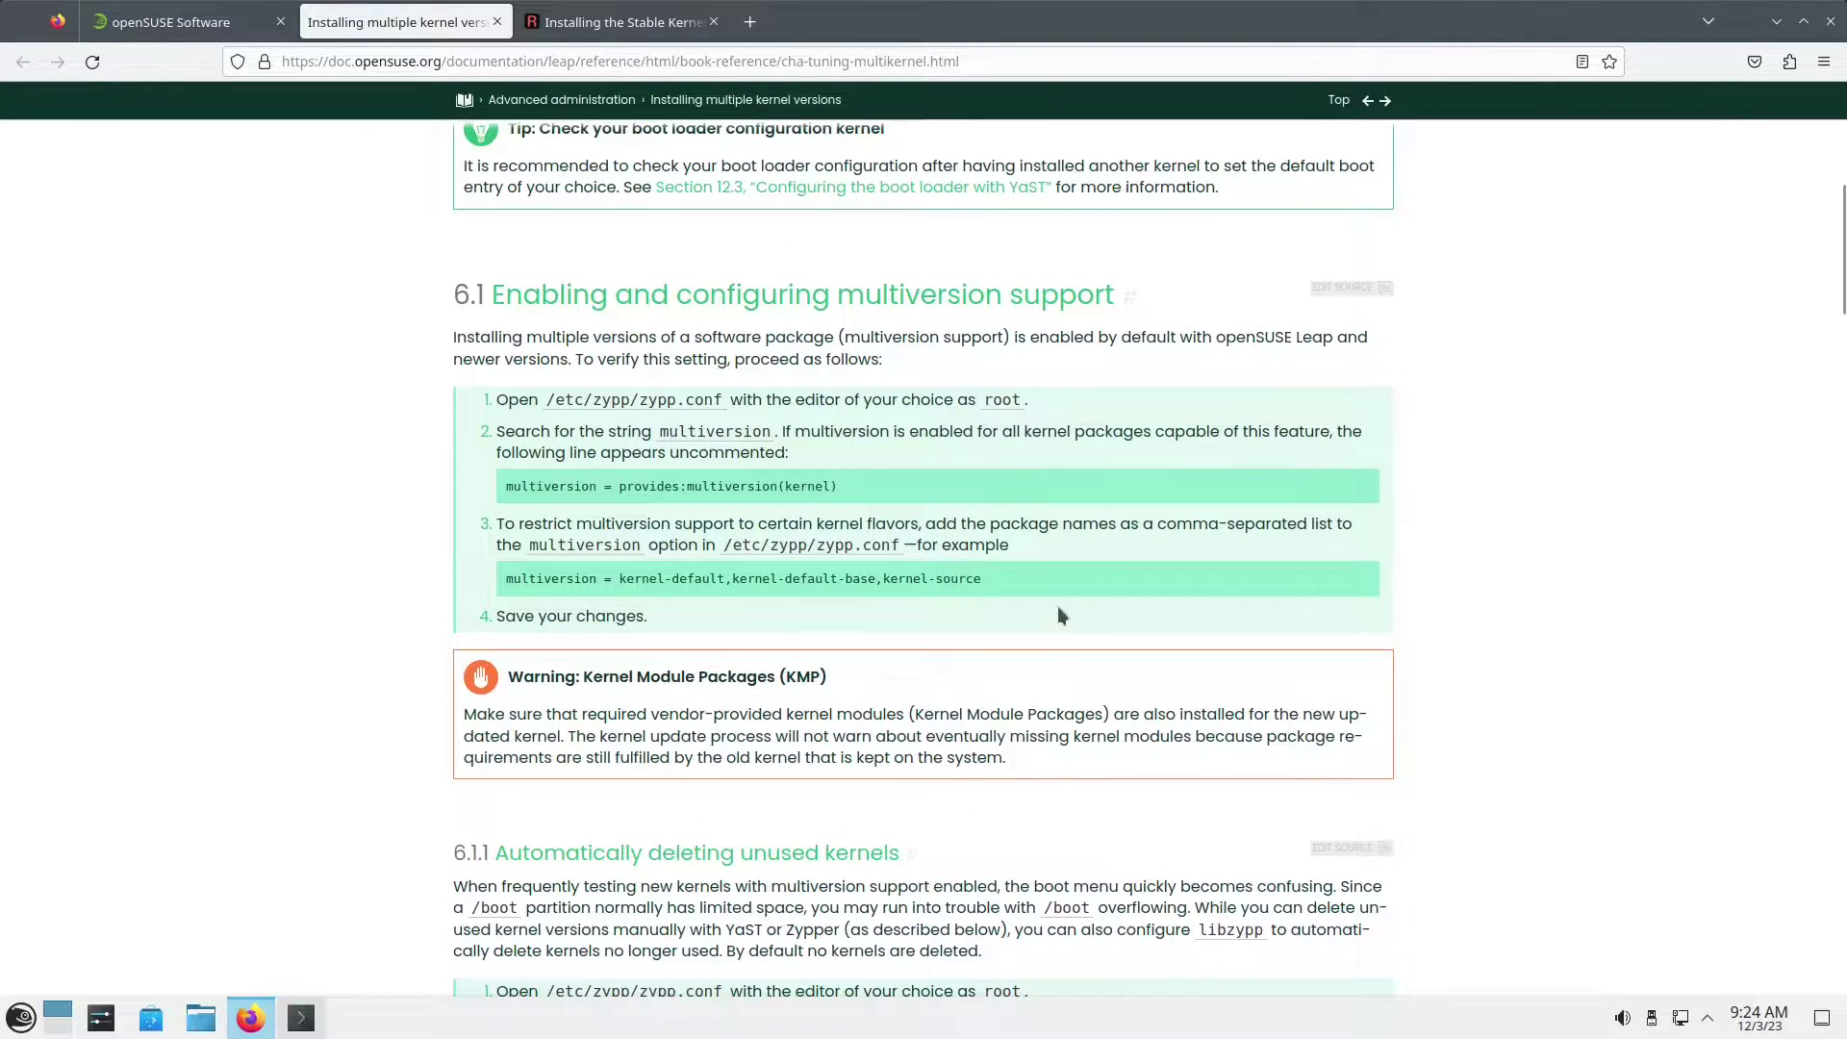
scroll(1058, 608, "down", 2)
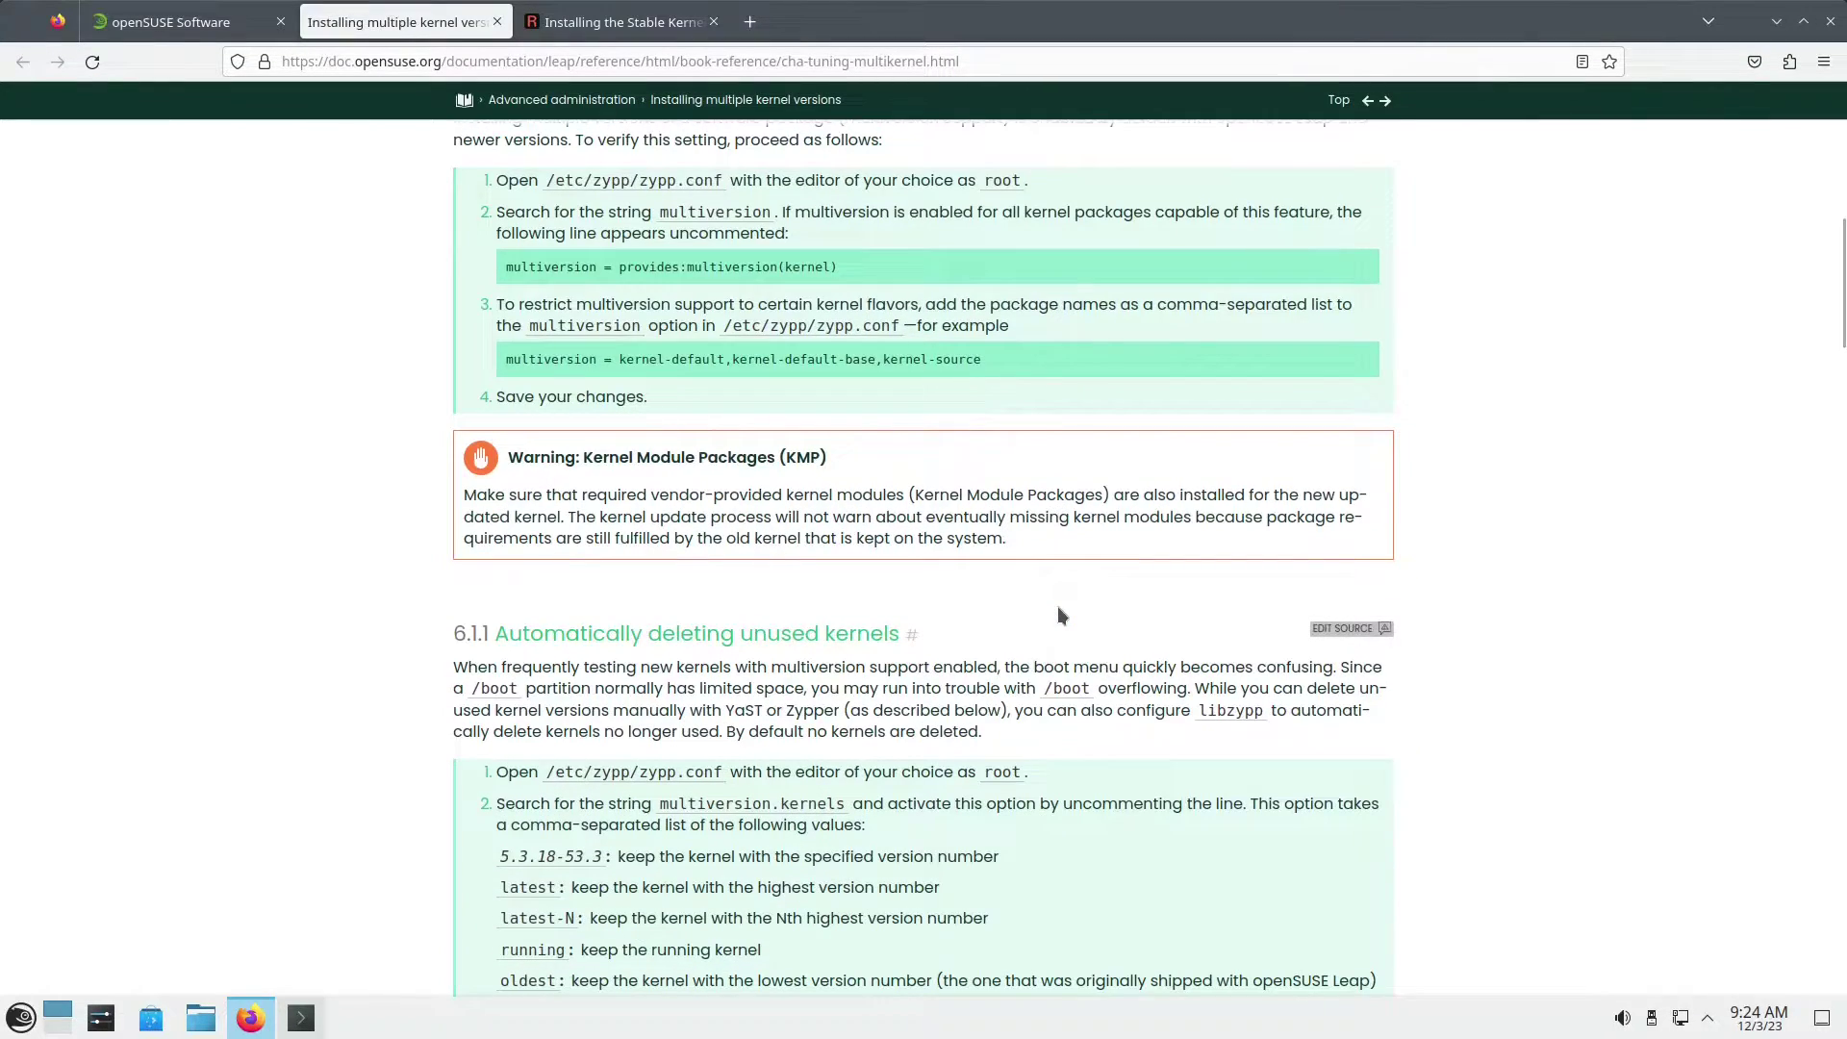
scroll(1053, 622, "down", 5)
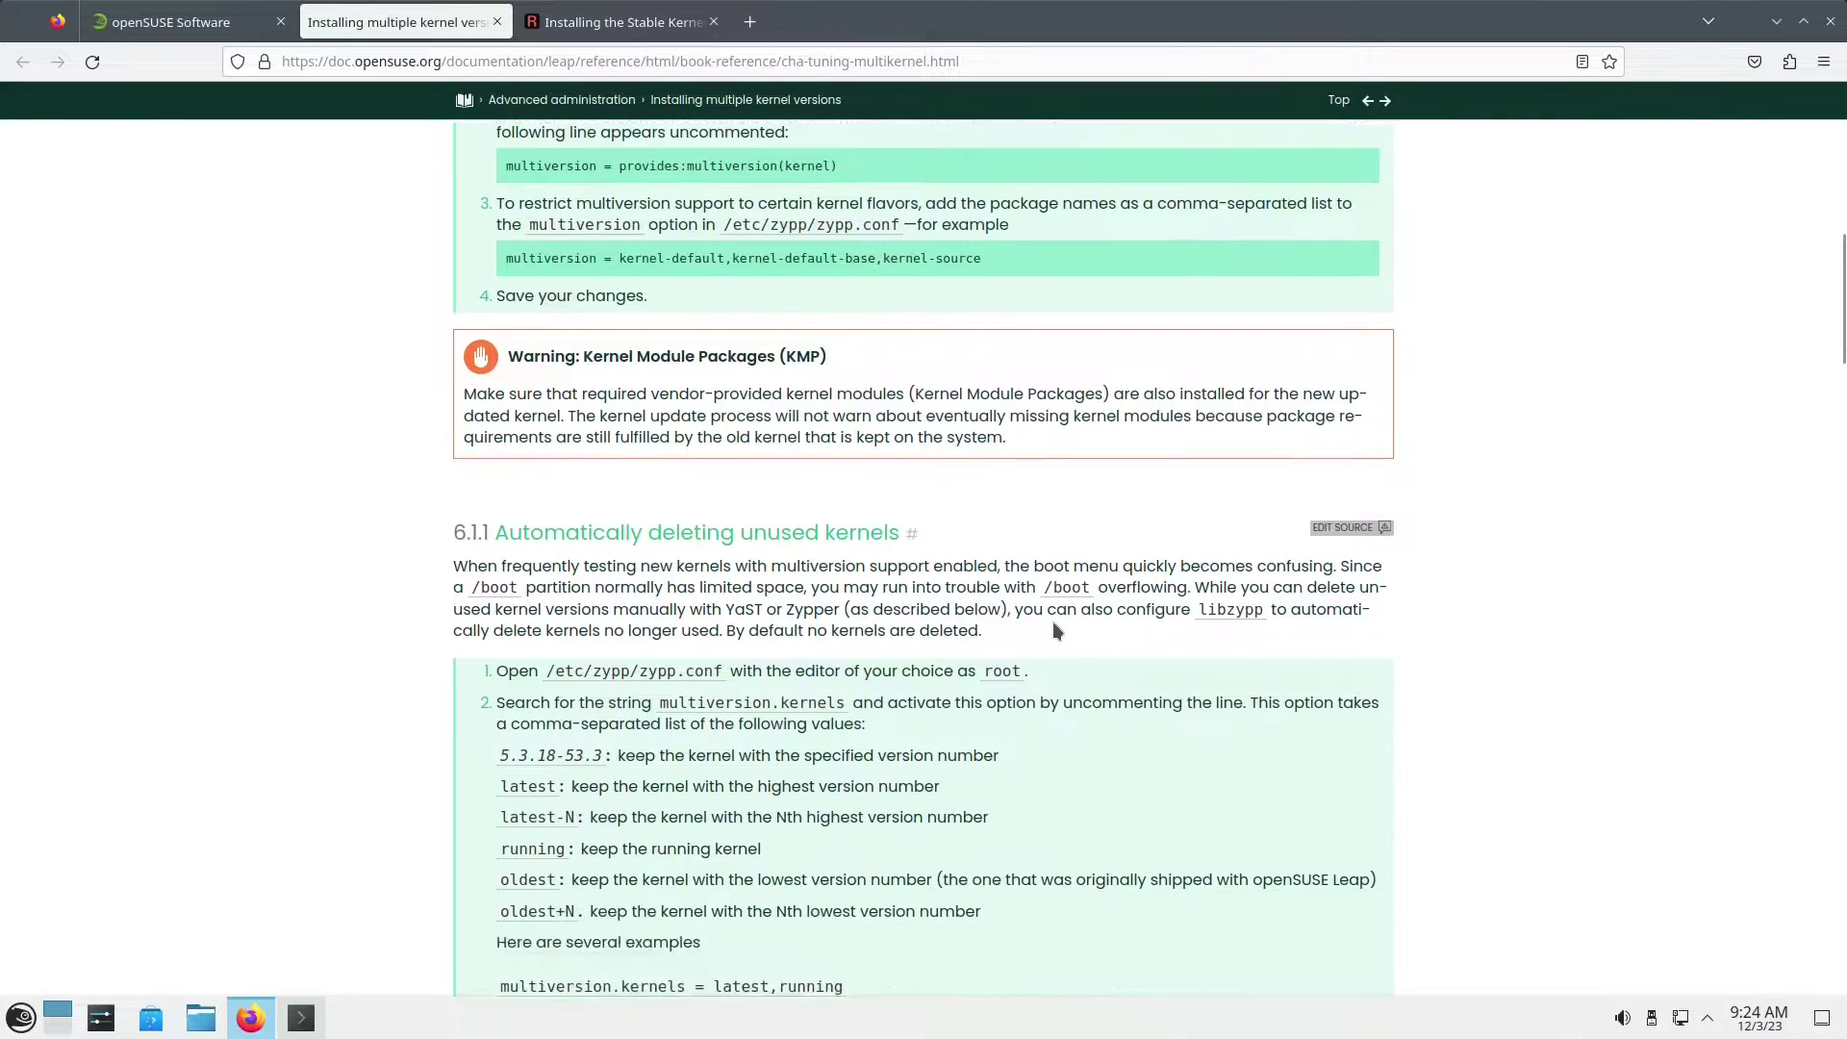
scroll(1053, 625, "down", 4)
scroll(1053, 620, "up", 5)
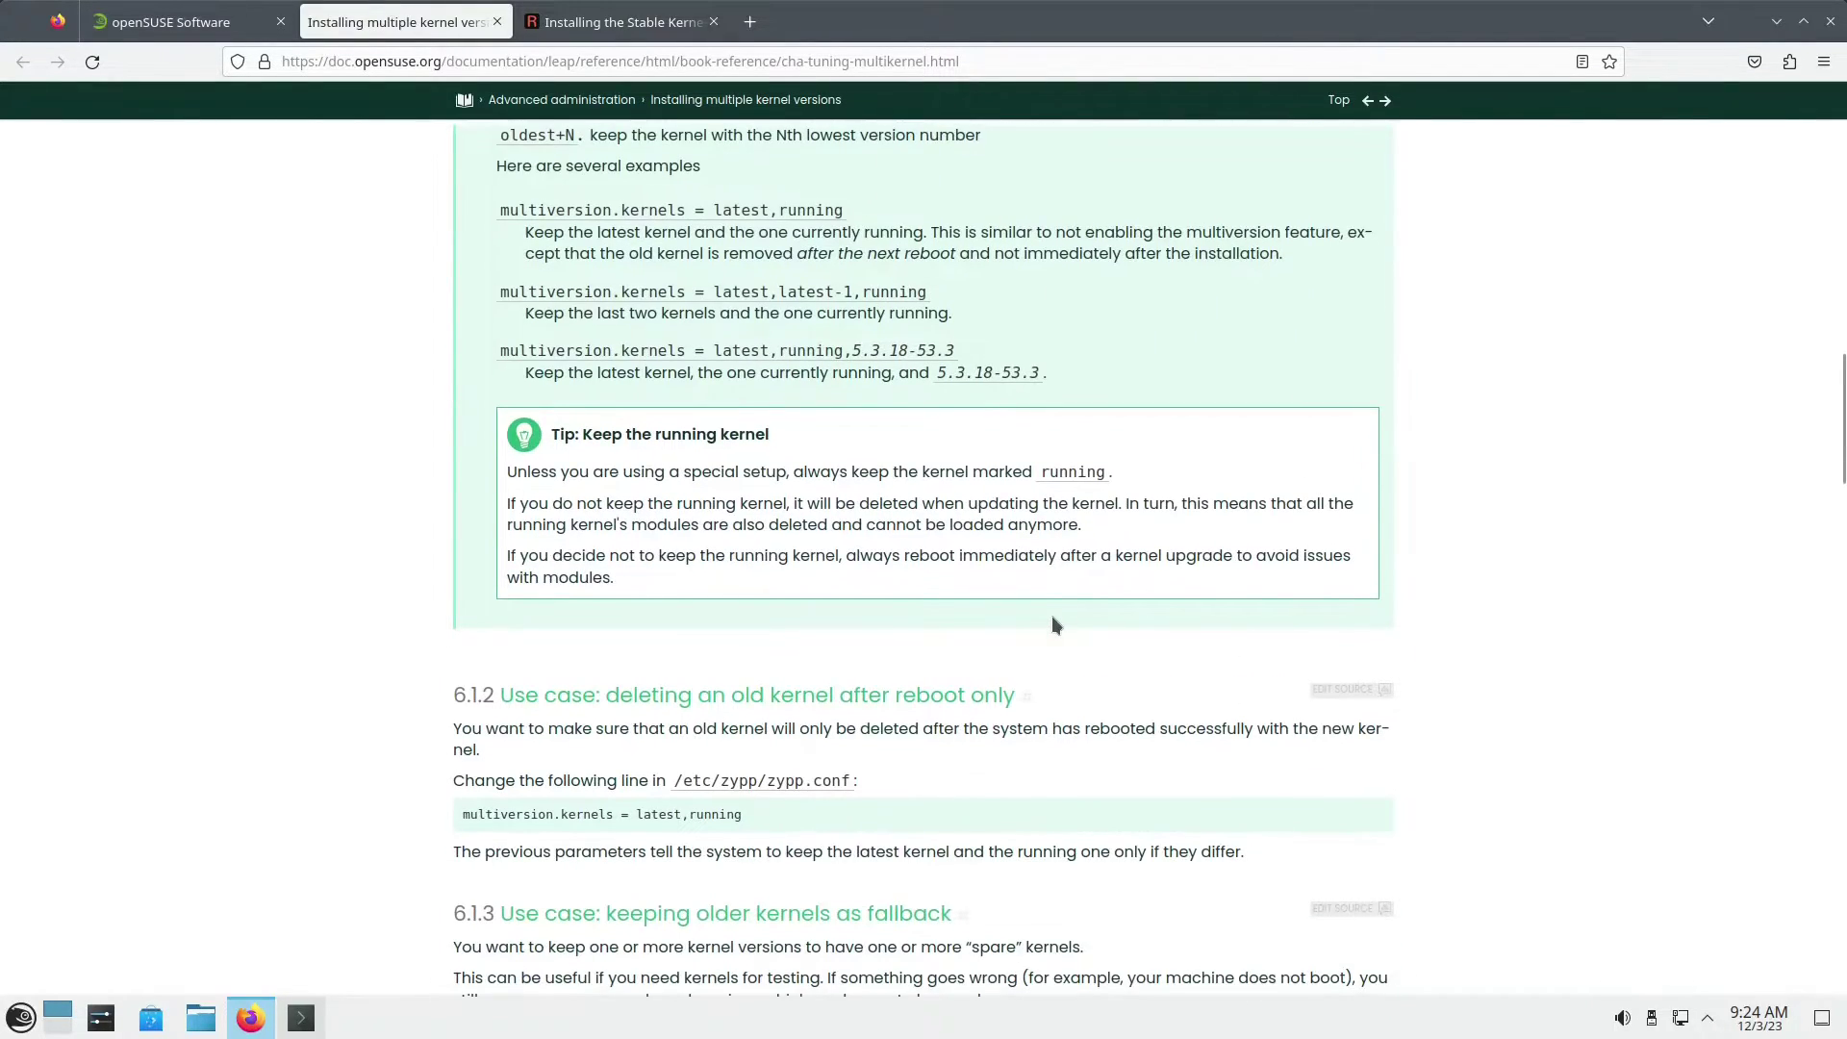
left_click(1777, 21)
left_click(301, 1018)
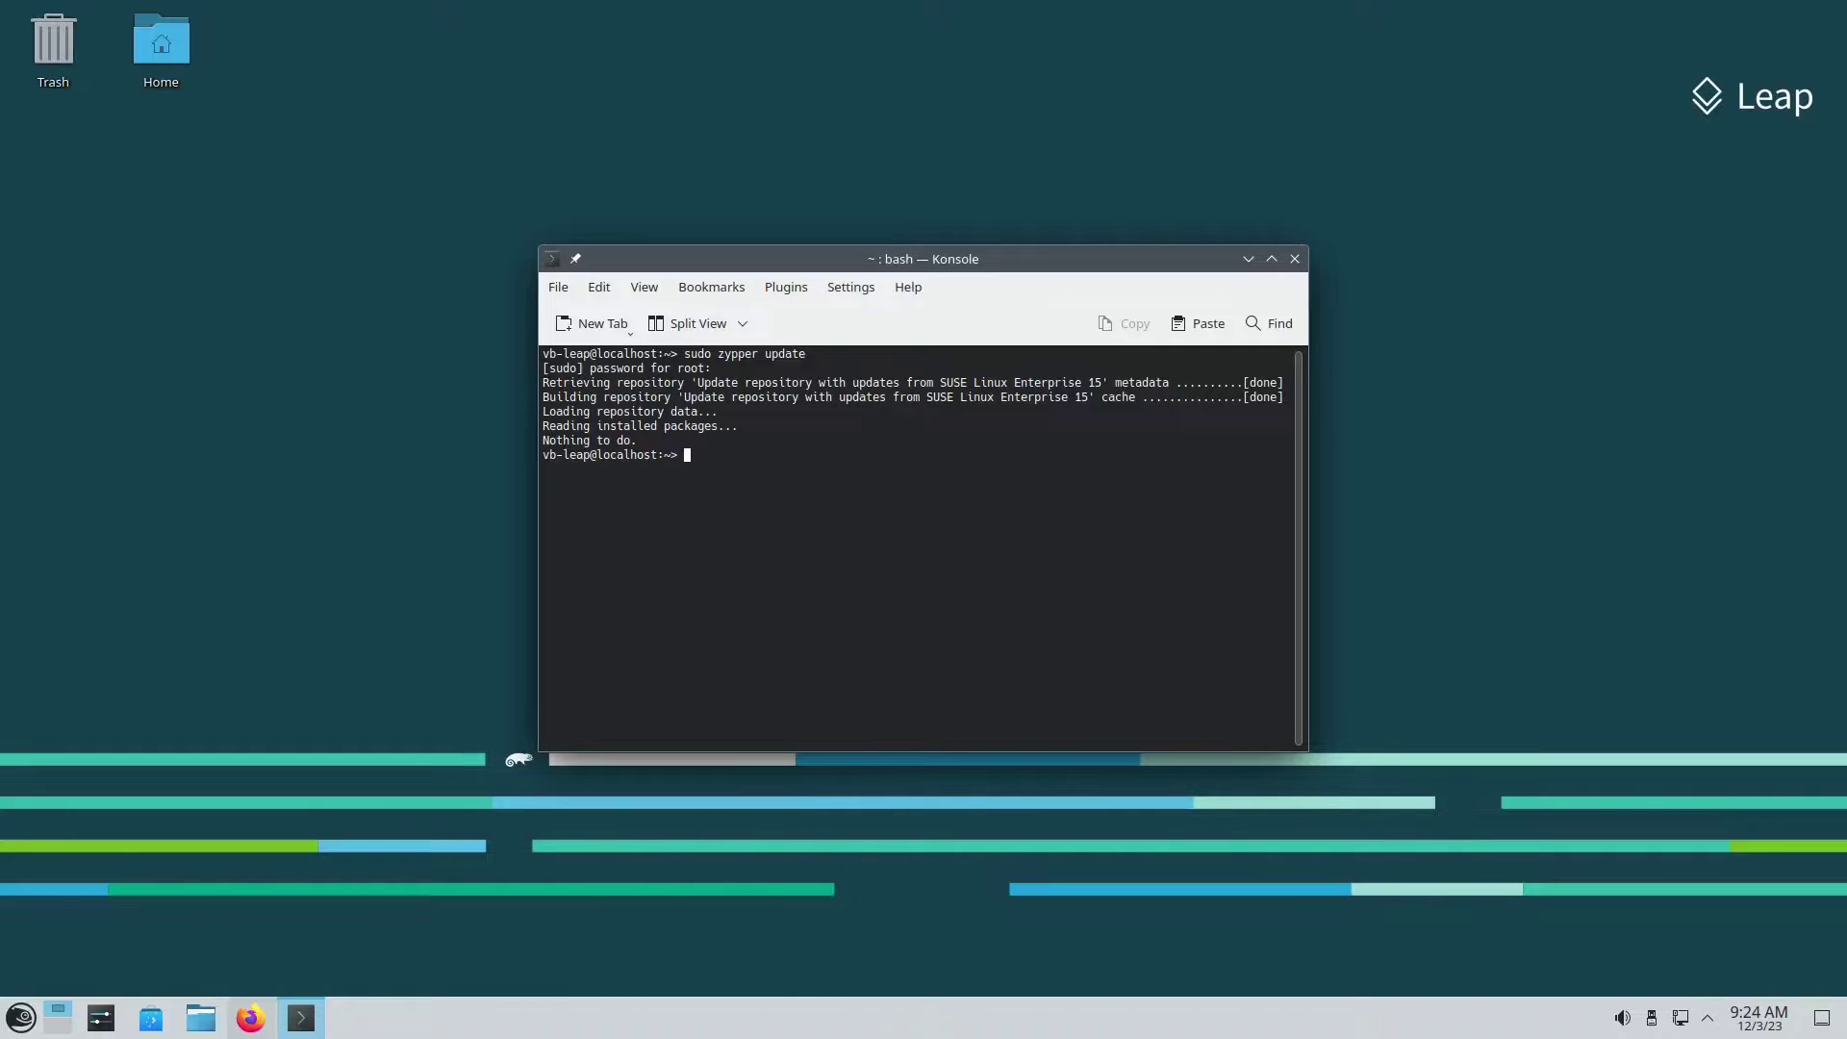
Step: Open /etc/zypp/zypp.conf in nano as root with sudo
type("sudo nano")
type("/etc")
key("BackSpace")
key("BackSpace")
key("BackSpace")
key("BackSpace")
key("BackSpace")
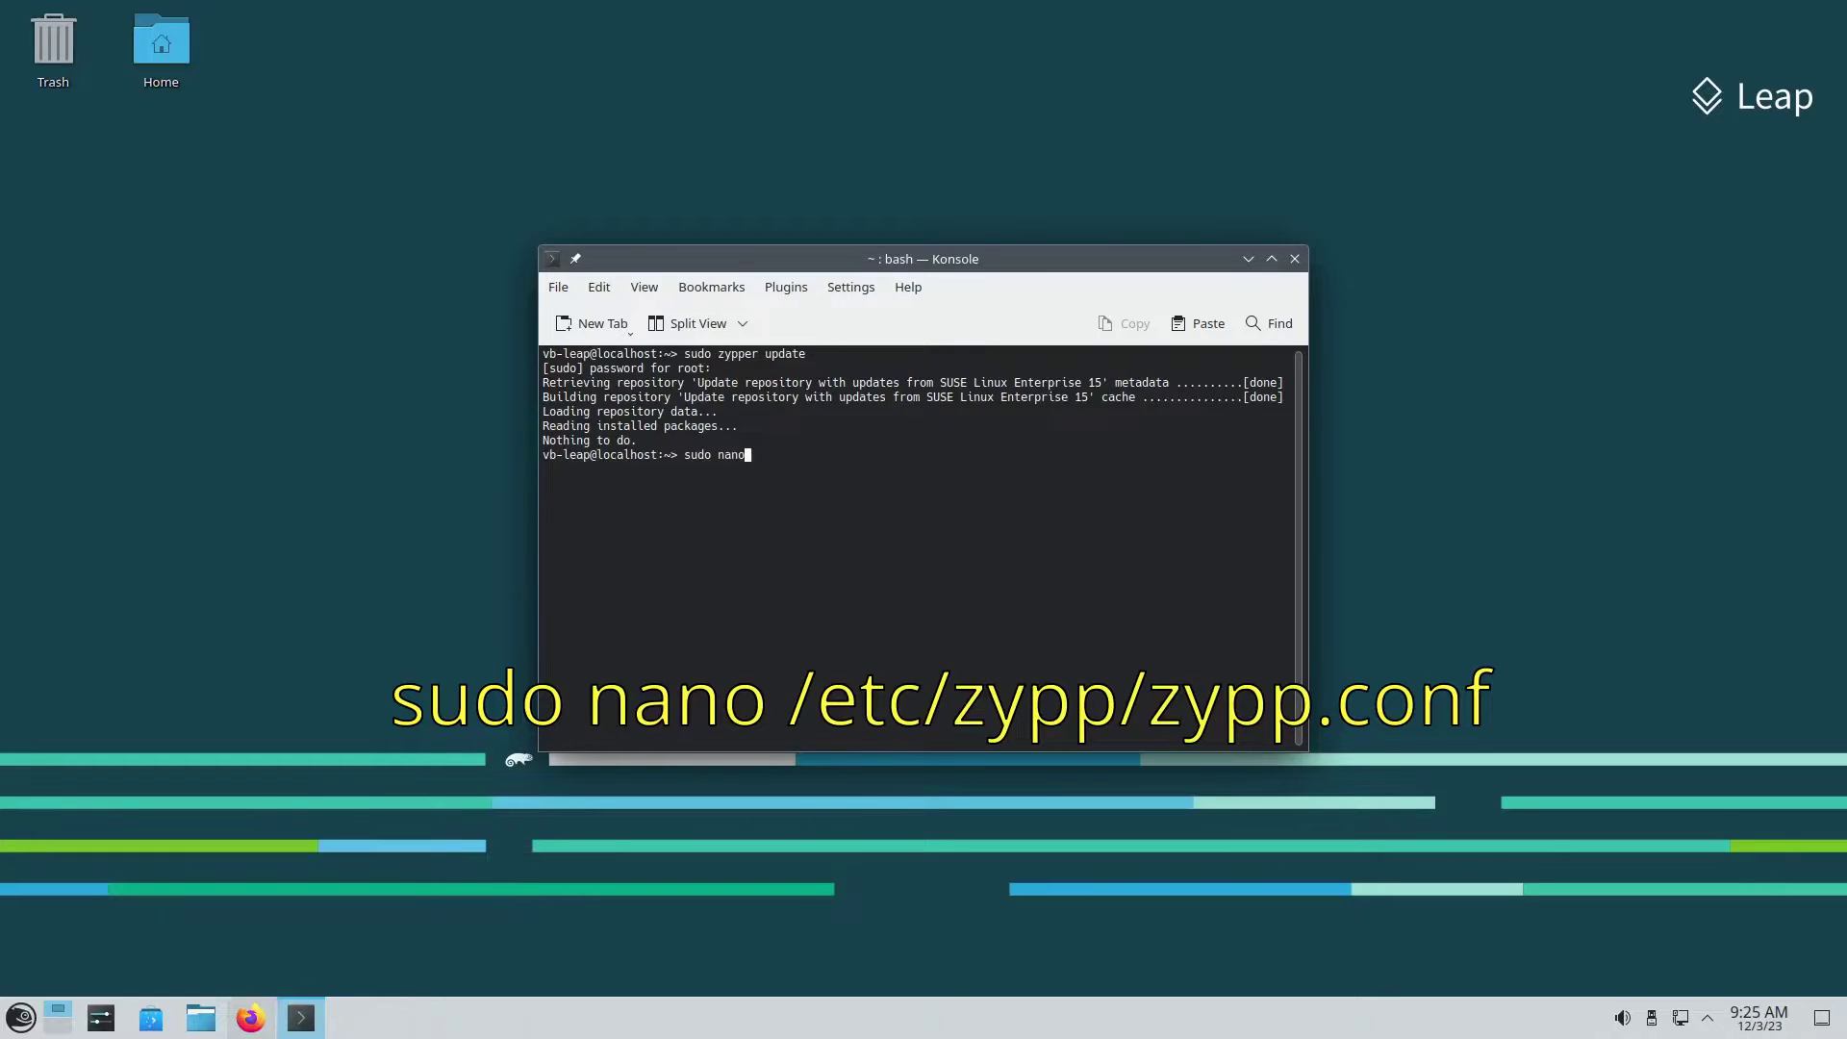
type("/etc/")
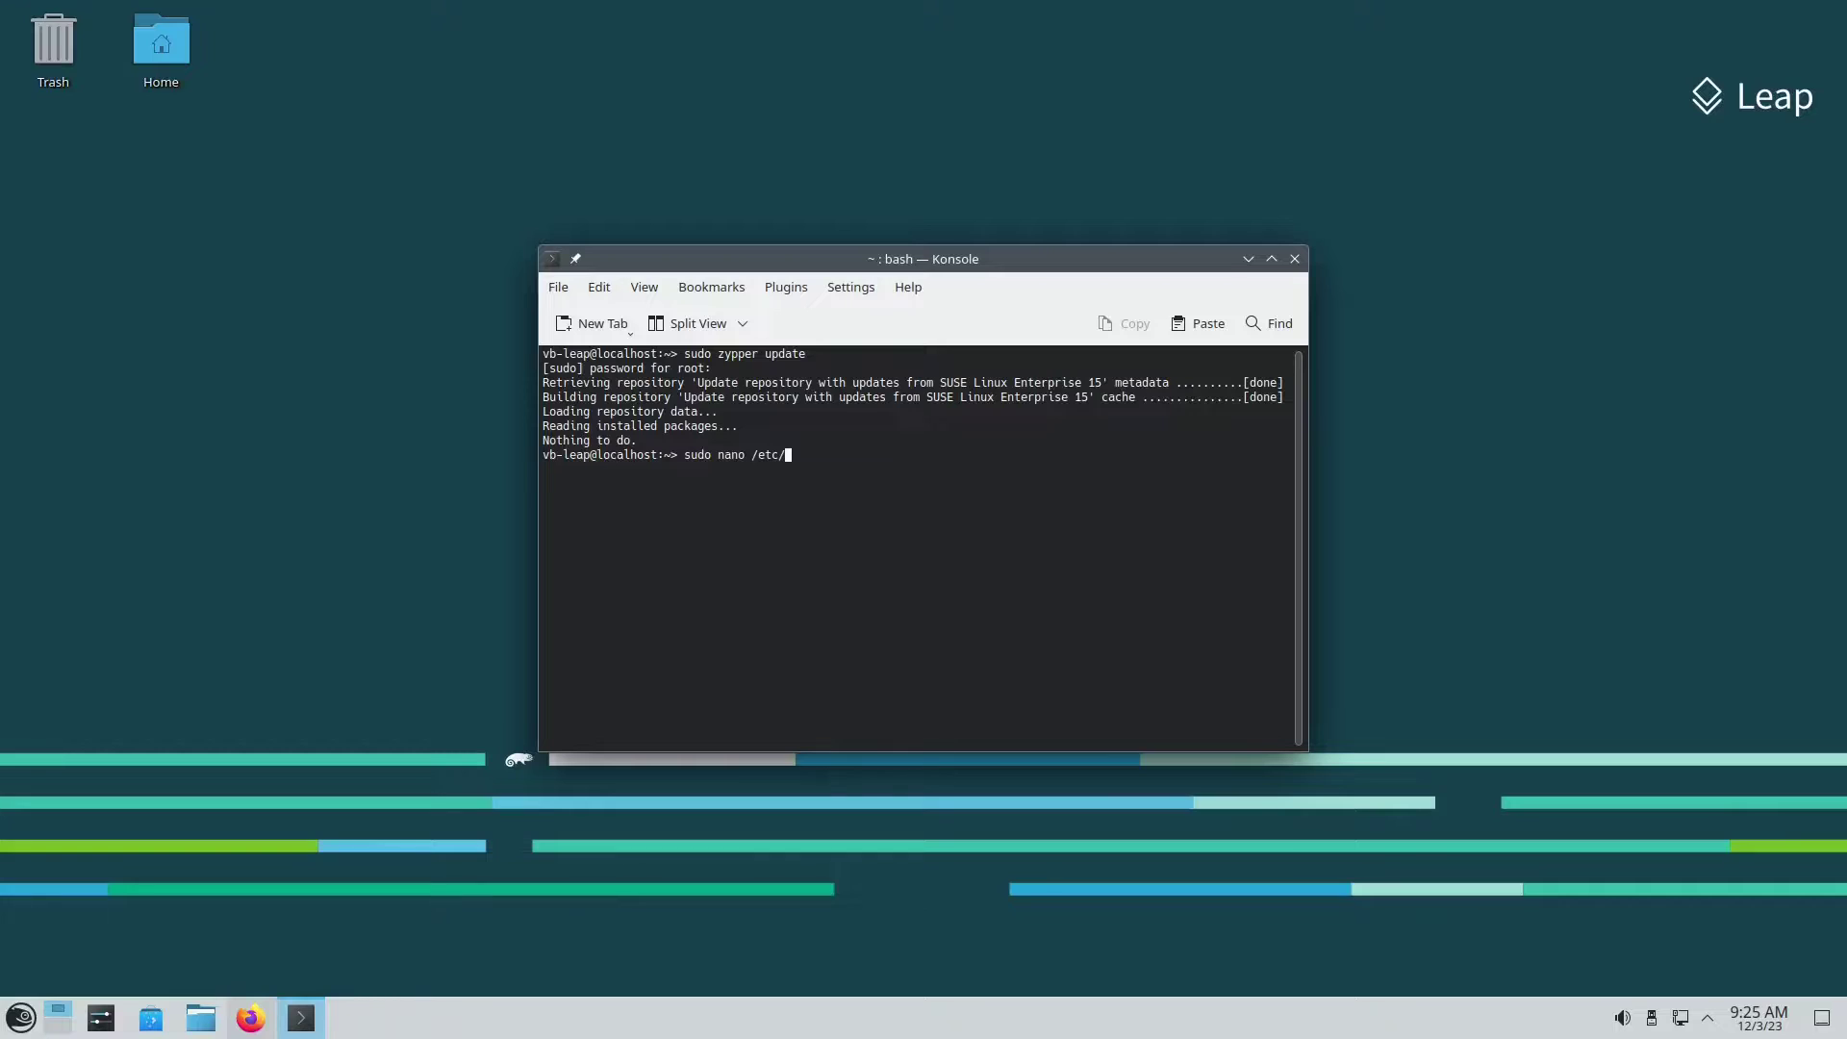
type("zypp/zypp.")
key("Tab")
key("Return")
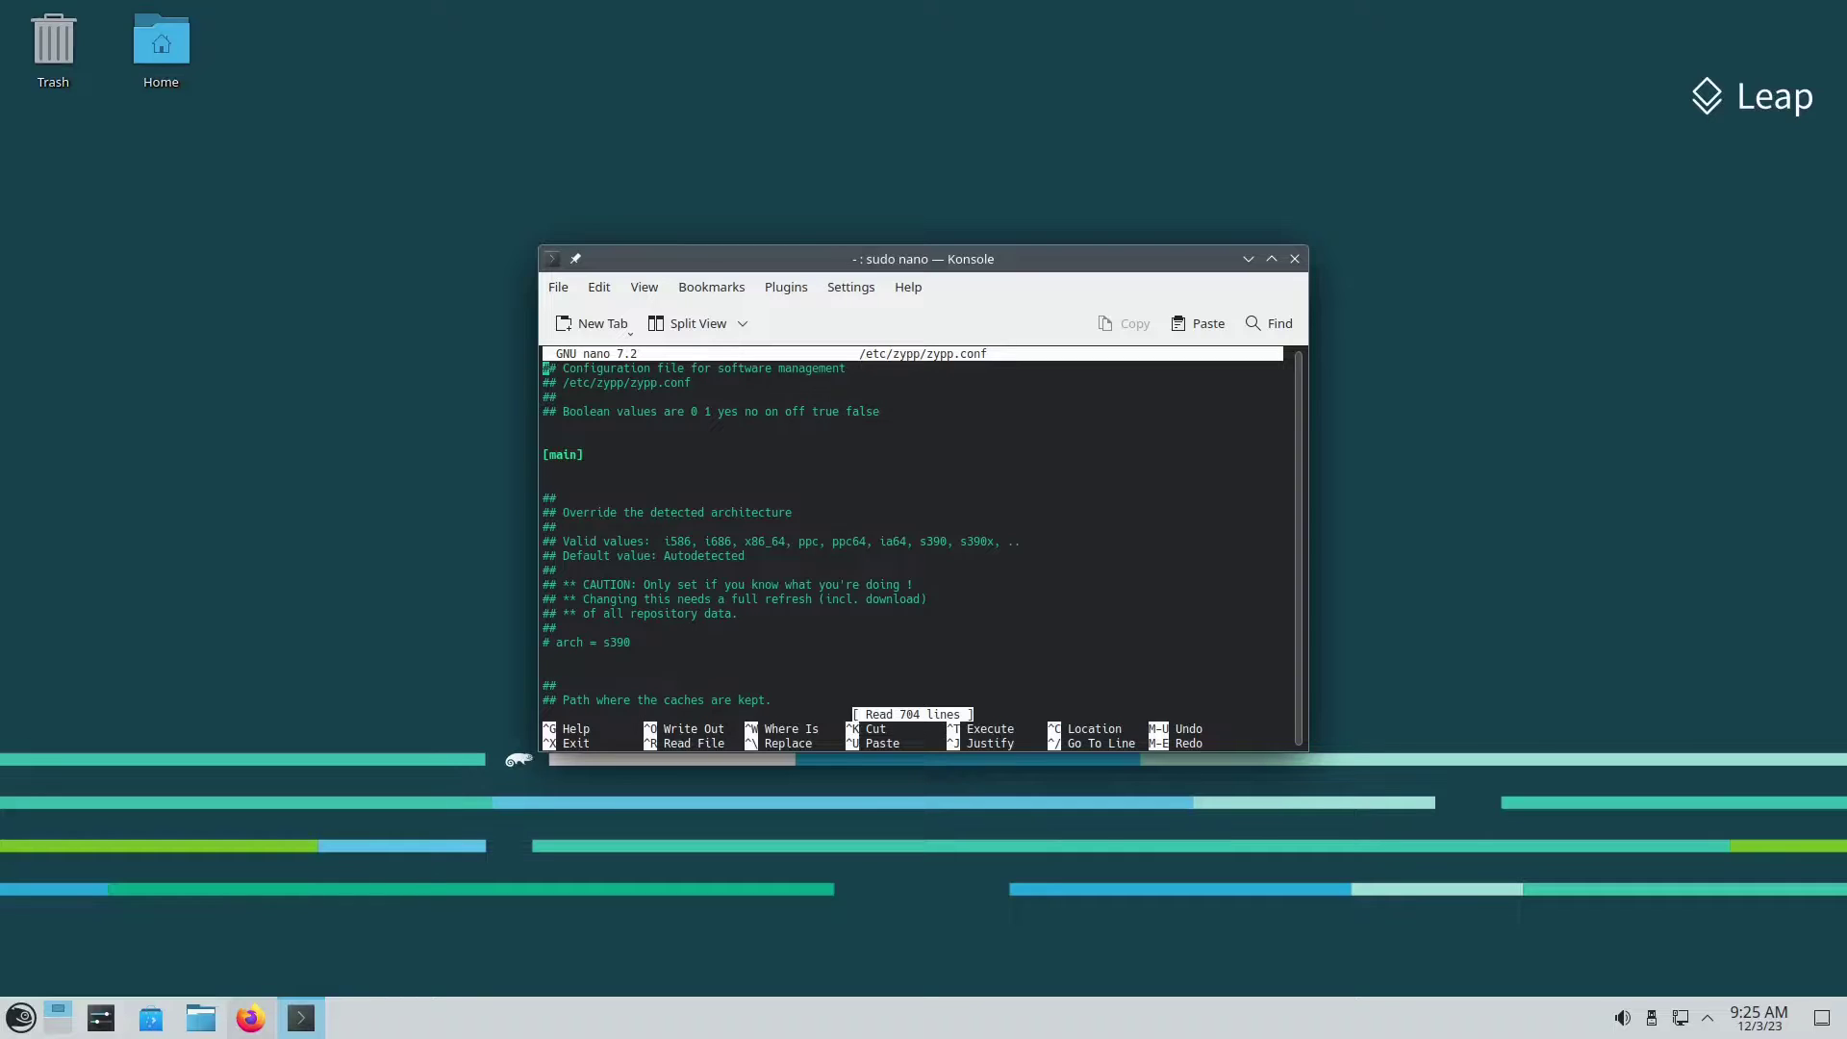
Step: Move down through zypp.conf past the download, deltarpm, geoip and gpgcheck sections to multiversion
key("Down")
key("Down")
key("Down")
key("Down")
key("Down")
key("Down")
key("Down")
key("Down")
key("Down")
key("Down")
key("Down")
key("Down")
key("Down")
key("Down")
key("Down")
key("Down")
key("Down")
key("Down")
key("Down")
key("Down")
key("Down")
key("Down")
key("Down")
key("Down")
key("Down")
key("Down")
key("Down")
key("Down")
key("Down")
key("Down")
key("Down")
key("Down")
key("Down")
key("Down")
key("Down")
key("Down")
key("Down")
key("Down")
key("Down")
key("Down")
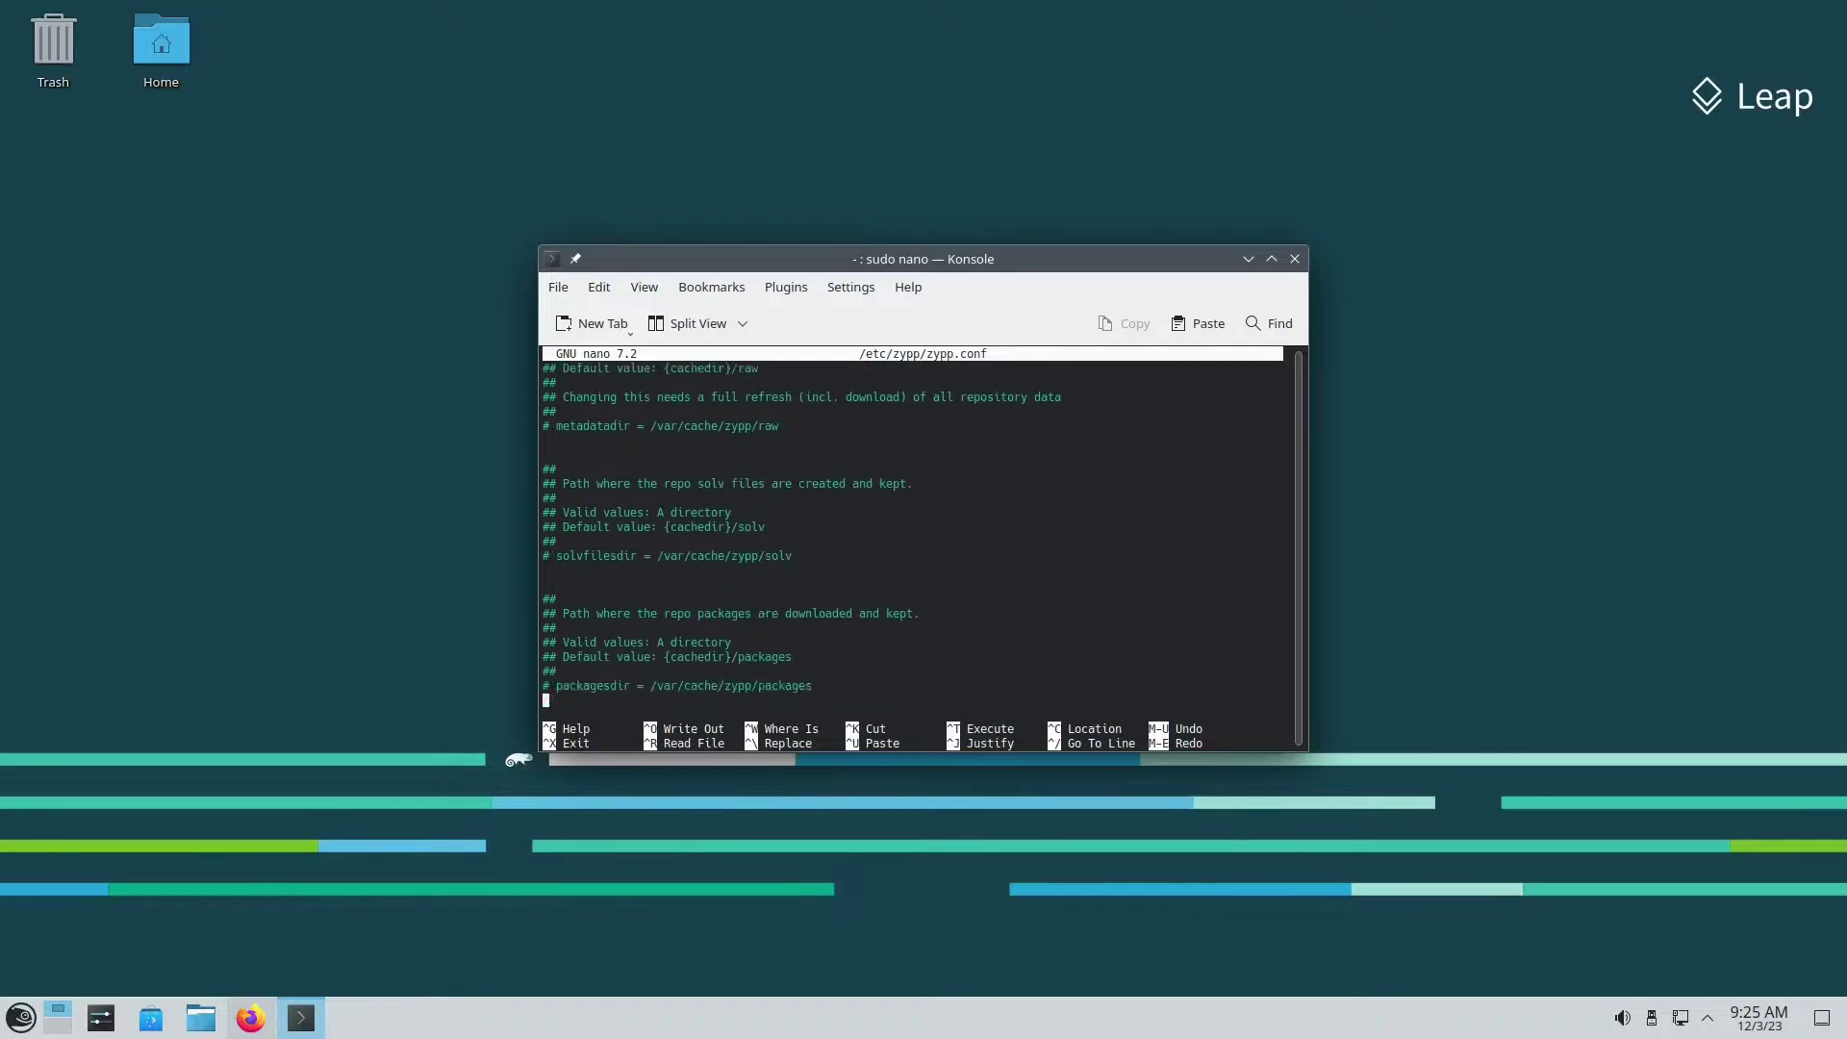
key("Down")
key("Down")
key("Down")
key("Down")
key("Down")
key("Down")
key("Down")
key("Down")
key("Down")
key("Down")
key("Down")
key("Down")
key("Down")
key("Down")
key("Down")
key("Down")
key("Down")
key("Down")
key("Down")
key("Down")
key("Down")
key("Down")
key("Down")
key("Down")
key("Down")
key("Down")
key("Down")
key("Down")
key("Down")
key("Down")
key("Down")
key("Down")
key("Down")
key("Down")
key("Down")
key("Down")
key("Down")
key("Down")
key("Down")
key("Down")
key("Down")
key("Down")
key("Down")
key("Down")
key("Down")
key("Down")
key("Down")
key("Down")
key("Down")
key("Down")
key("Down")
key("Down")
key("Down")
key("Down")
key("Down")
key("Down")
key("Down")
key("Down")
key("Down")
key("Down")
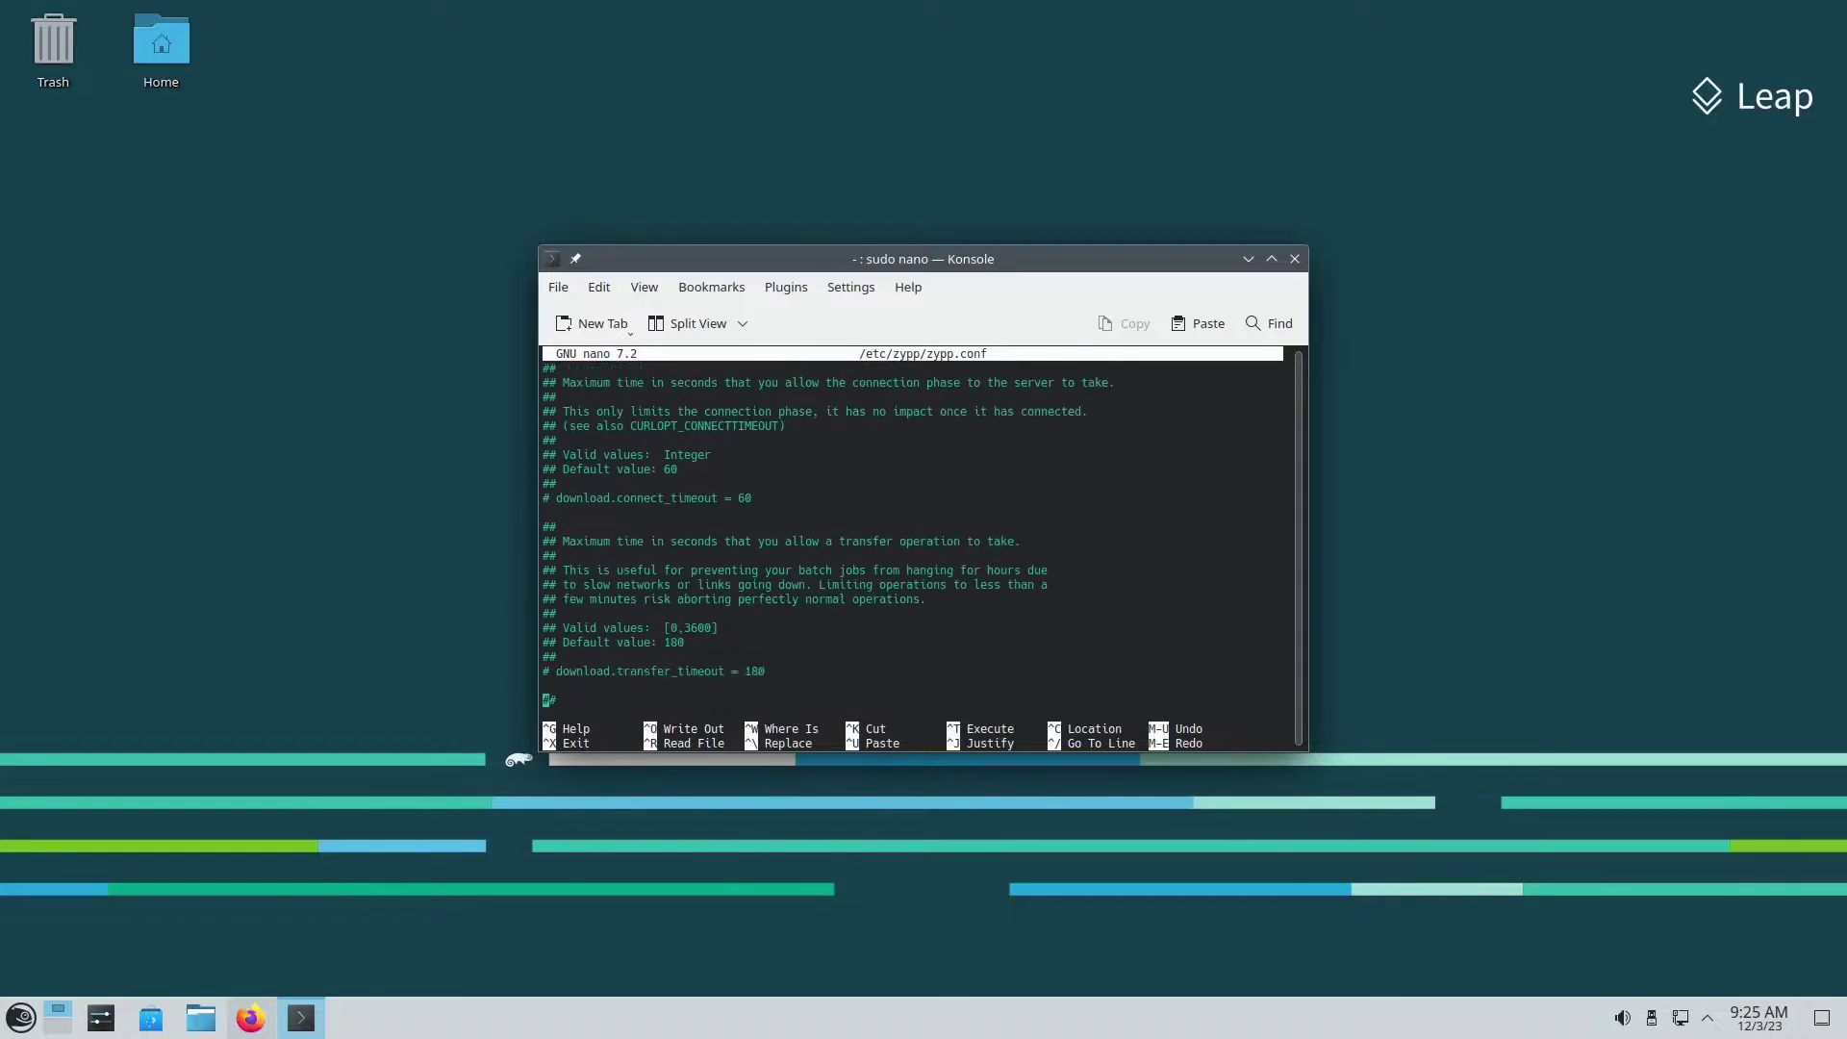
key("Down")
key("Down")
key("Down")
key("Down")
key("Down")
key("Down")
key("Down")
key("Down")
key("Down")
key("Down")
key("Down")
key("Down")
key("Down")
key("Down")
key("Down")
key("Down")
key("Down")
key("Down")
key("Down")
key("Down")
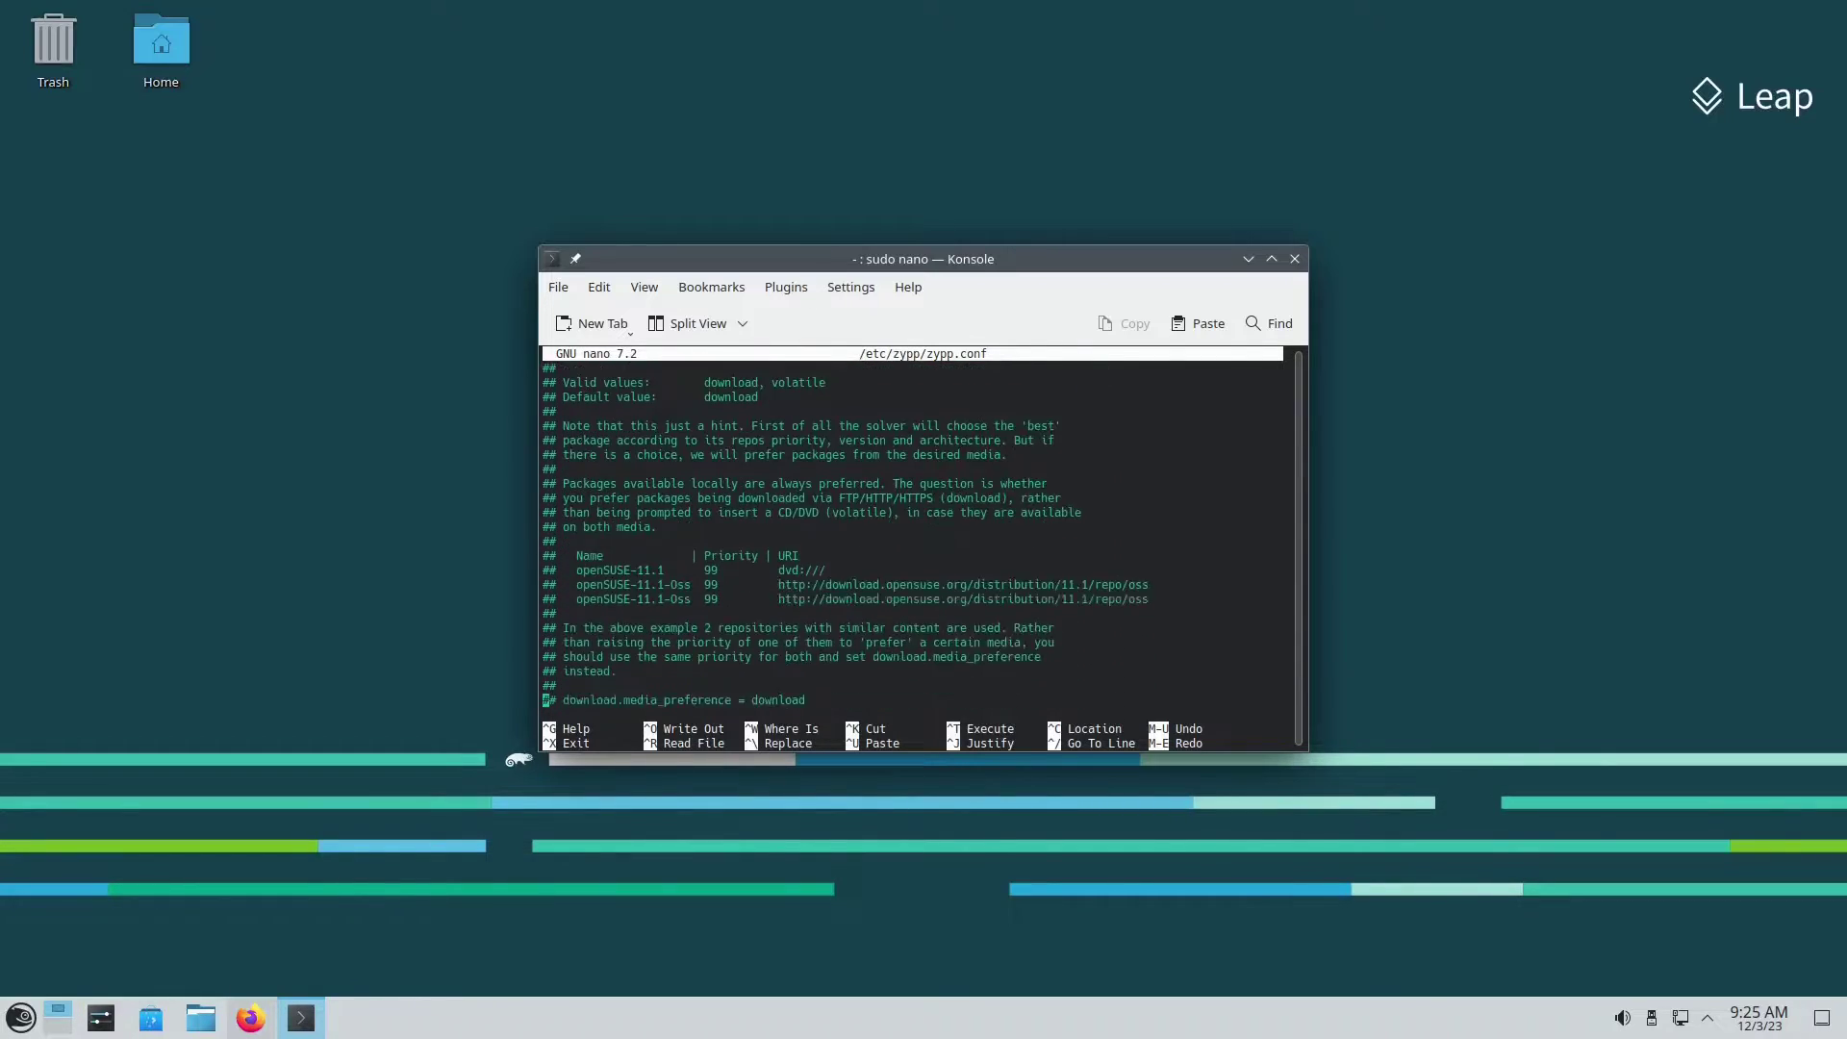
key("Down")
key("Down")
key("Down")
key("Down")
key("Down")
key("Down")
key("Down")
key("Down")
key("Down")
key("Down")
key("Down")
key("Down")
key("Down")
key("Down")
key("Down")
key("Down")
key("Down")
key("Down")
key("Down")
key("Down")
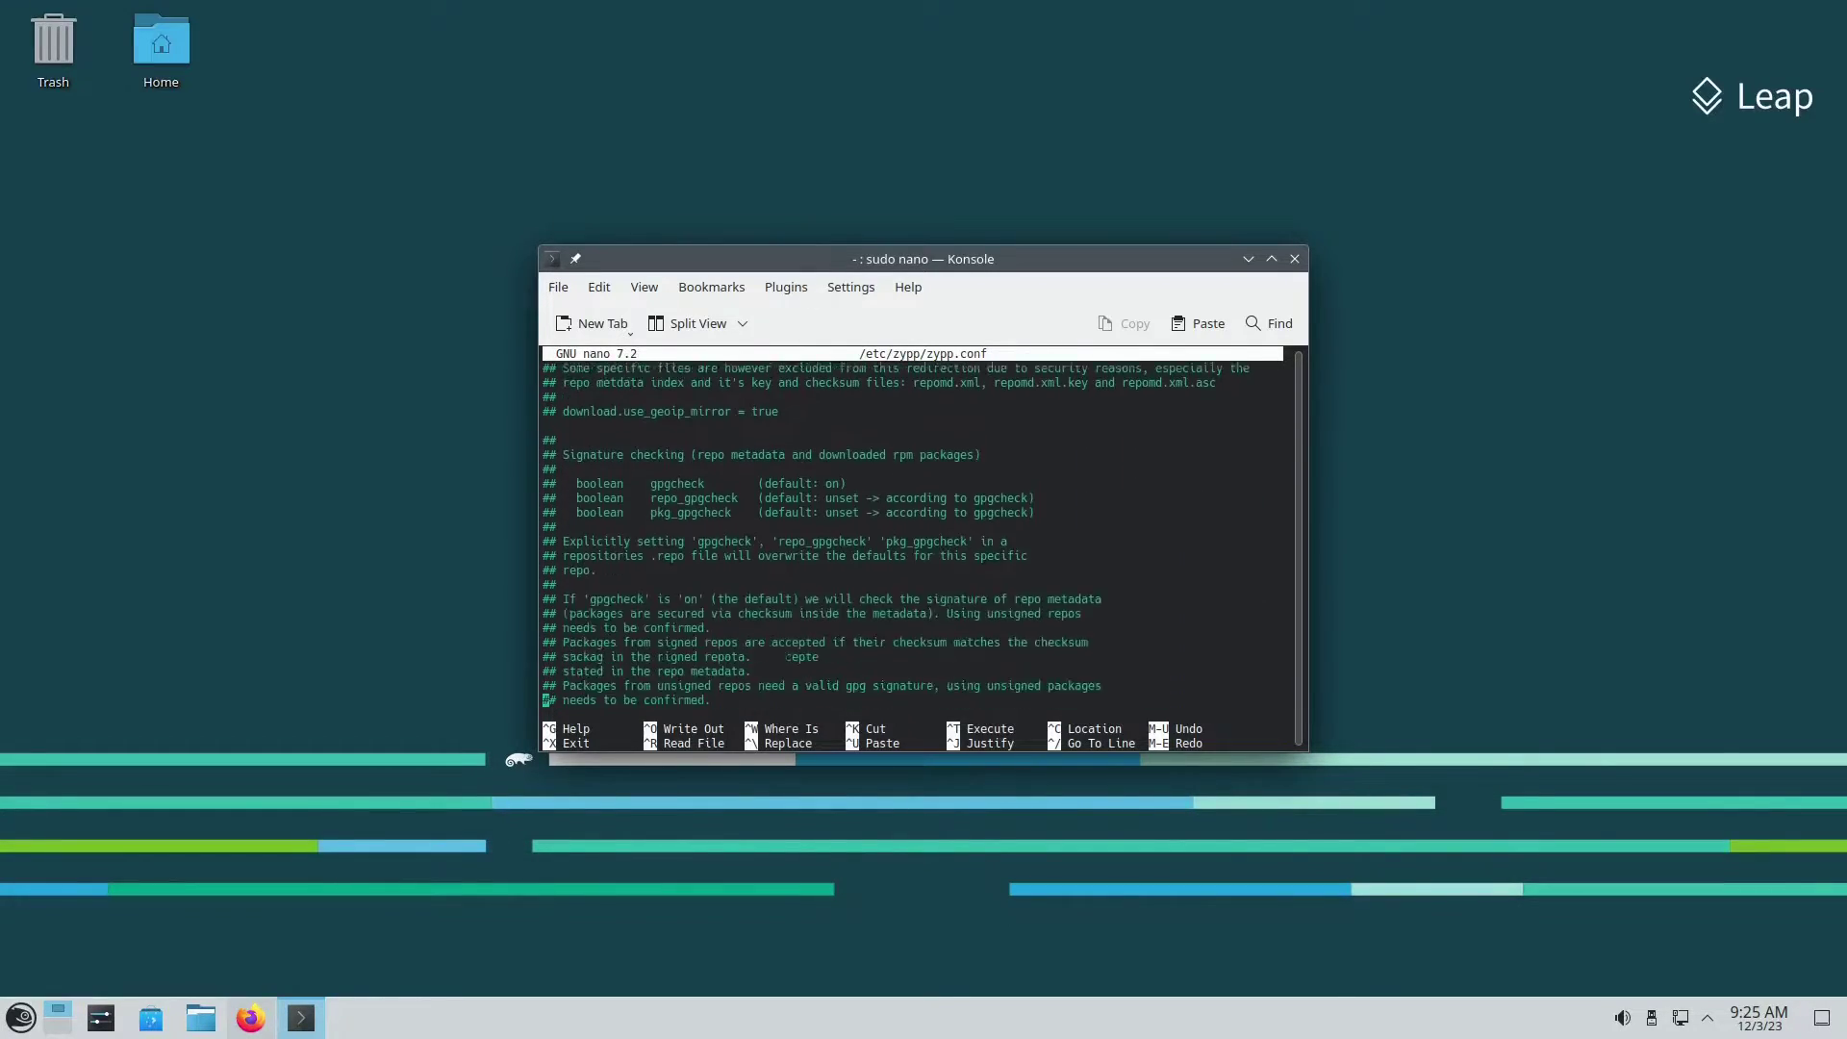
key("Down")
key("Down")
key("Down")
key("Down")
key("Down")
key("Down")
key("Down")
key("Down")
key("Down")
key("Down")
key("Down")
key("Down")
key("Down")
key("Down")
key("Down")
key("Down")
key("Down")
key("Down")
key("Down")
key("Down")
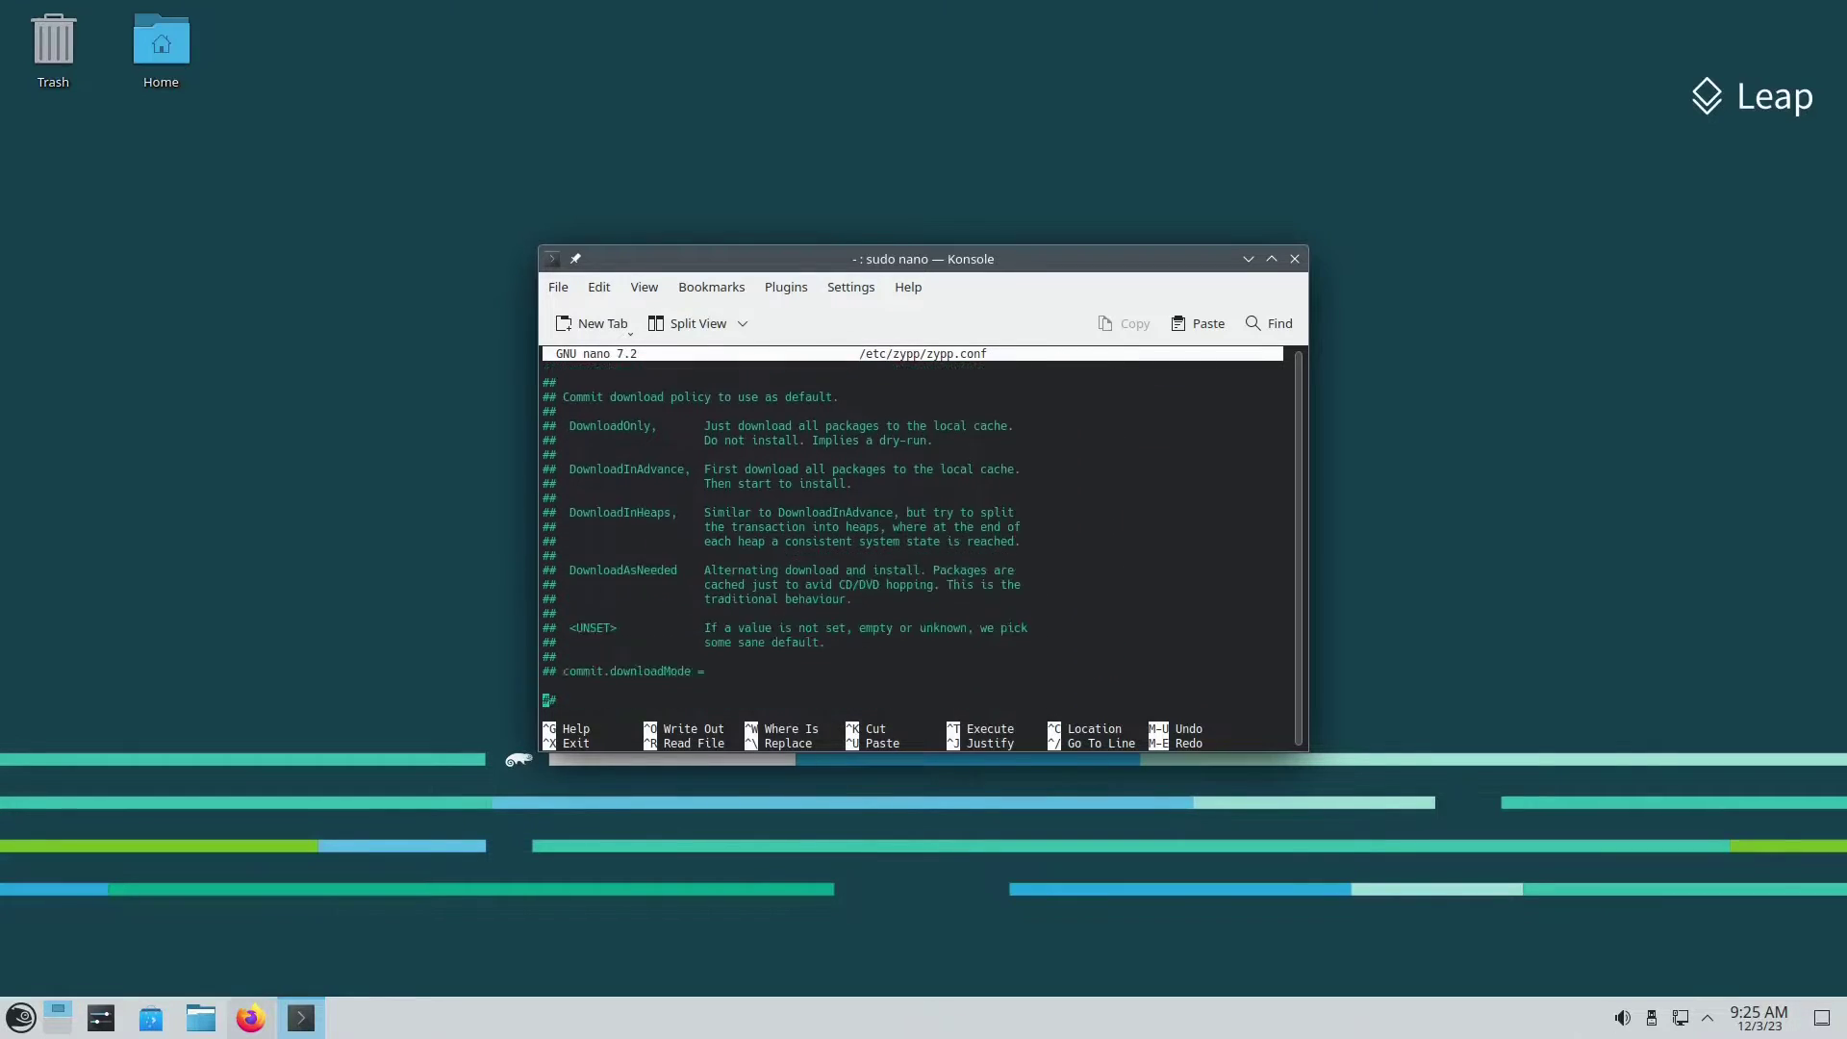
key("Down")
key("Down")
key("Down")
key("Down")
key("Down")
key("Down")
key("Down")
key("Down")
key("Down")
key("Down")
key("Down")
key("Down")
key("Down")
key("Down")
key("Down")
key("Down")
key("Down")
key("Down")
key("Down")
key("Down")
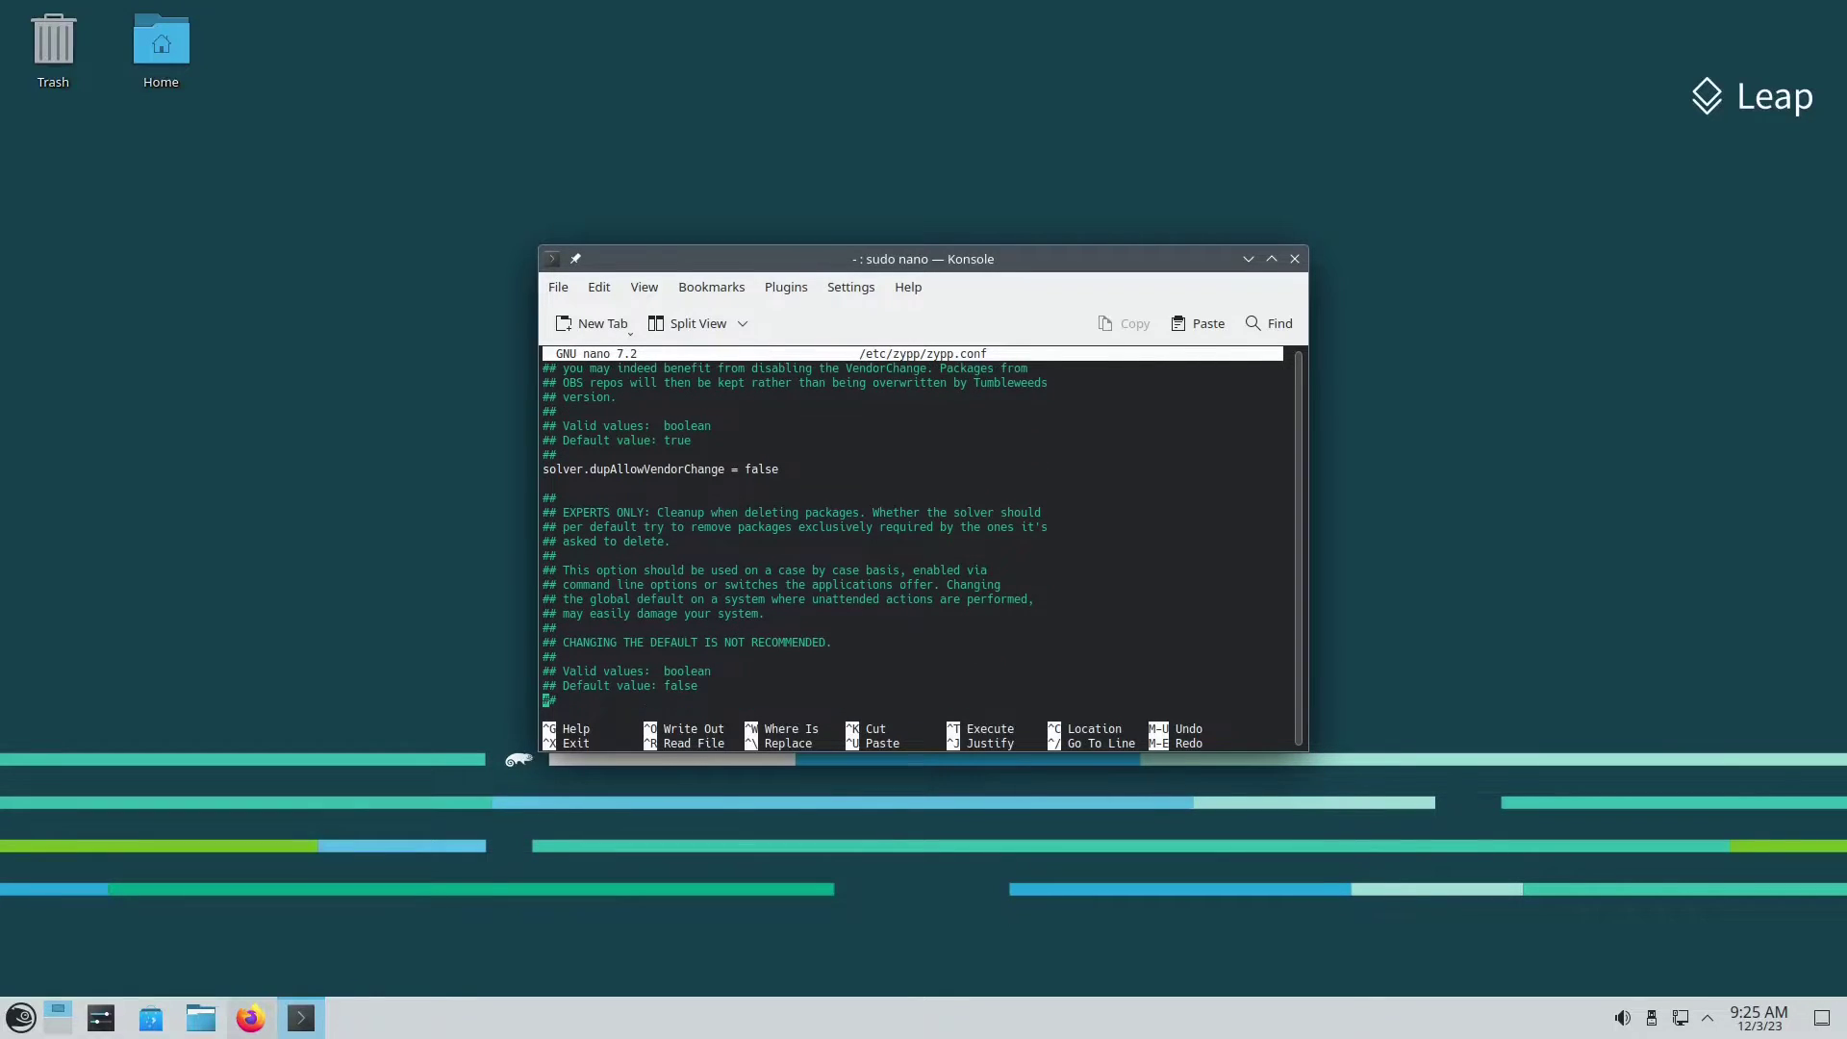
key("Down")
key("Down")
key("Down")
key("Down")
key("Down")
key("Down")
key("Down")
key("Down")
key("Down")
key("Down")
key("Down")
key("Down")
key("Down")
key("Down")
key("Down")
key("Down")
key("Down")
key("Down")
key("Down")
key("Down")
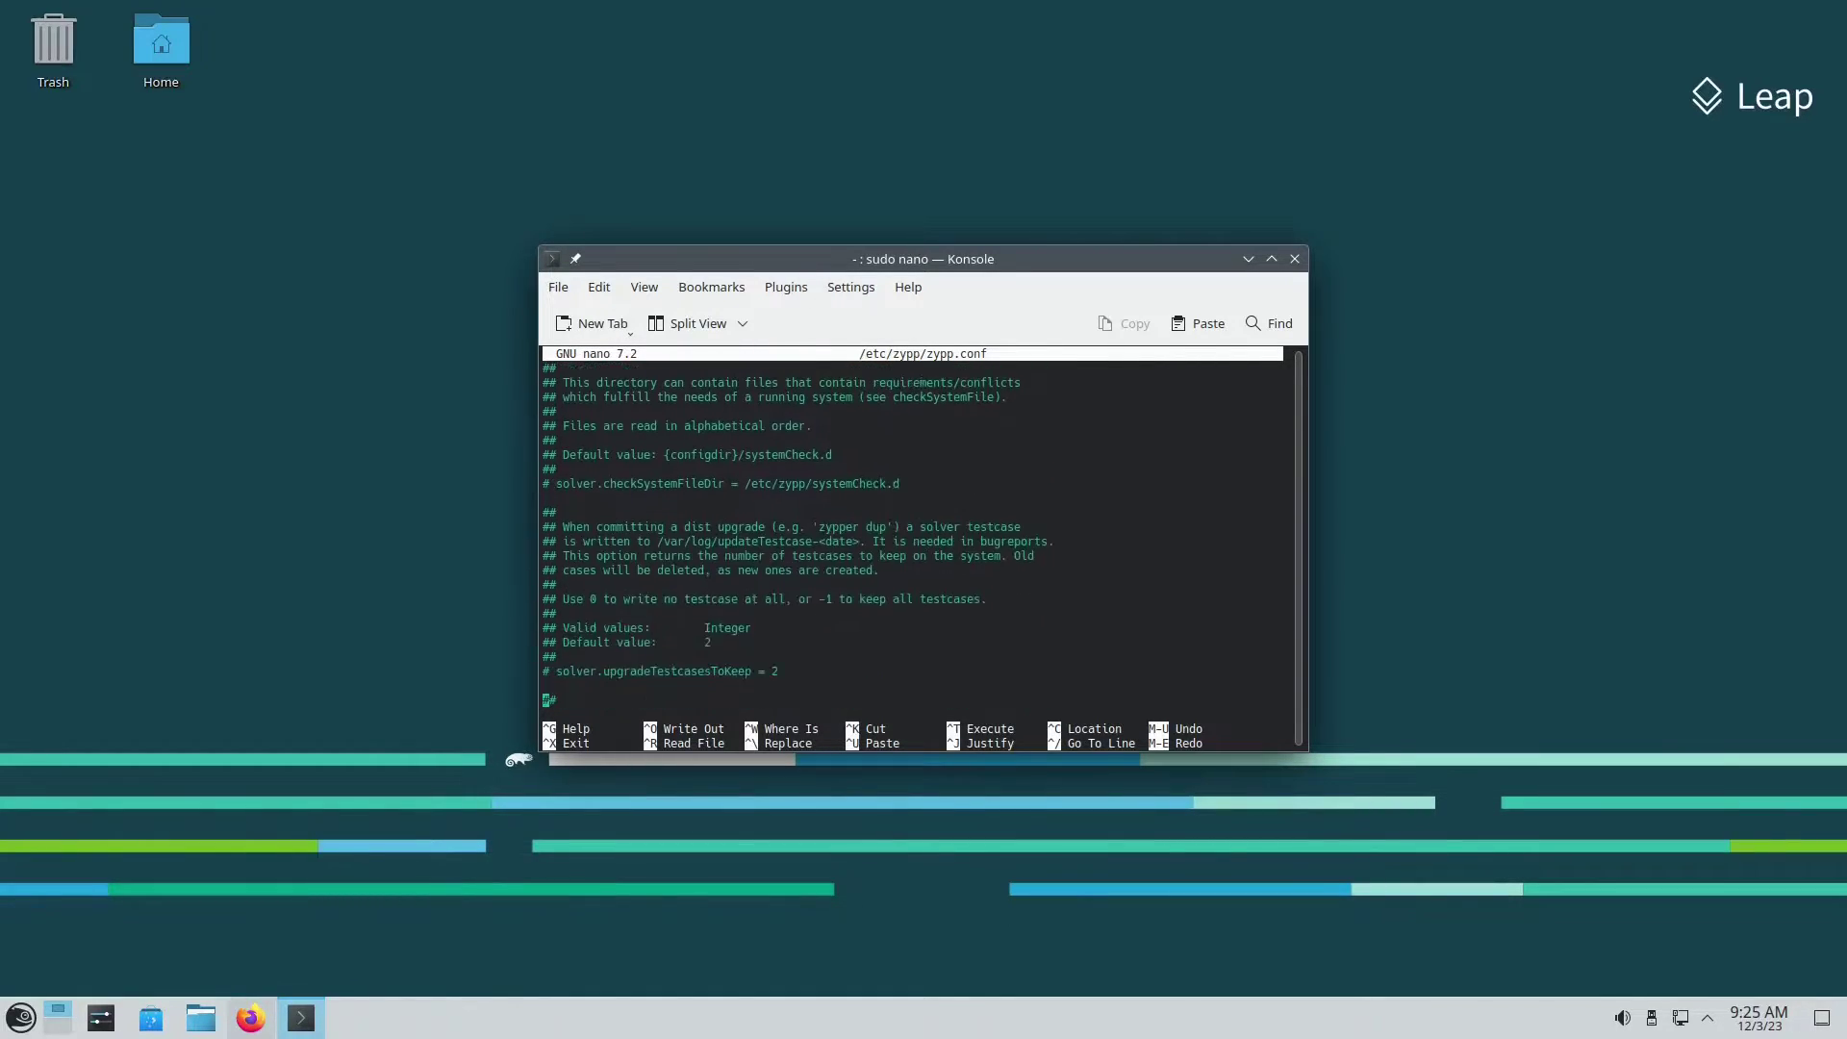
key("Down")
key("Down")
key("Down")
key("Down")
key("Down")
key("Down")
key("Down")
key("Down")
key("Down")
key("Down")
key("Down")
key("Down")
key("Down")
key("Down")
key("Down")
key("Down")
key("Down")
key("Down")
key("Down")
key("Down")
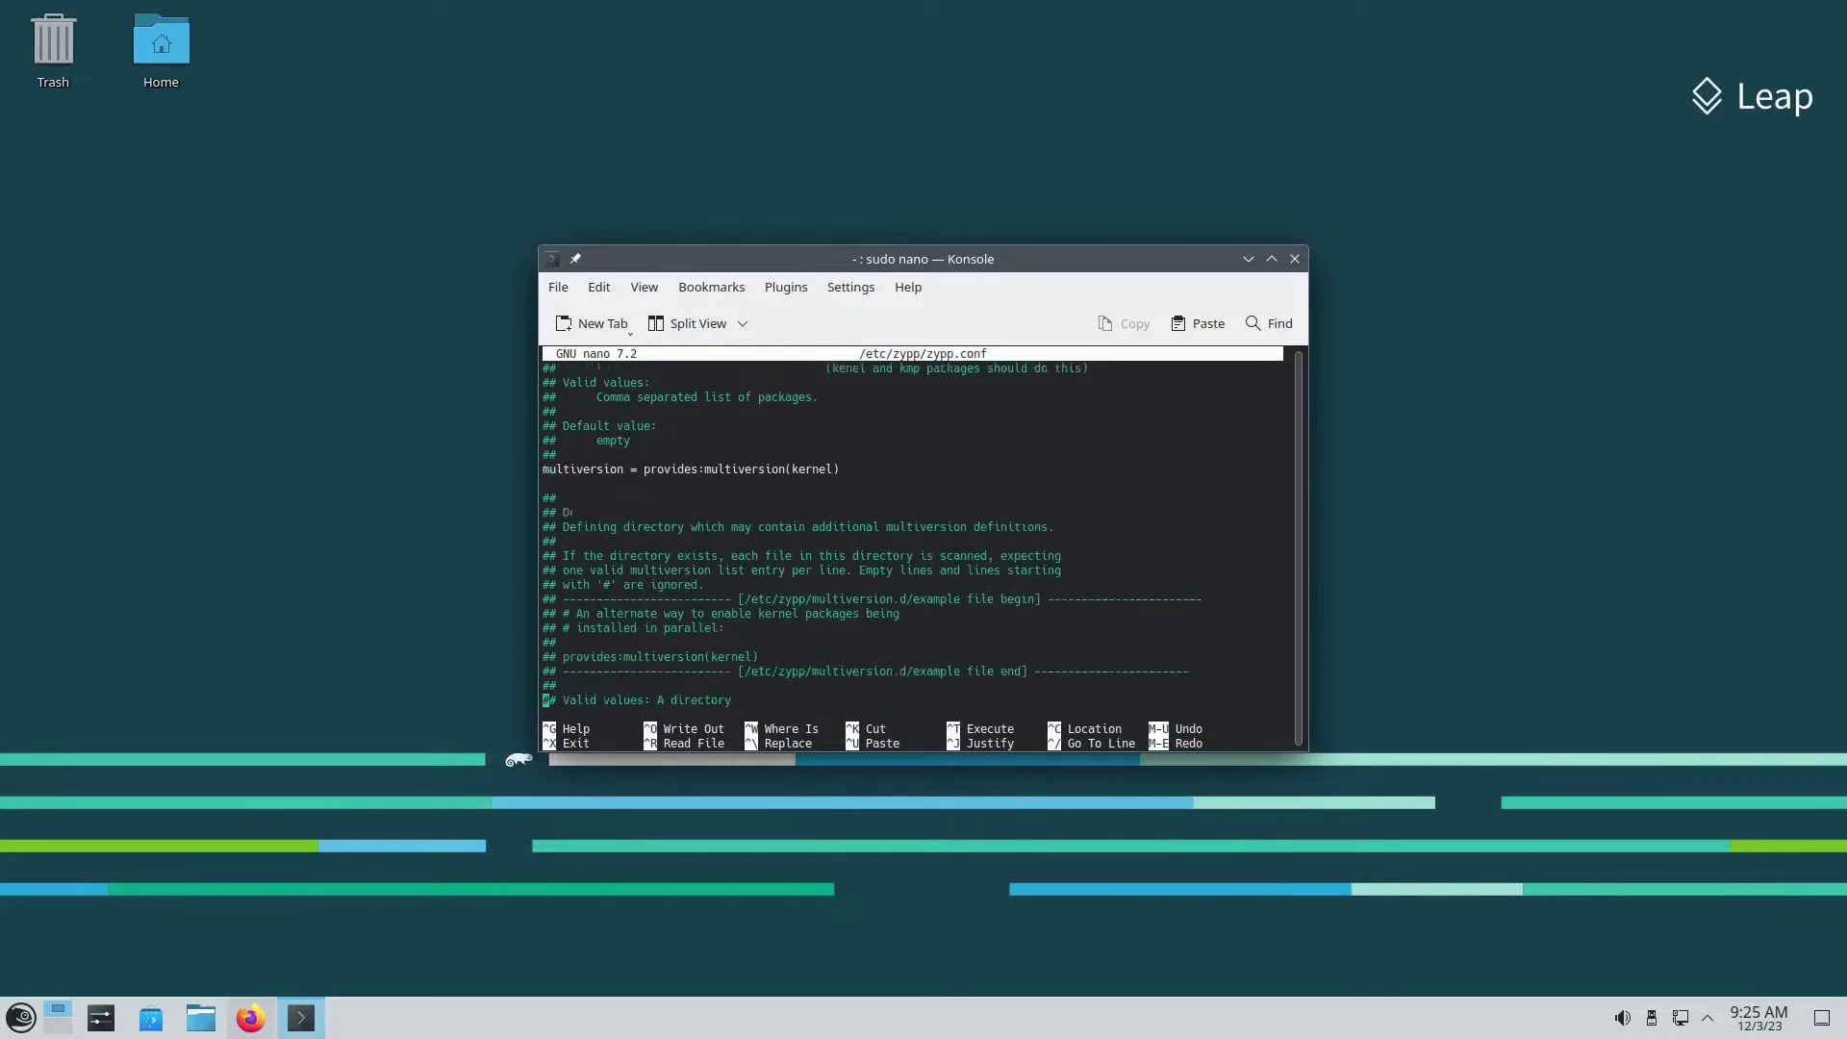
key("Up")
key("Up")
key("Up")
key("Up")
key("Up")
key("Up")
key("Up")
key("Up")
key("Up")
key("Up")
key("Up")
key("Up")
key("Up")
key("Up")
key("Up")
key("Up")
key("Up")
key("Up")
key("Up")
key("Up")
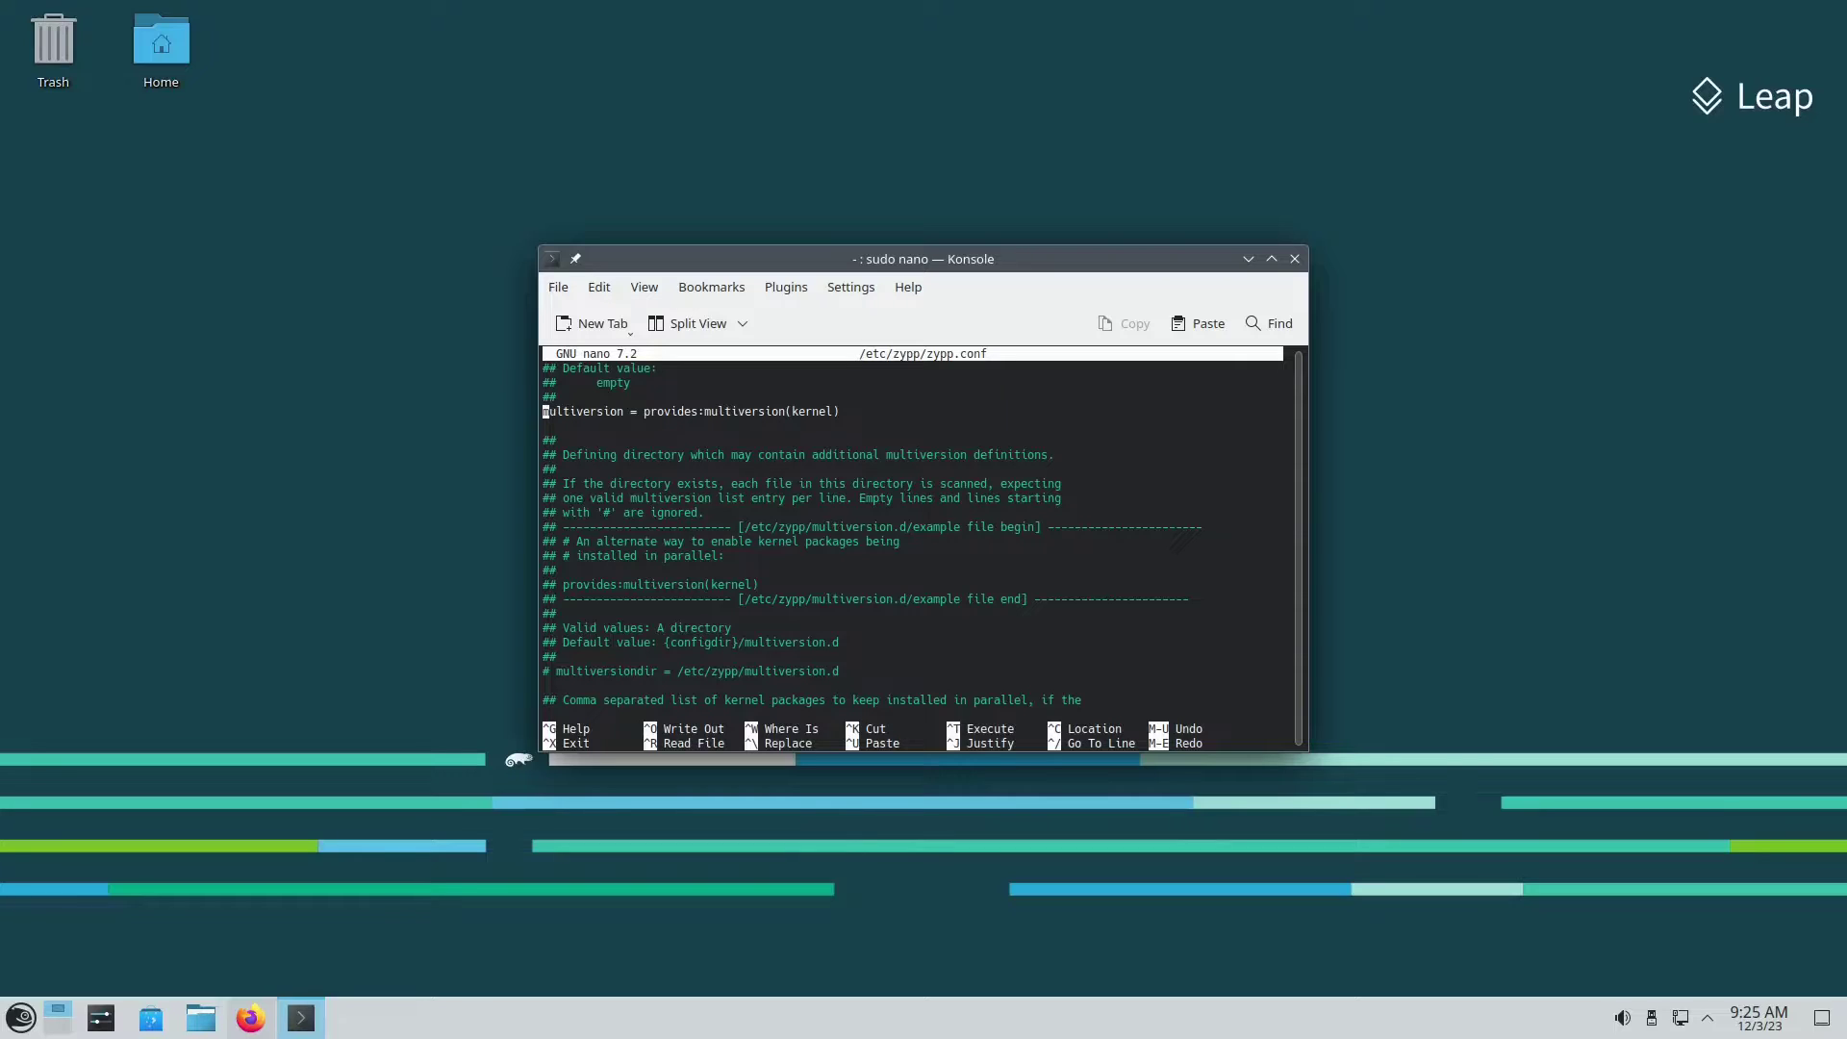
Step: Place the cursor on the multiversion.kernels value latest,latest-1,running
key("Right")
key("Right")
key("Right")
key("Right")
key("Right")
key("Right")
key("Right")
key("Right")
key("Right")
key("Right")
key("Right")
key("Right")
key("Right")
key("Right")
key("Right")
key("Right")
key("Right")
key("Right")
key("Right")
key("Right")
left_click(545, 425)
key("Down")
key("Down")
key("Down")
key("Down")
key("Down")
key("Down")
key("Down")
key("Down")
key("Down")
key("Down")
key("Down")
key("Down")
key("Down")
key("Down")
key("Down")
key("Down")
key("Down")
key("Down")
key("Down")
key("Down")
key("Up")
key("Up")
key("Up")
key("Up")
key("Up")
key("Up")
key("Up")
key("Up")
key("Up")
key("Up")
left_click(687, 541)
left_click(700, 540)
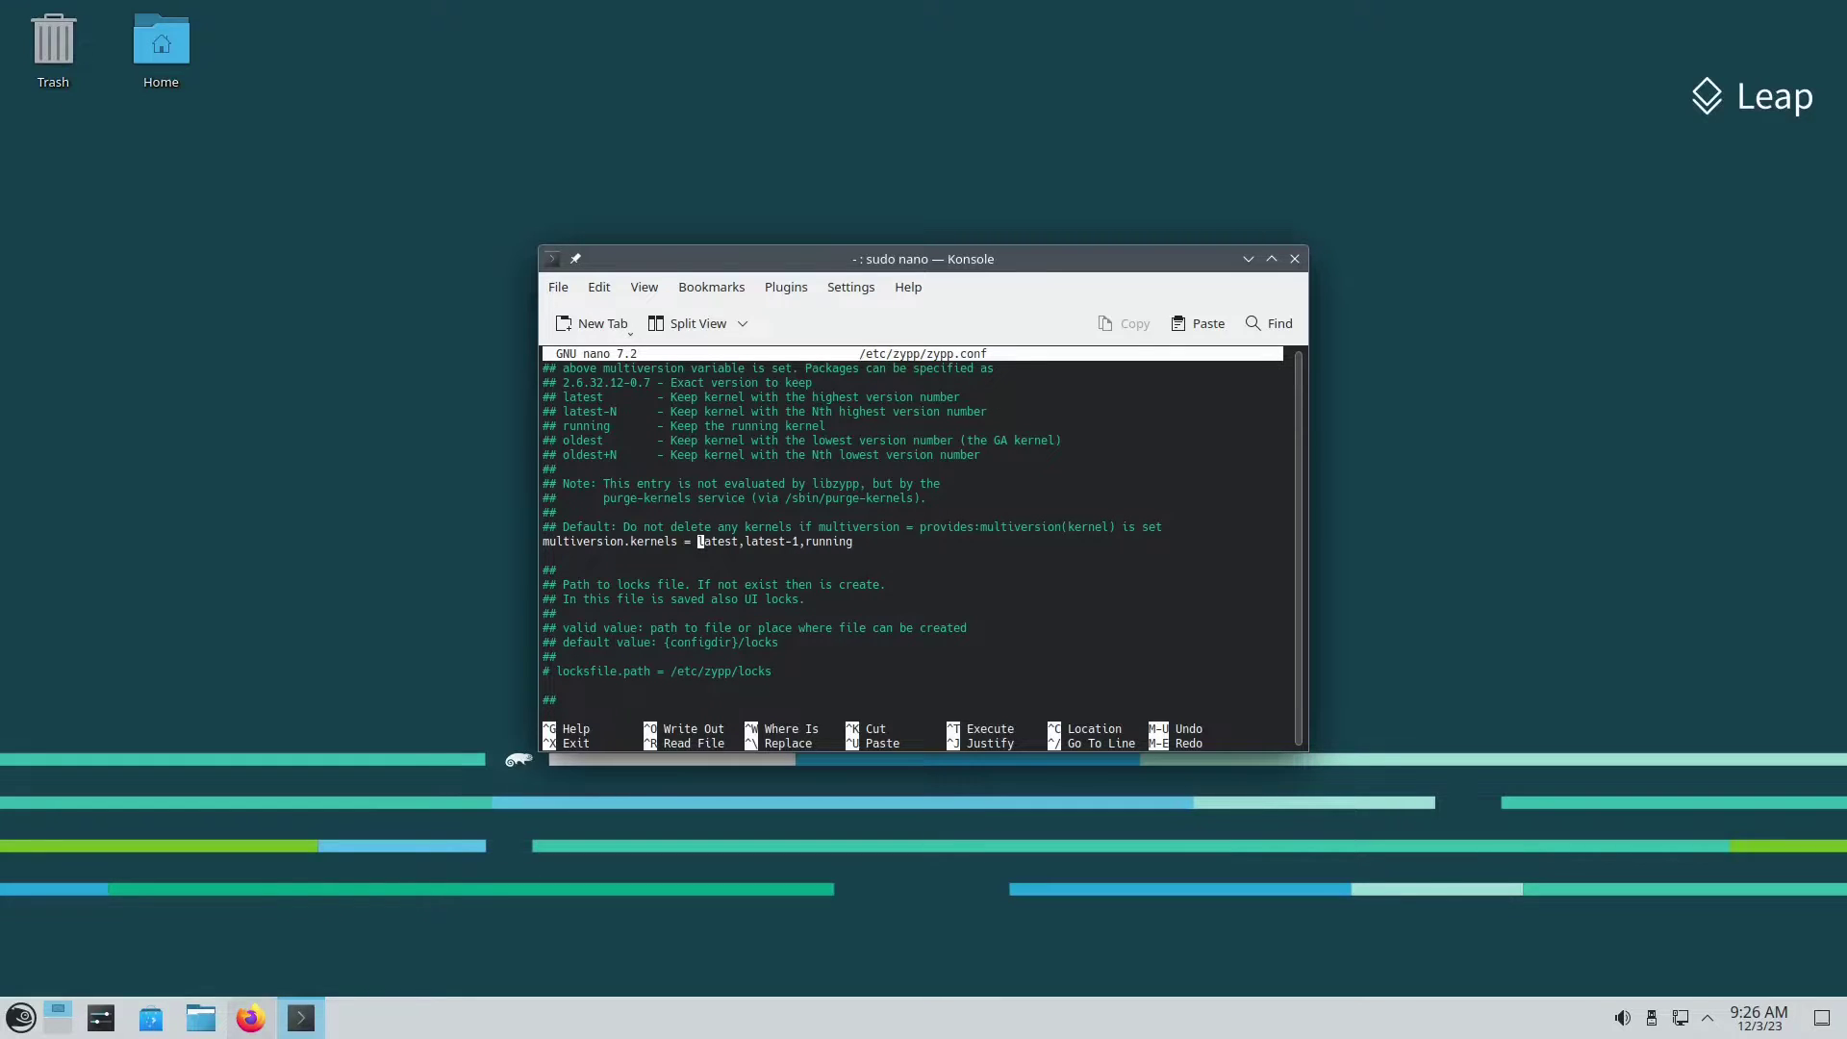
key("Right")
key("Right")
key("Right")
key("Right")
key("Right")
key("Right")
key("Right")
key("Right")
key("Right")
key("Right")
key("Right")
key("Right")
key("Right")
key("Right")
key("Right")
key("Right")
key("Right")
left_click_drag(698, 540, 857, 540)
left_click(250, 1018)
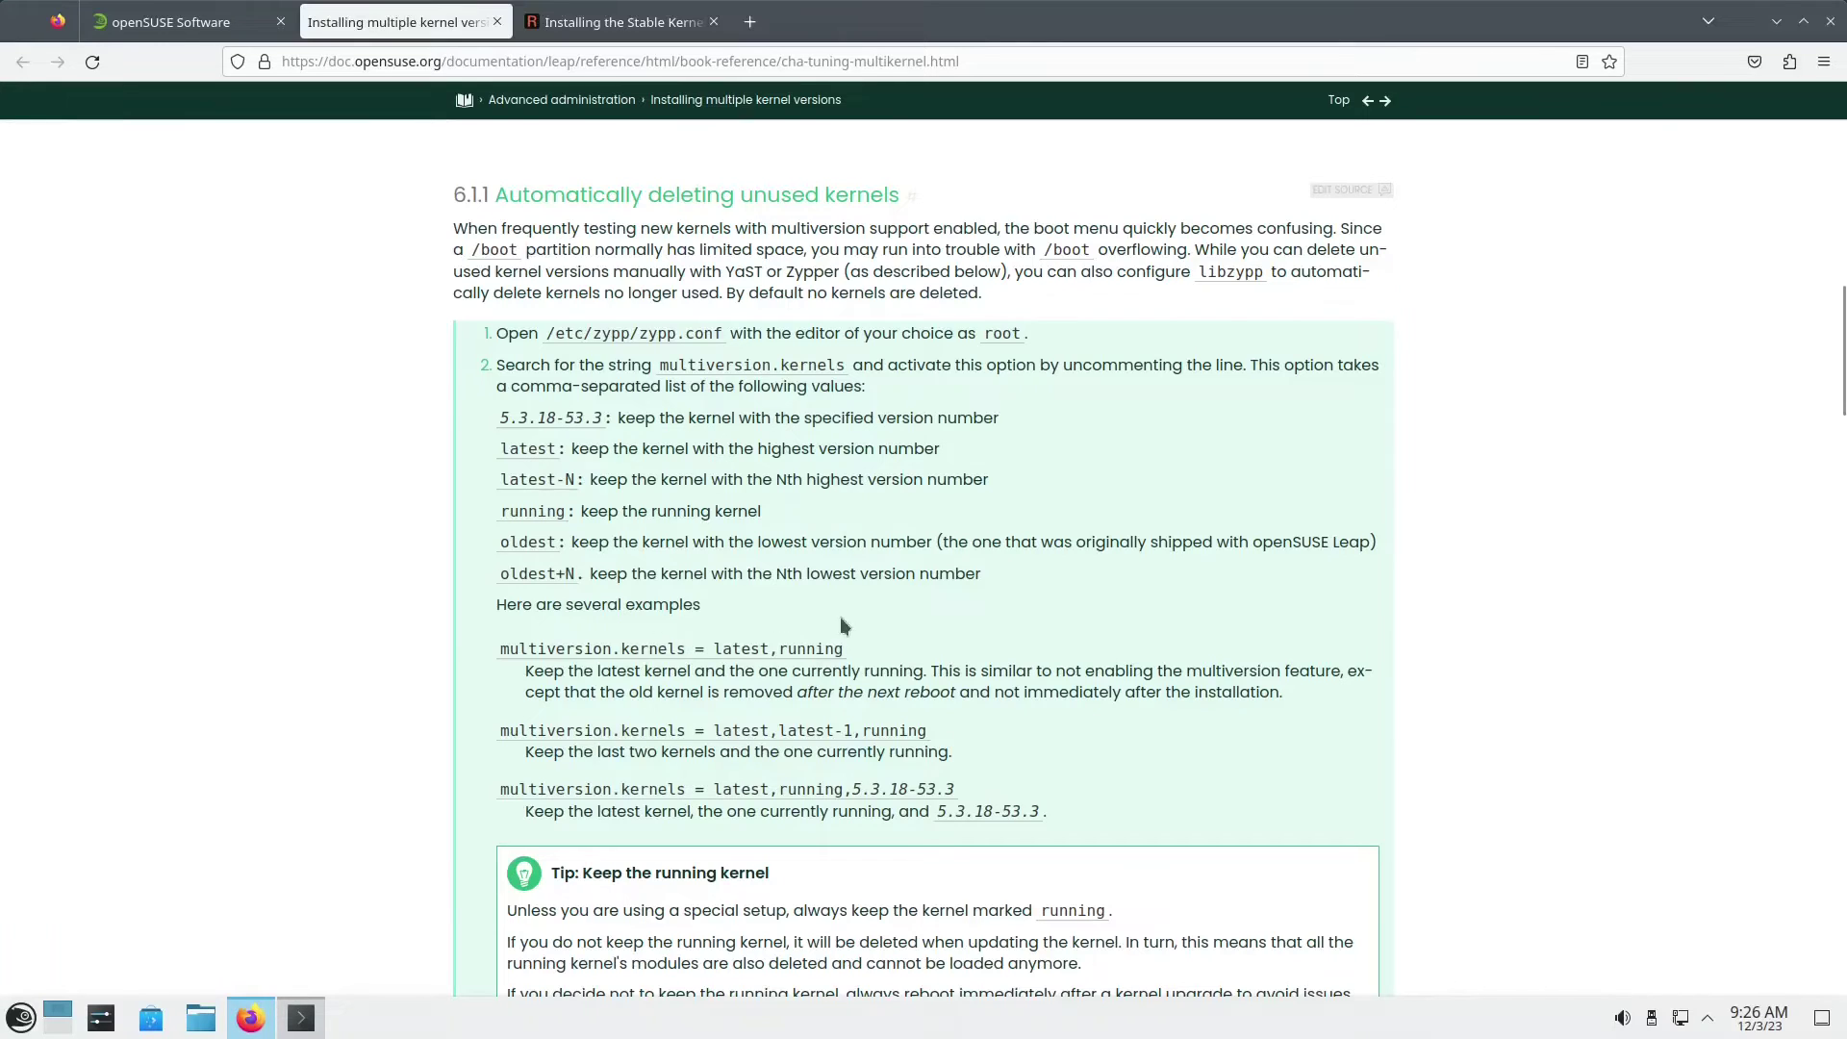
left_click_drag(487, 444, 921, 541)
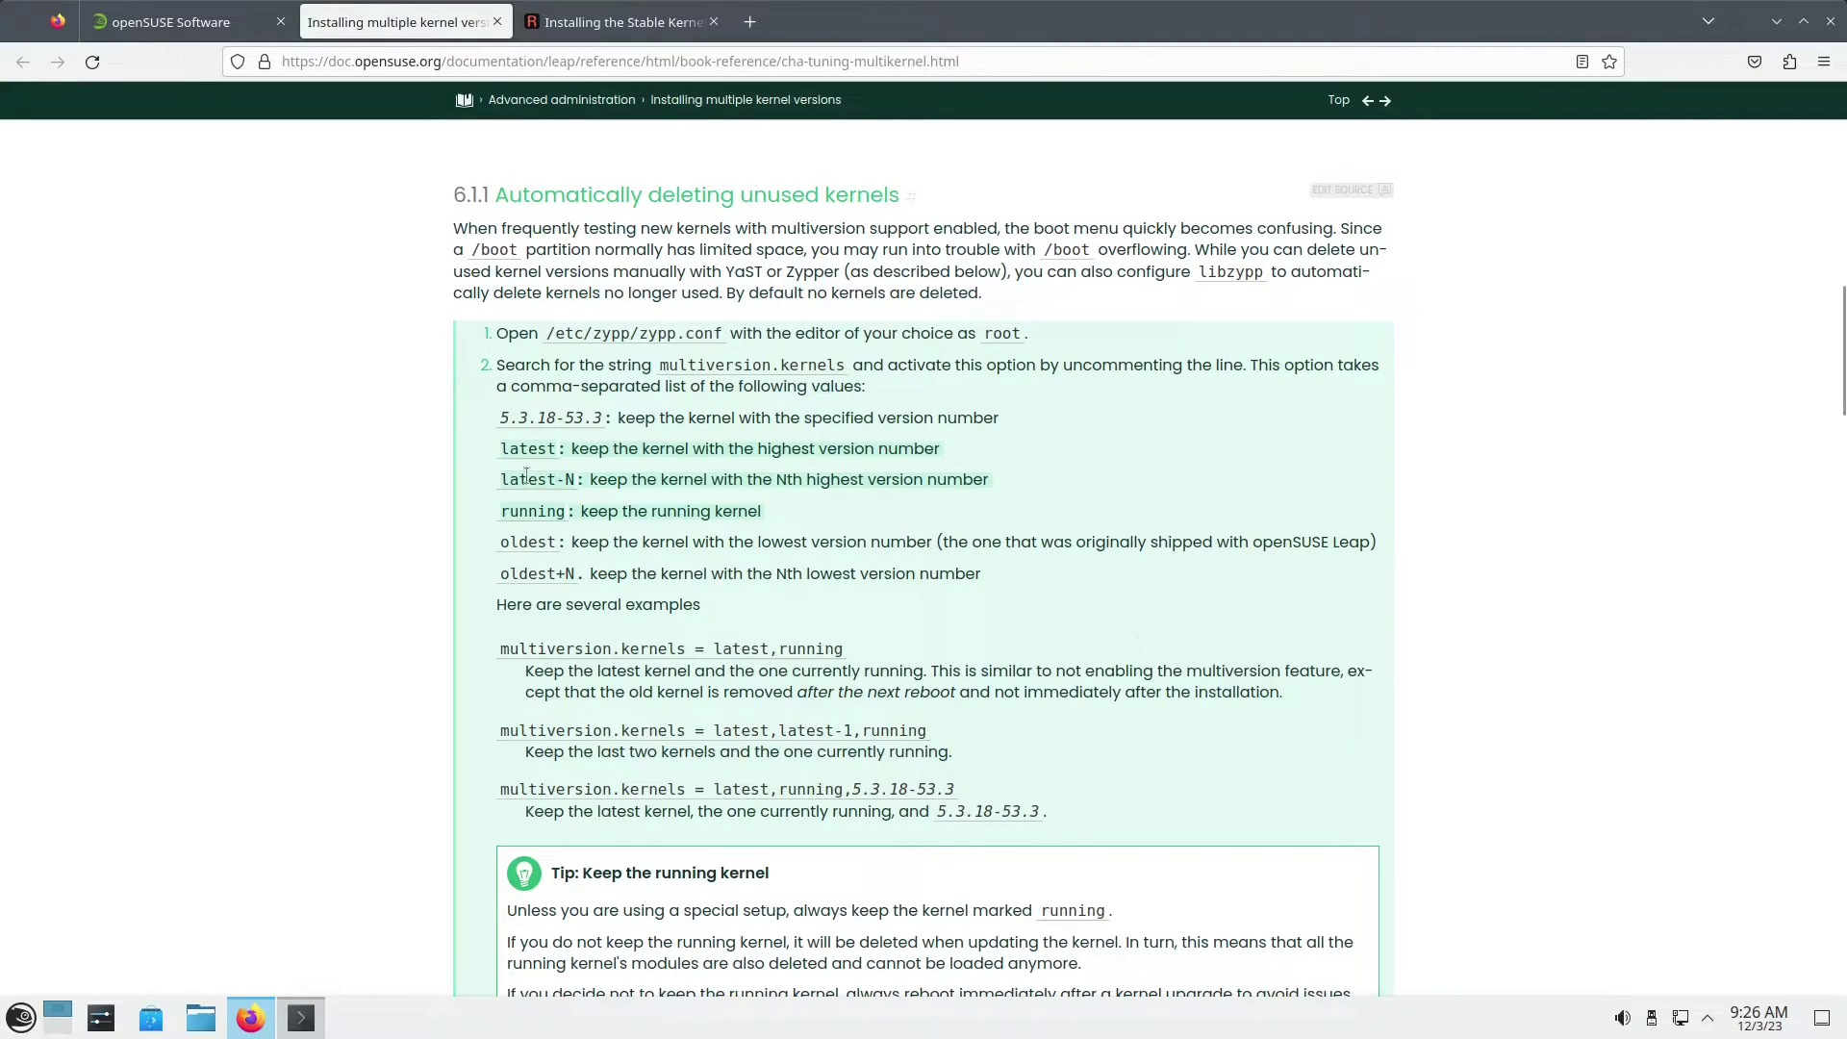
left_click(497, 449)
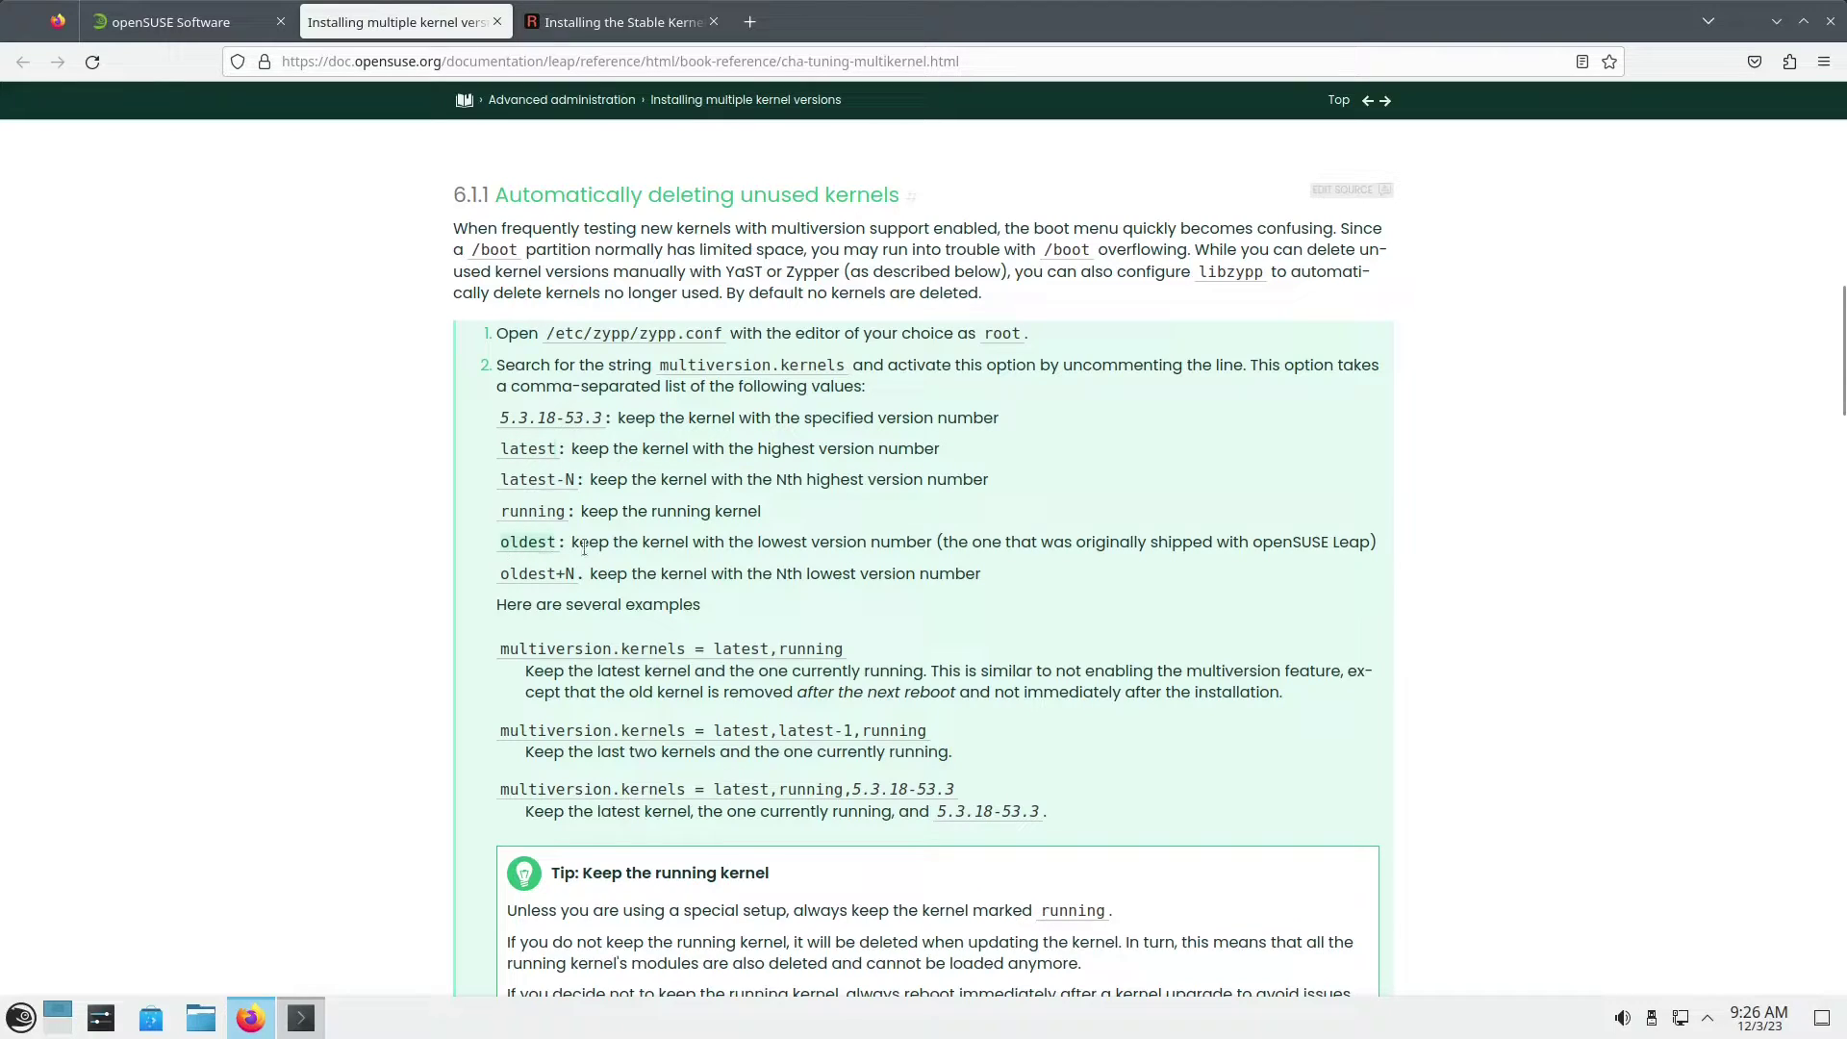
left_click_drag(705, 548, 1035, 557)
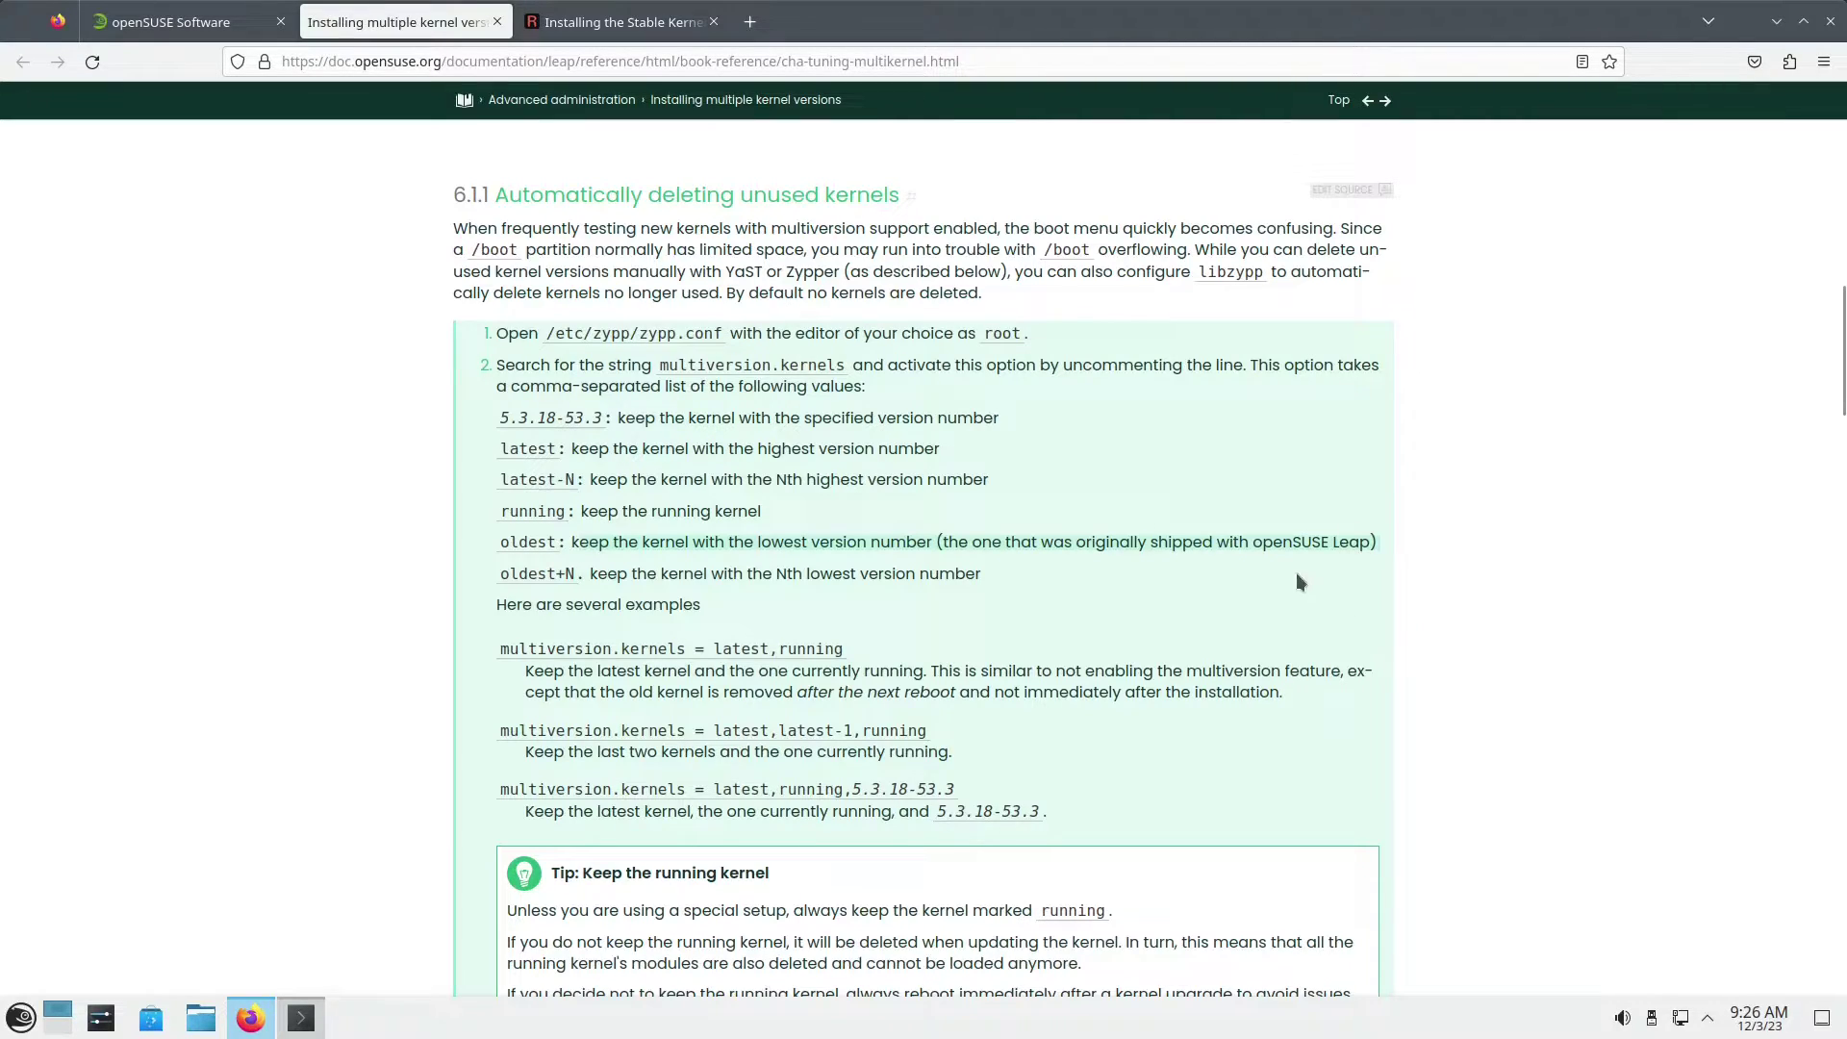
left_click(1778, 23)
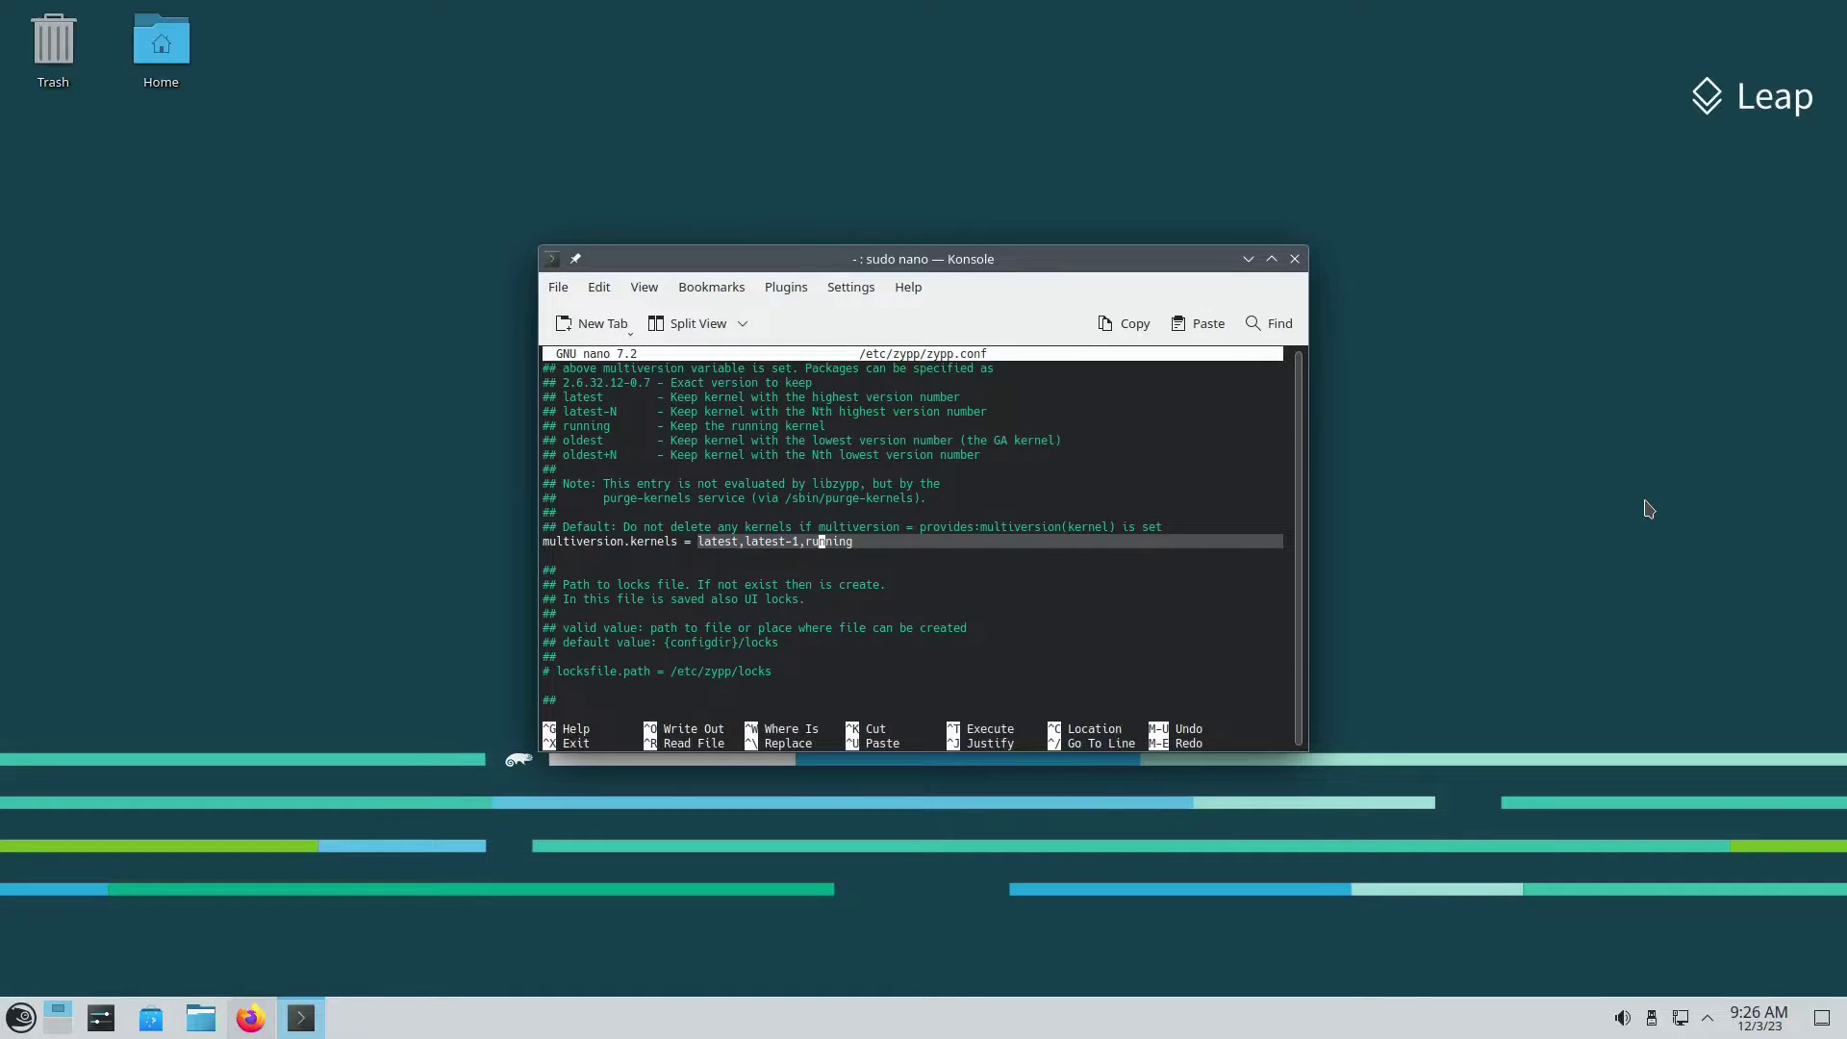
left_click(20, 1017)
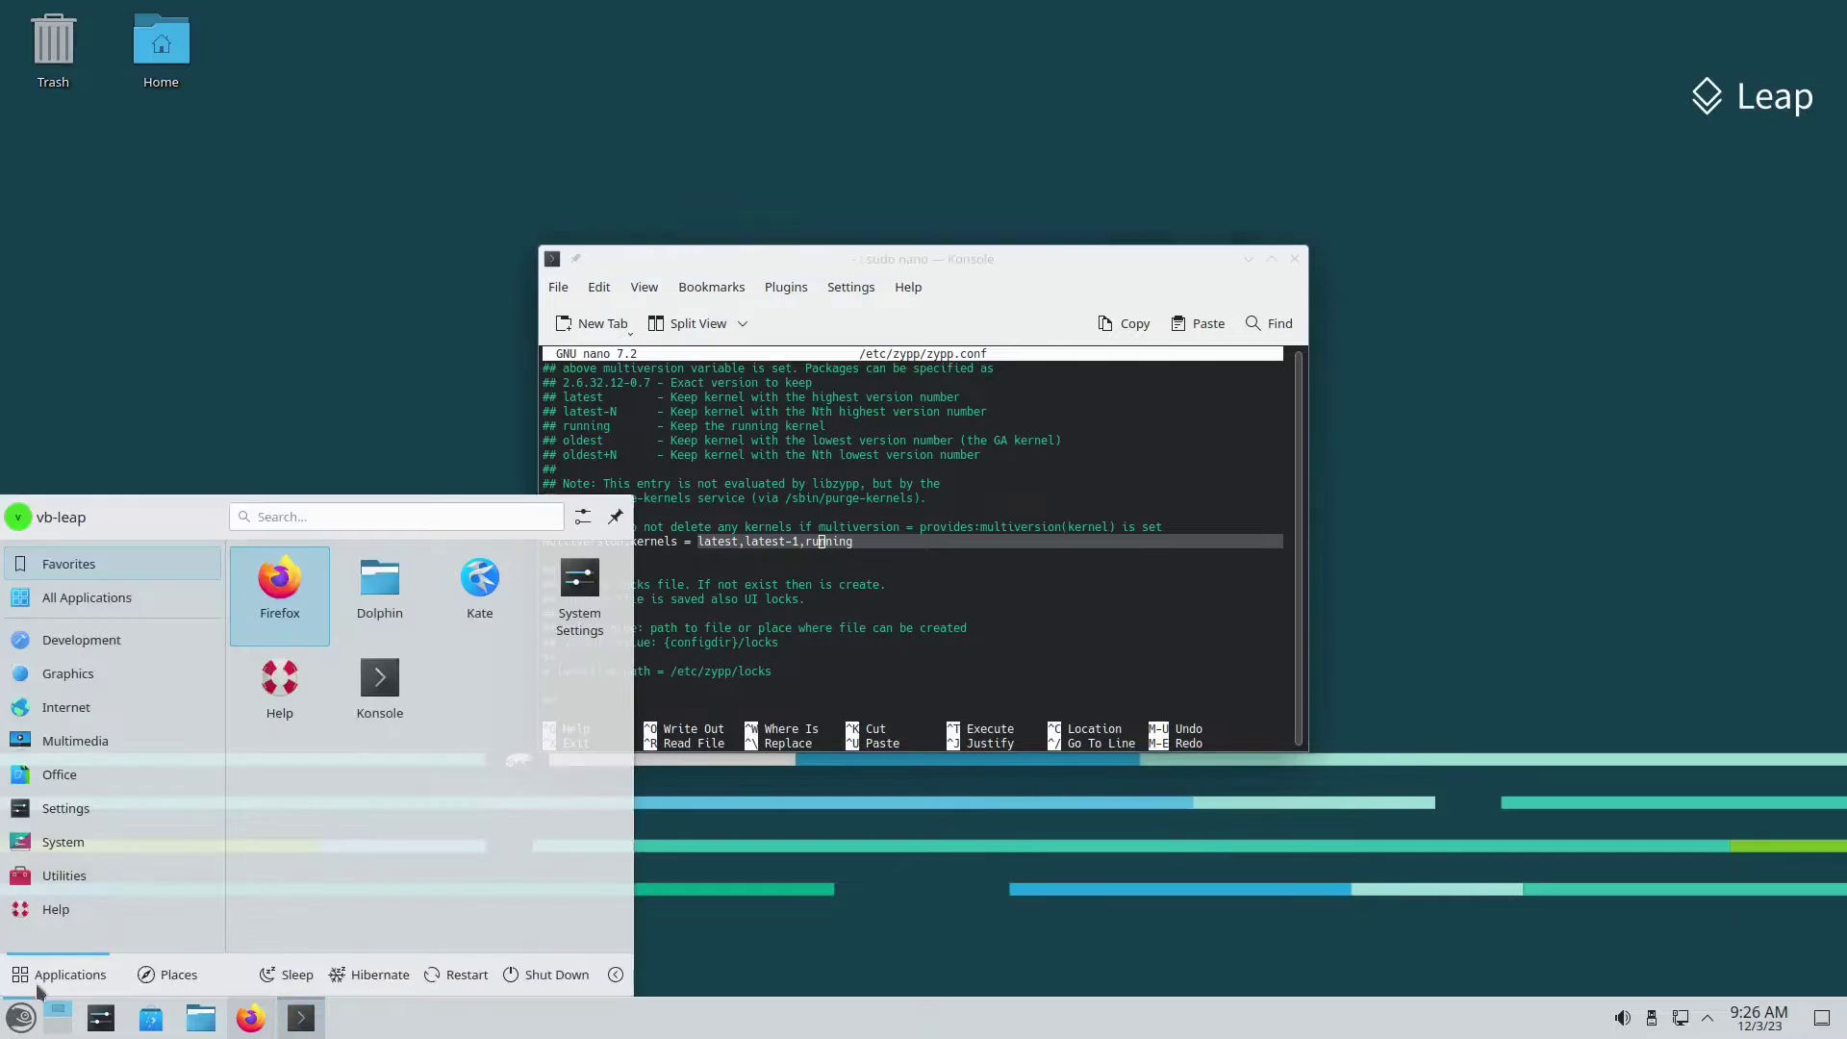
type("inf")
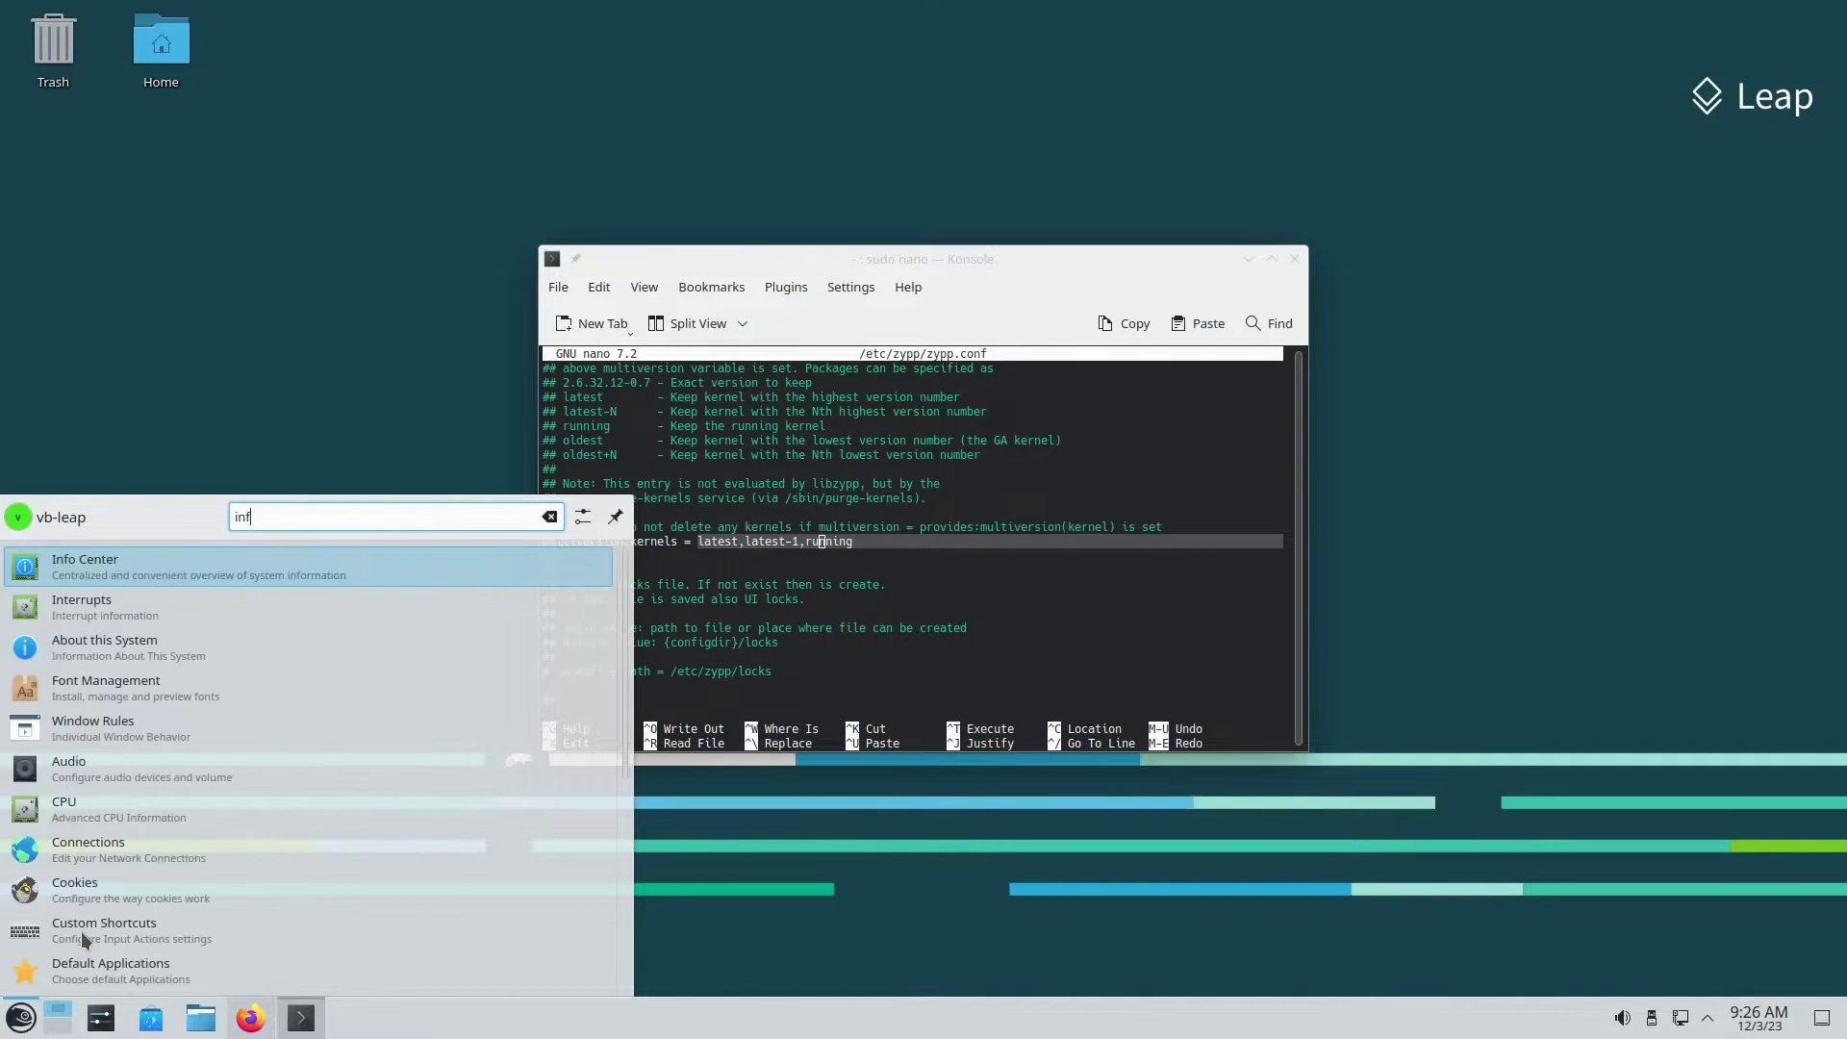
type("o")
key("Return")
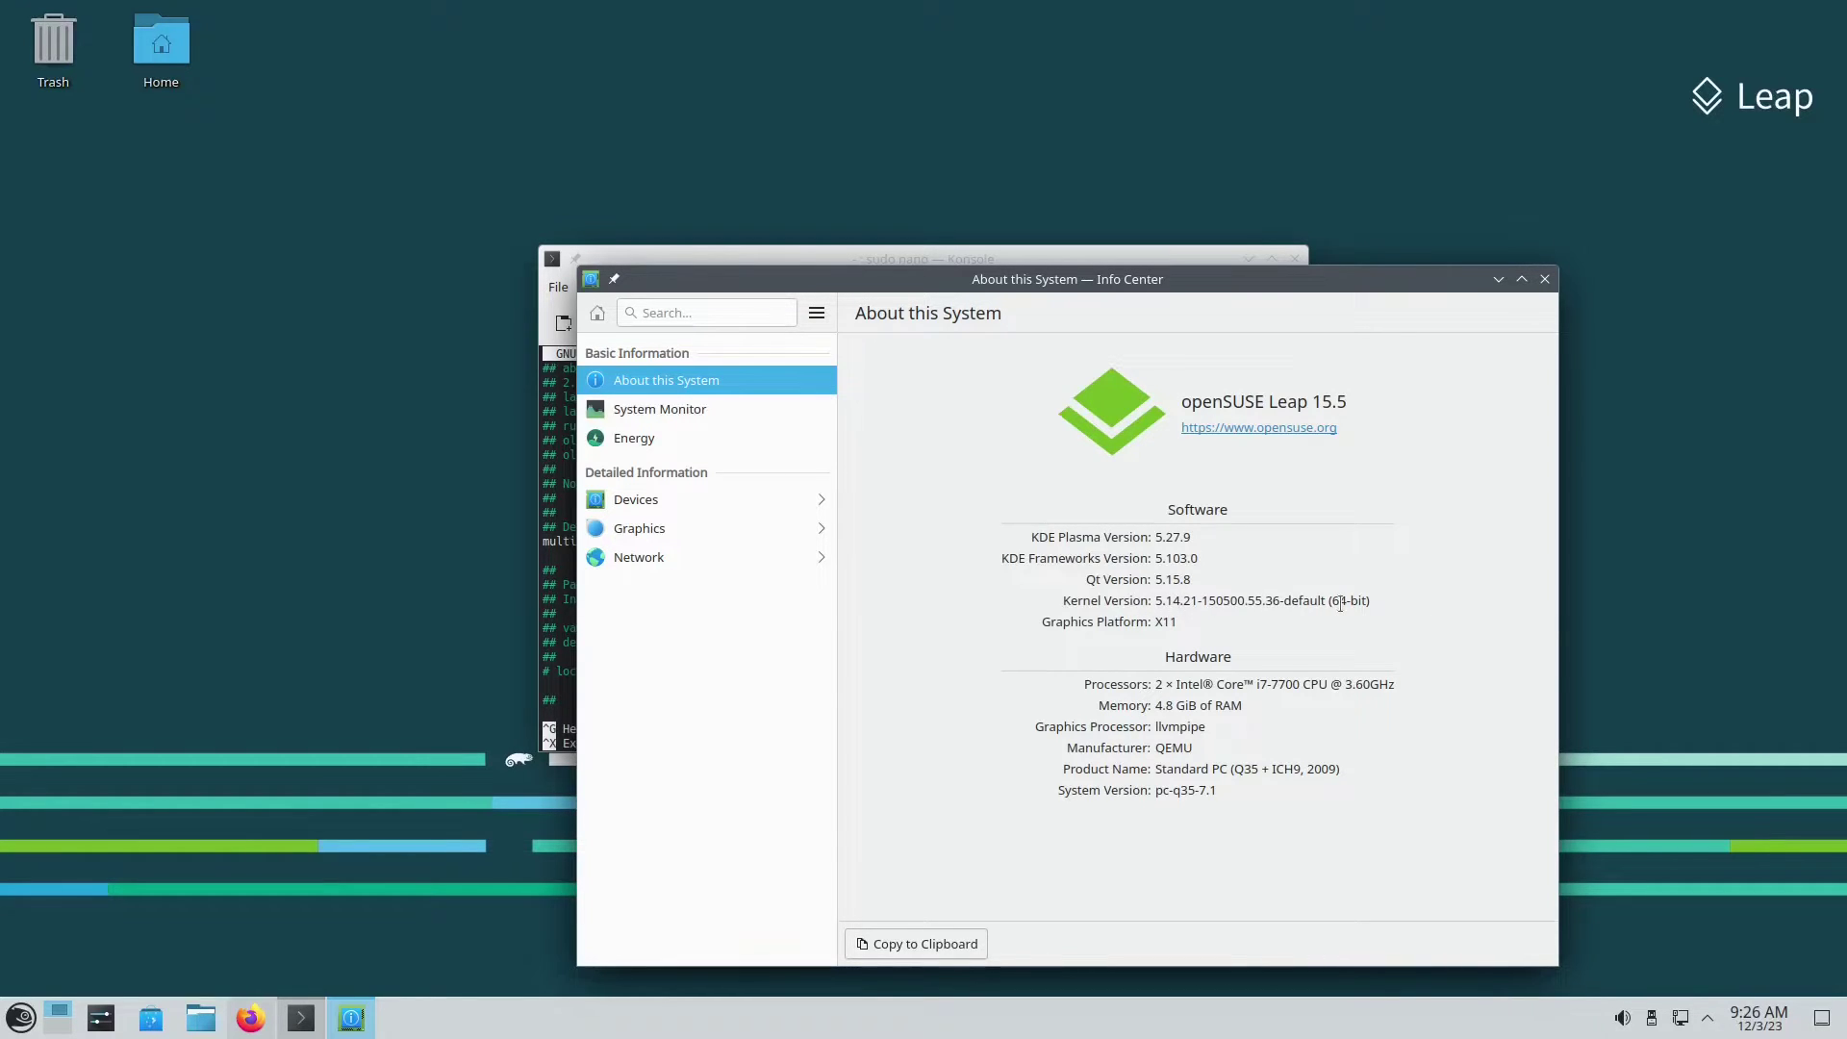
left_click(1544, 279)
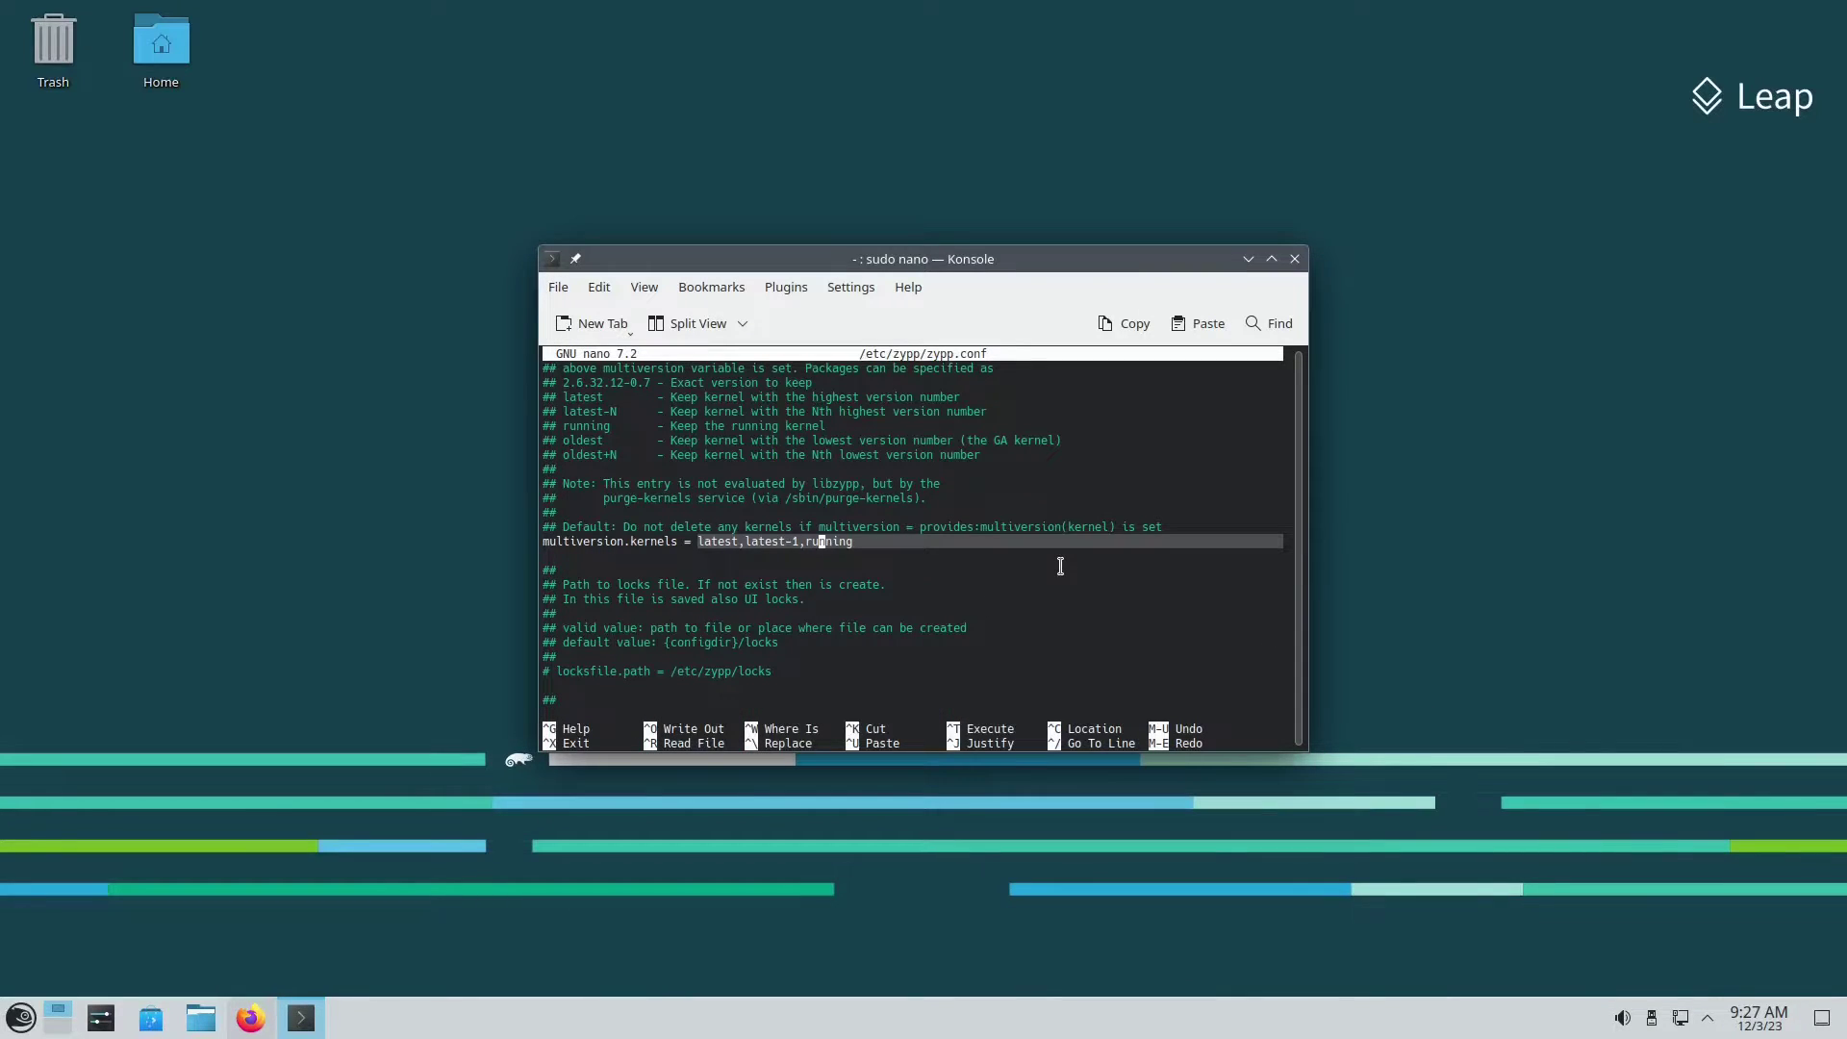
Step: Replace latest-1 with oldest so multiversion.kernels reads latest,oldest,running, checking the Firefox docs
key("Left")
key("Left")
key("Left")
key("Left")
key("Left")
key("Left")
key("Left")
key("Left")
key("Left")
key("Left")
key("Left")
key("Delete")
key("Delete")
key("Delete")
key("Delete")
key("Delete")
key("Delete")
key("Delete")
key("Delete")
type("oldest")
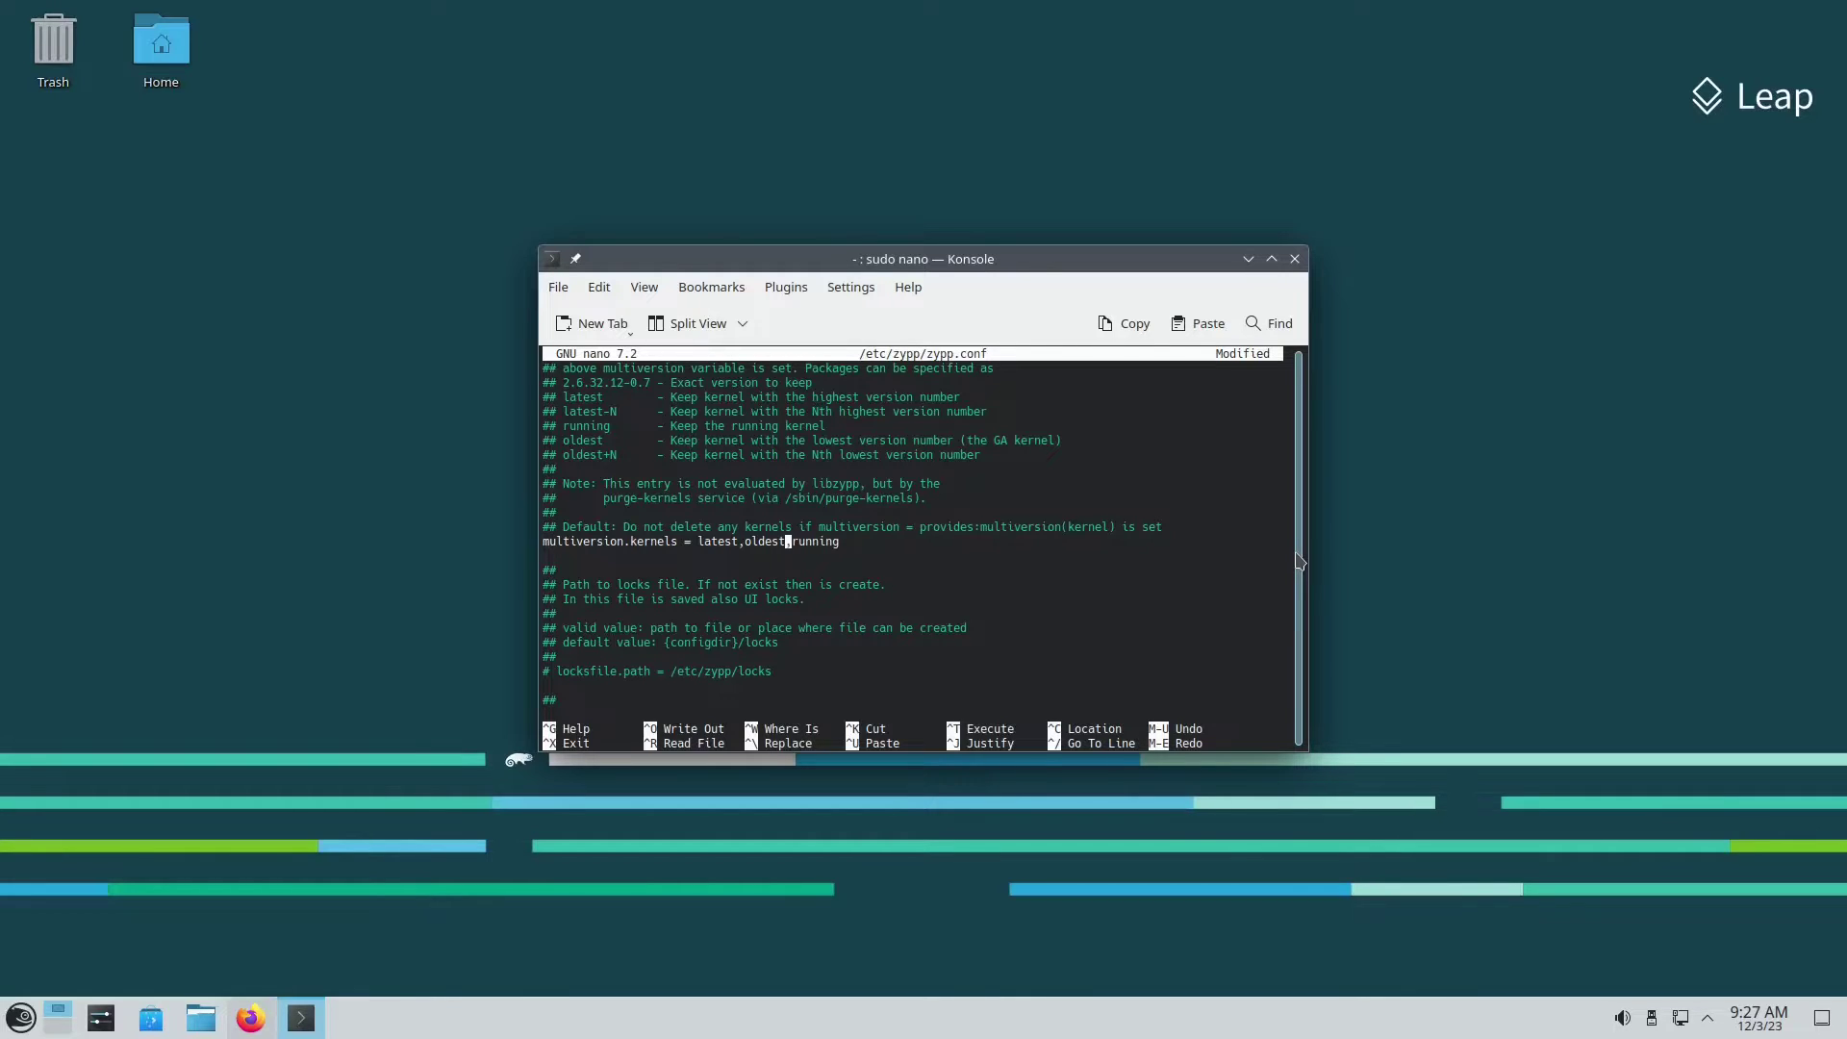
left_click(250, 1018)
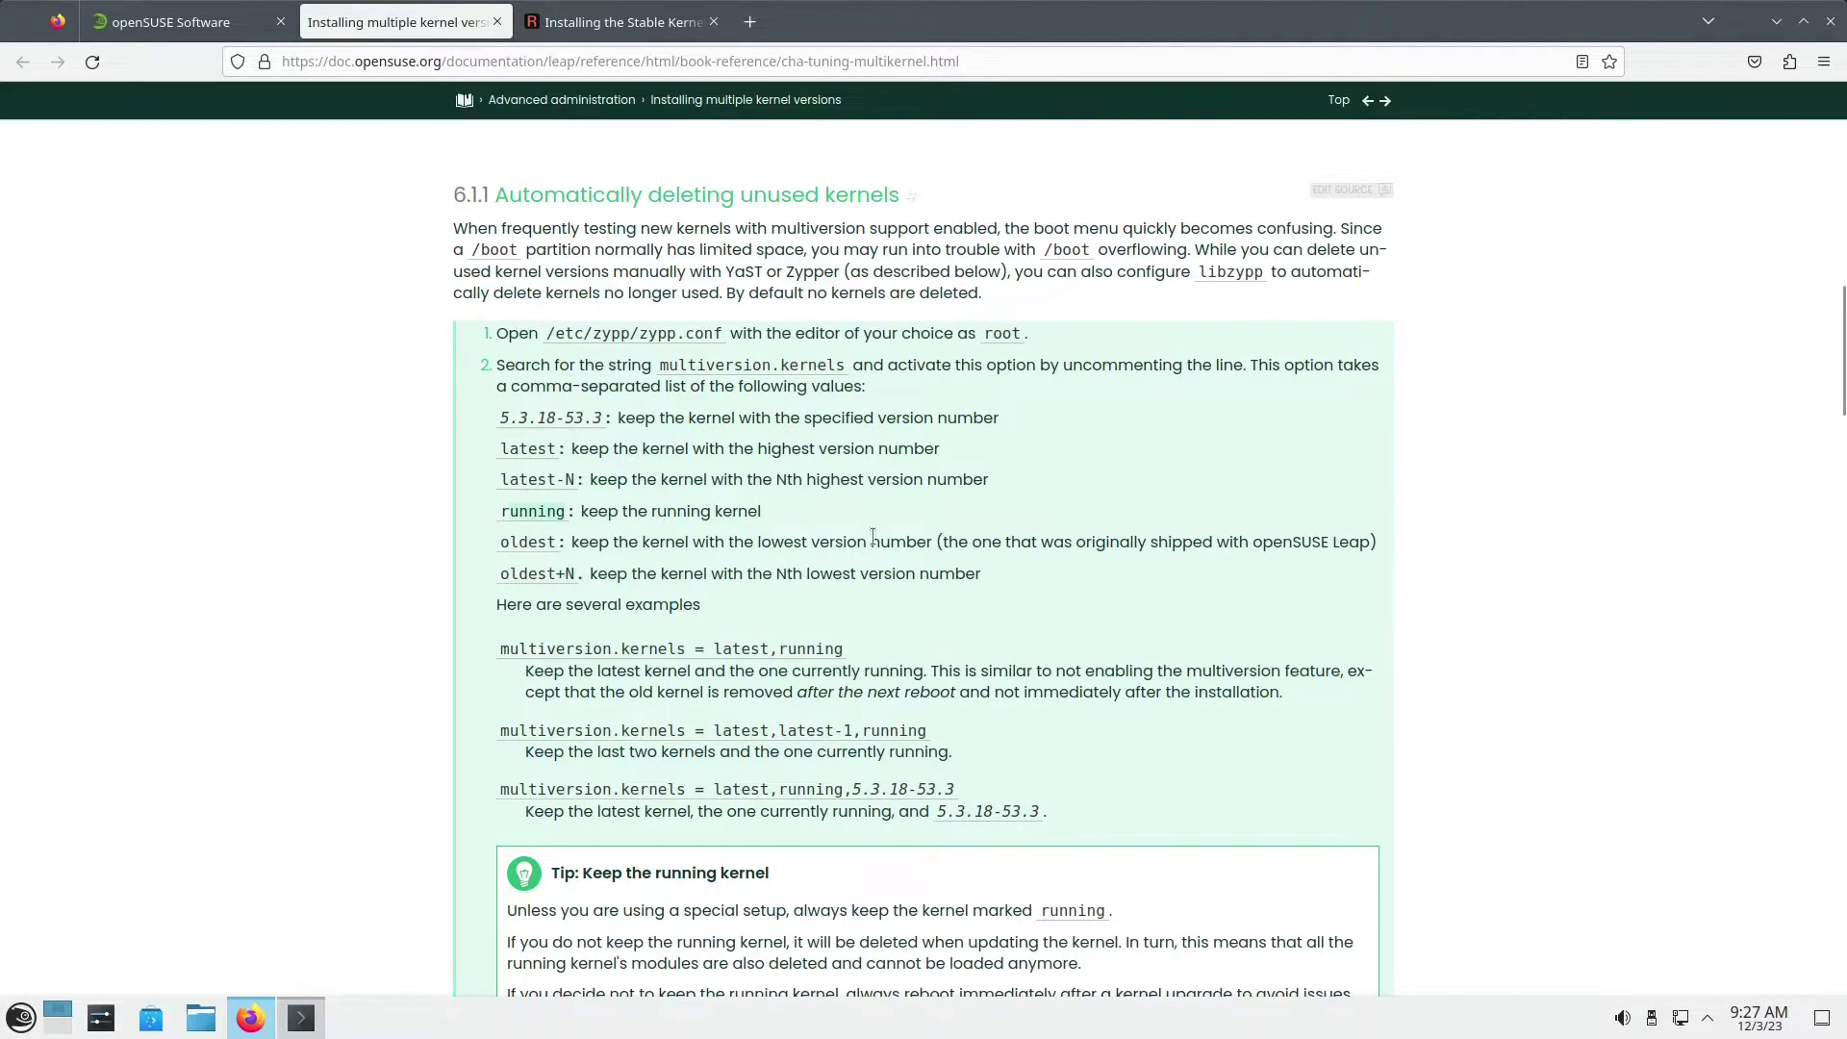
left_click(1777, 21)
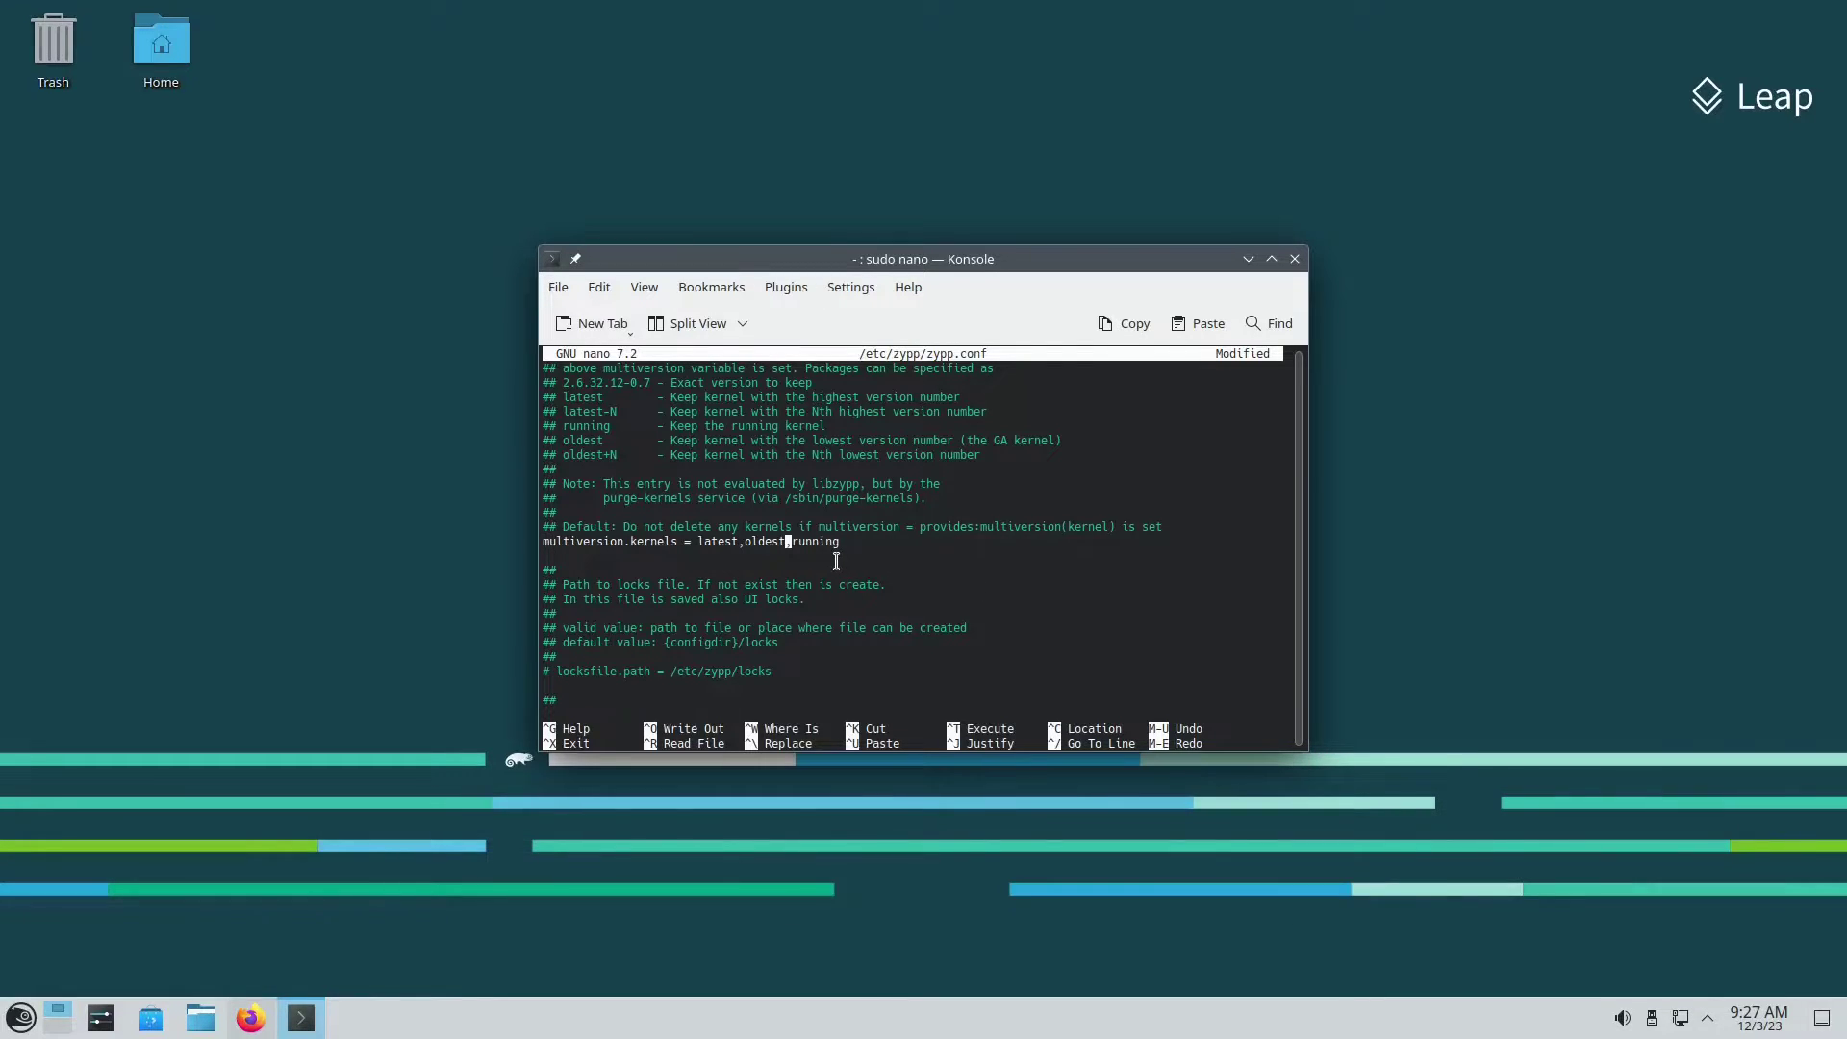
Step: Save zypp.conf (704 lines), exit nano, and rerun sudo zypper update, which reports nothing to do
key("ctrl+o")
key("Return")
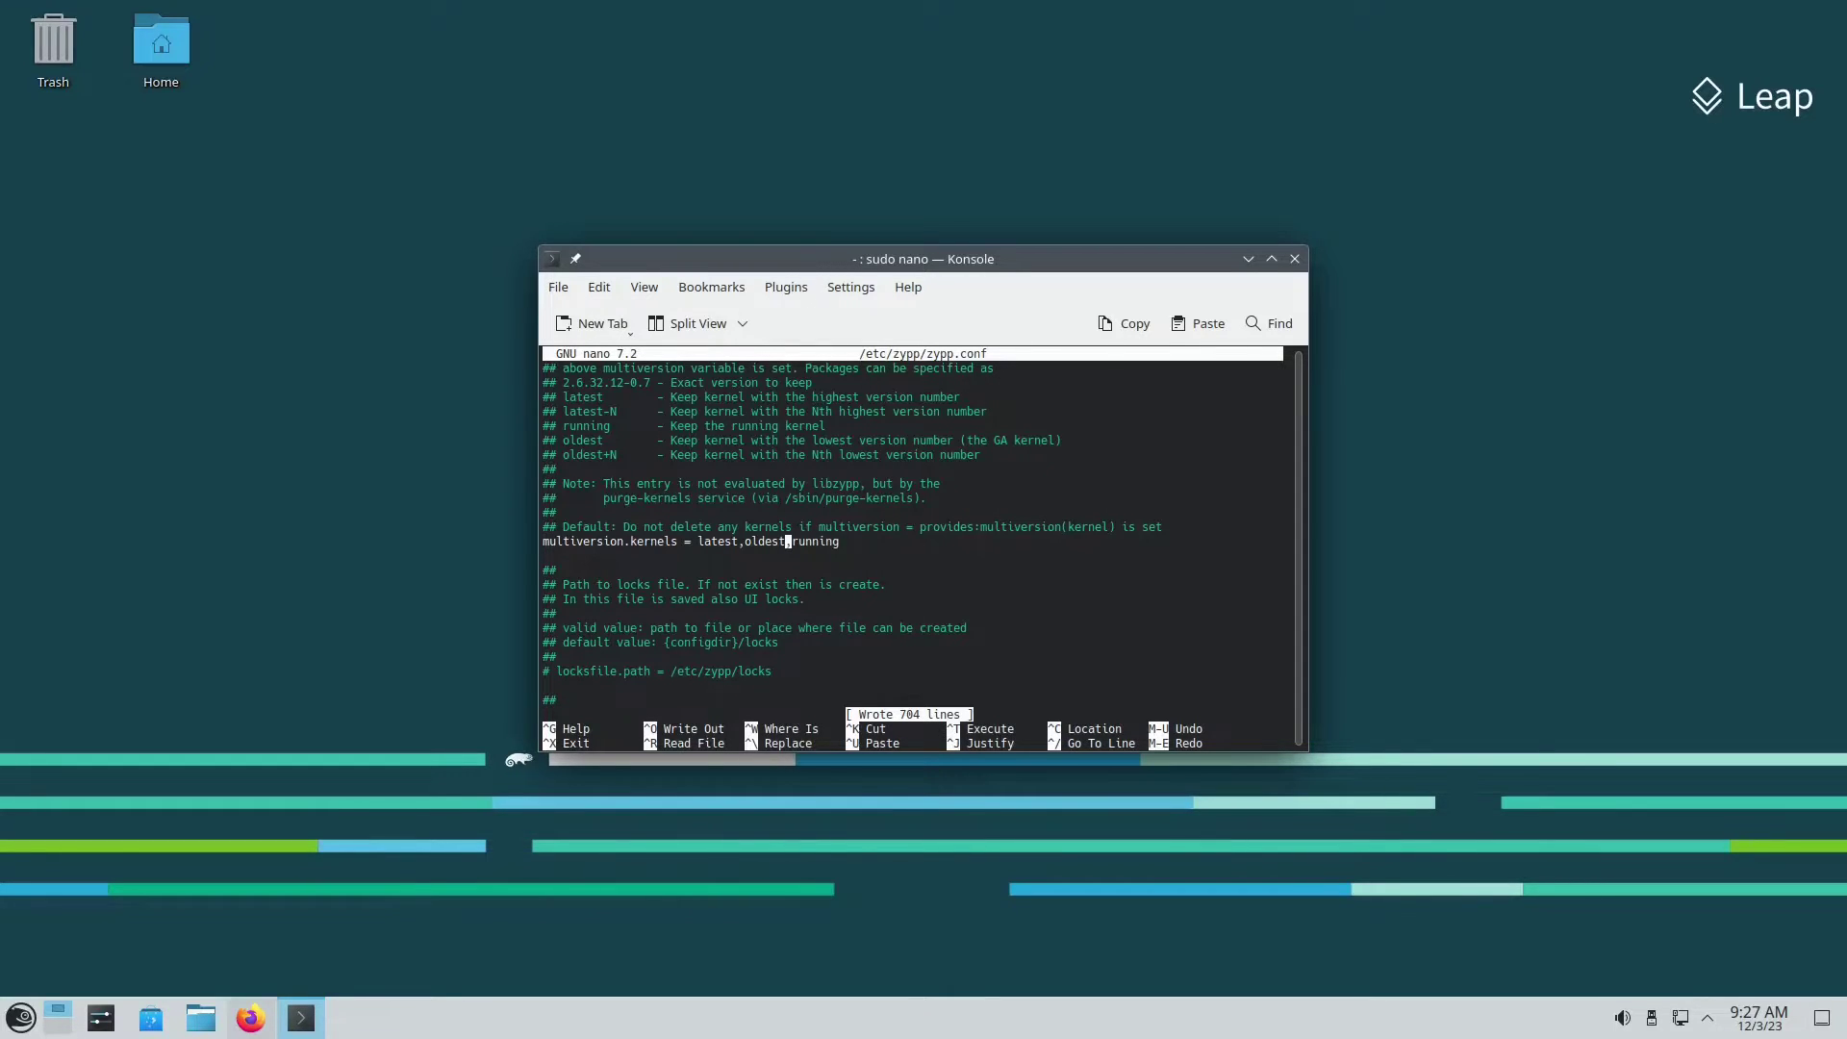
key("ctrl+x")
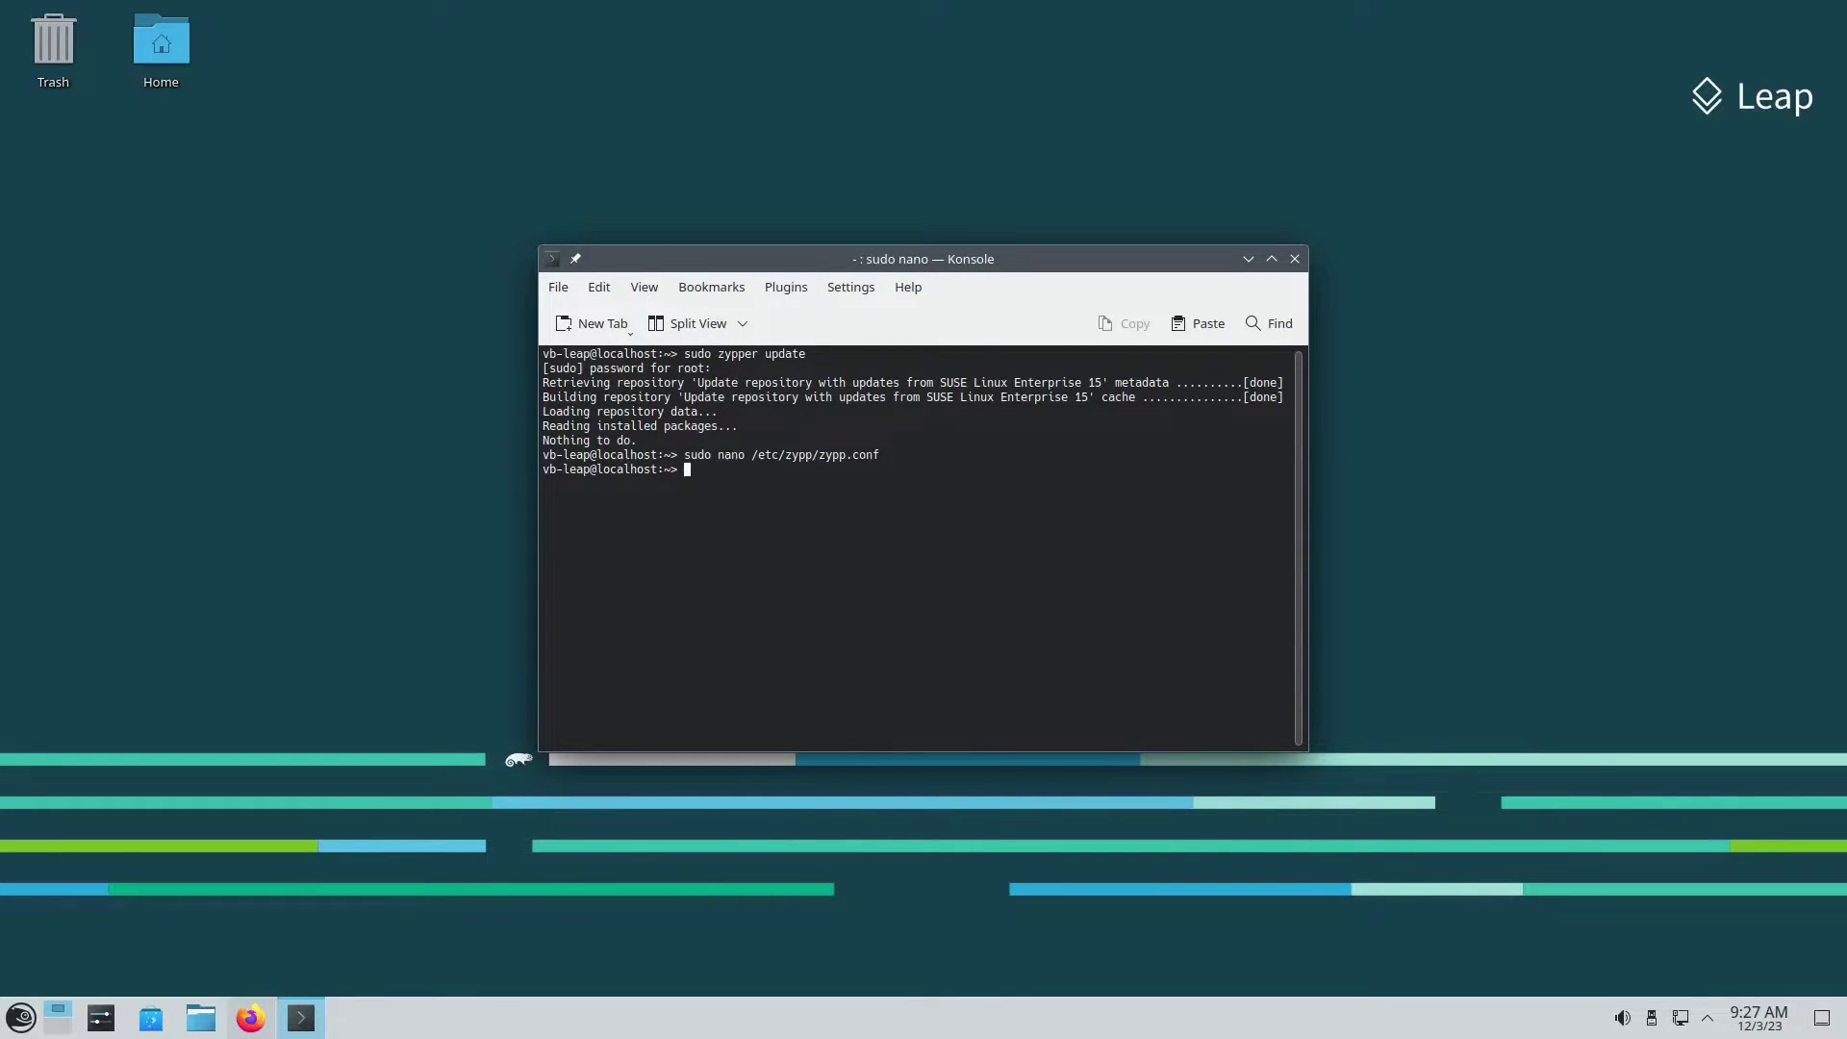
key("Up")
key("Up")
key("Return")
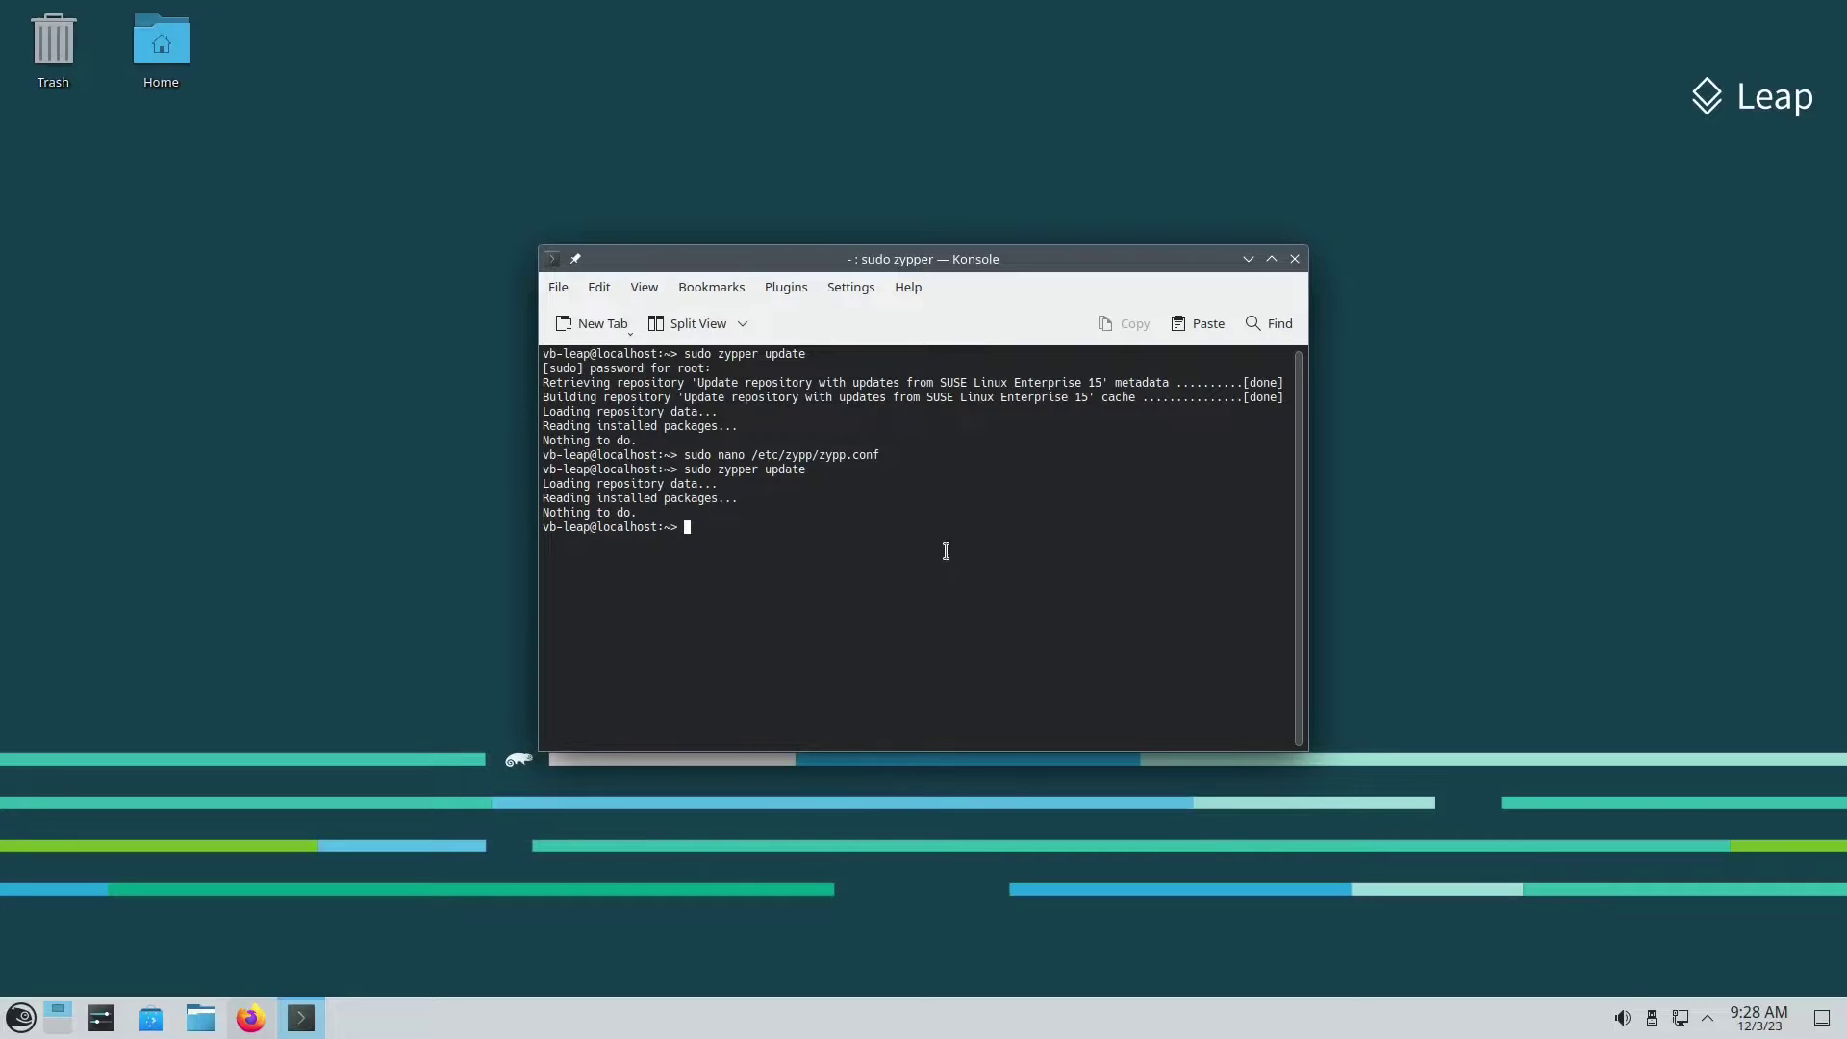
Step: Bring the multiple-kernel guide forward in Firefox and select section 6.3's zypper se -s 'kernel*' command
left_click(1247, 260)
left_click(250, 1018)
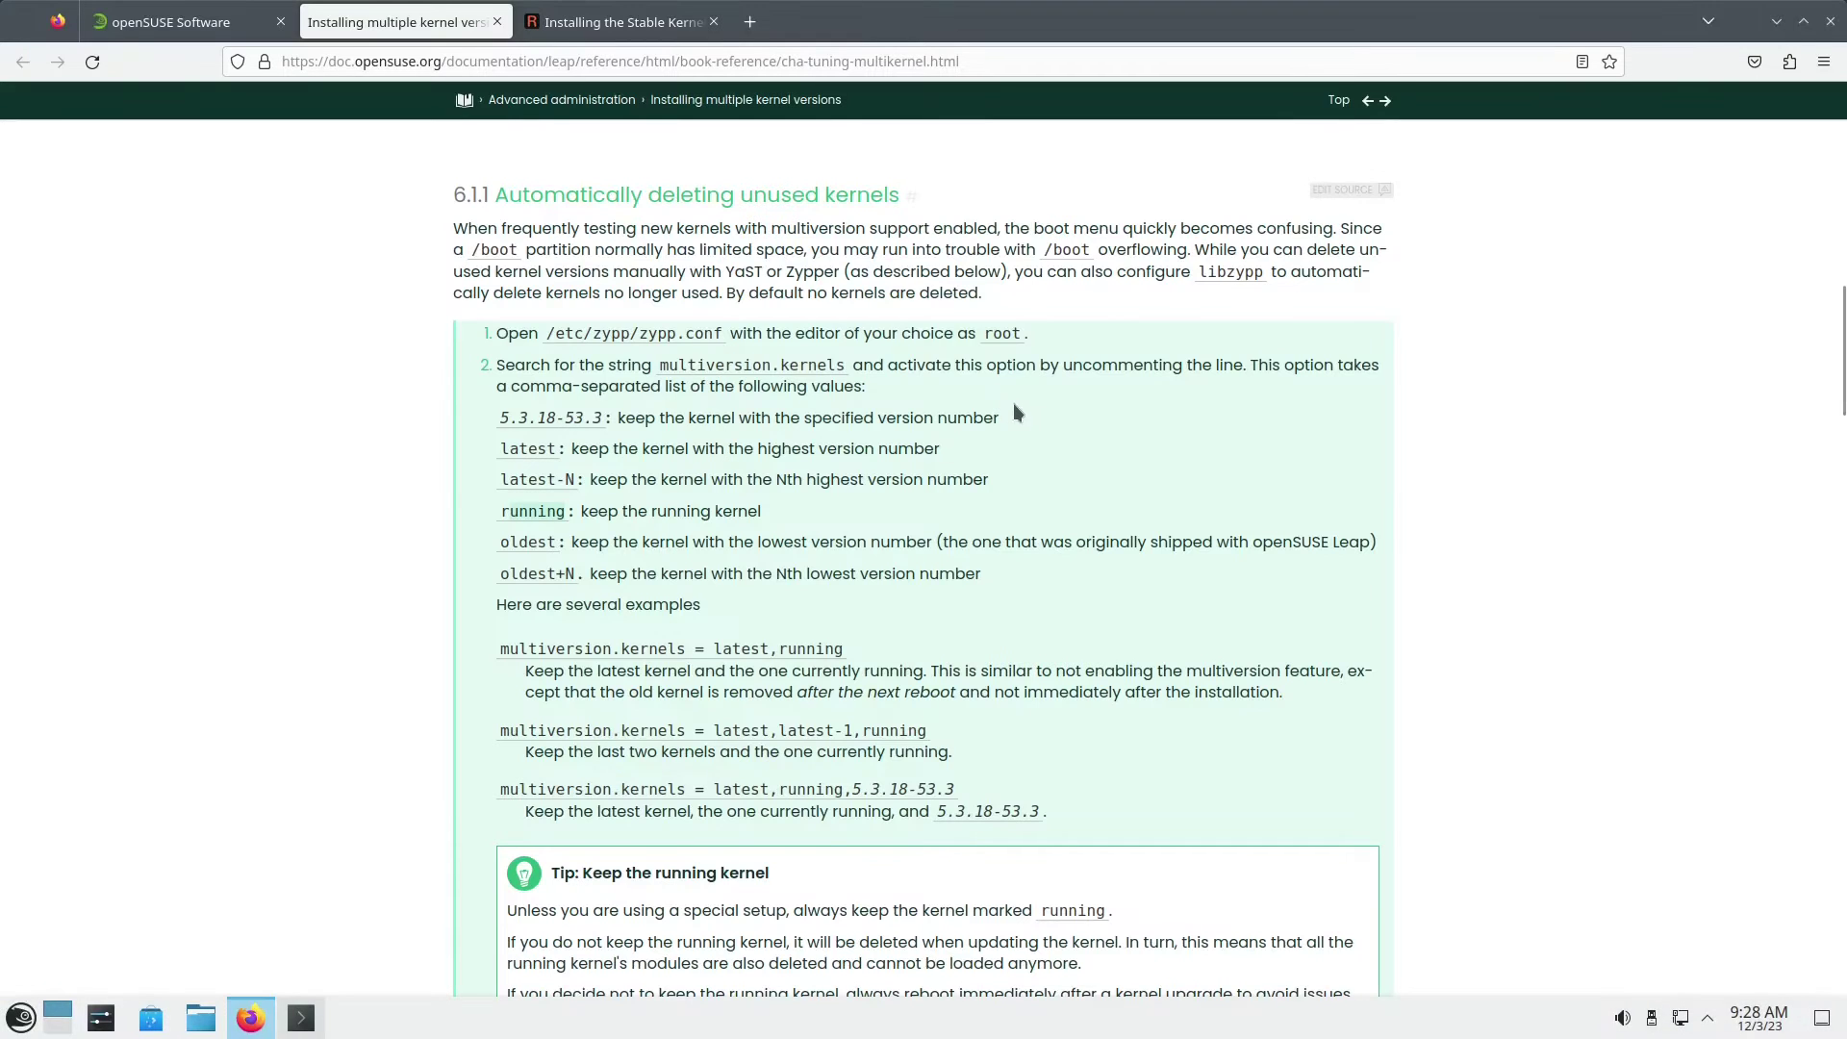
scroll(1047, 520, "down", 2)
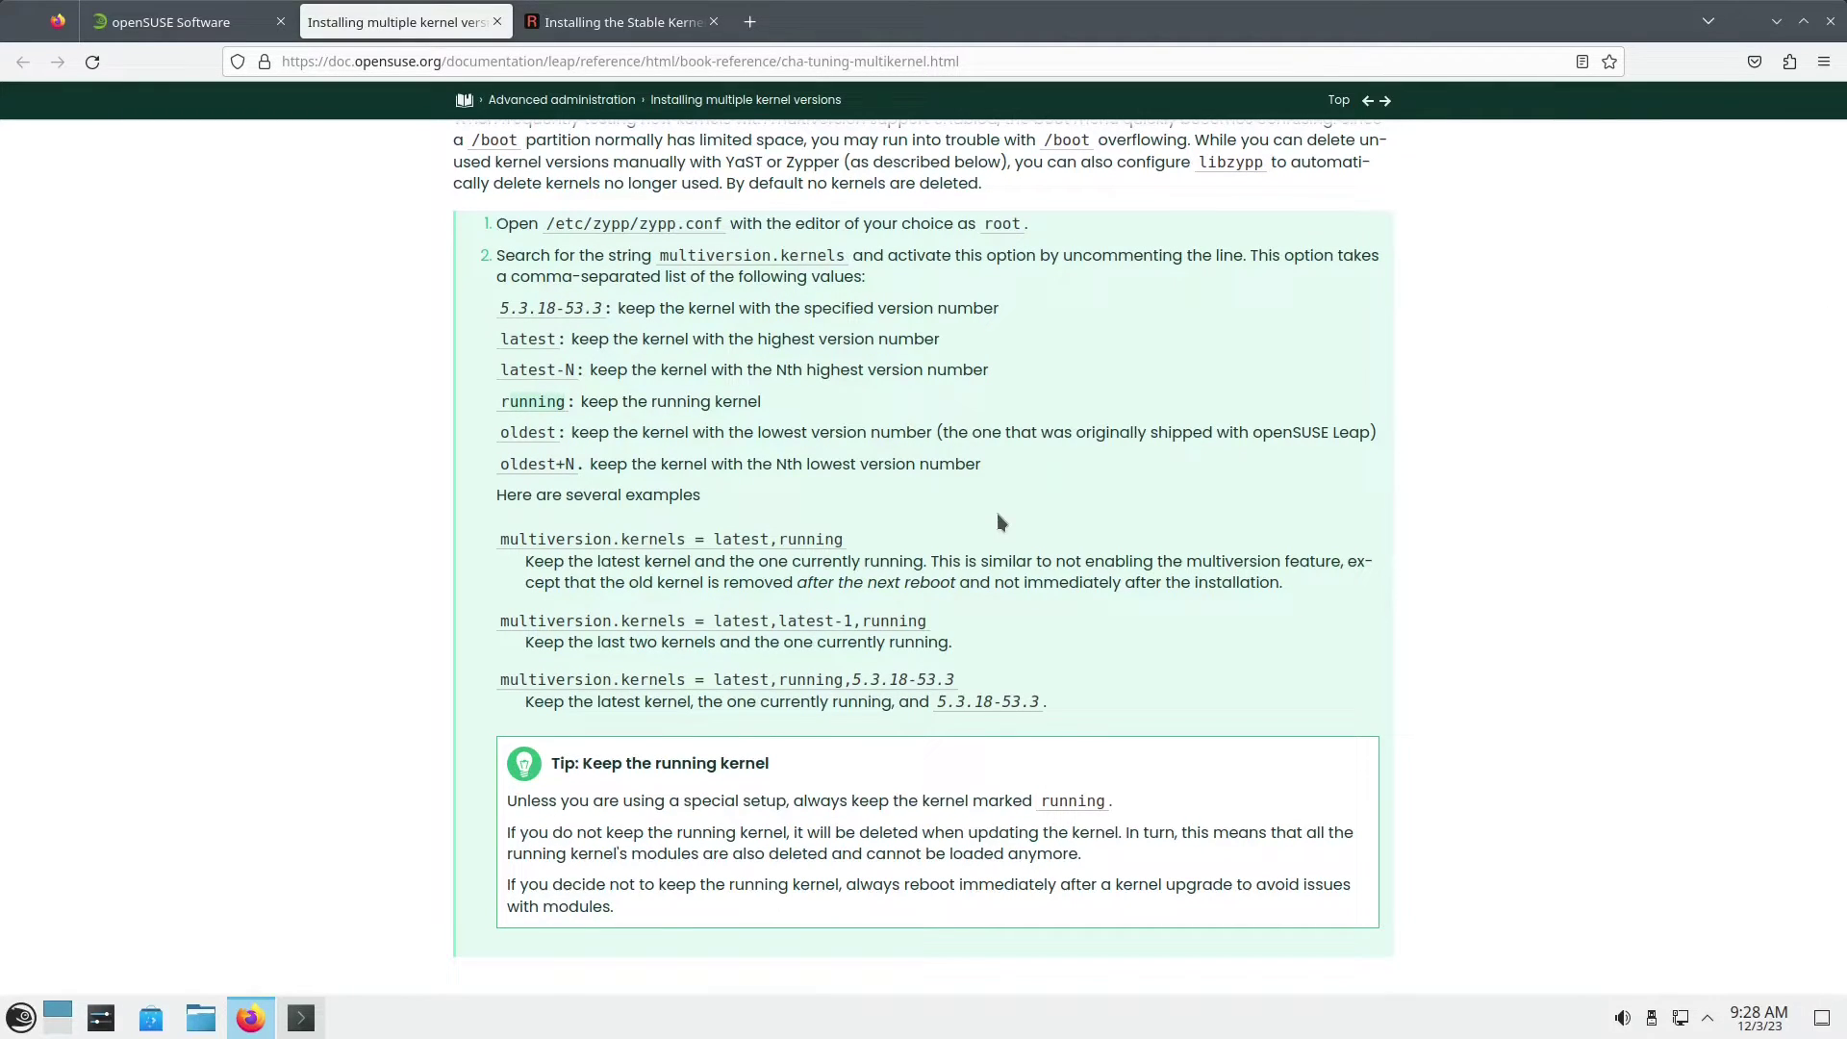
scroll(997, 515, "down", 4)
scroll(997, 522, "down", 4)
scroll(997, 519, "down", 6)
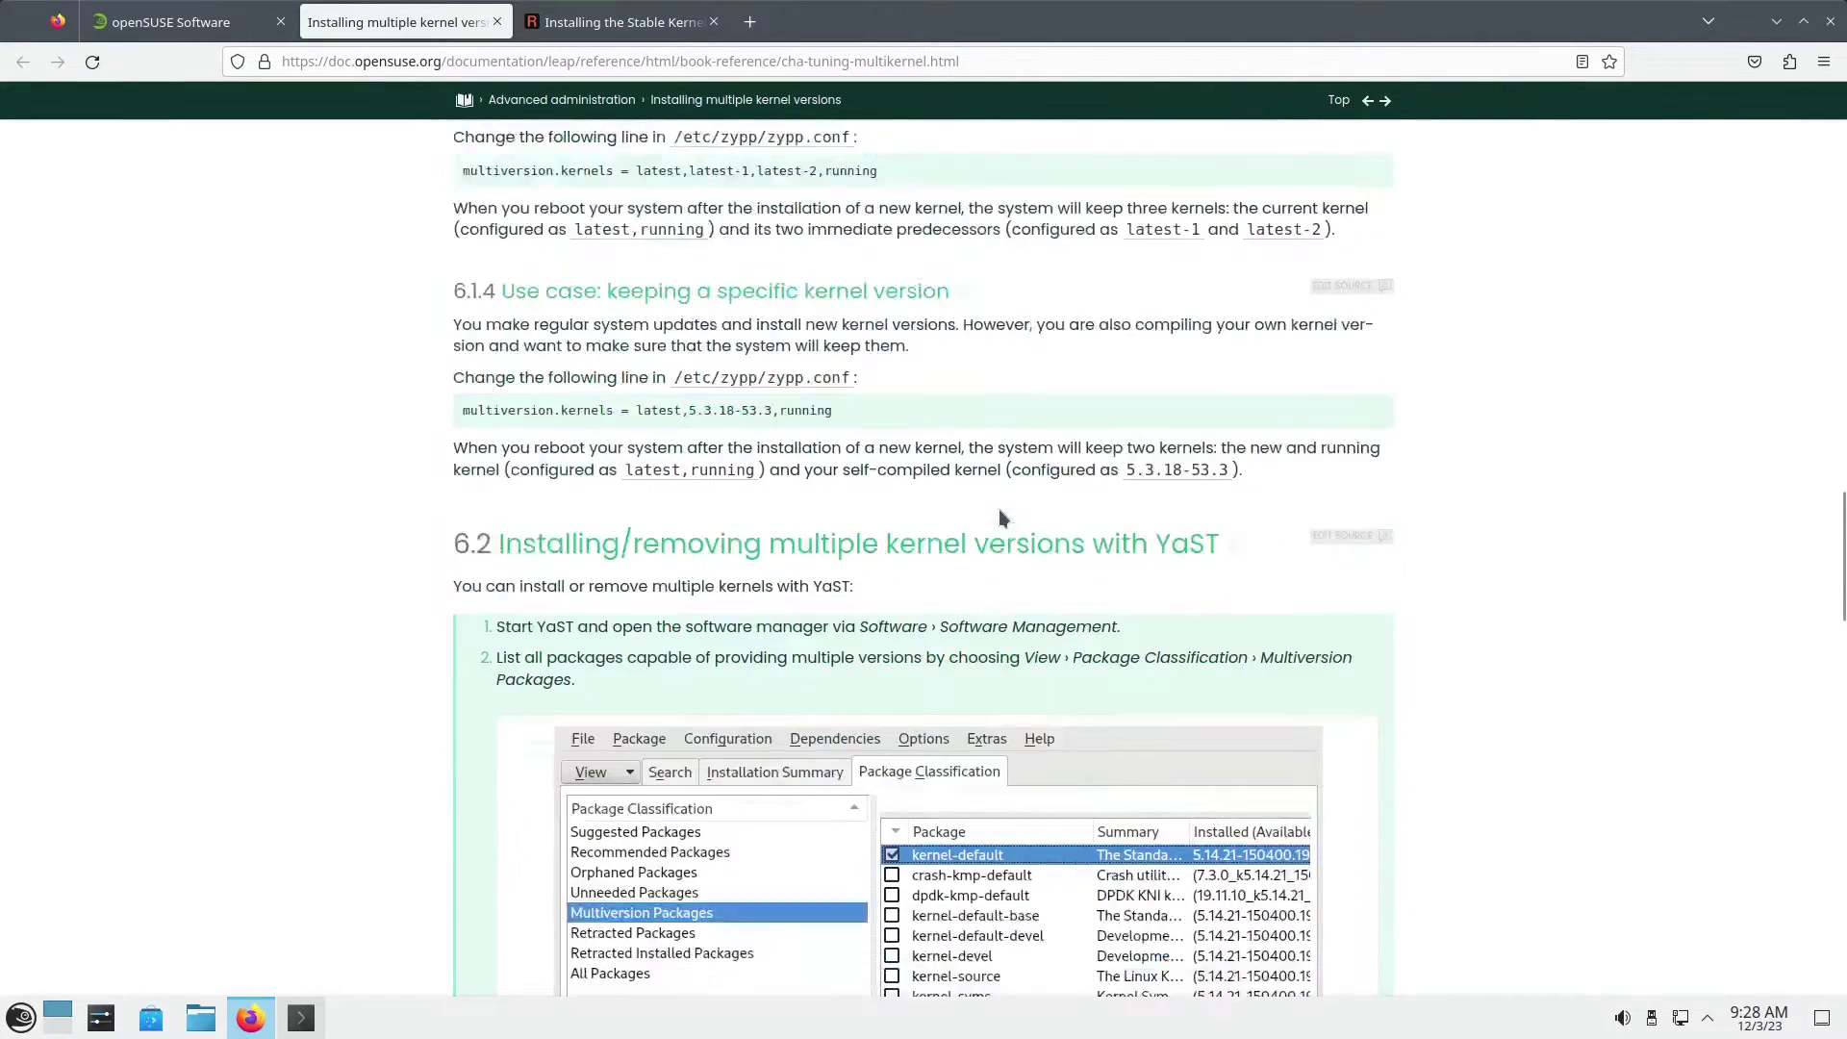
scroll(1000, 517, "down", 8)
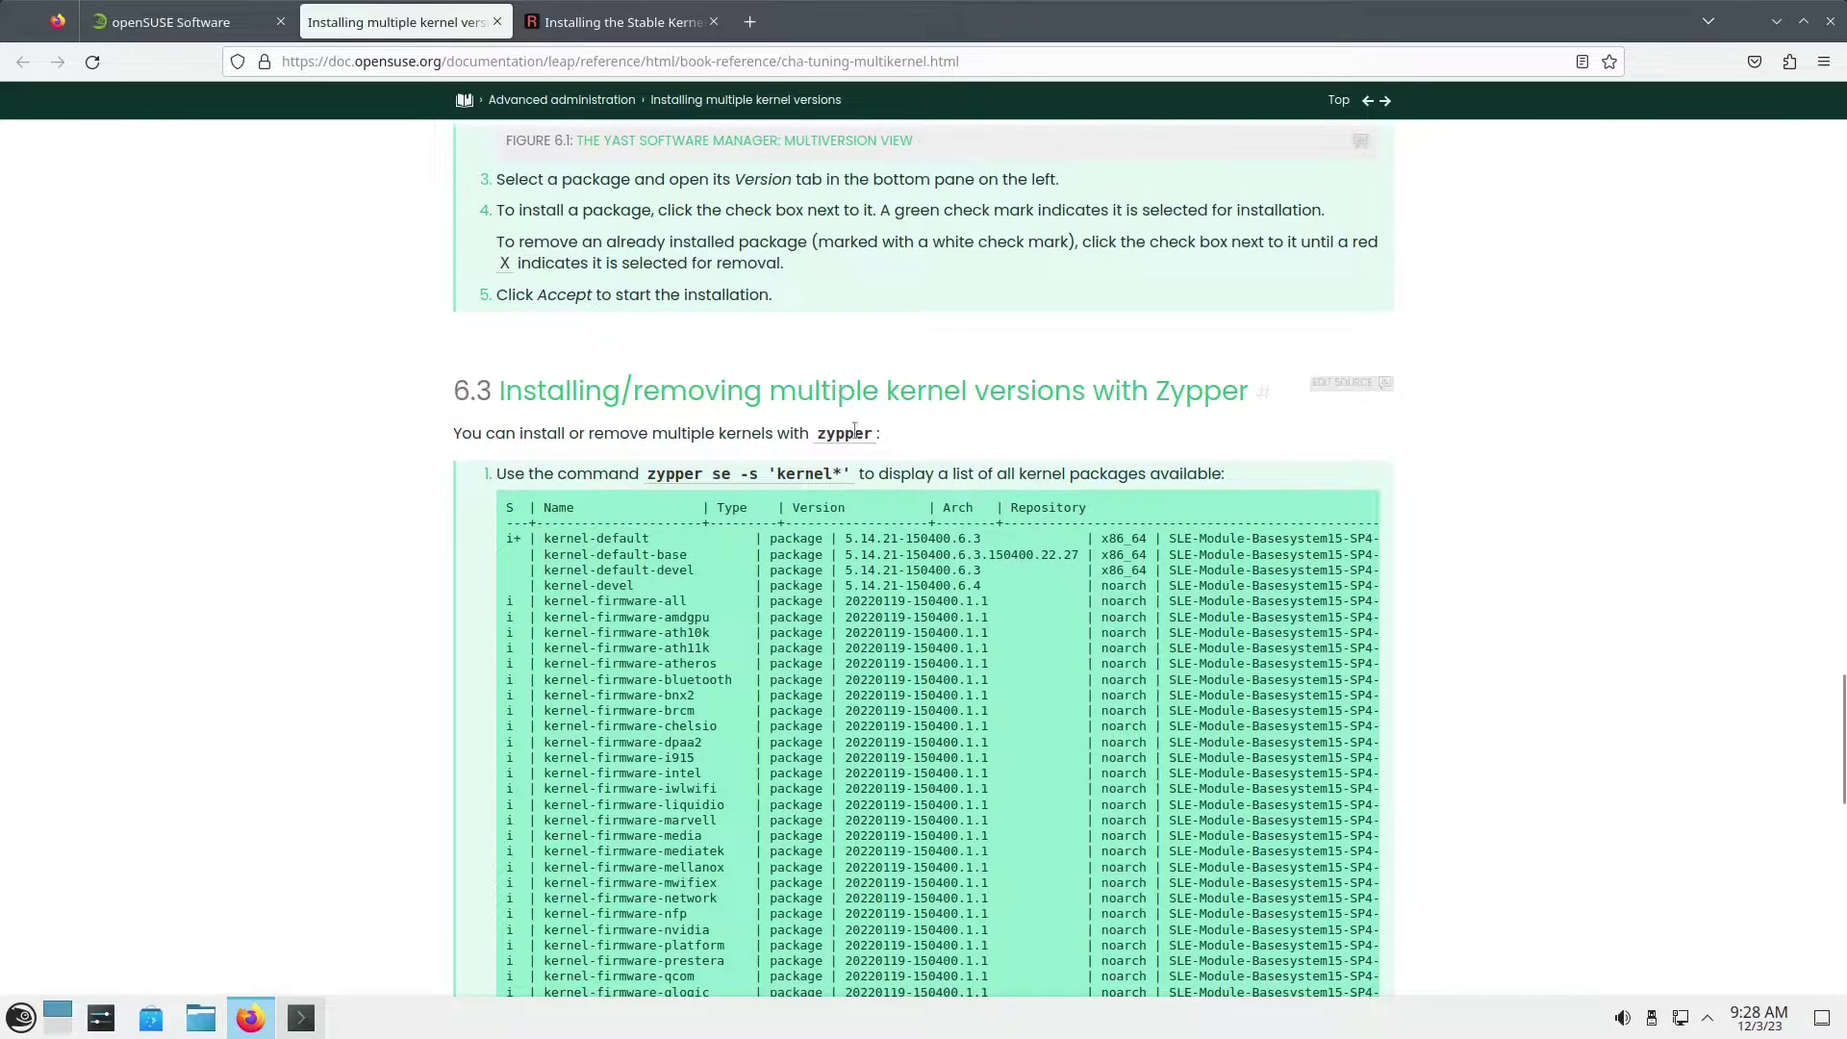
left_click_drag(648, 474, 849, 473)
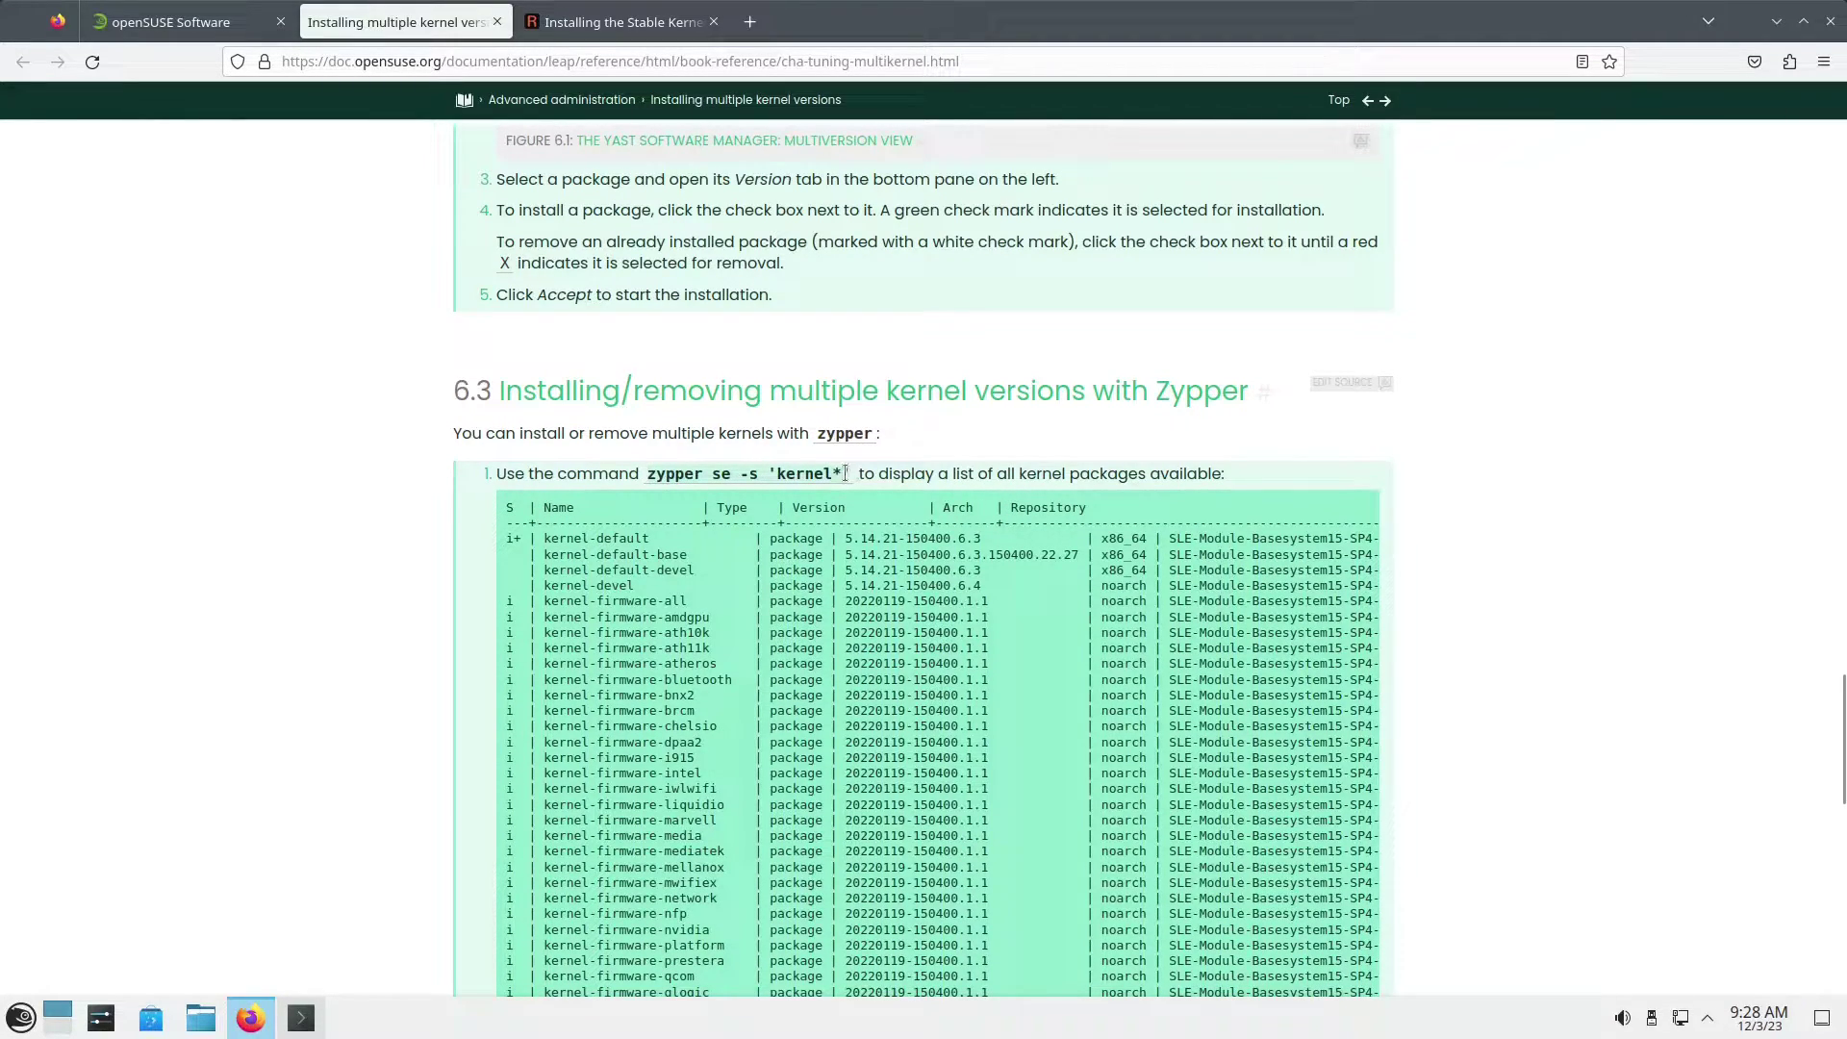
Step: Run sudo zypper se -s 'kernel*' in Konsole, pasting the command copied from the guide
key("ctrl+c")
key("alt+Tab")
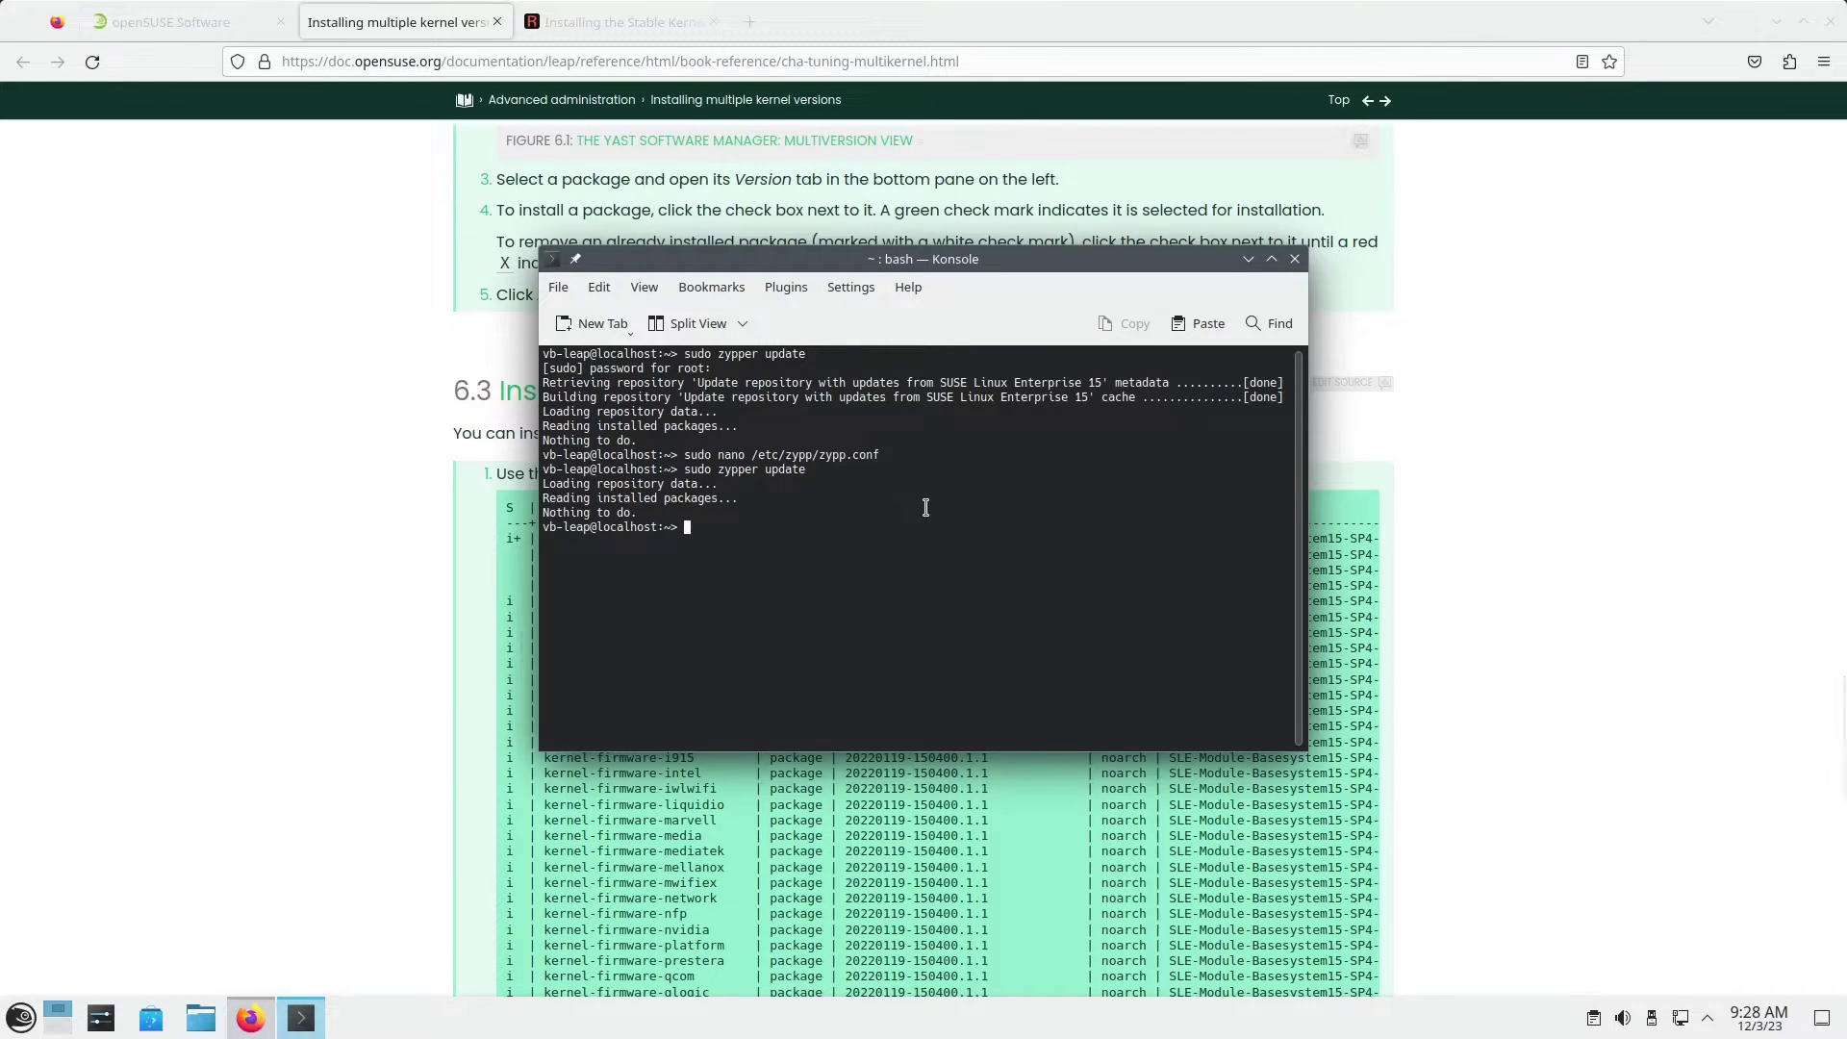
type("sudo")
key("ctrl+shift+v")
key("Return")
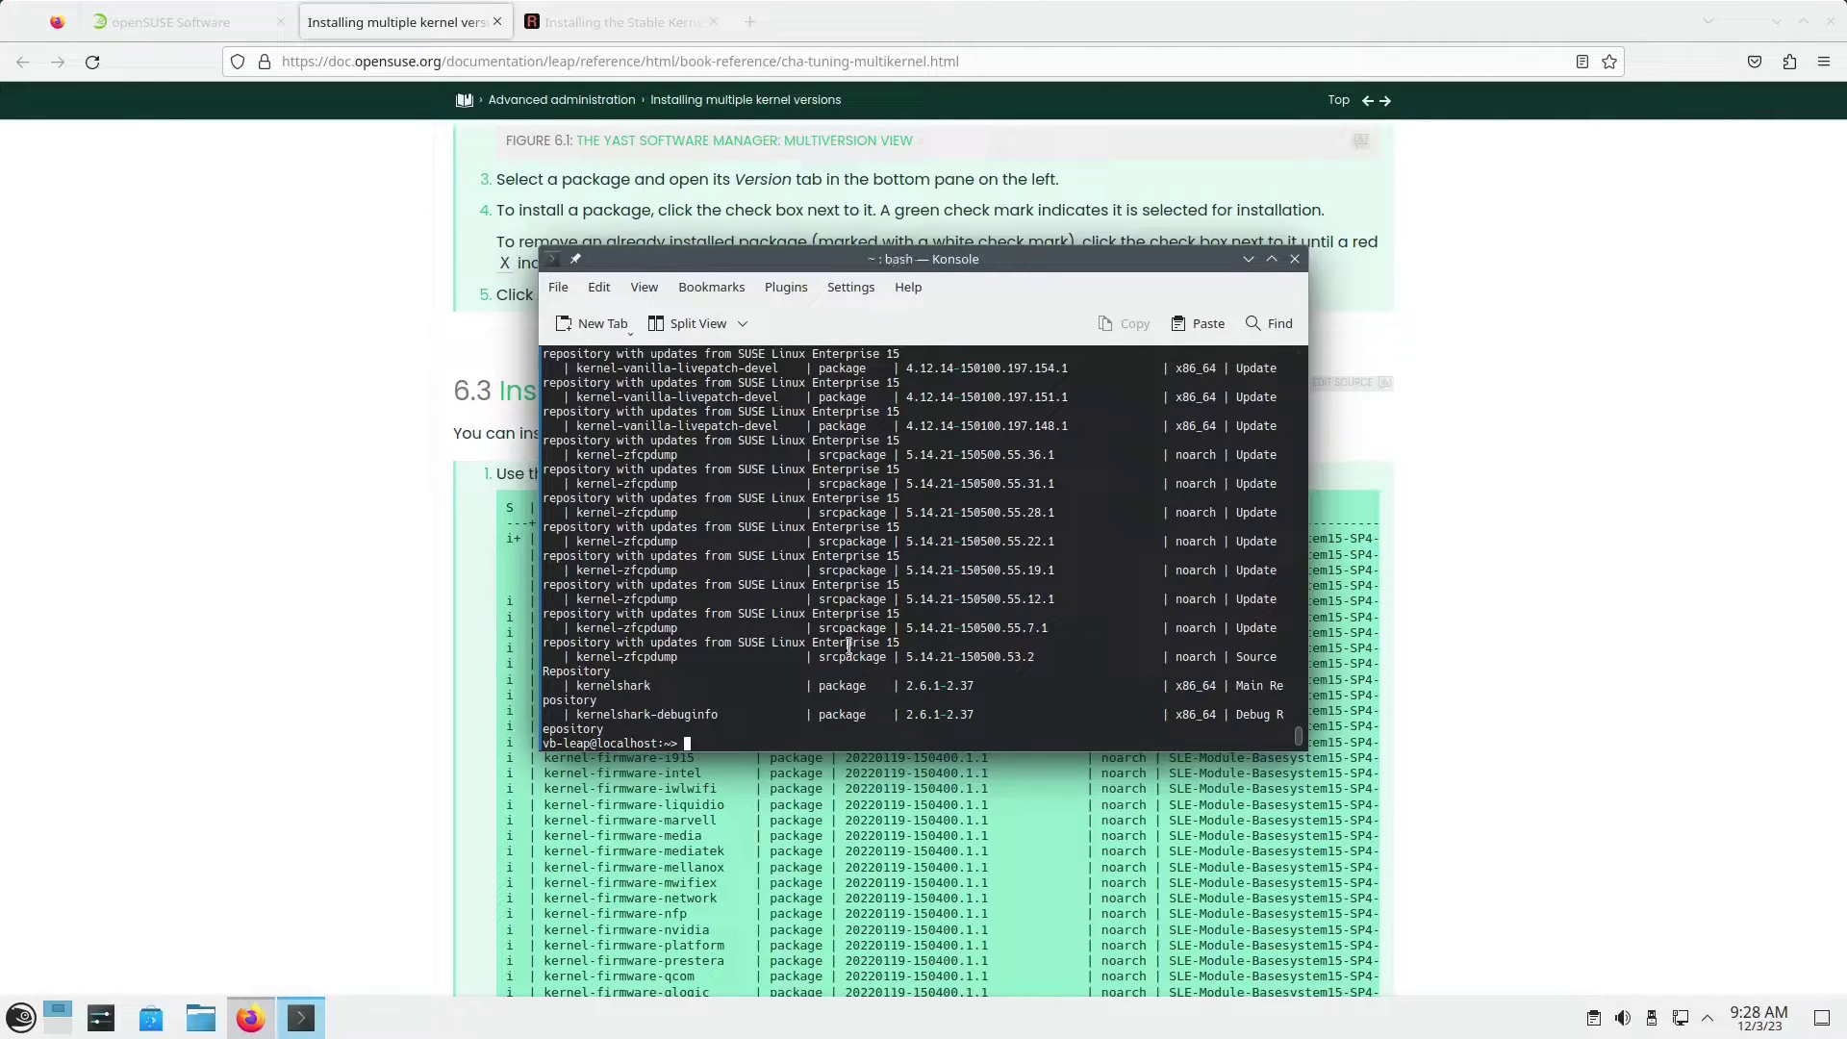
Step: Scroll back through the kernel package listing to review versions, architectures and repositories
scroll(848, 646, "up", 10)
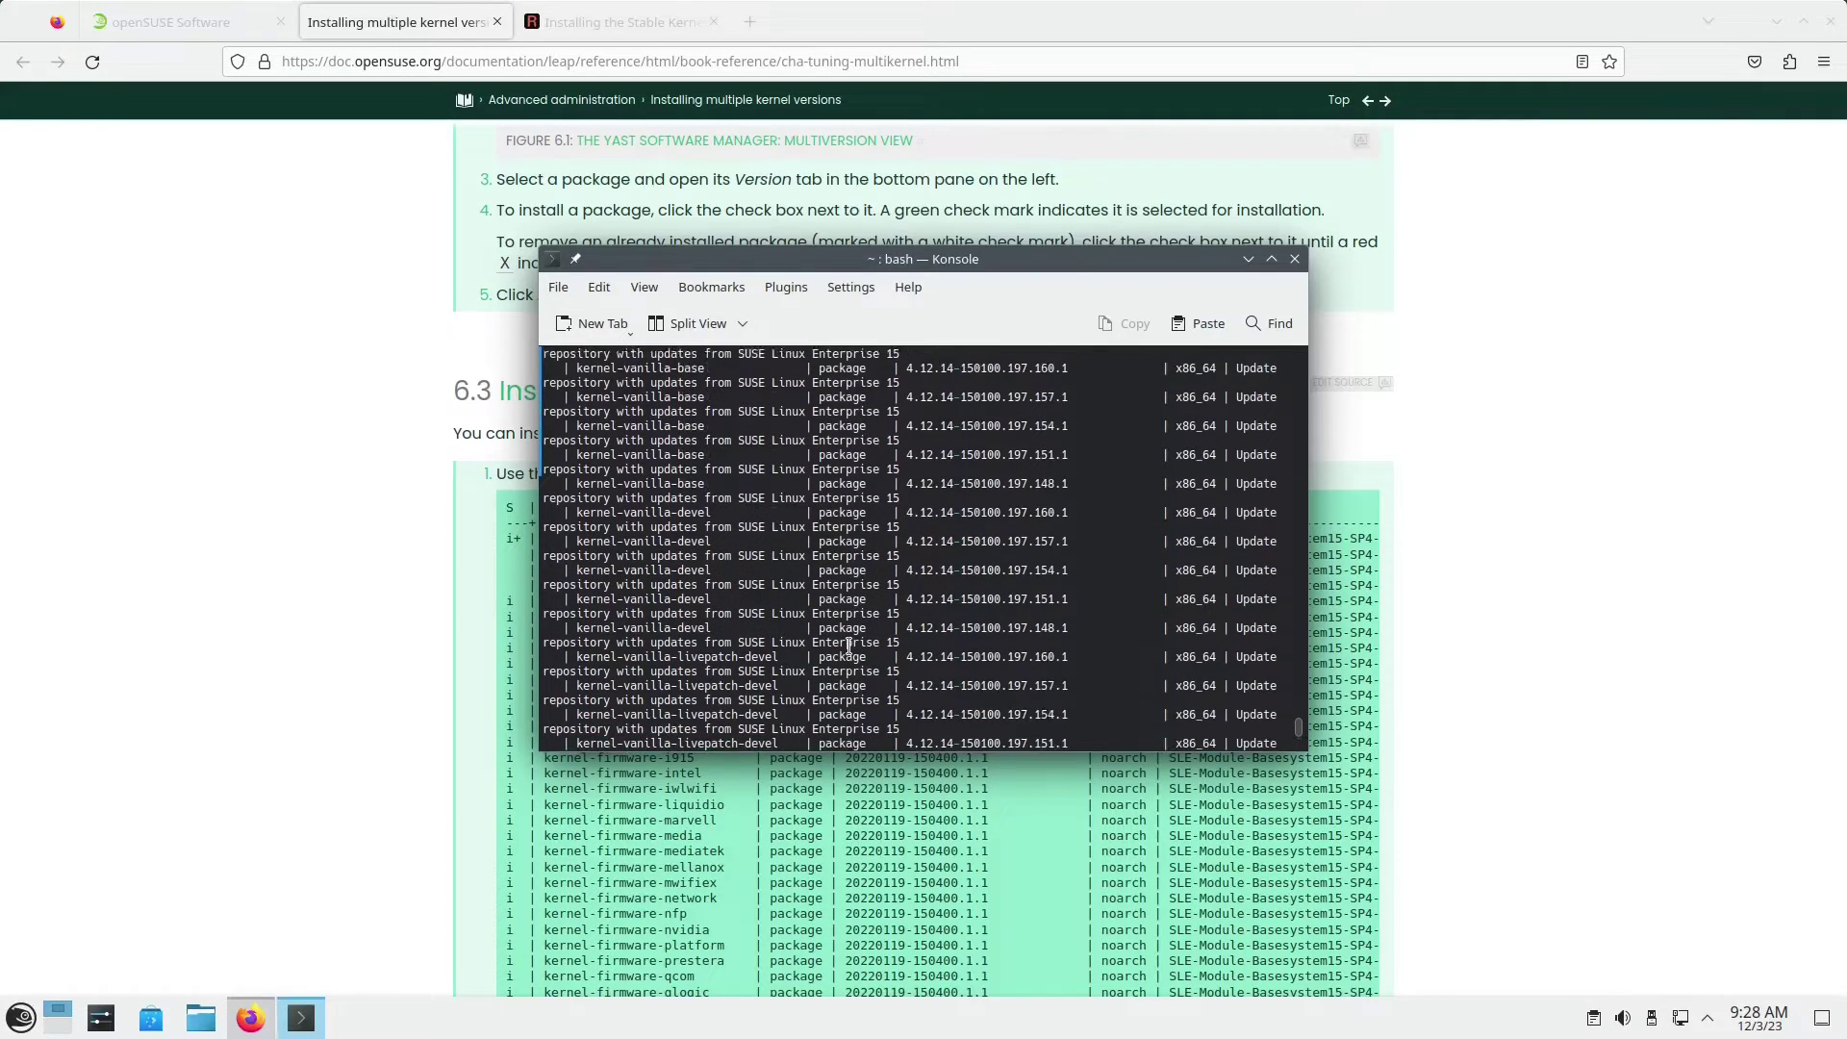
scroll(848, 646, "up", 12)
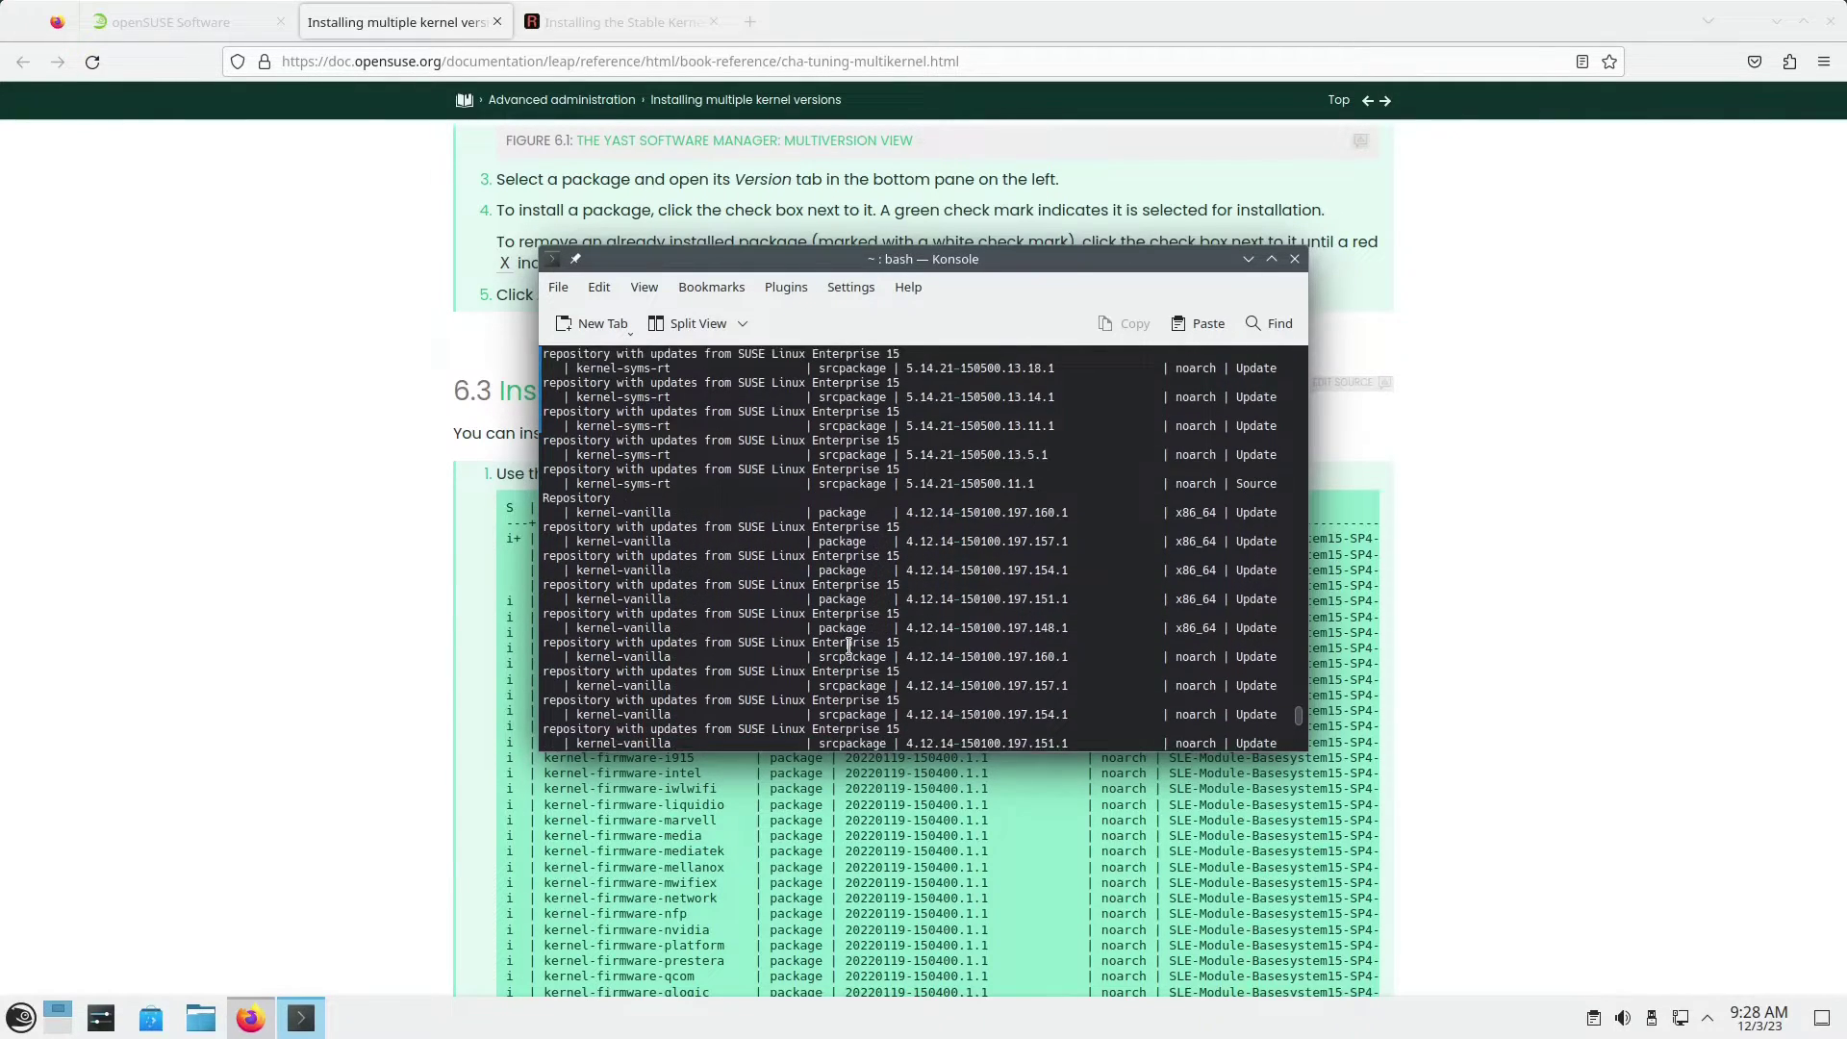
scroll(848, 647, "up", 12)
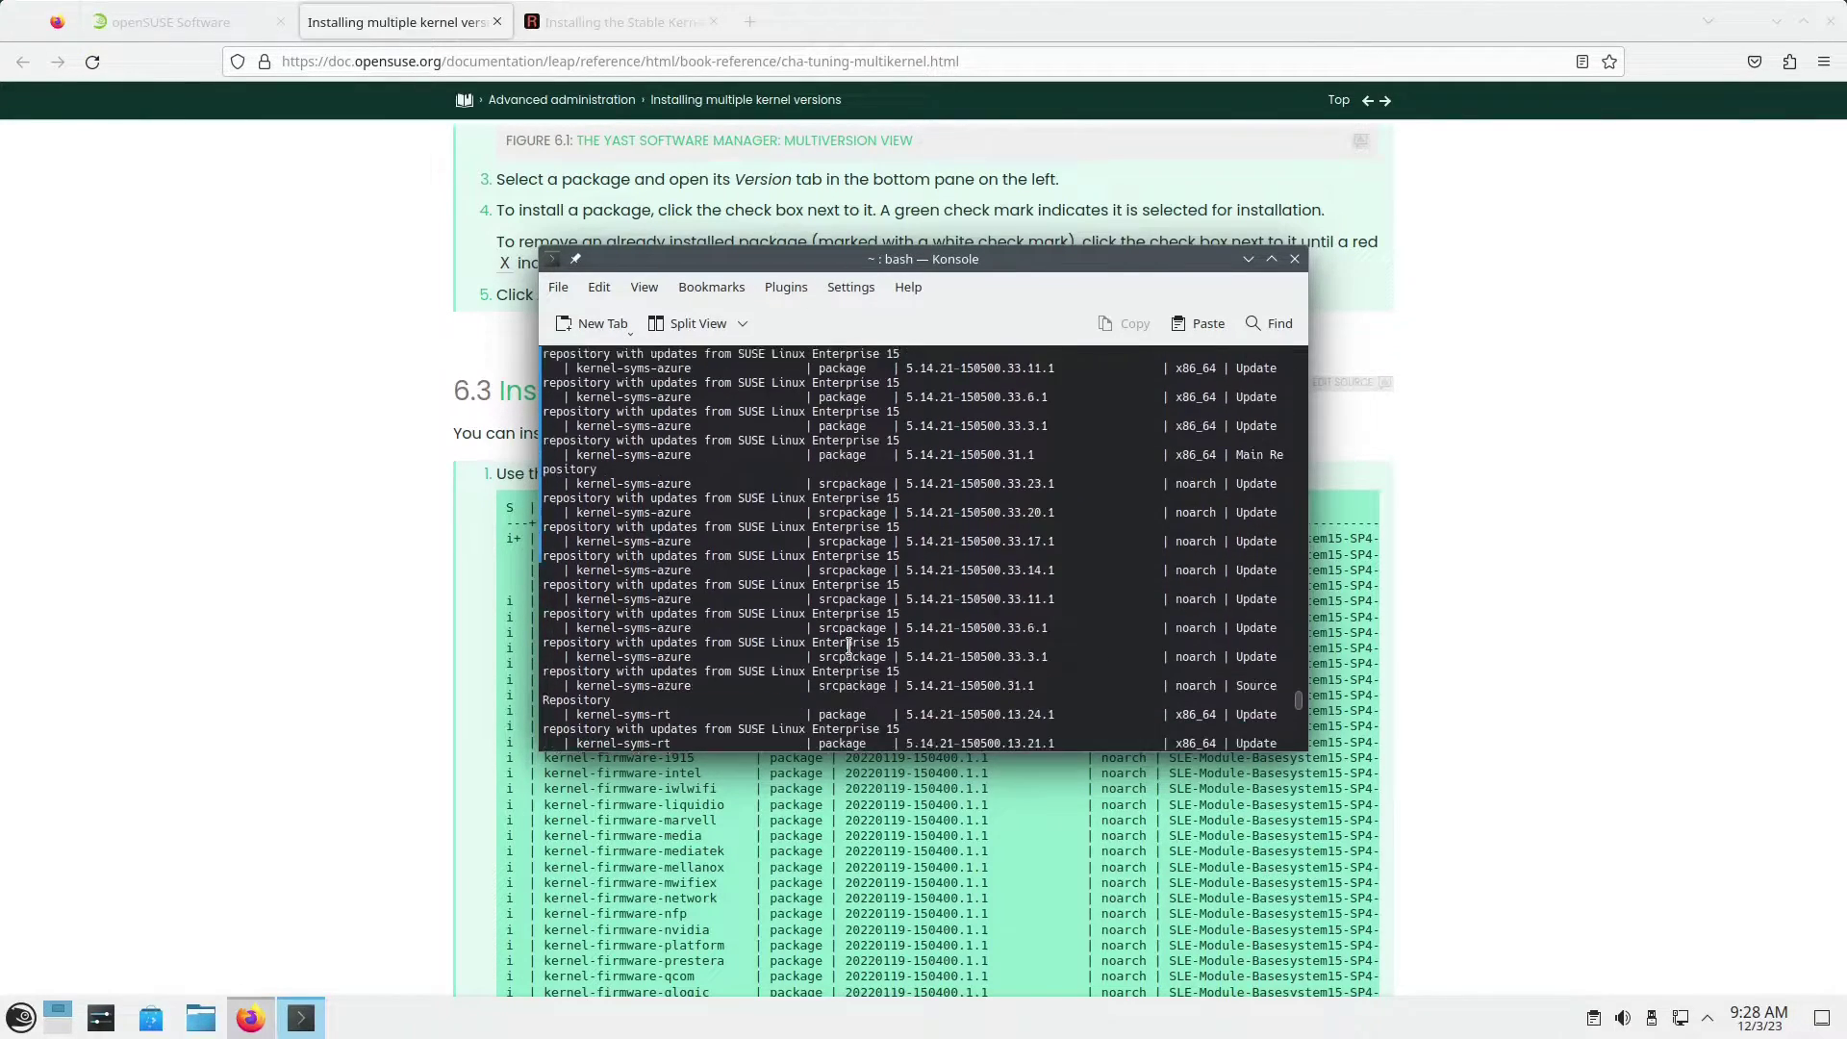
scroll(848, 646, "up", 10)
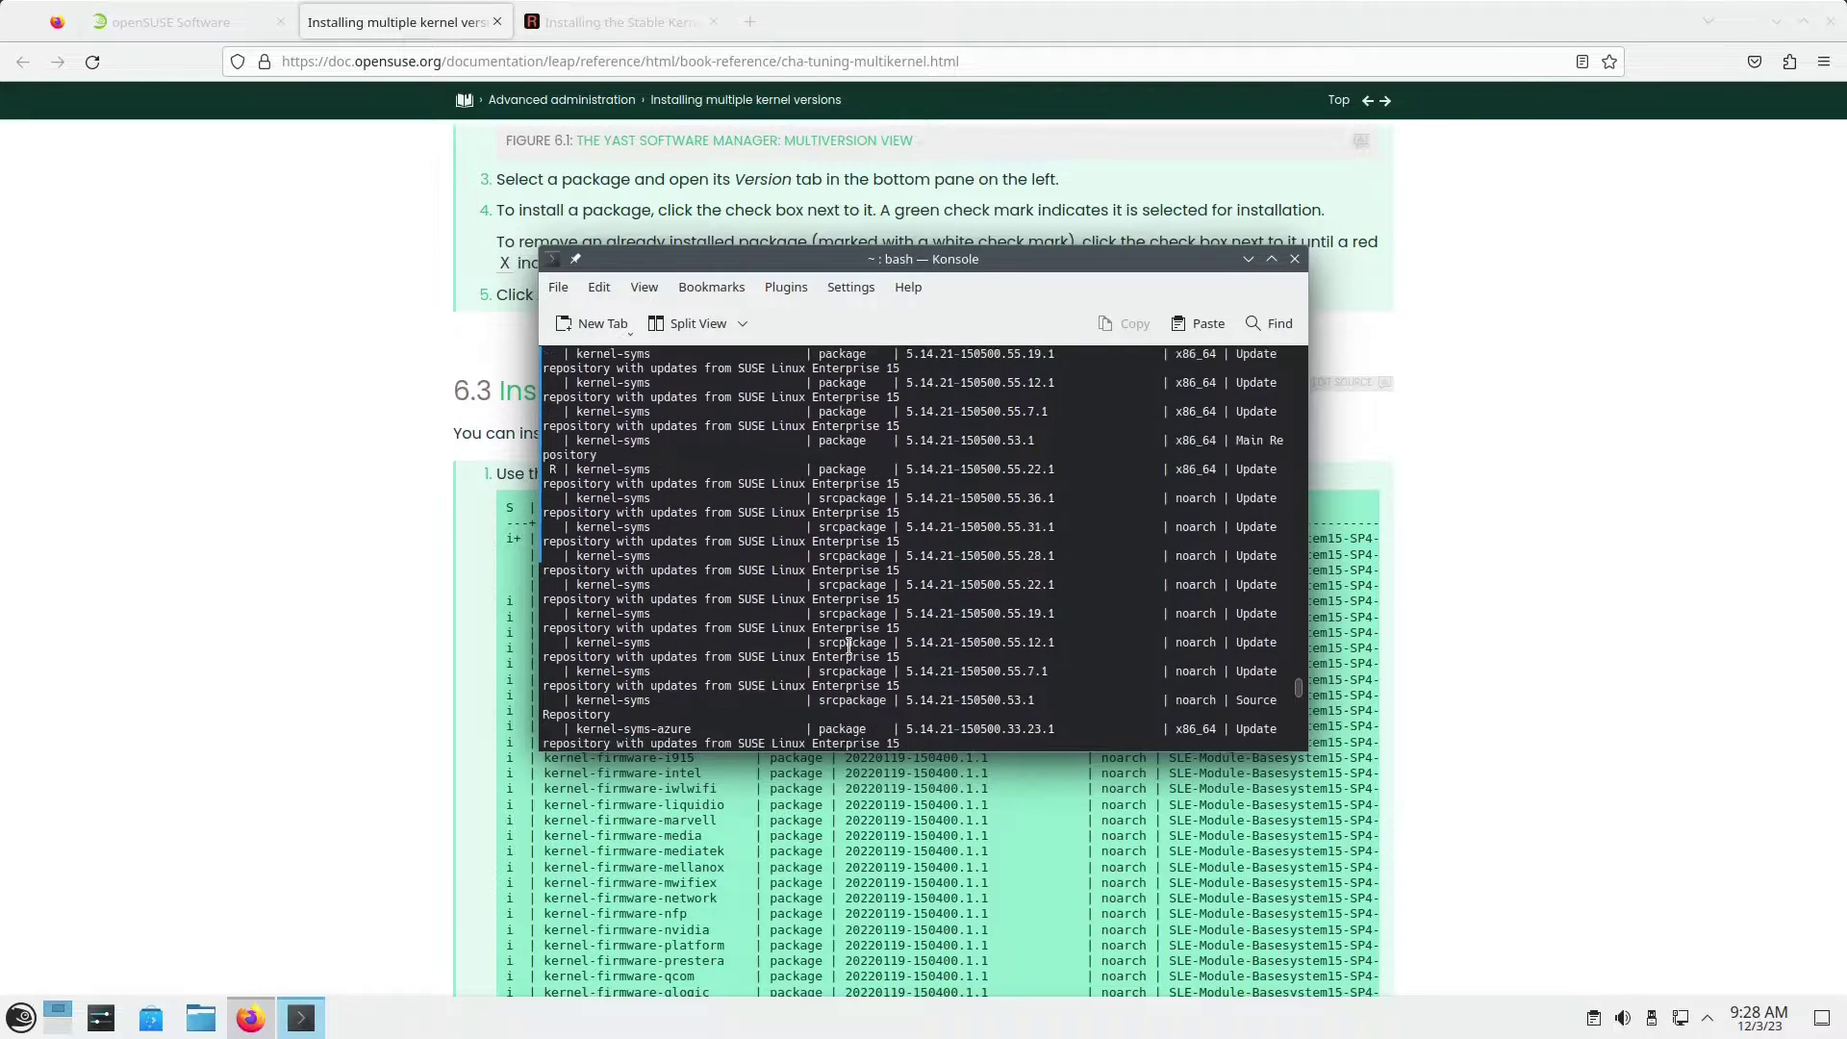
scroll(848, 647, "up", 12)
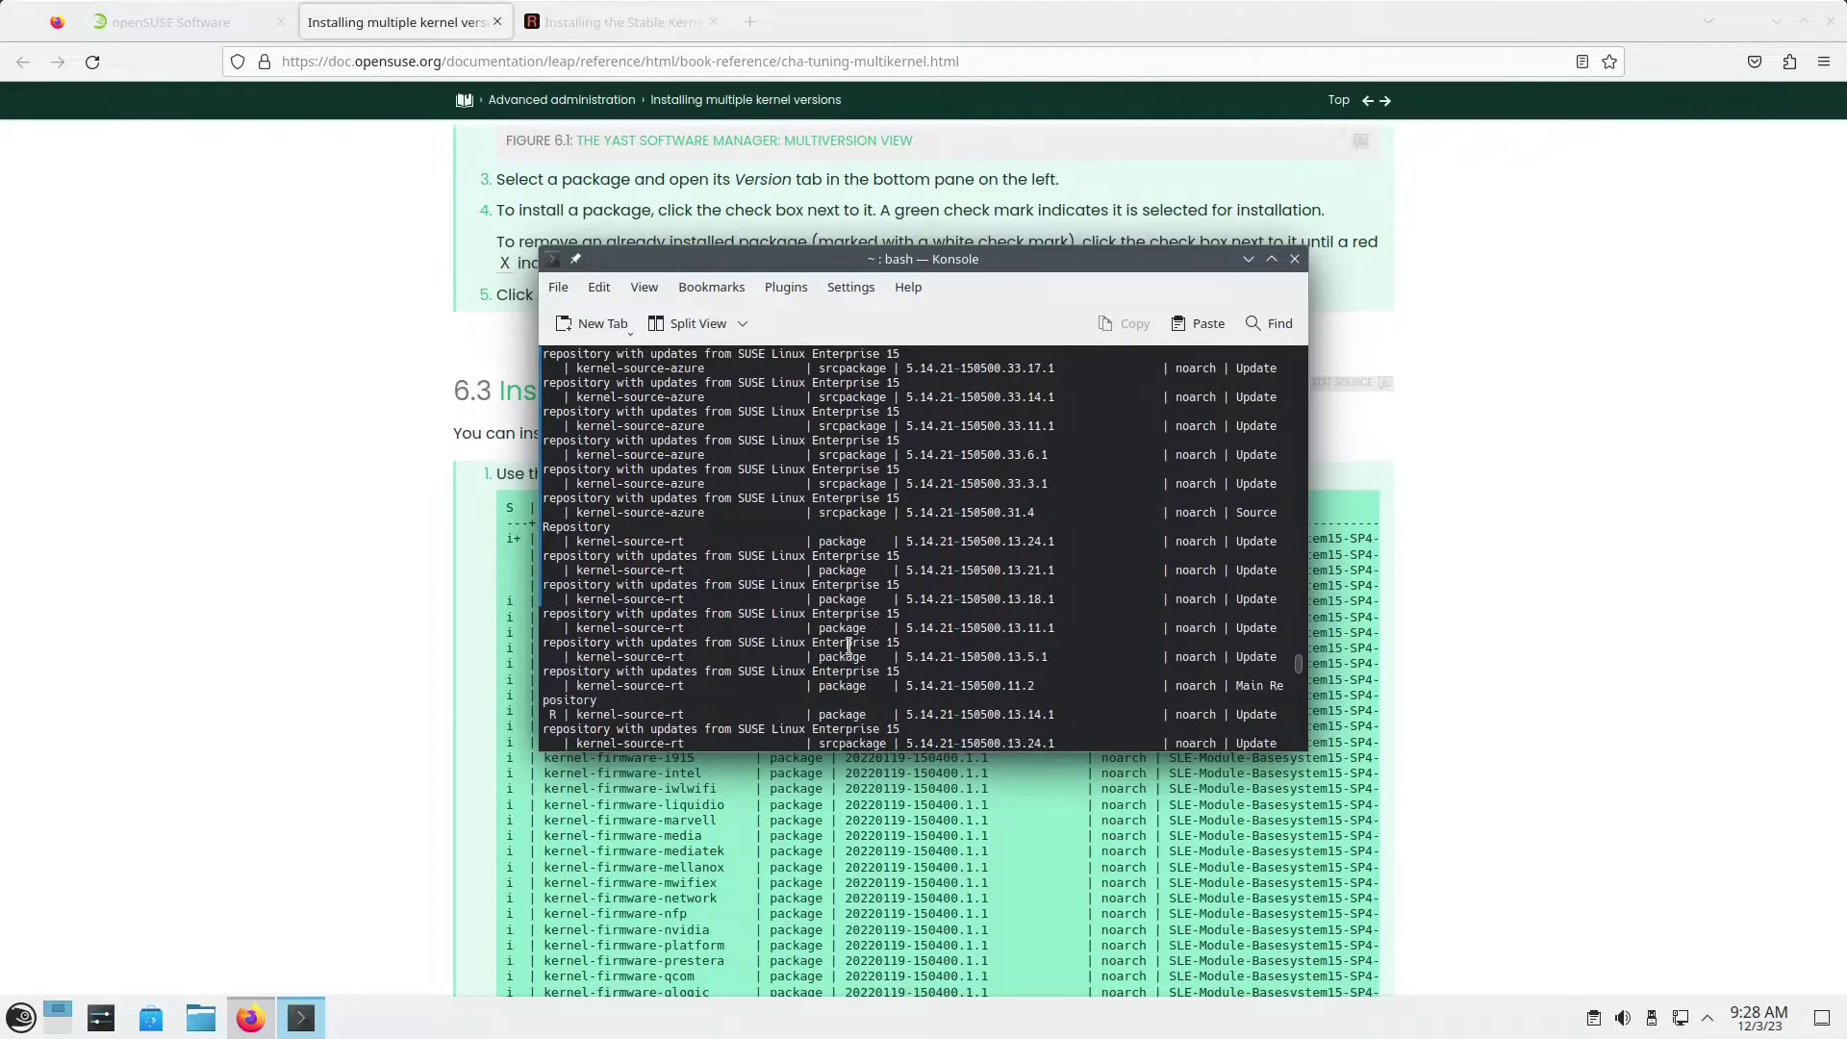
scroll(848, 646, "up", 10)
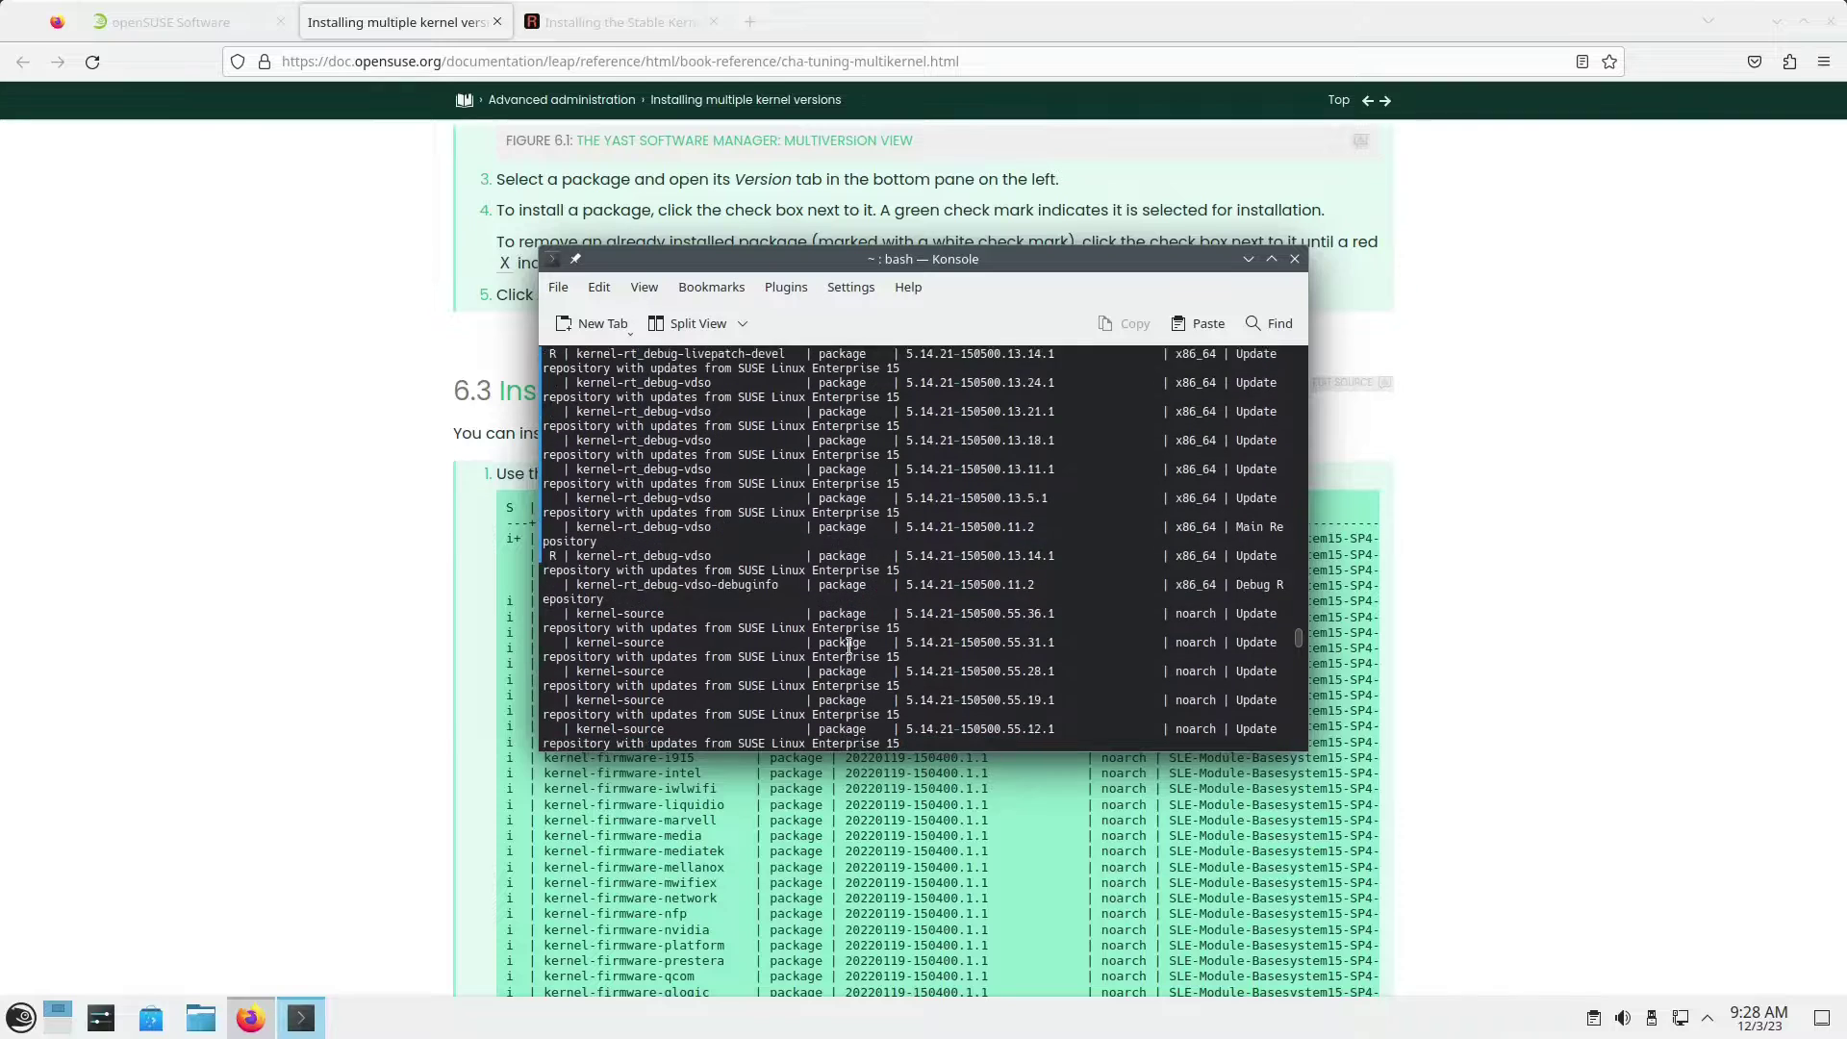
scroll(848, 647, "up", 10)
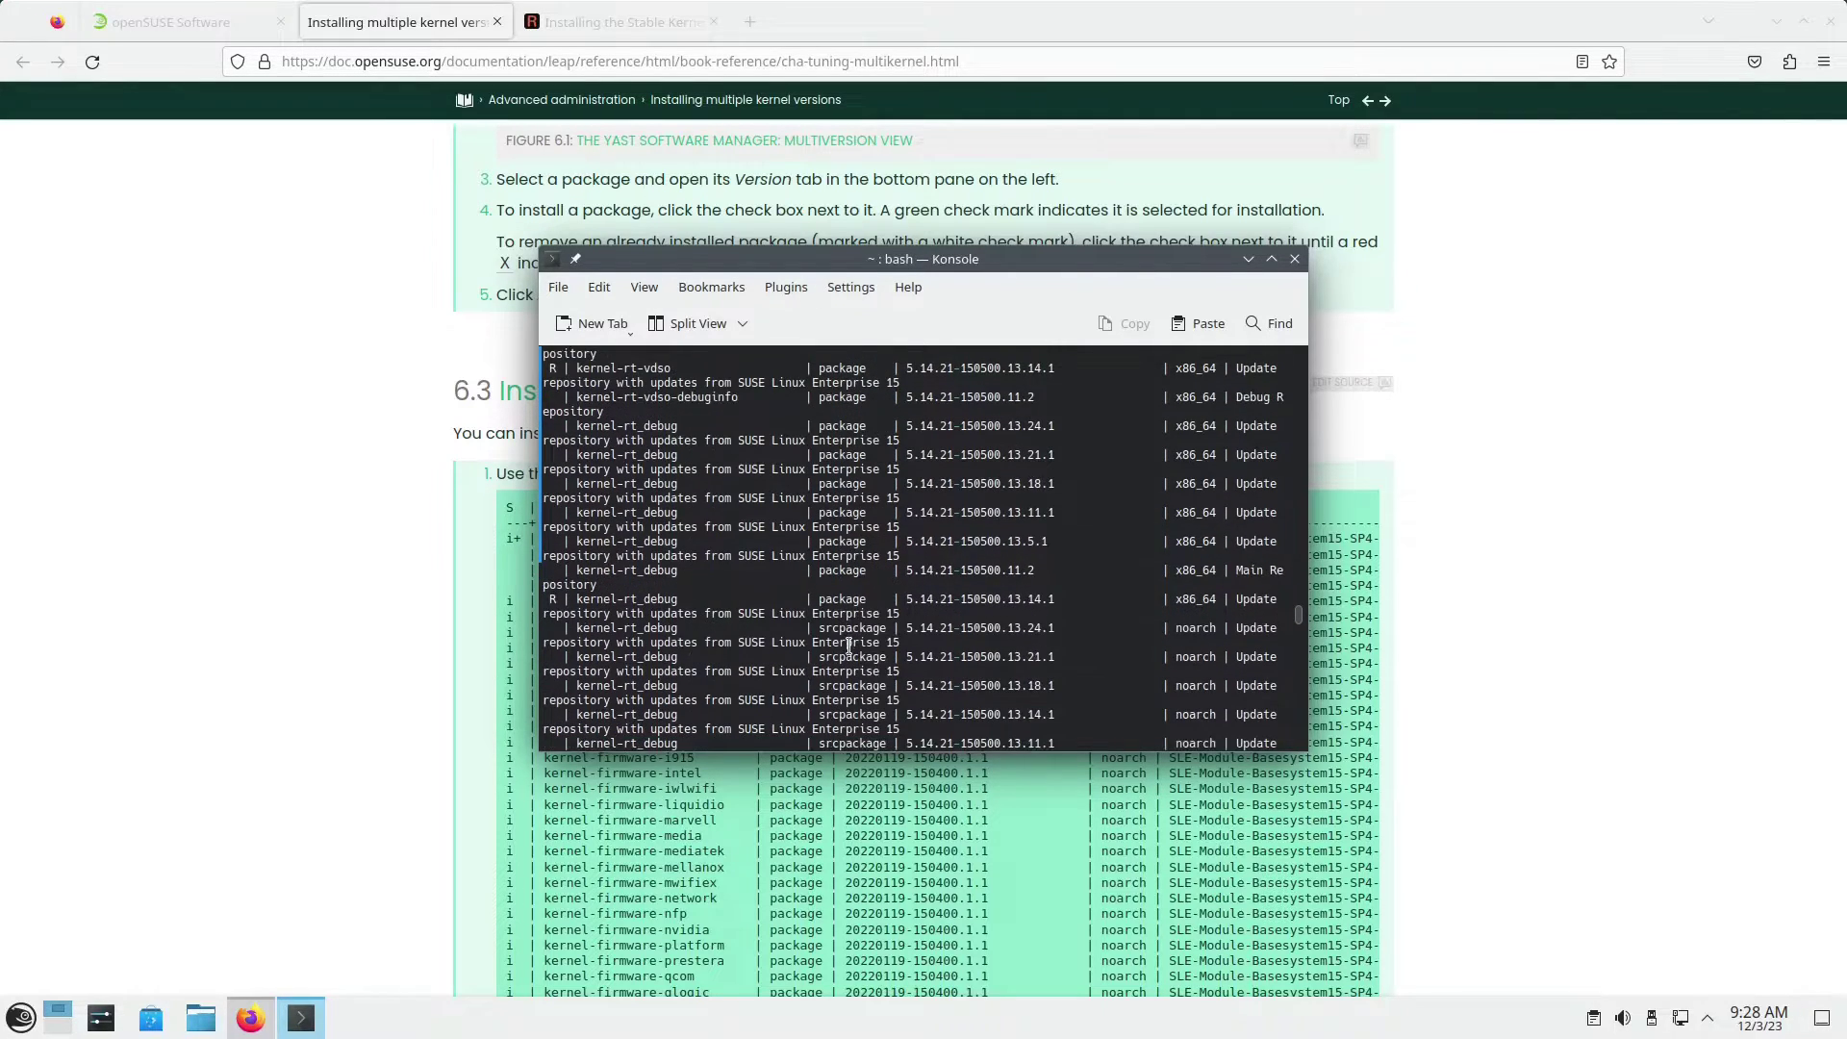
scroll(848, 646, "up", 10)
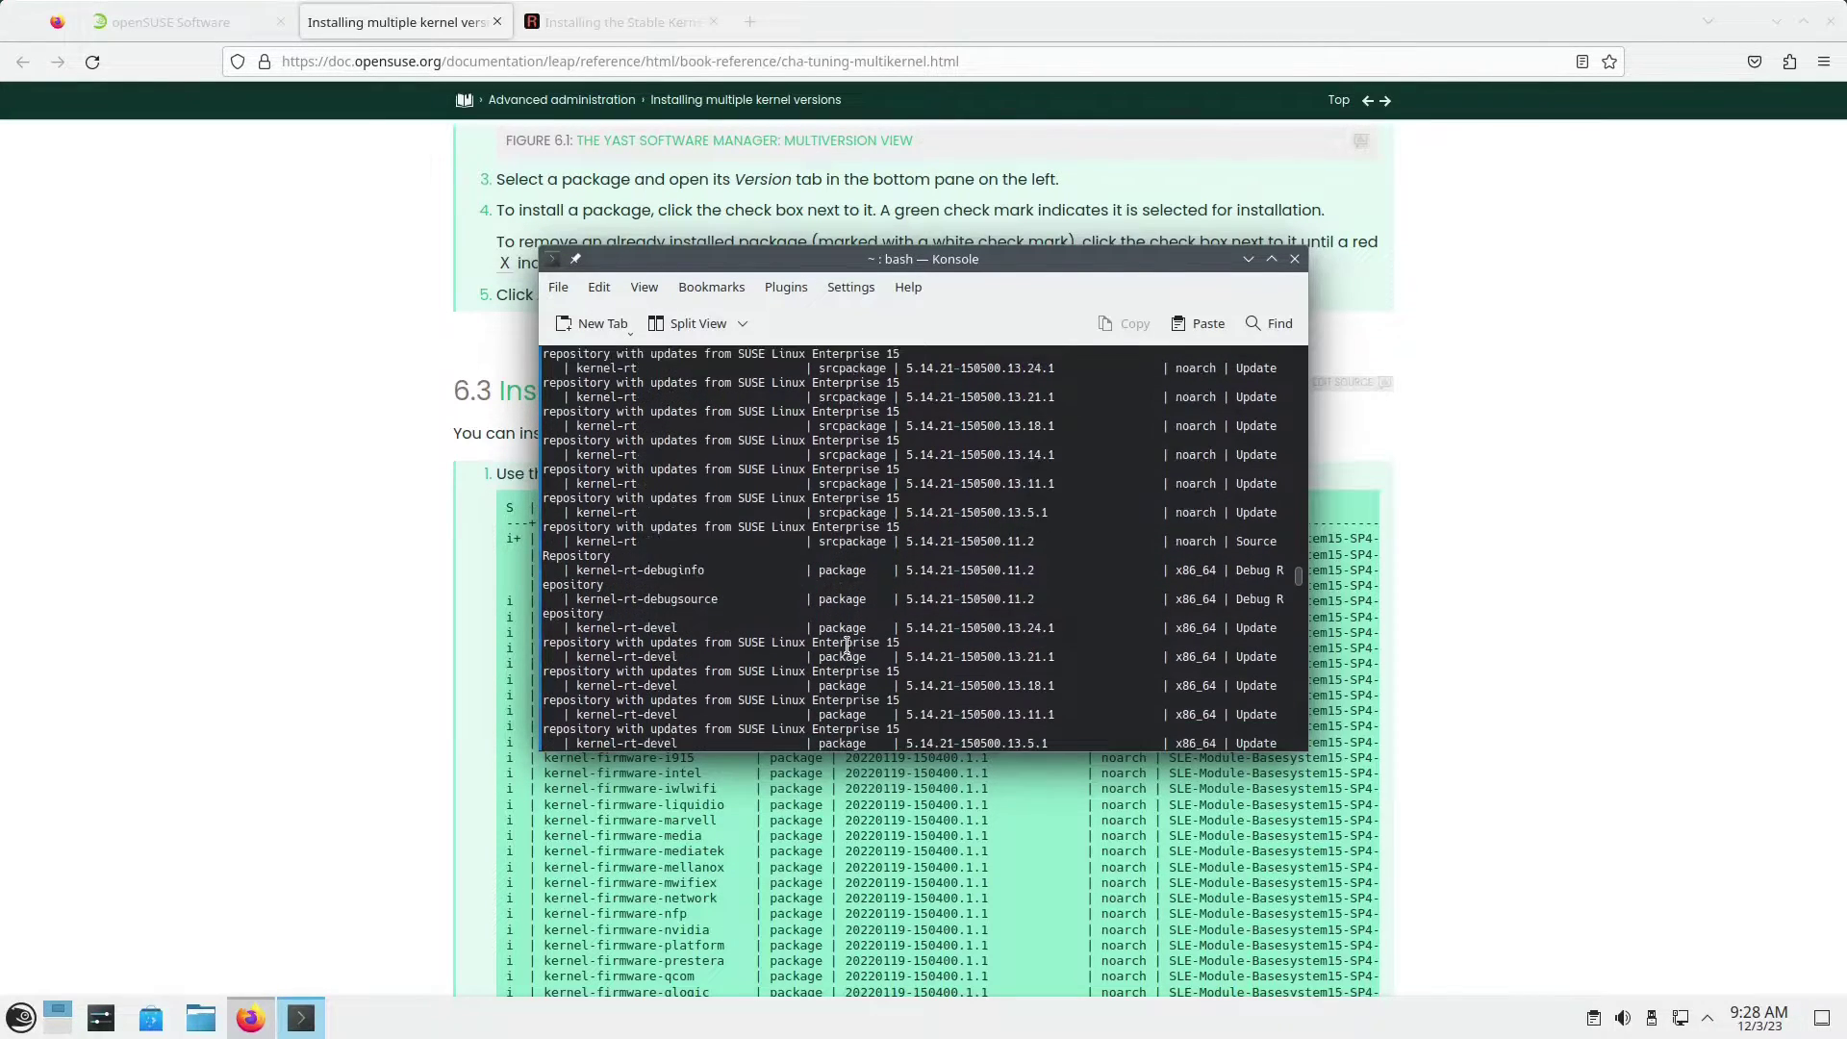
scroll(846, 646, "up", 10)
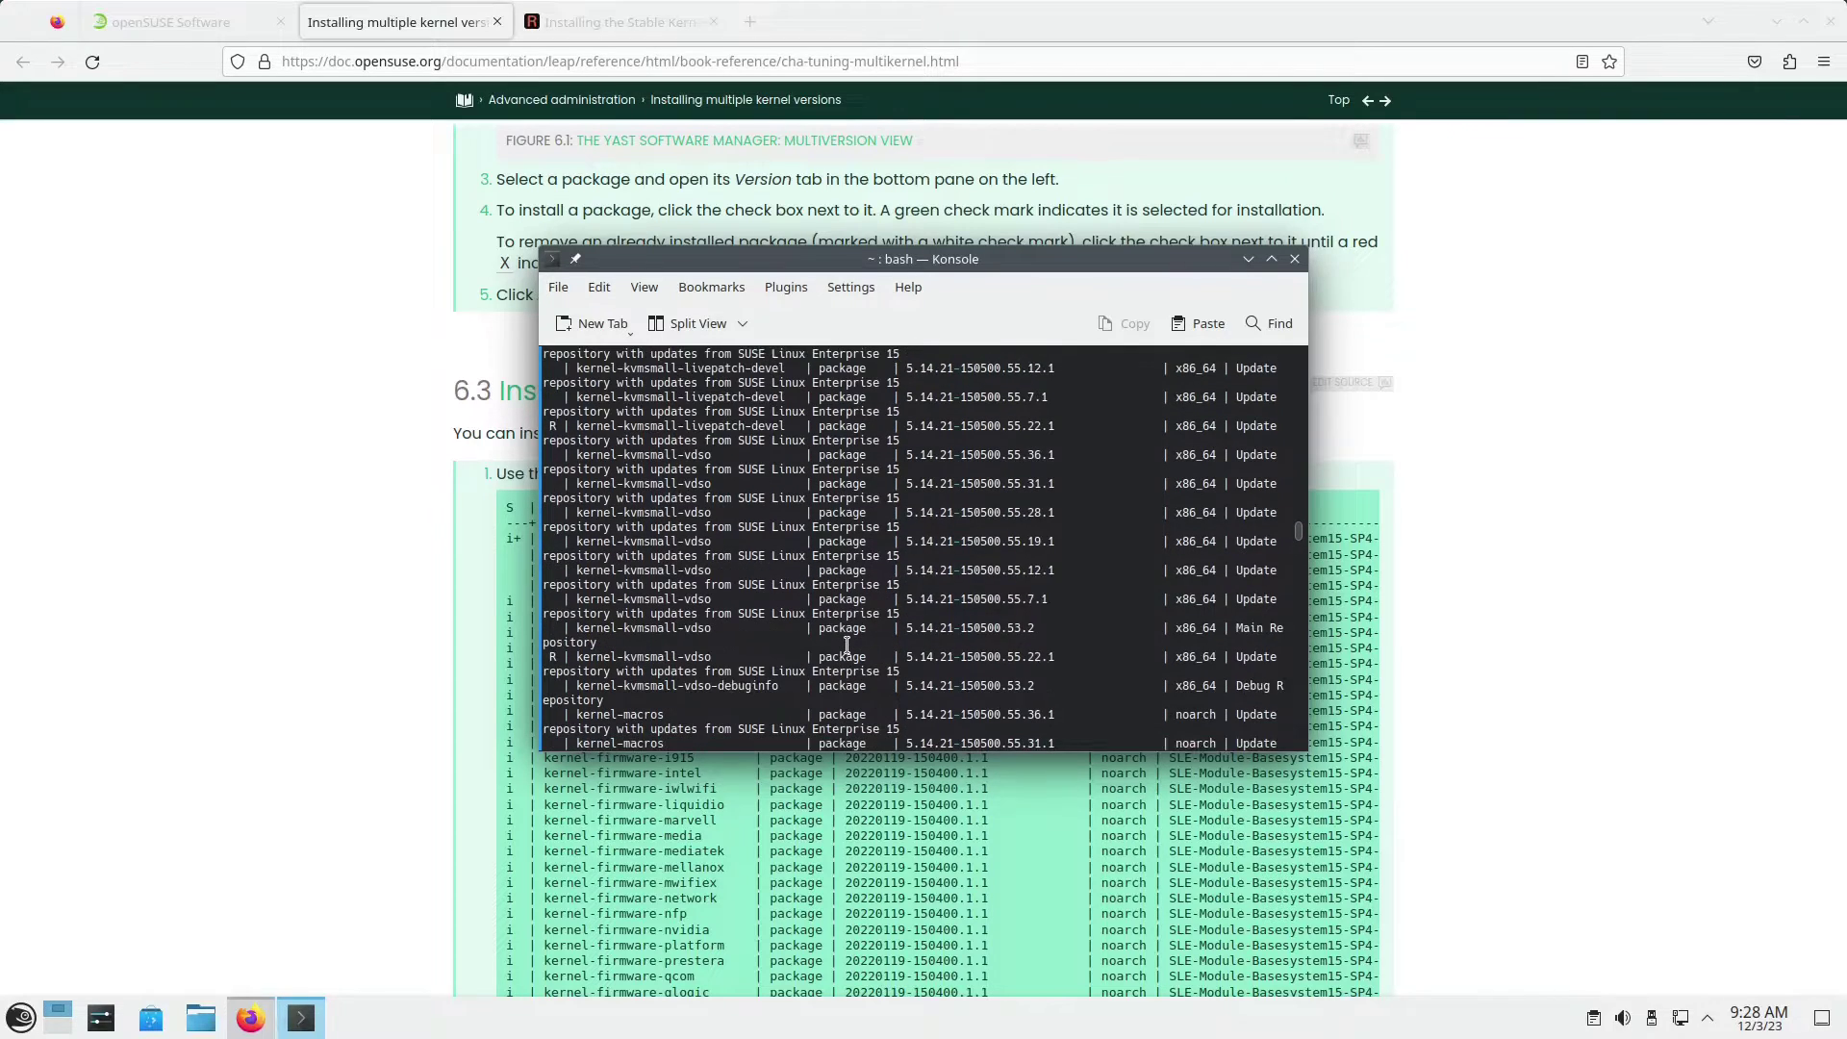
scroll(846, 647, "down", 15)
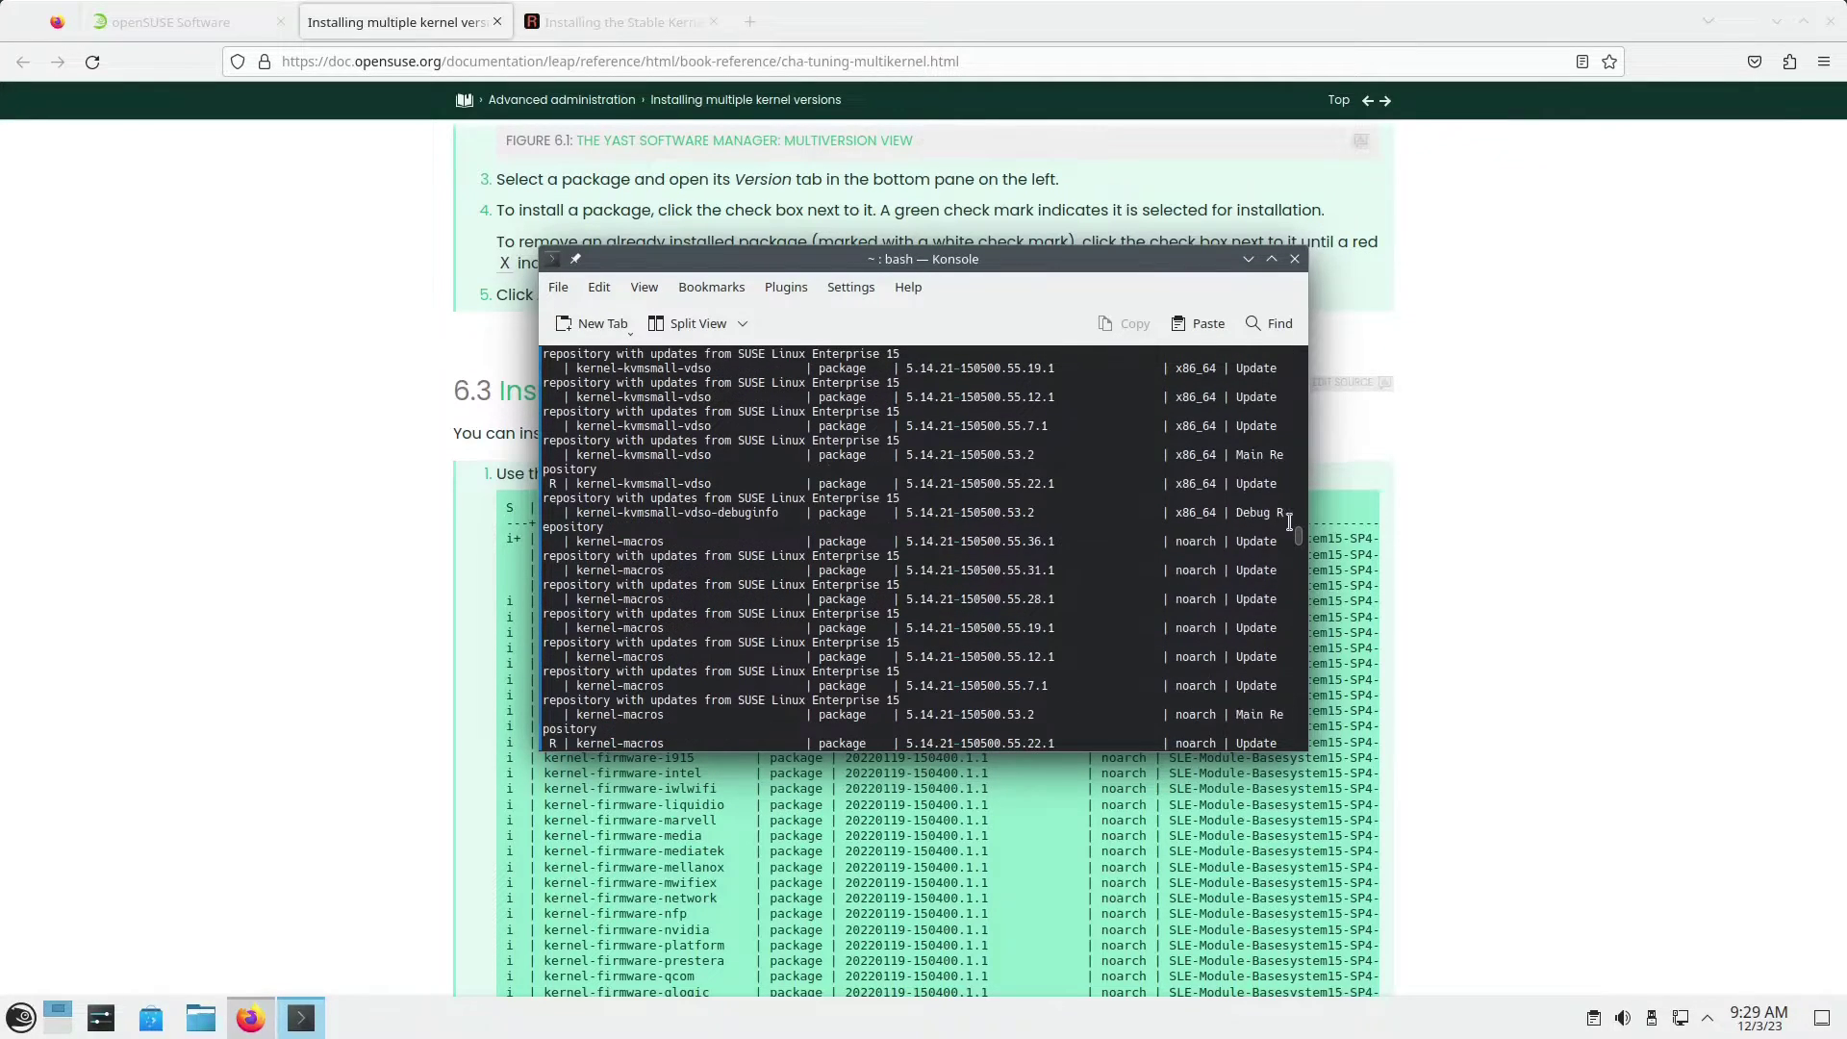
left_click_drag(1299, 546, 1308, 765)
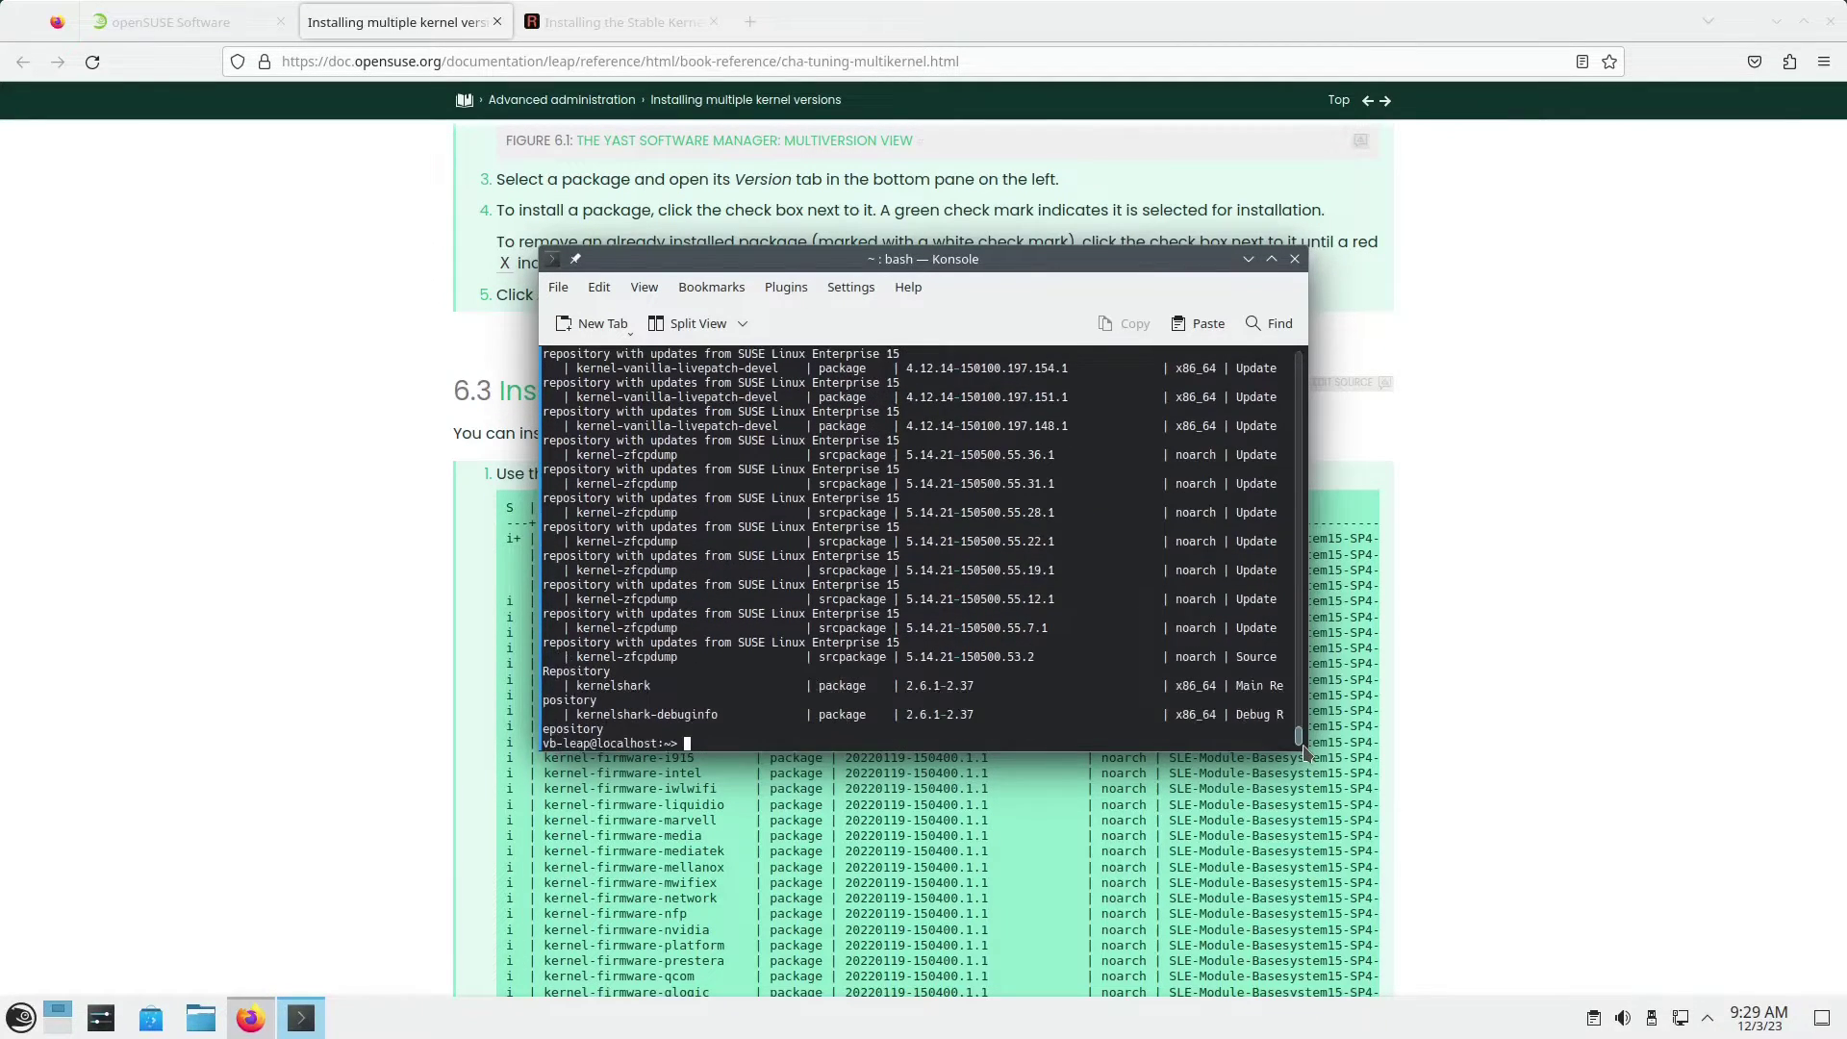
Step: Review the docs' section 6.4 on installing the latest kernel from Kernel:HEAD and its warning
left_click(1502, 743)
scroll(1308, 799, "down", 7)
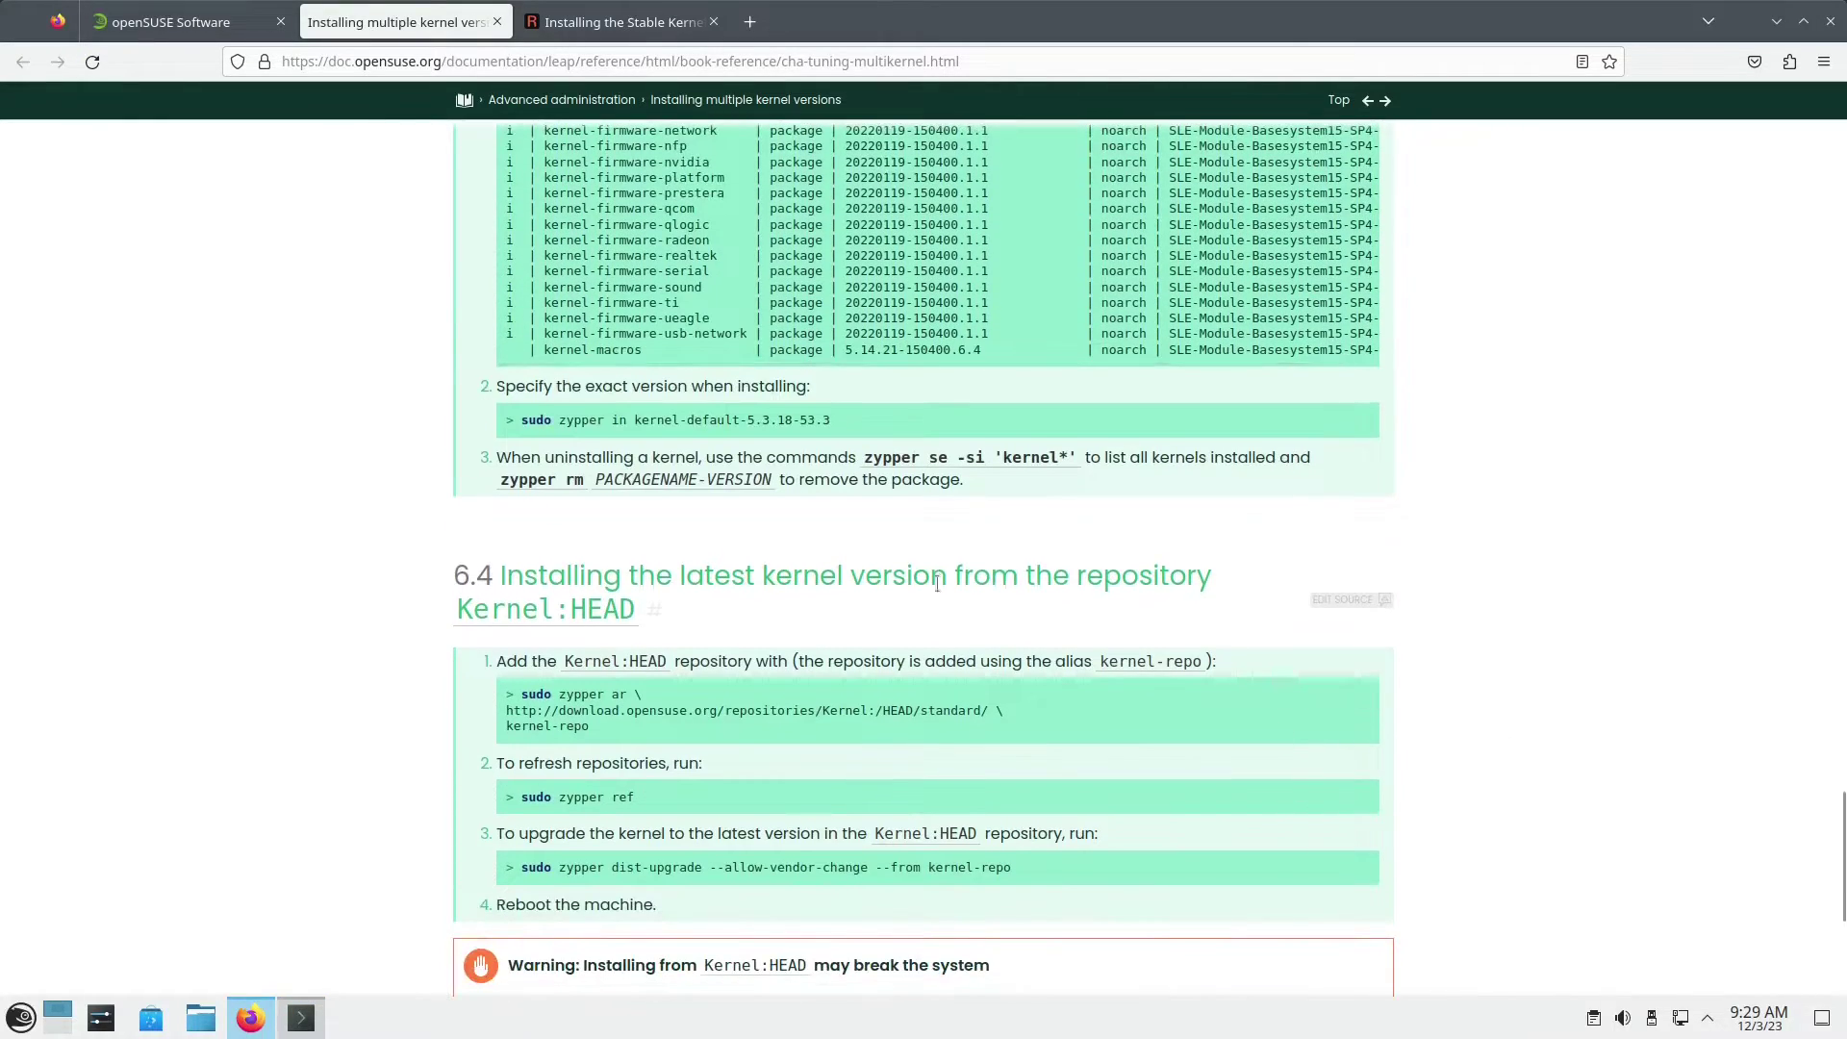
left_click_drag(682, 576, 1202, 606)
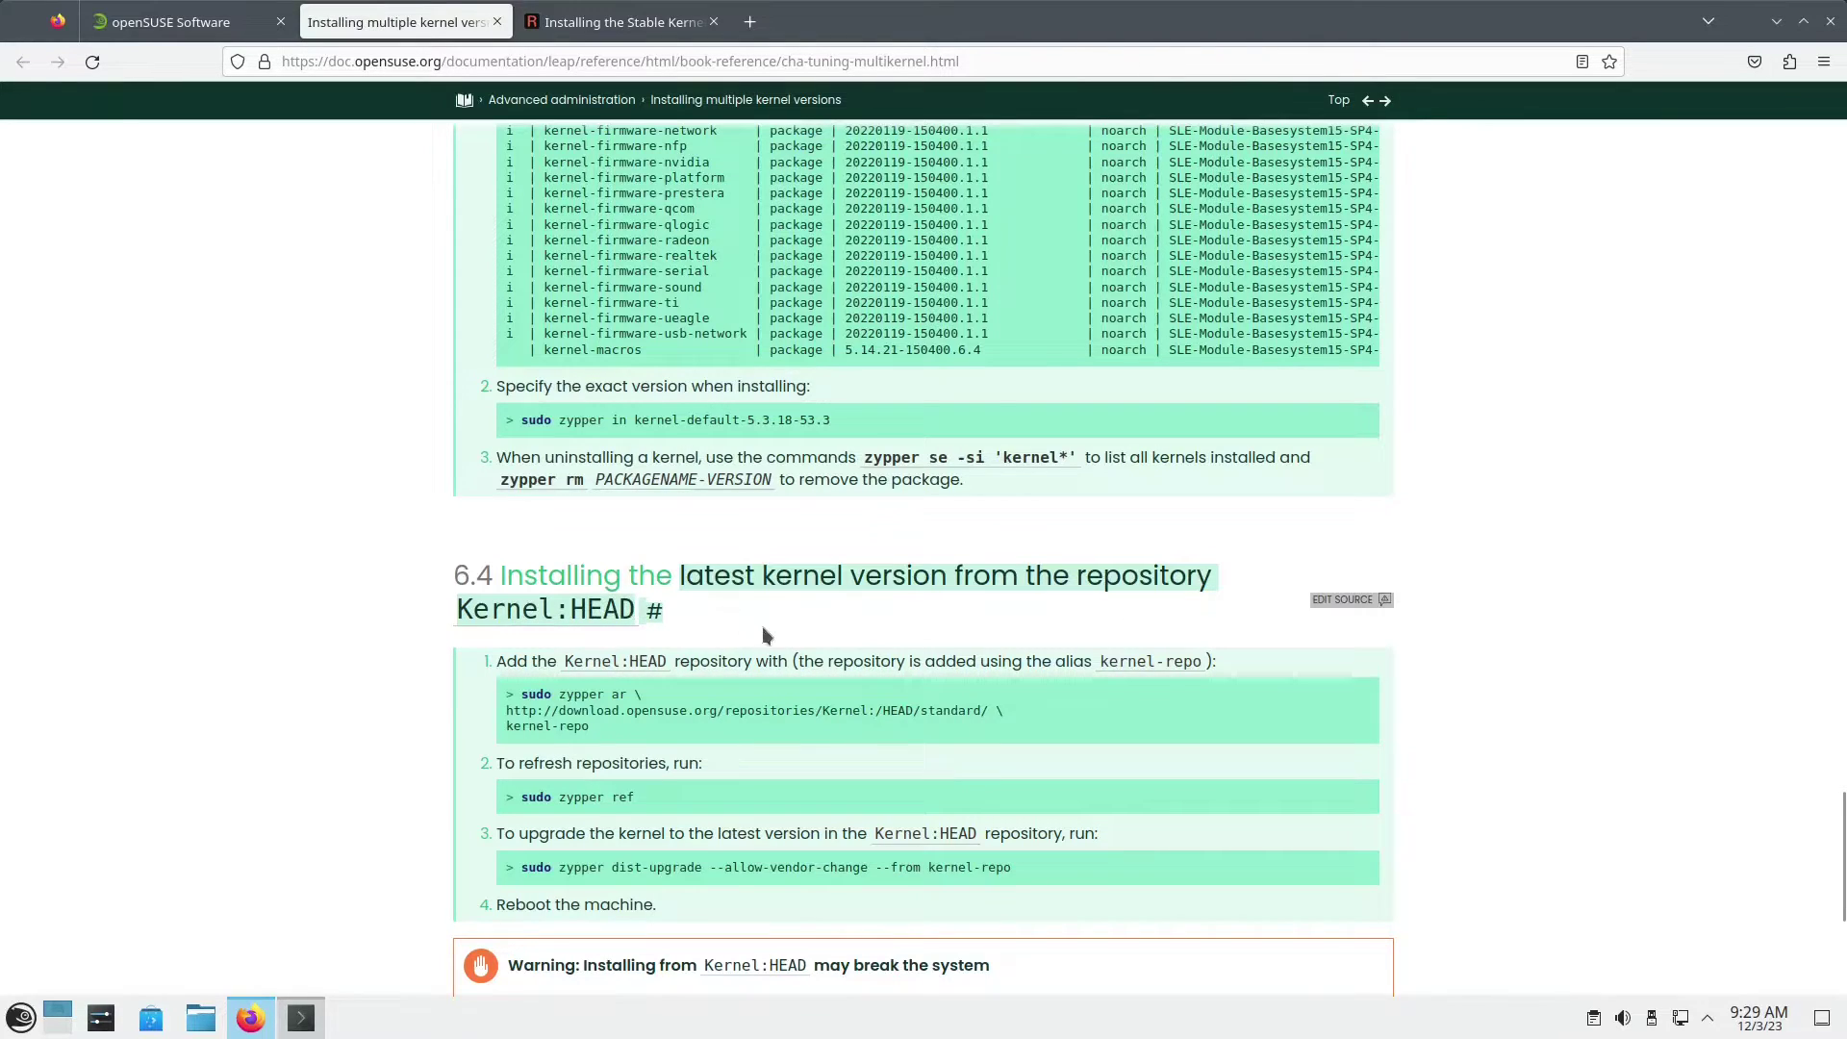
scroll(864, 681, "down", 2)
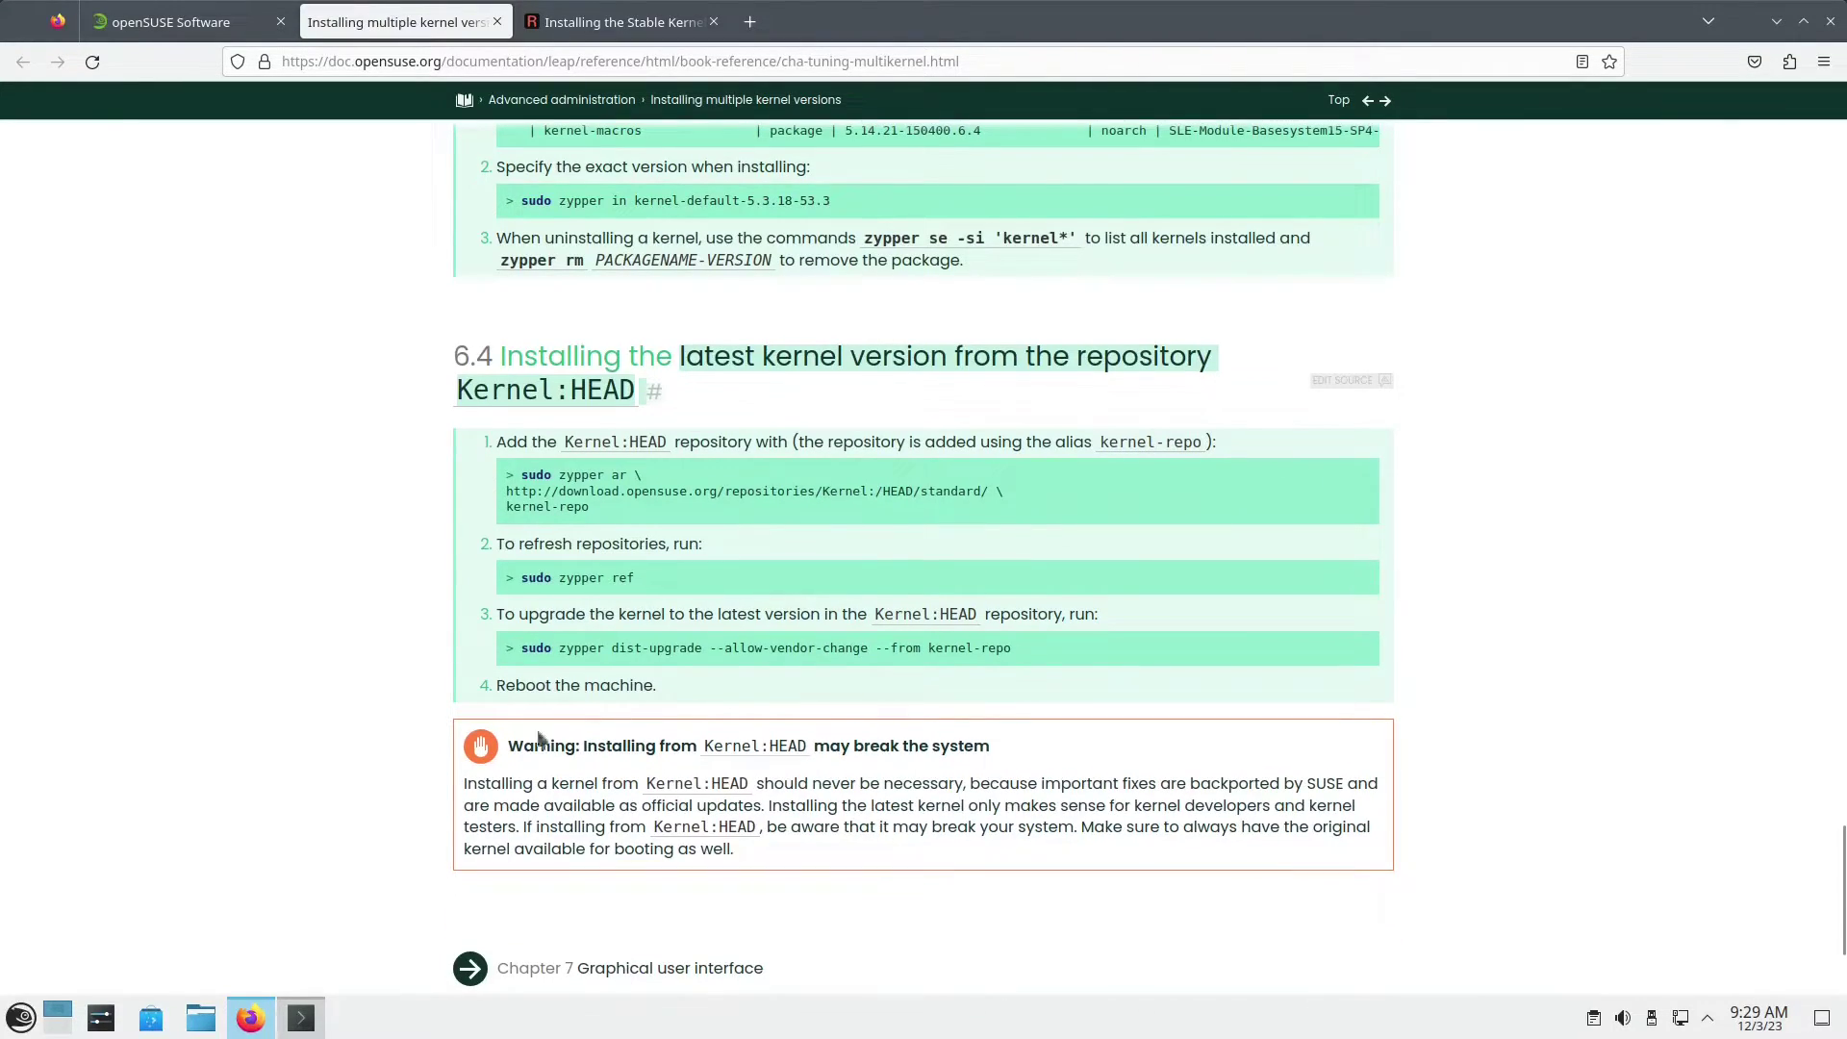
left_click_drag(509, 747, 1035, 758)
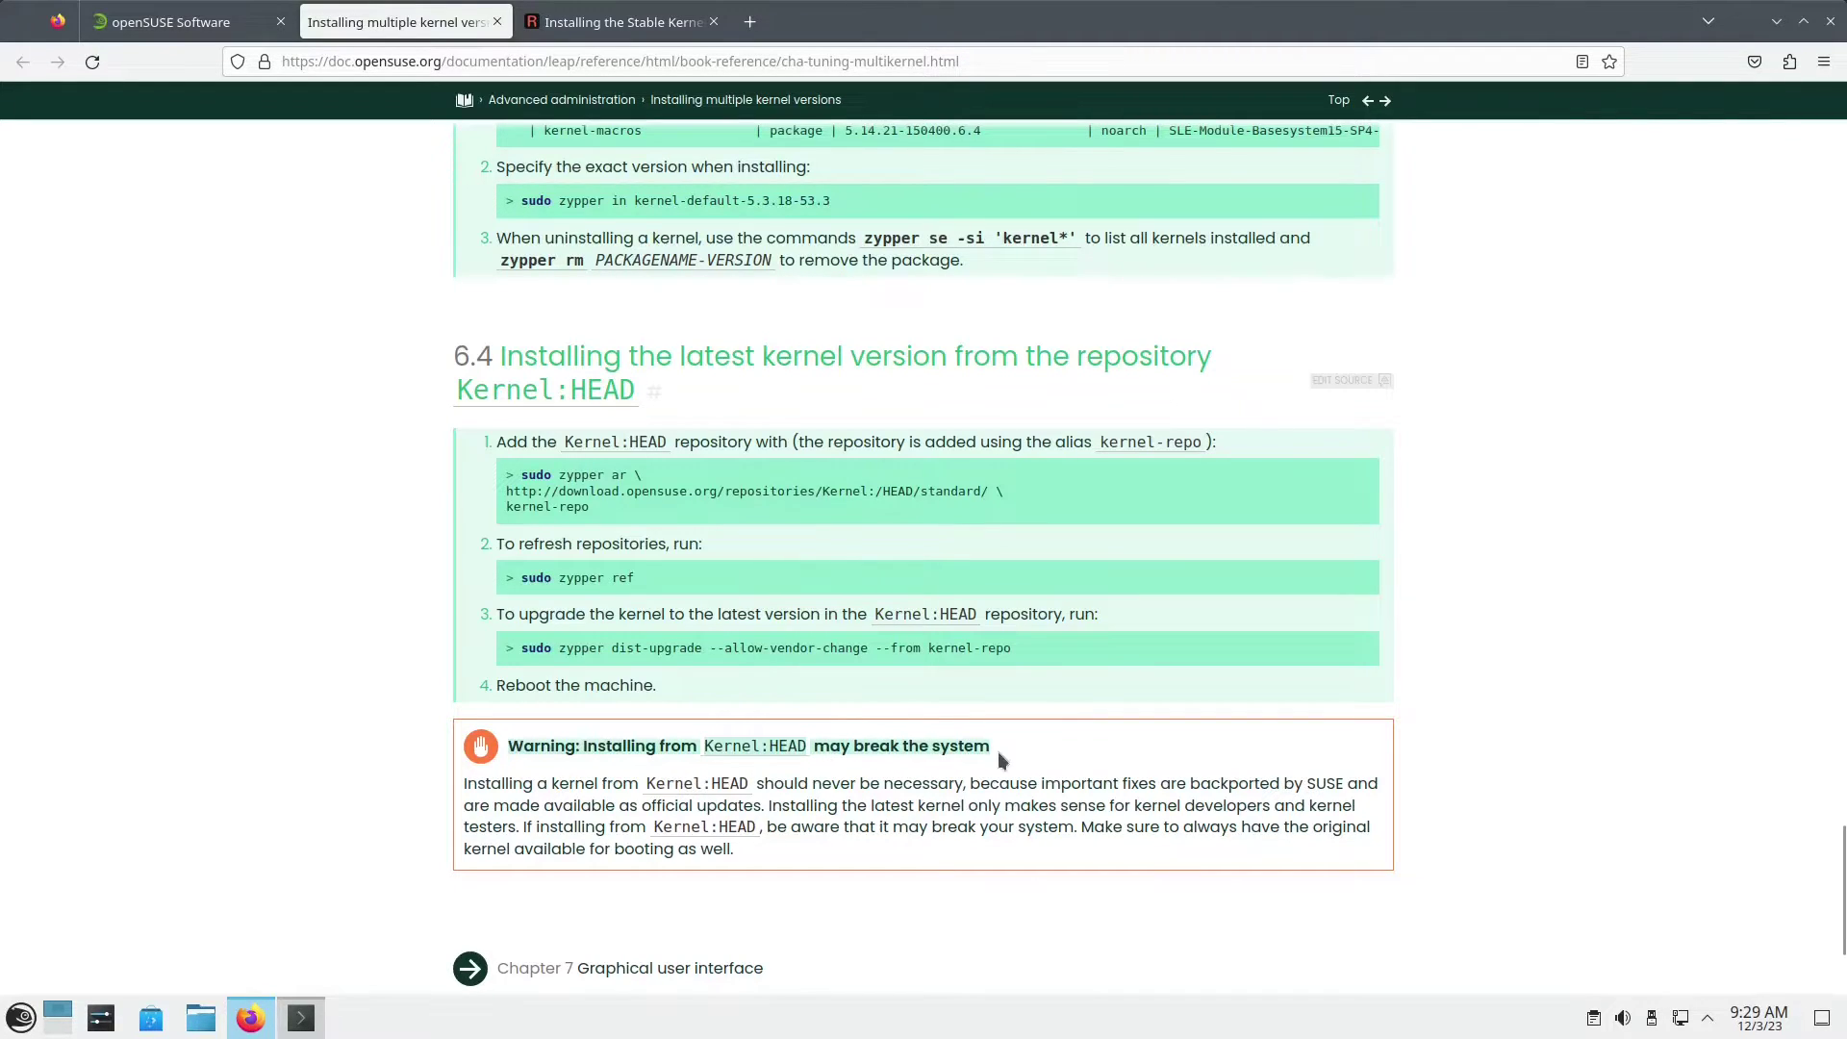
scroll(1044, 744, "up", 4)
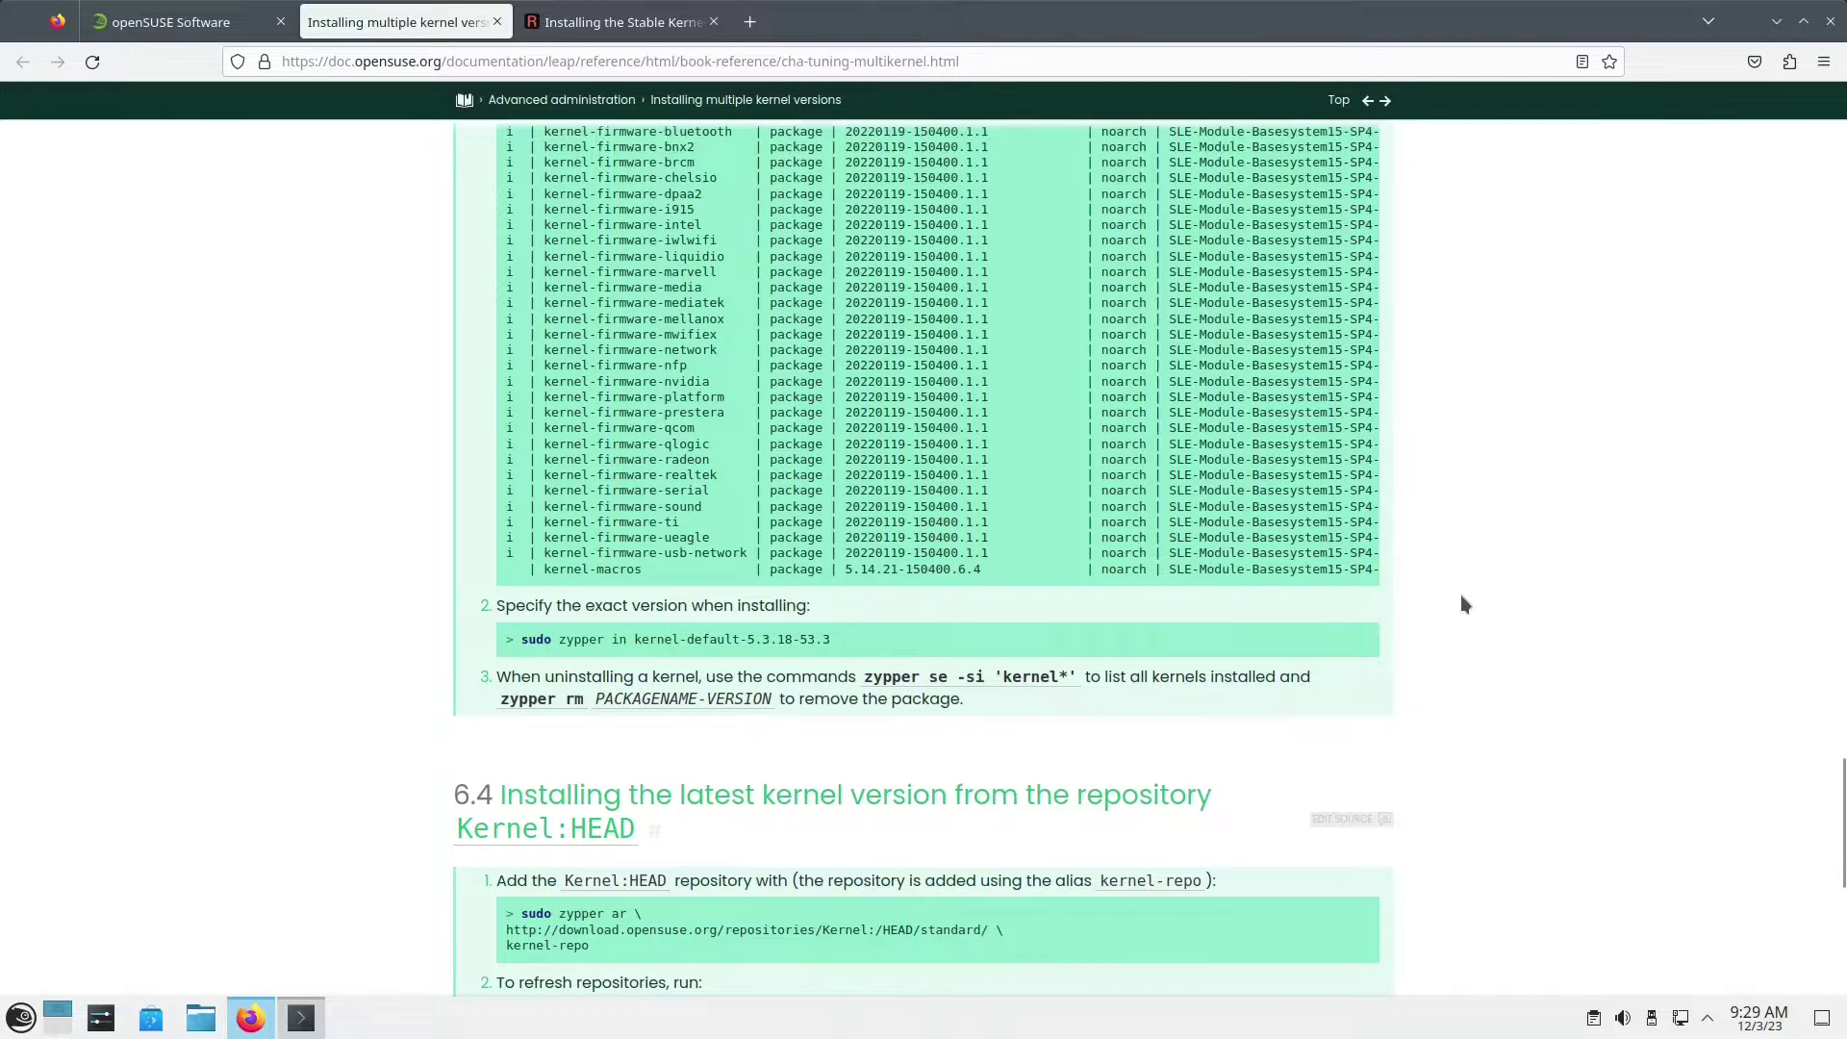
Step: In the Rockstor backport guide, select the first Kernel_stable_Backport zypper addrepo line
left_click(577, 22)
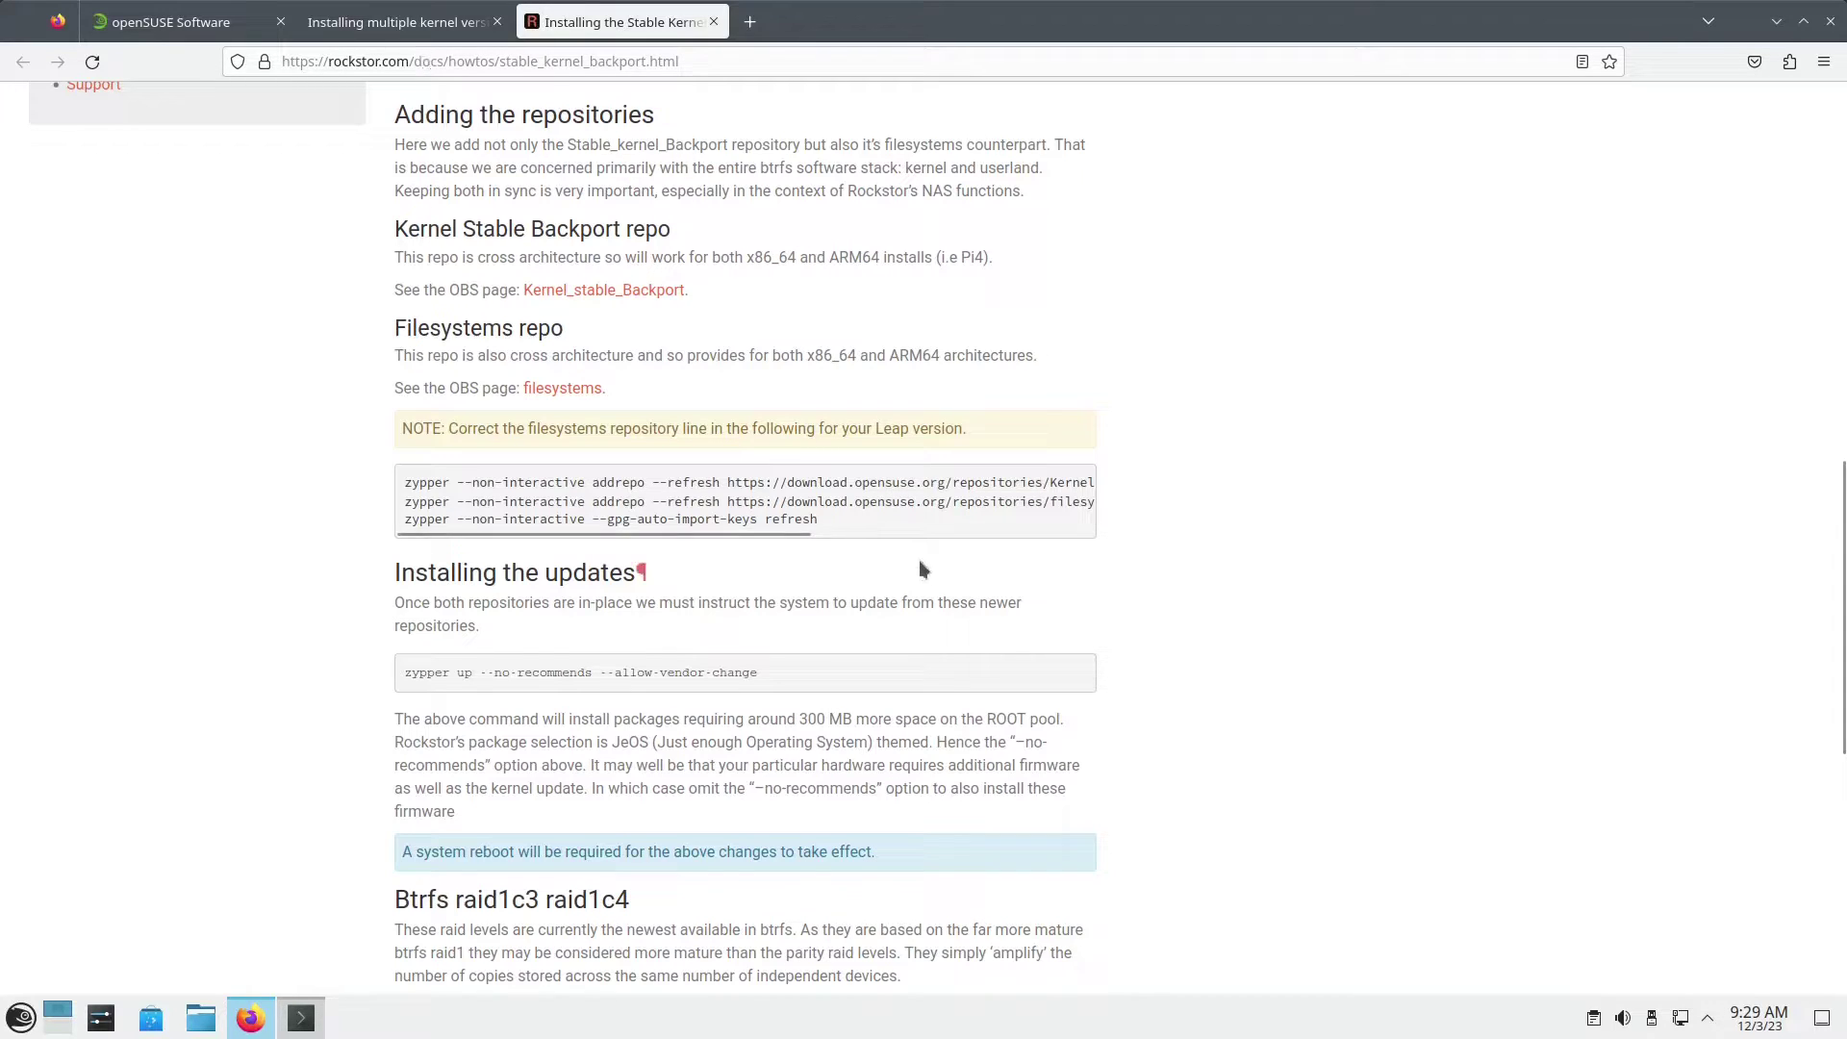
scroll(928, 579, "up", 2)
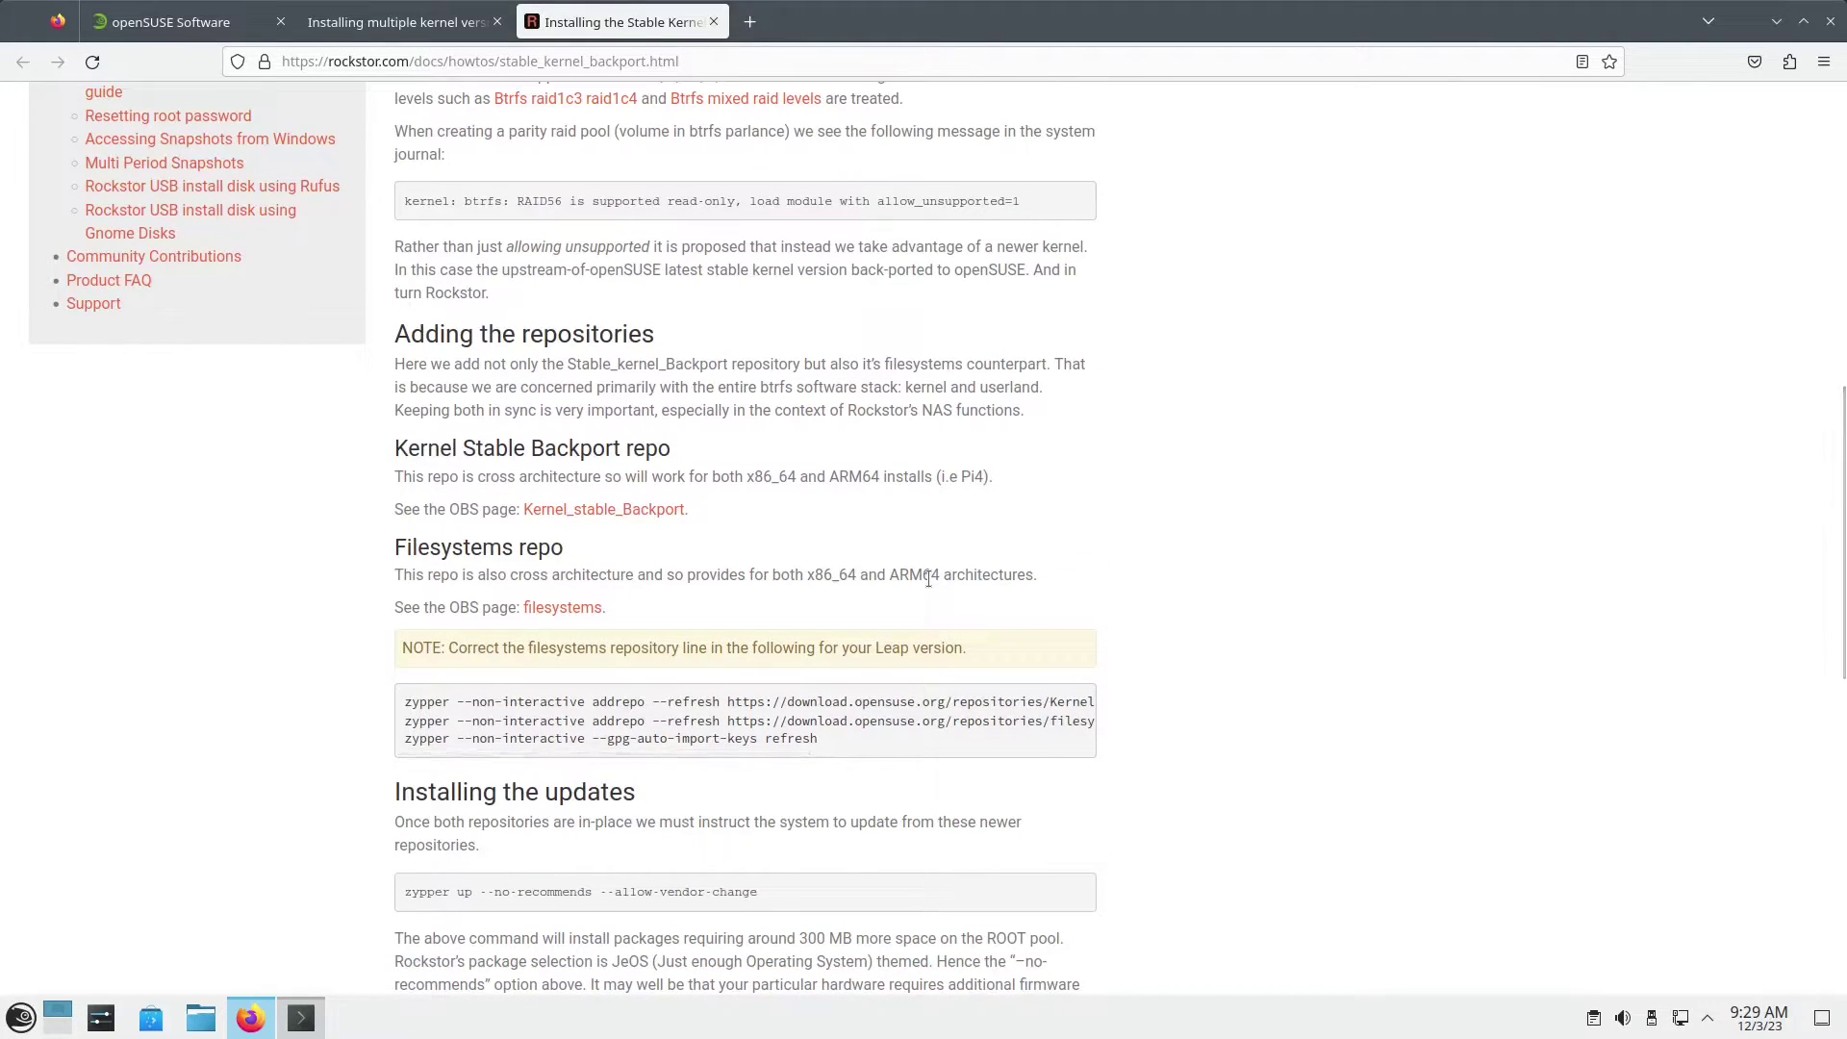
scroll(927, 579, "up", 4)
scroll(927, 579, "up", 4)
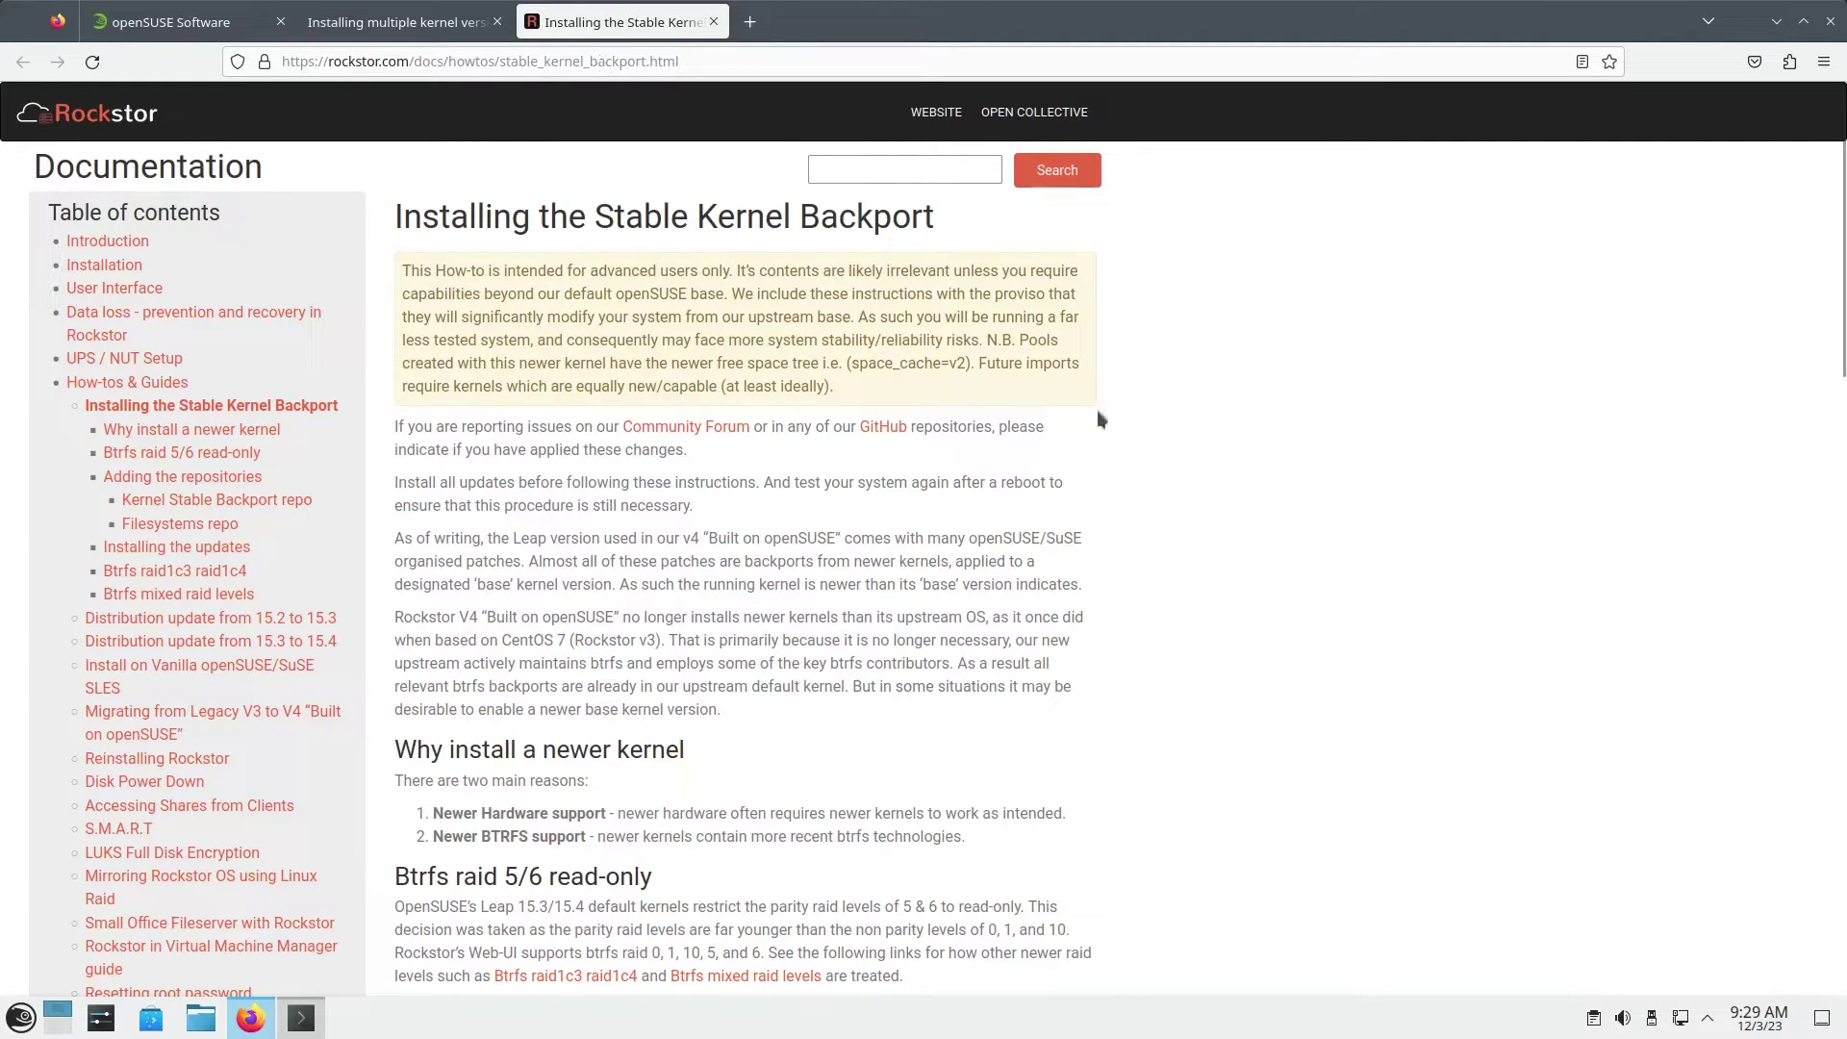
scroll(1103, 572, "down", 6)
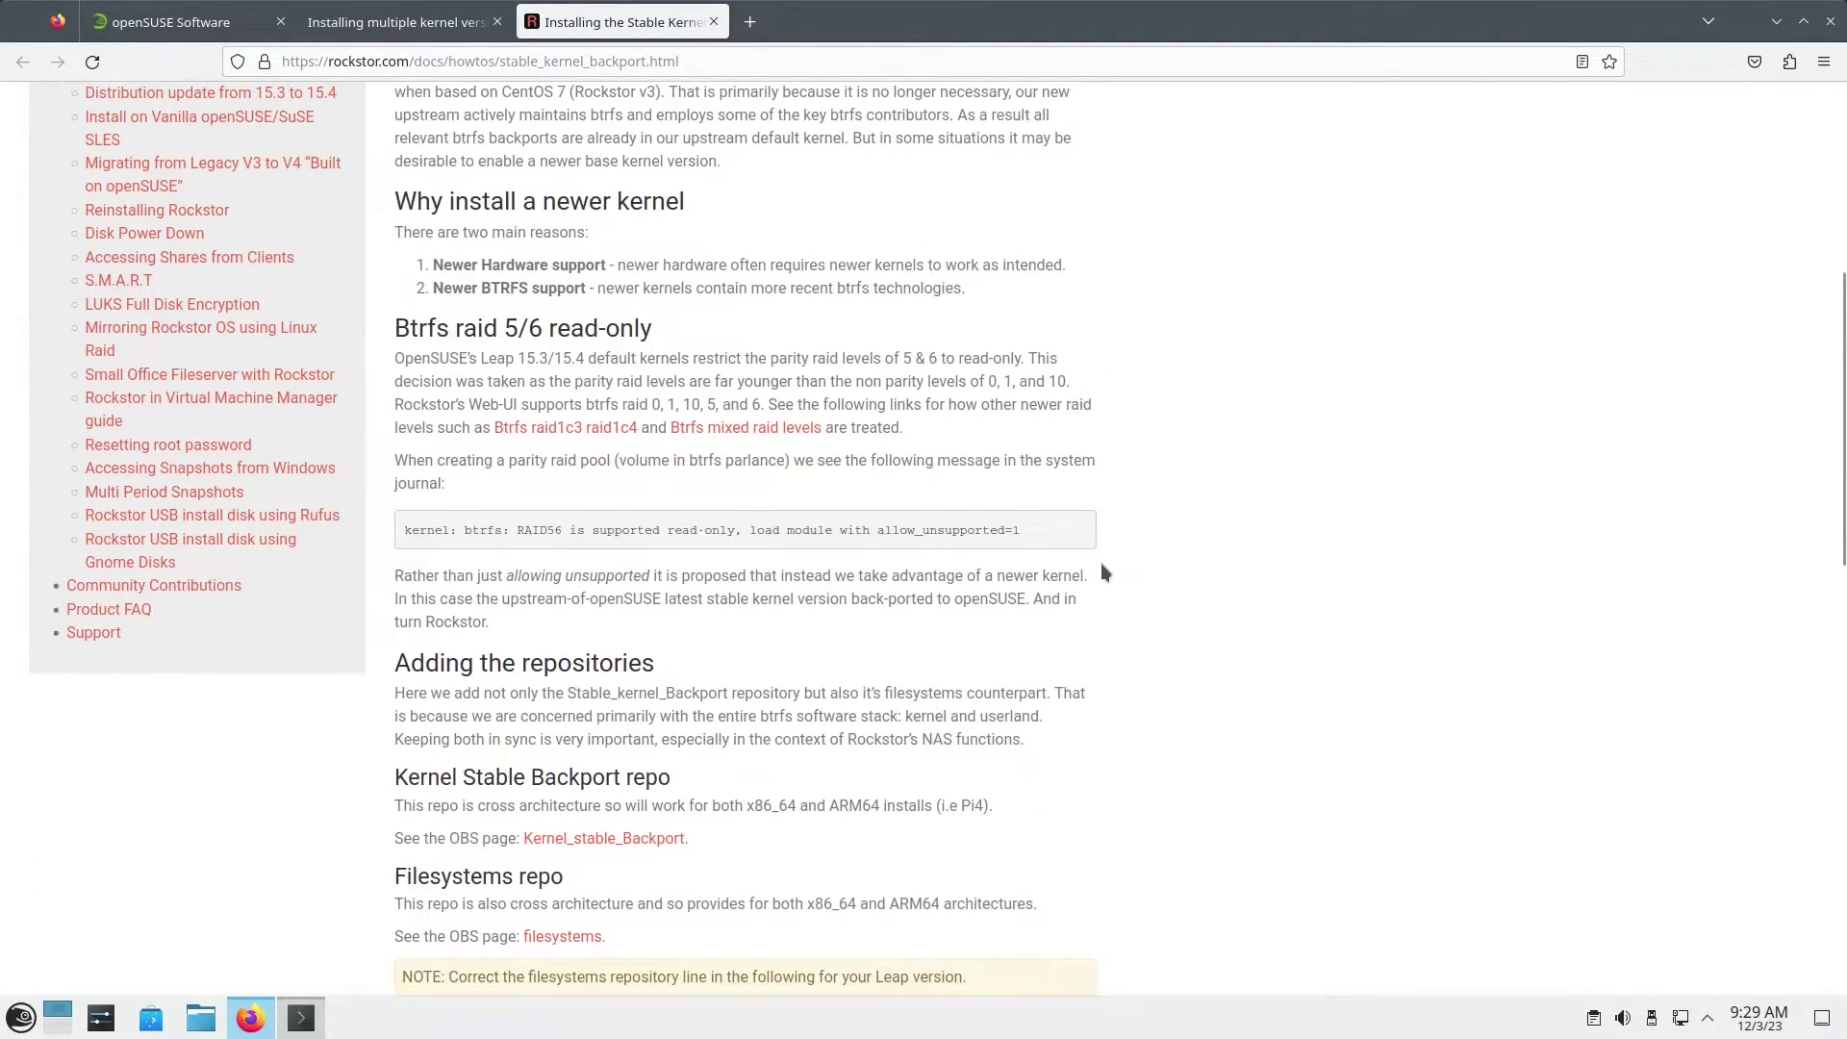
scroll(1103, 572, "down", 2)
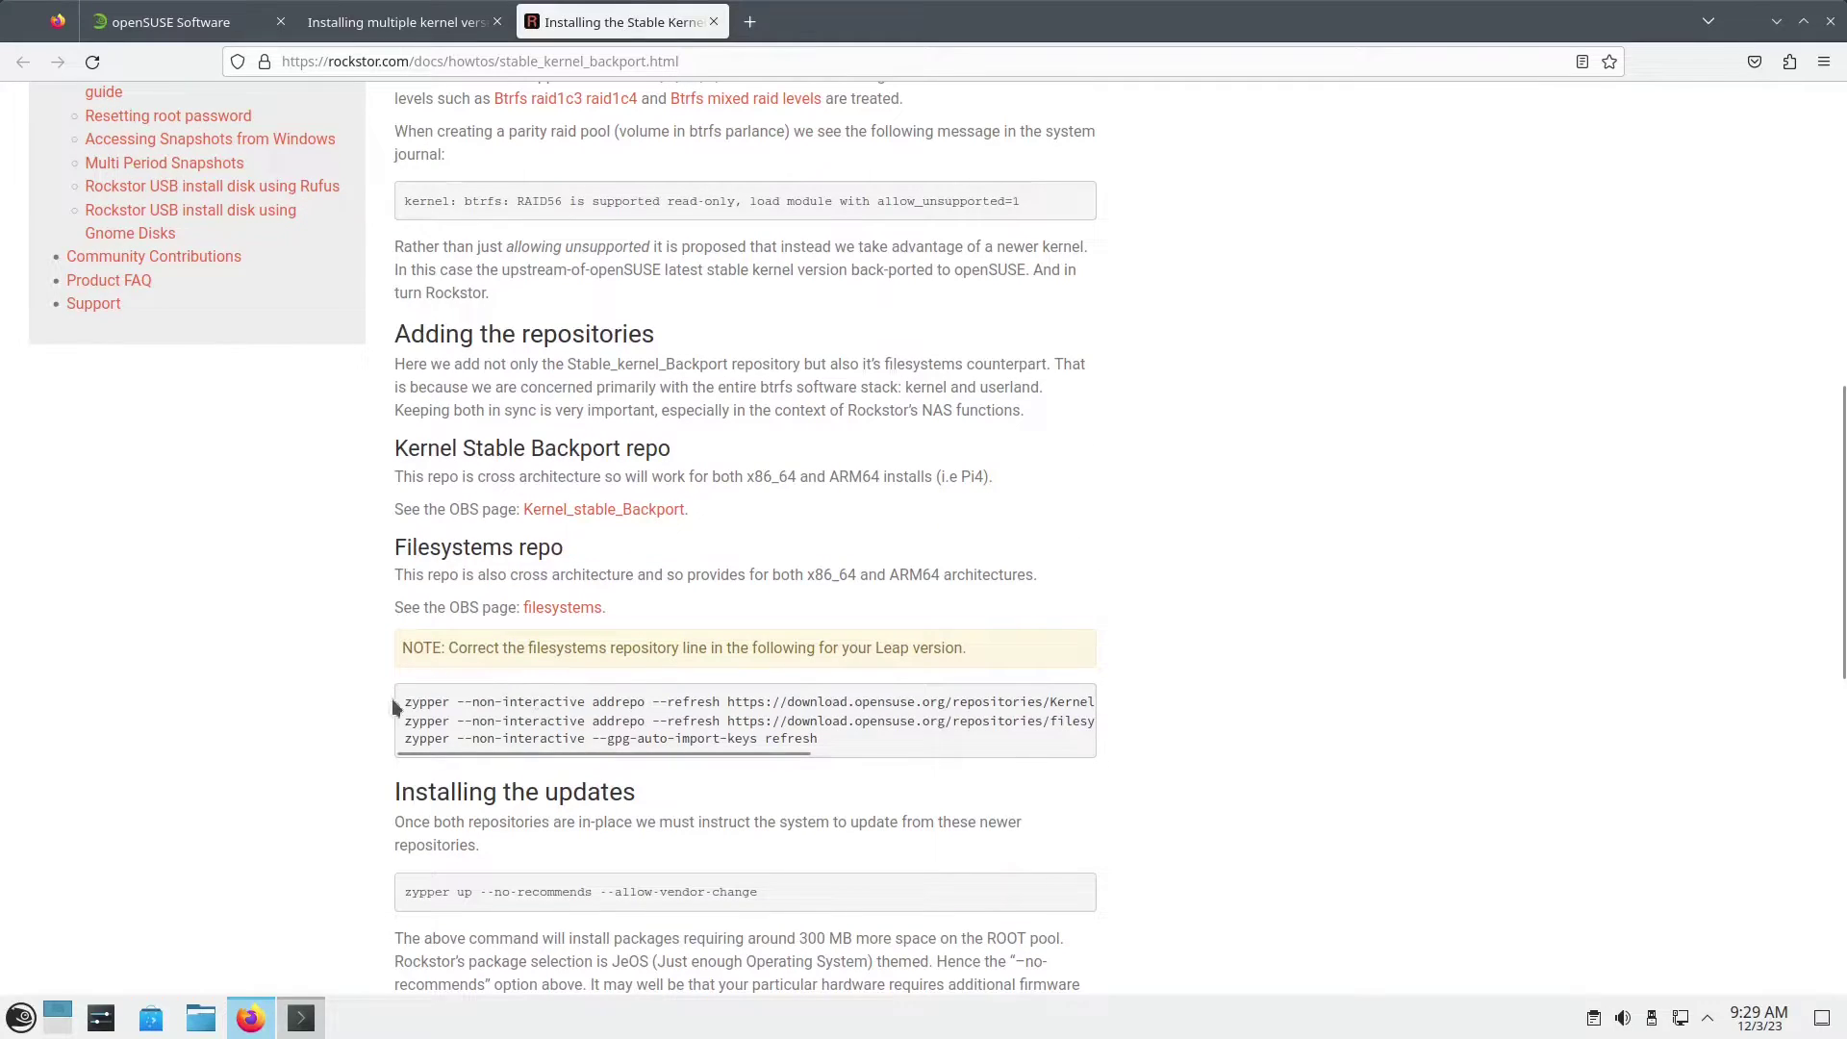
left_click_drag(402, 701, 1121, 702)
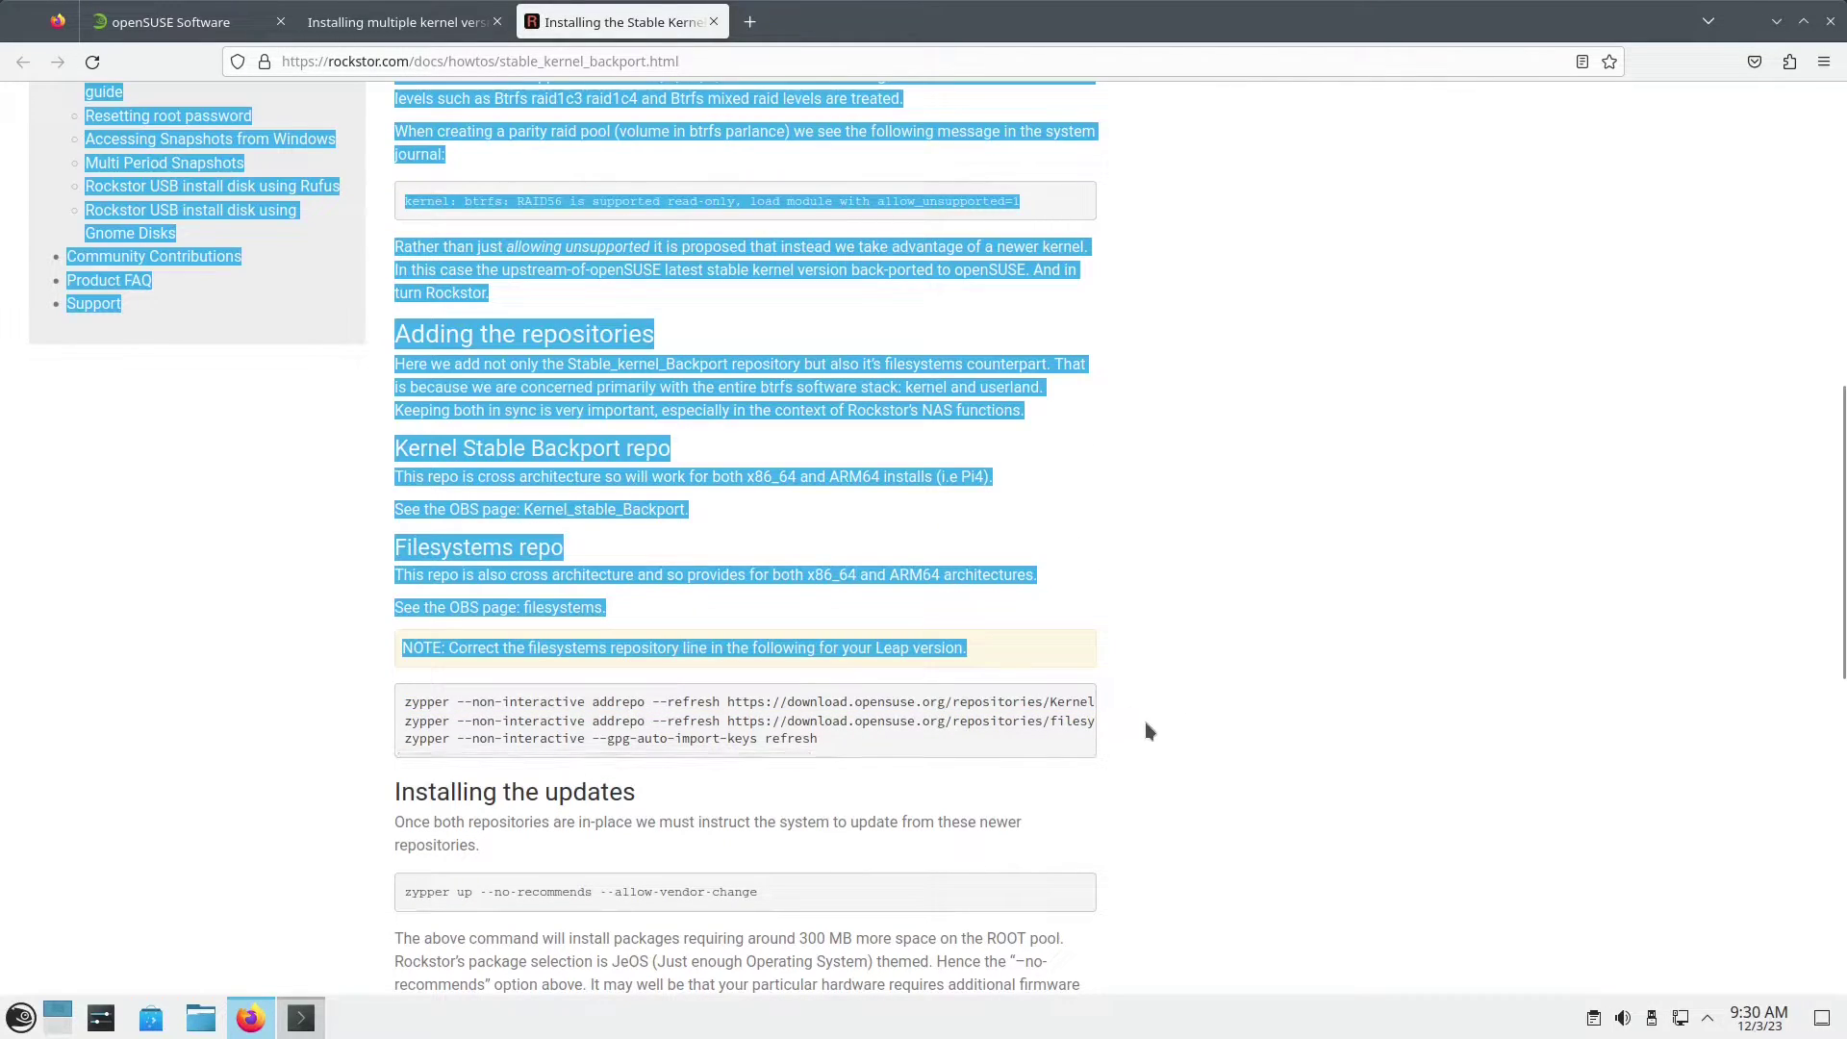
left_click_drag(733, 755, 1122, 741)
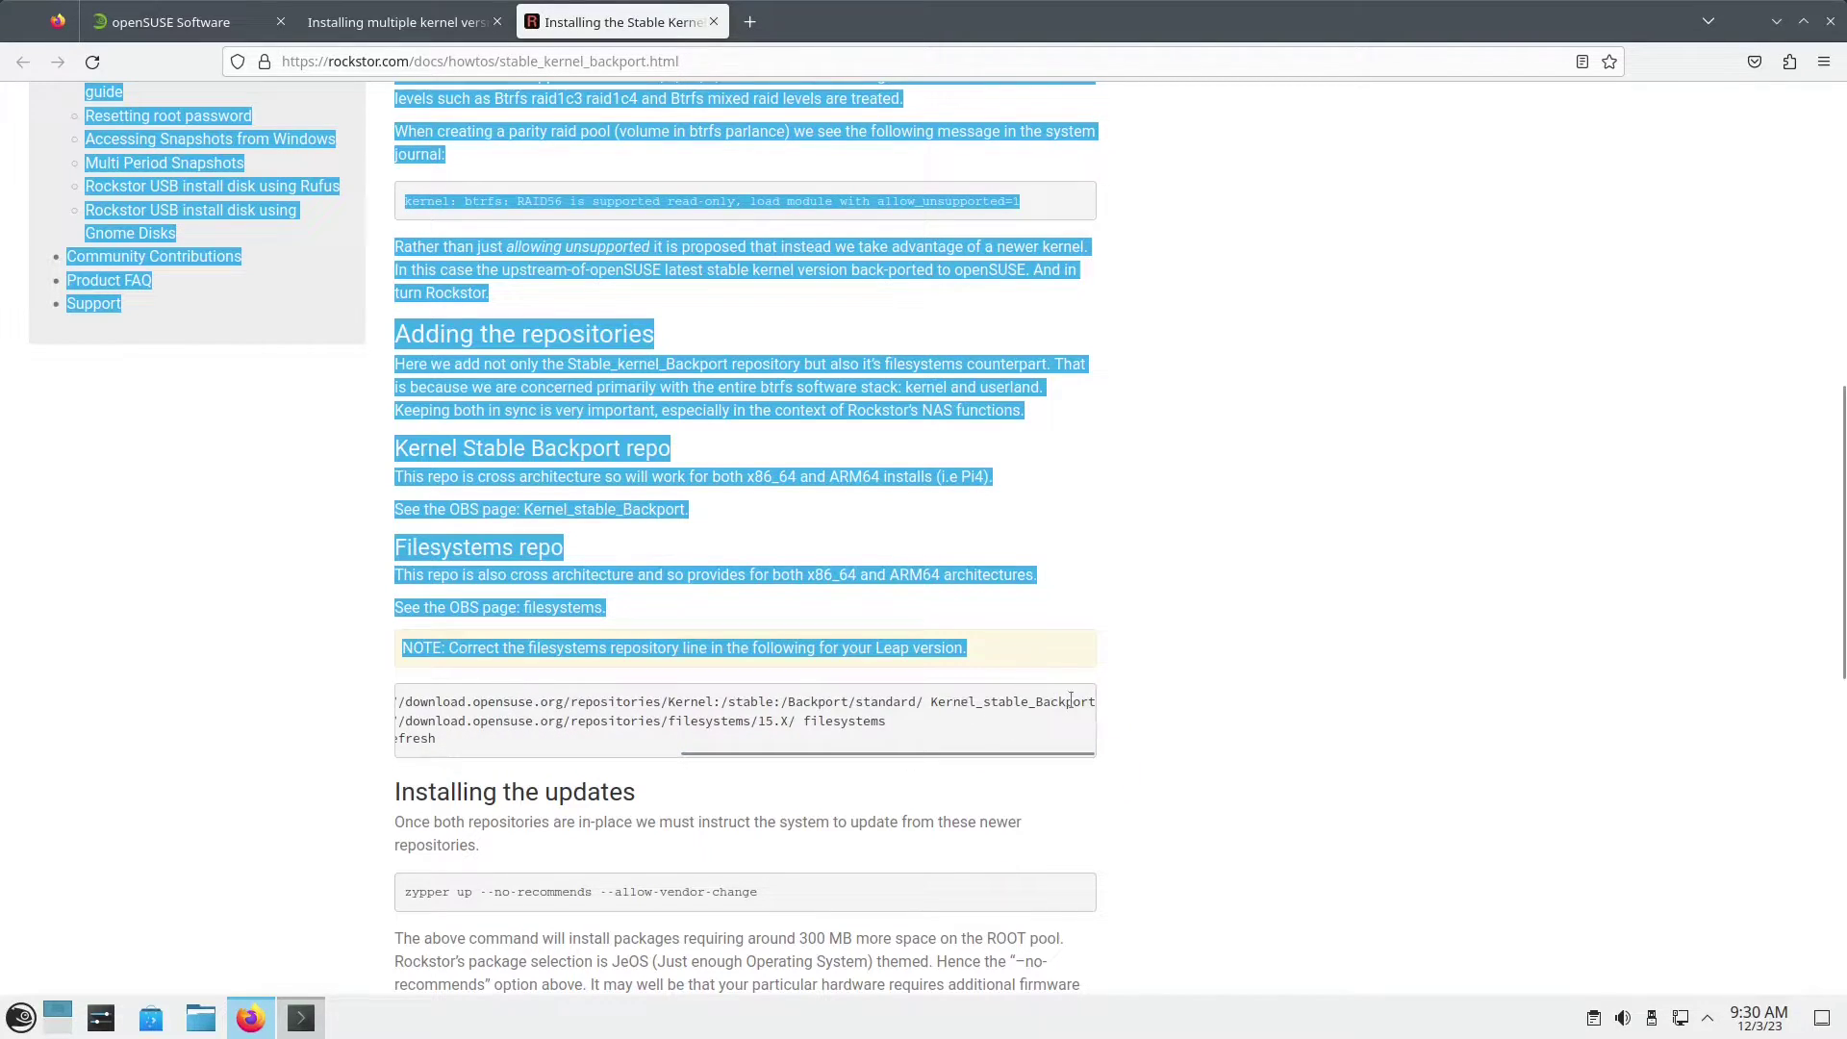
left_click_drag(1092, 701, 388, 701)
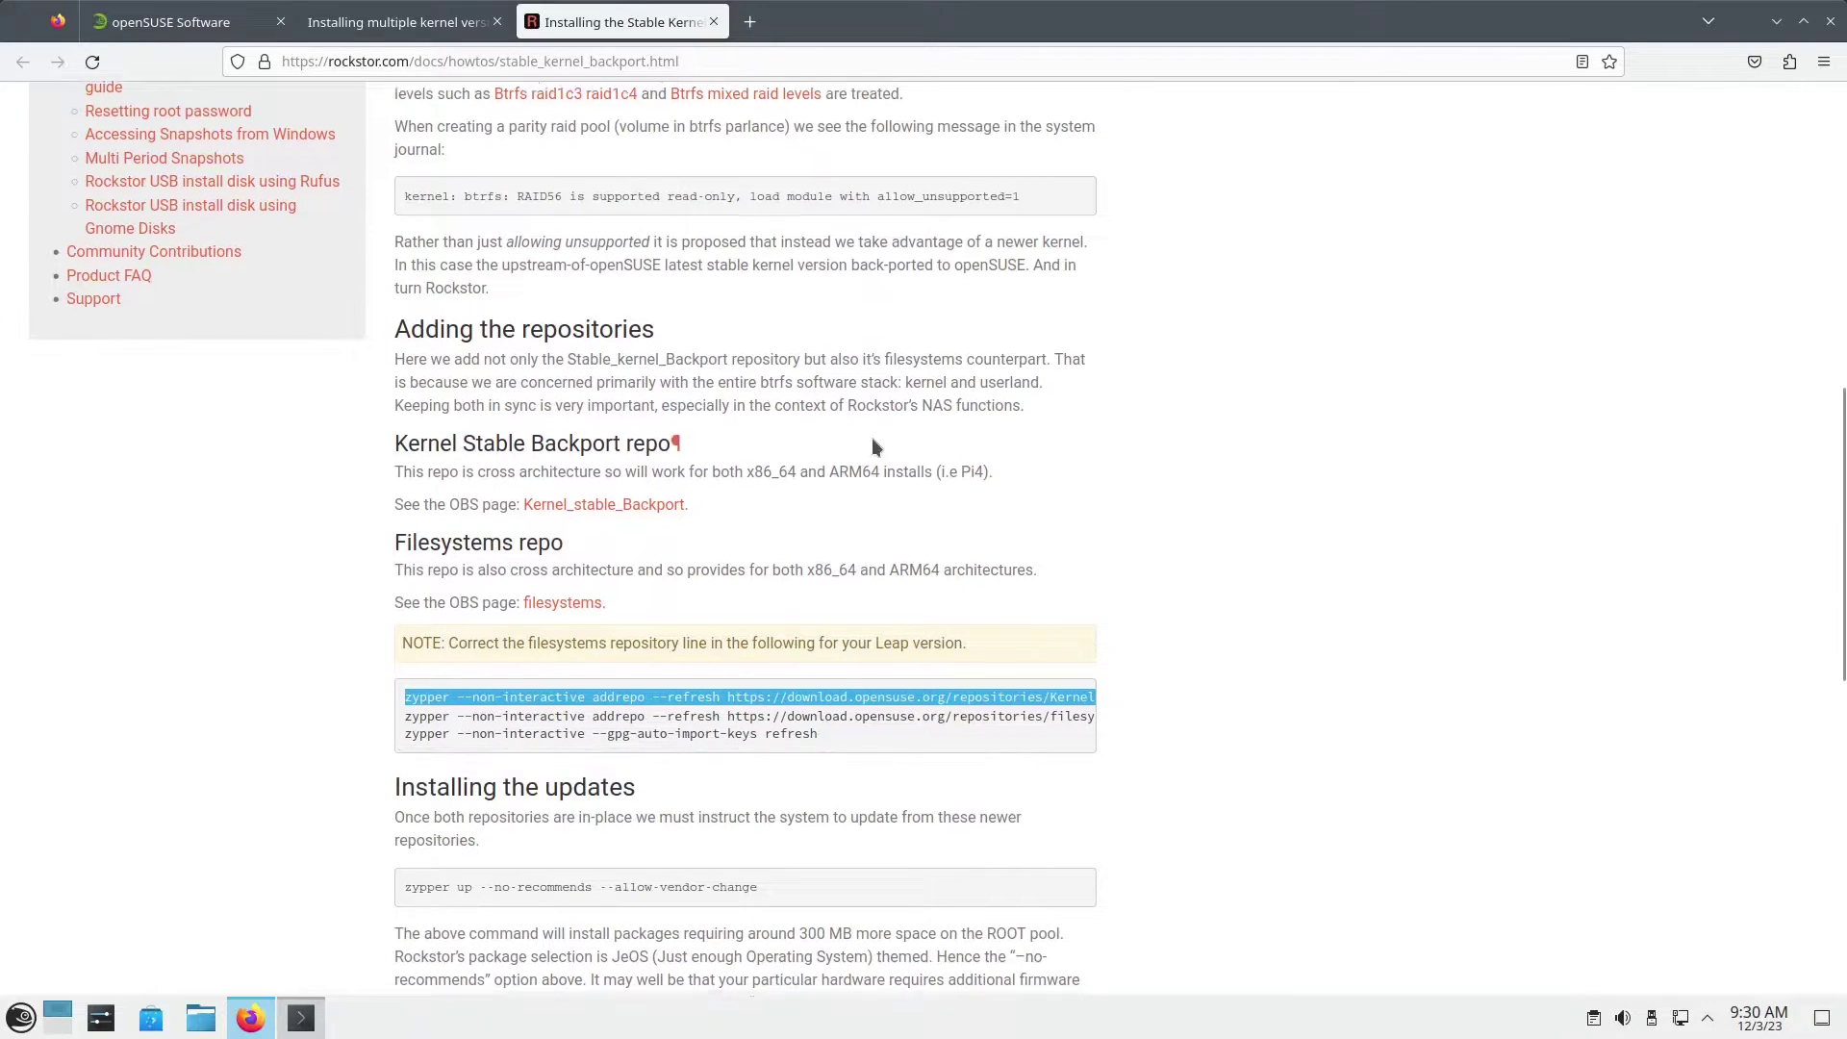
scroll(871, 436, "down", 2)
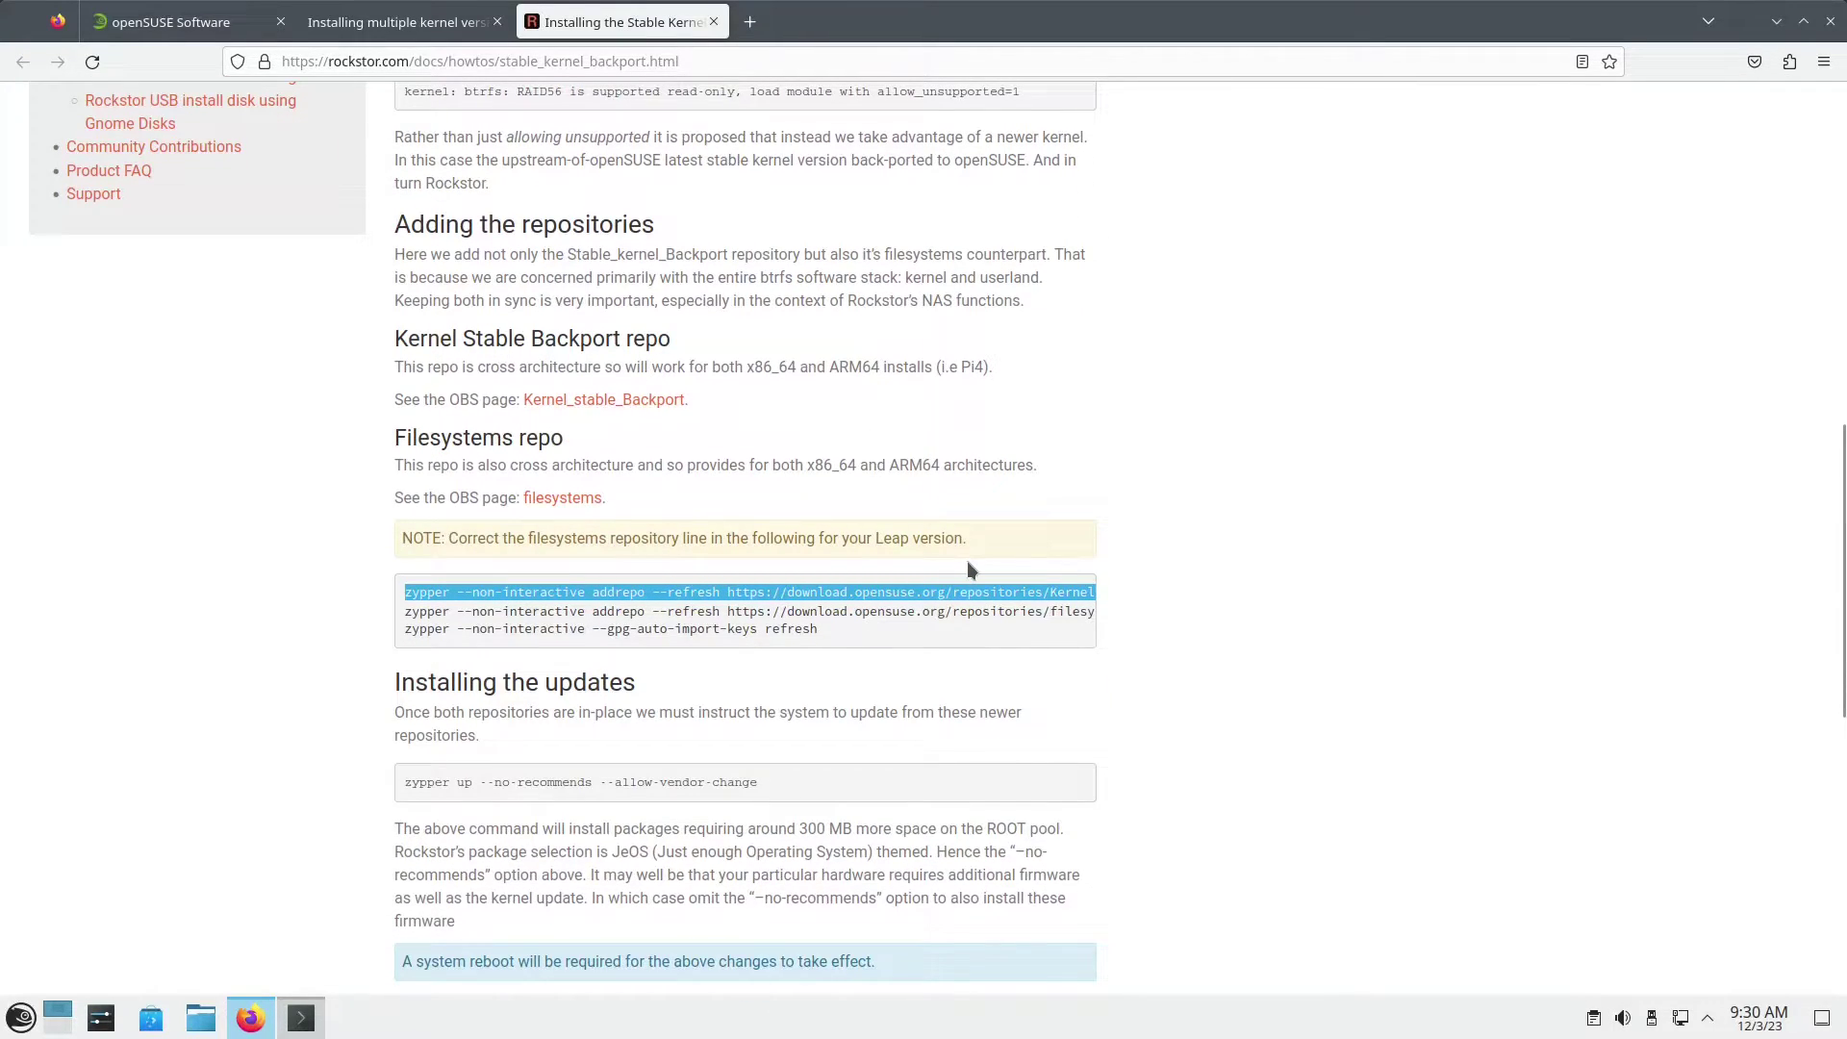
scroll(968, 565, "down", 5)
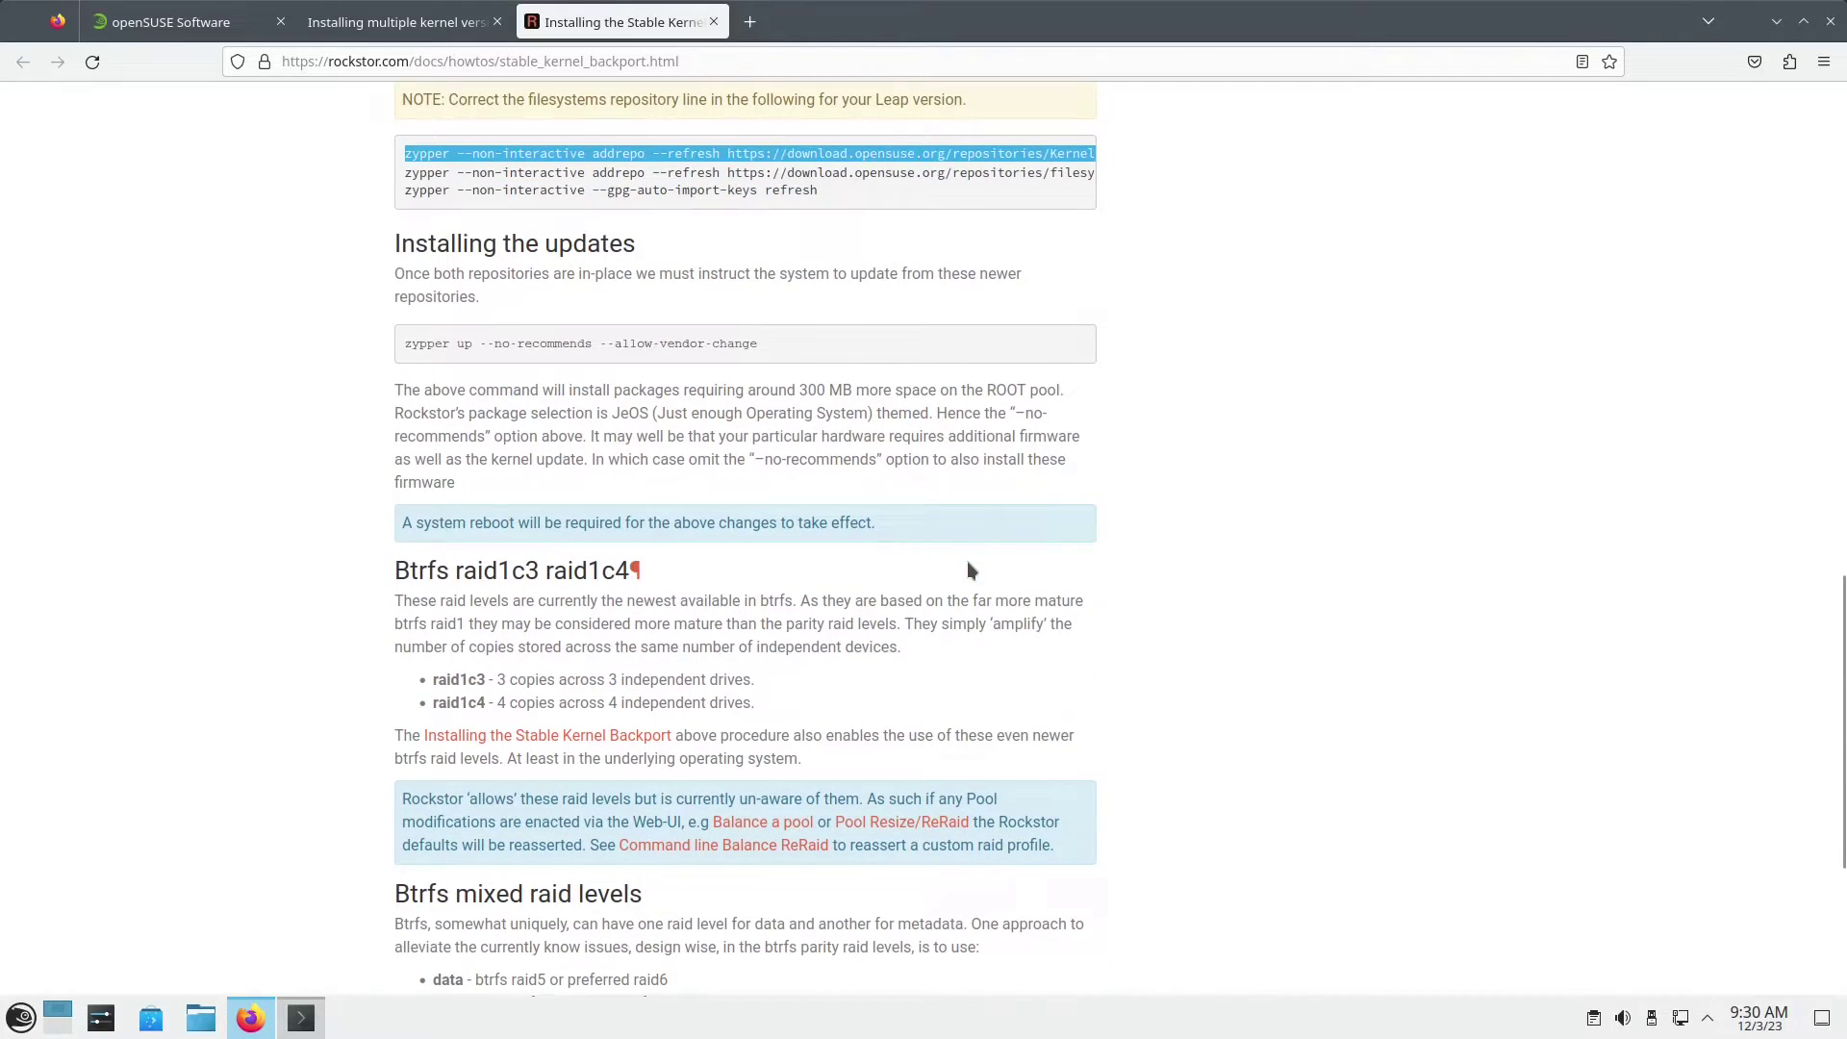
Step: Run the pasted addrepo command with sudo to add the Kernel_stable_Backport repository
key("alt+Tab")
type("sudo")
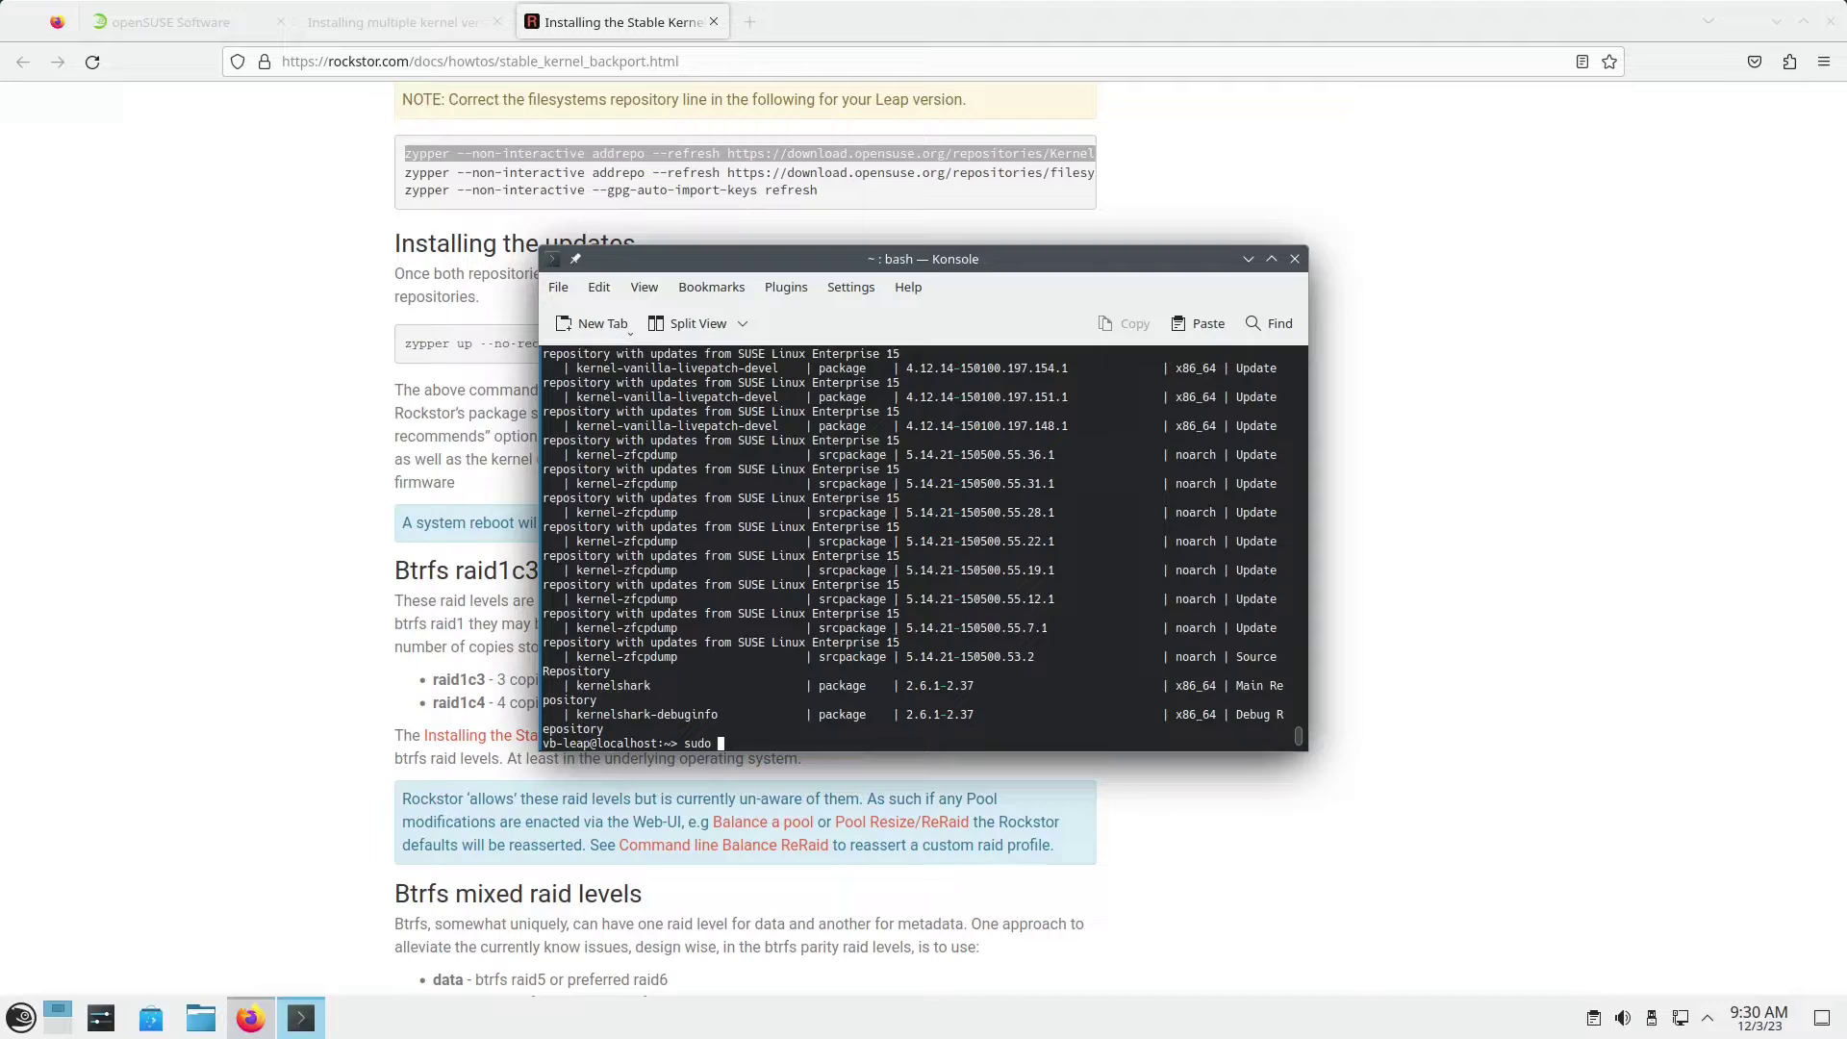
type("zypper --non-interactive addrepo --refresh https://download.opensuse.org/repositories/Kernel:/stable:/Backport/standard/ Kernel_stable_Backport")
key("Return")
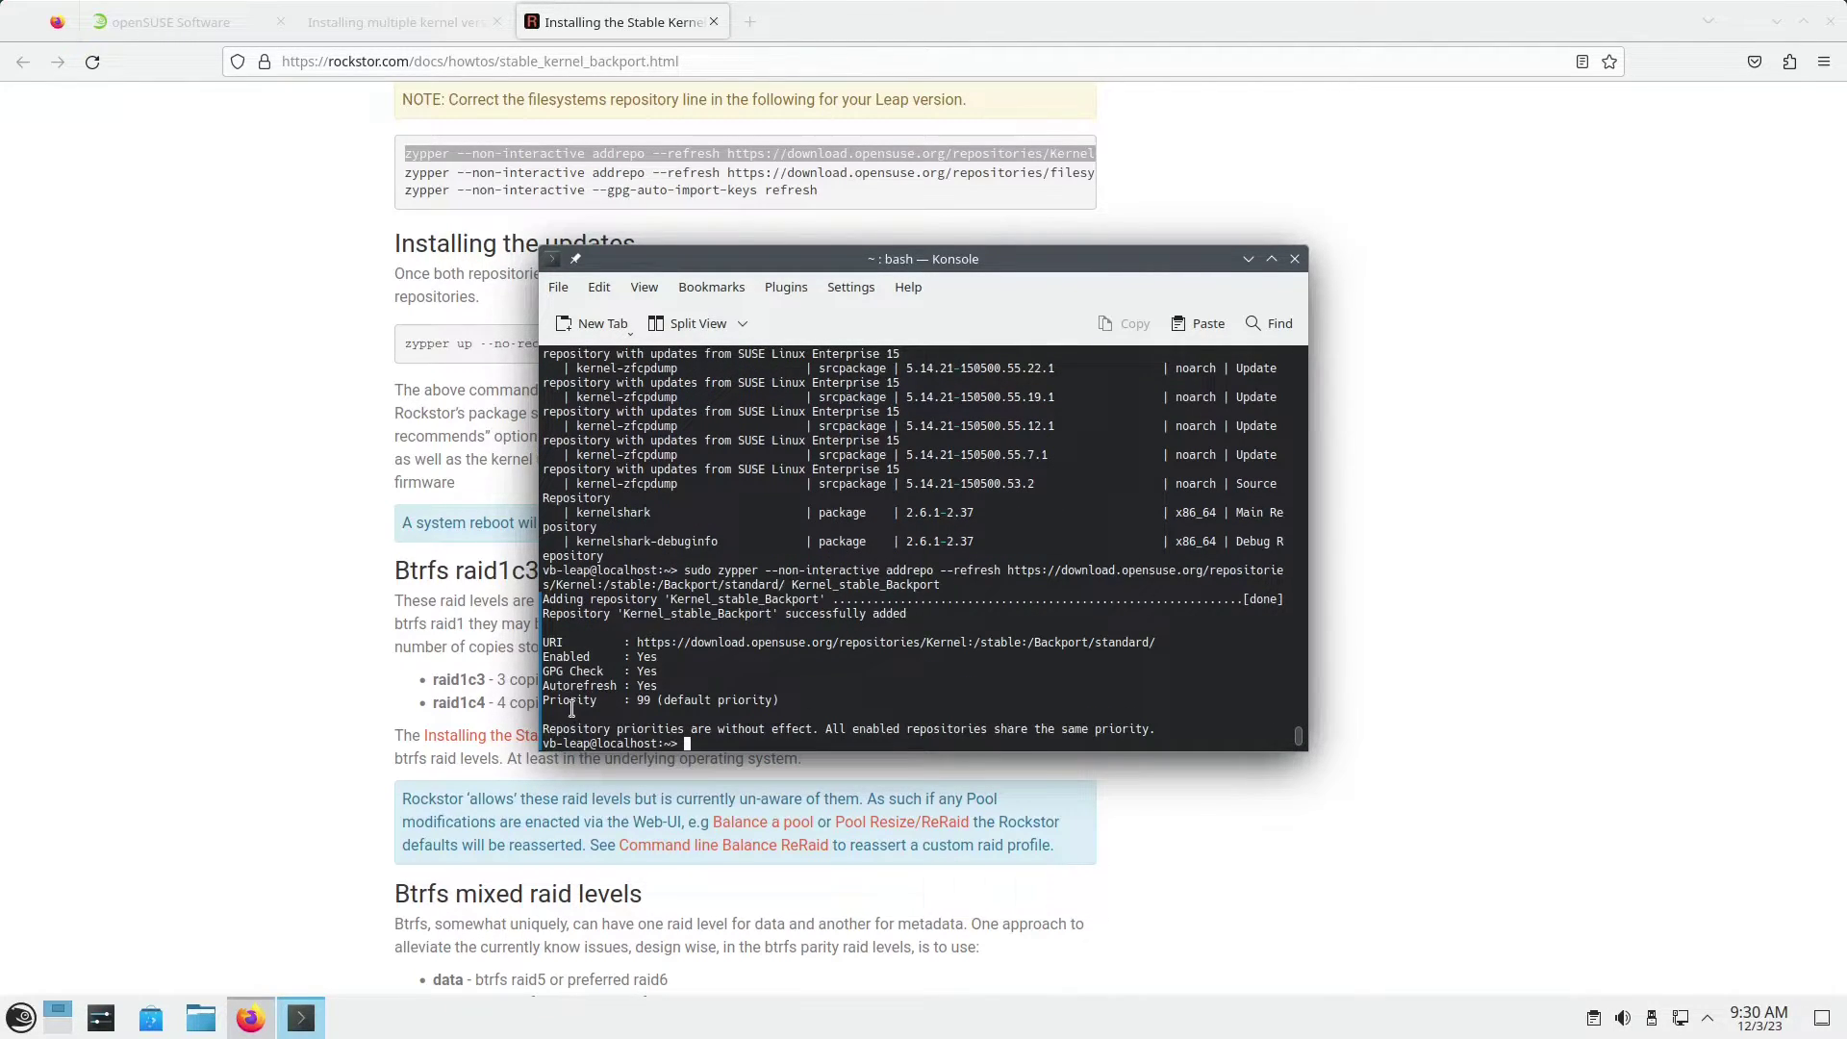
left_click_drag(569, 700, 755, 728)
Step: Select the guide's zypper --gpg-auto-import-keys refresh command
left_click(1135, 840)
scroll(830, 477, "up", 2)
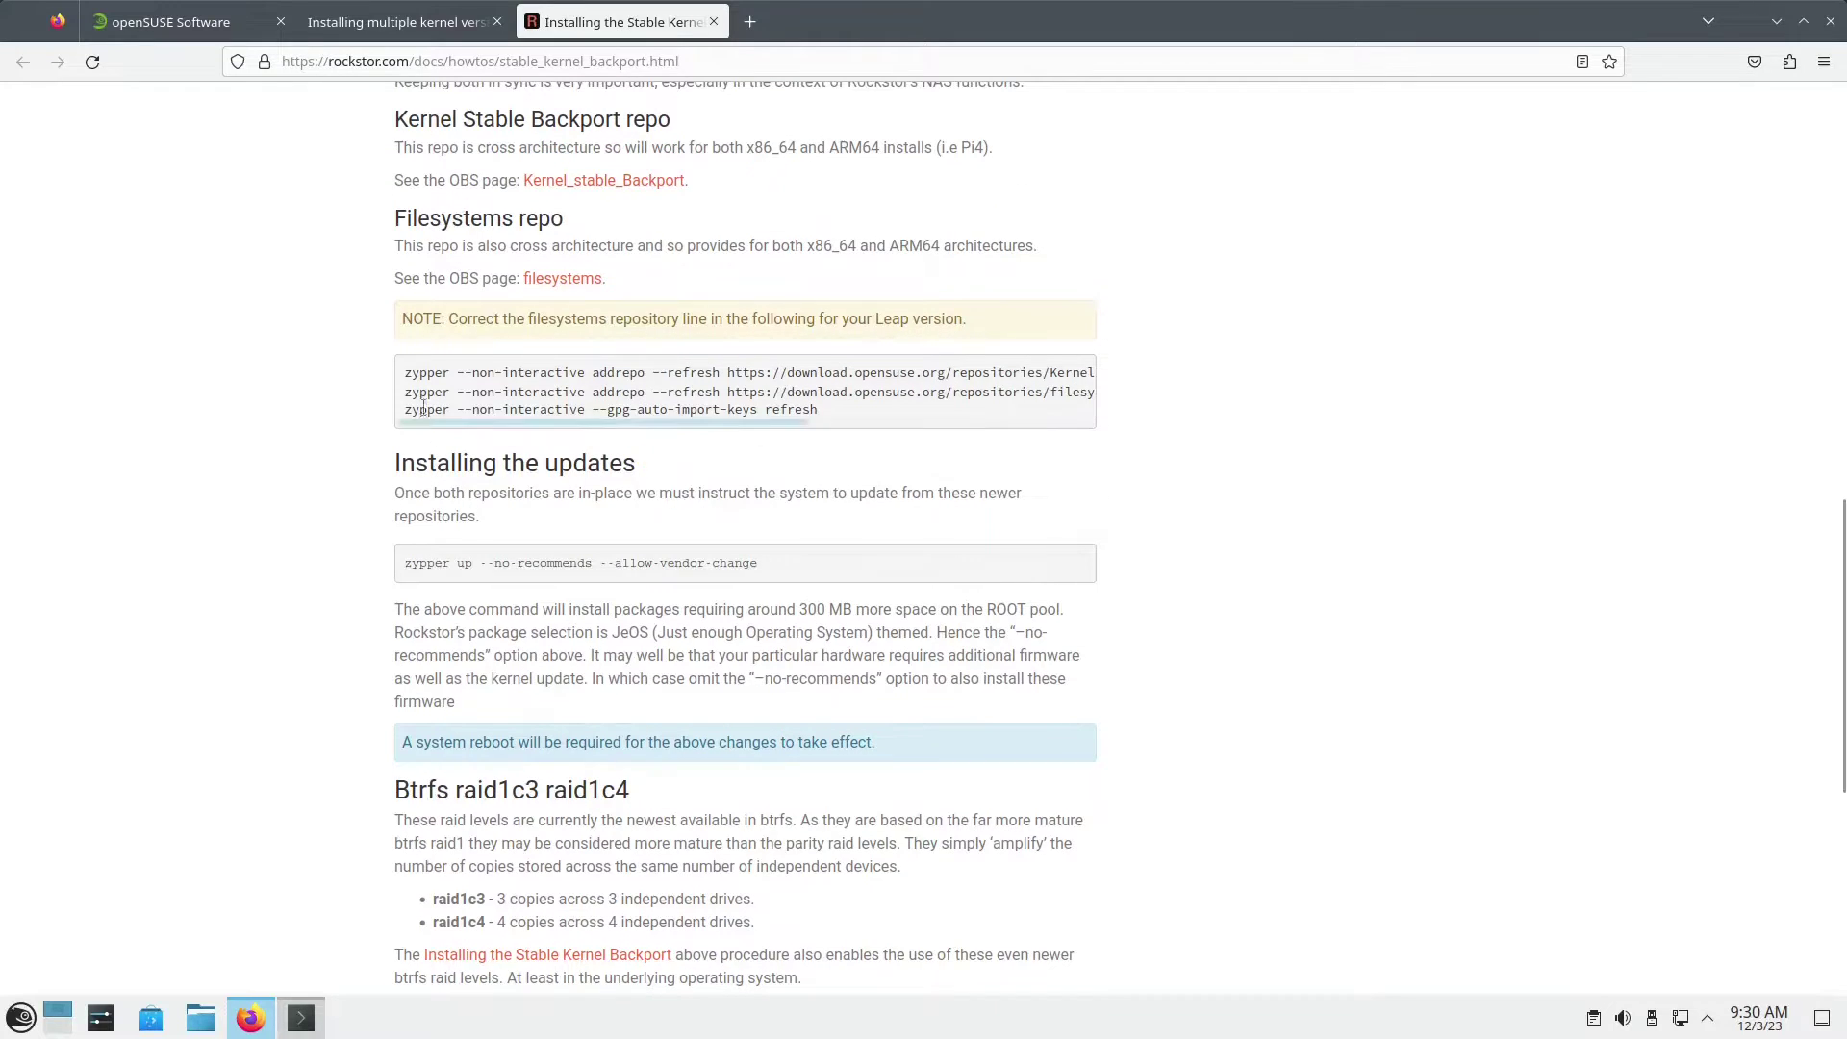
left_click_drag(405, 415, 833, 421)
key("ctrl+c")
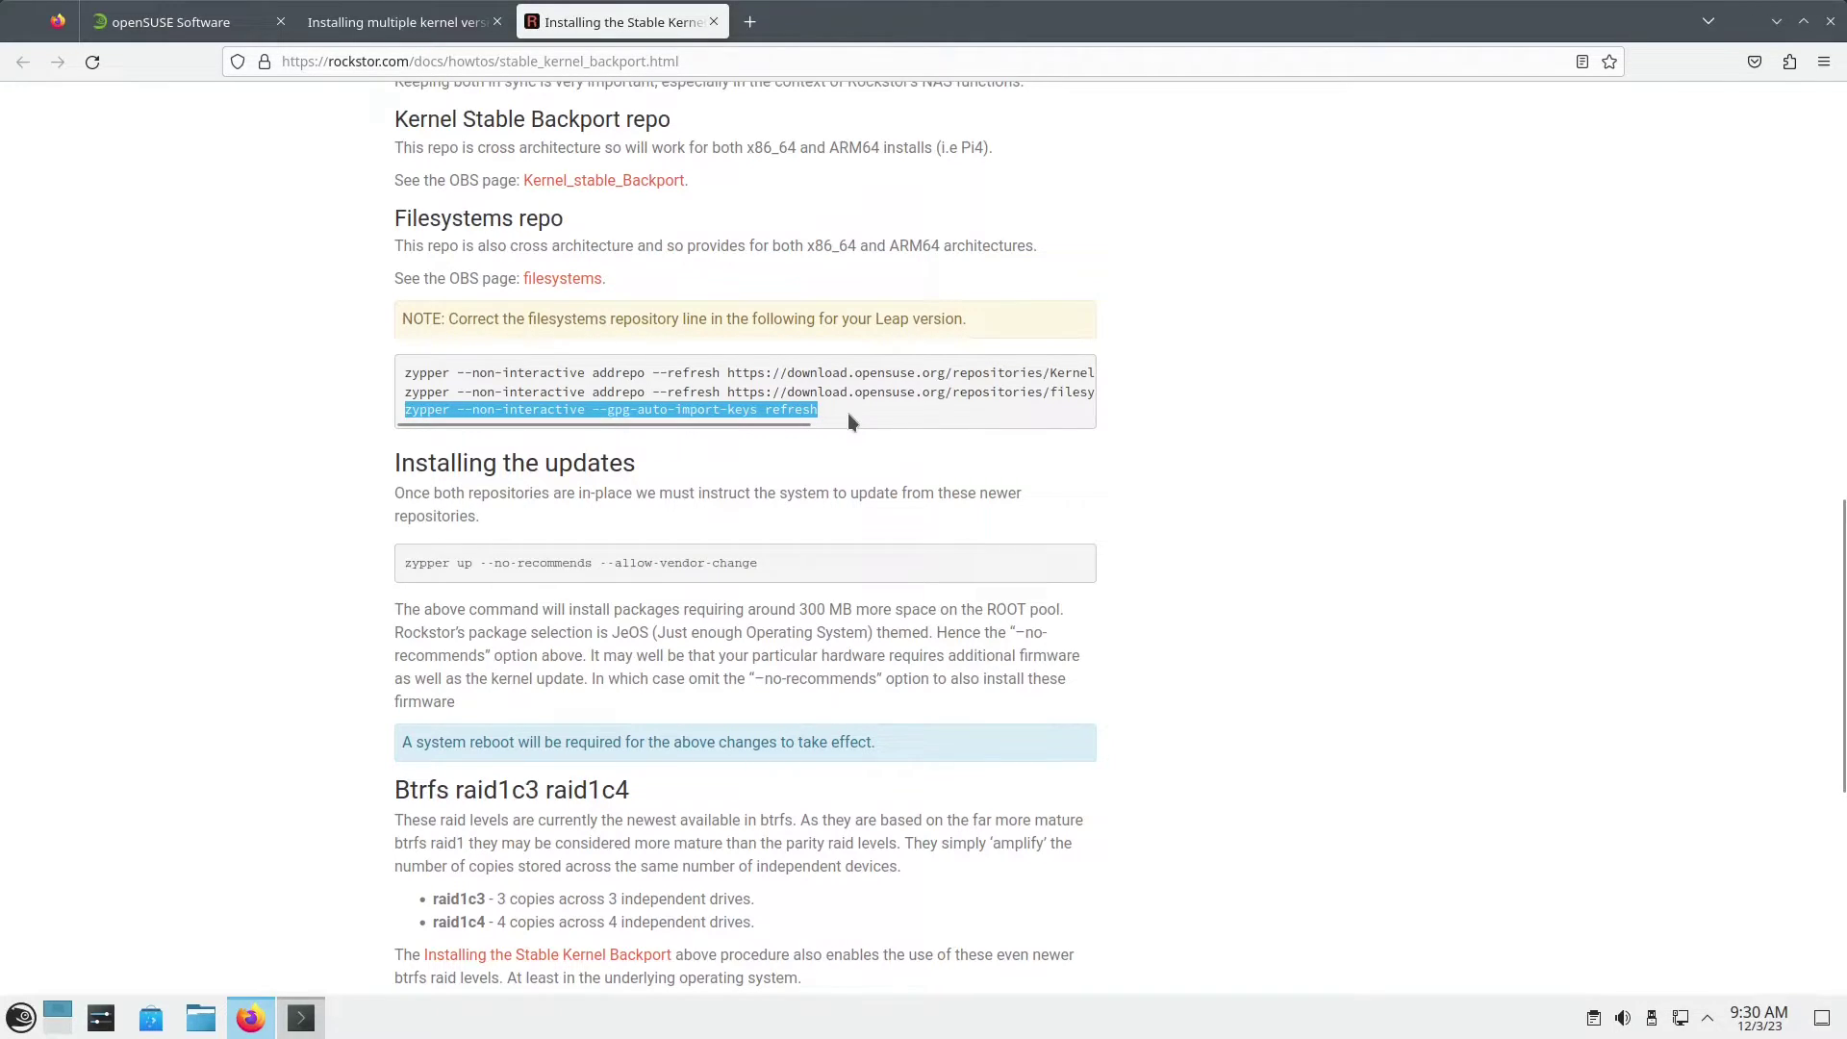
Step: Run sudo zypper --gpg-auto-import-keys refresh, importing the Kernel_stable_Backport signing key
key("alt+Tab")
type("sudo")
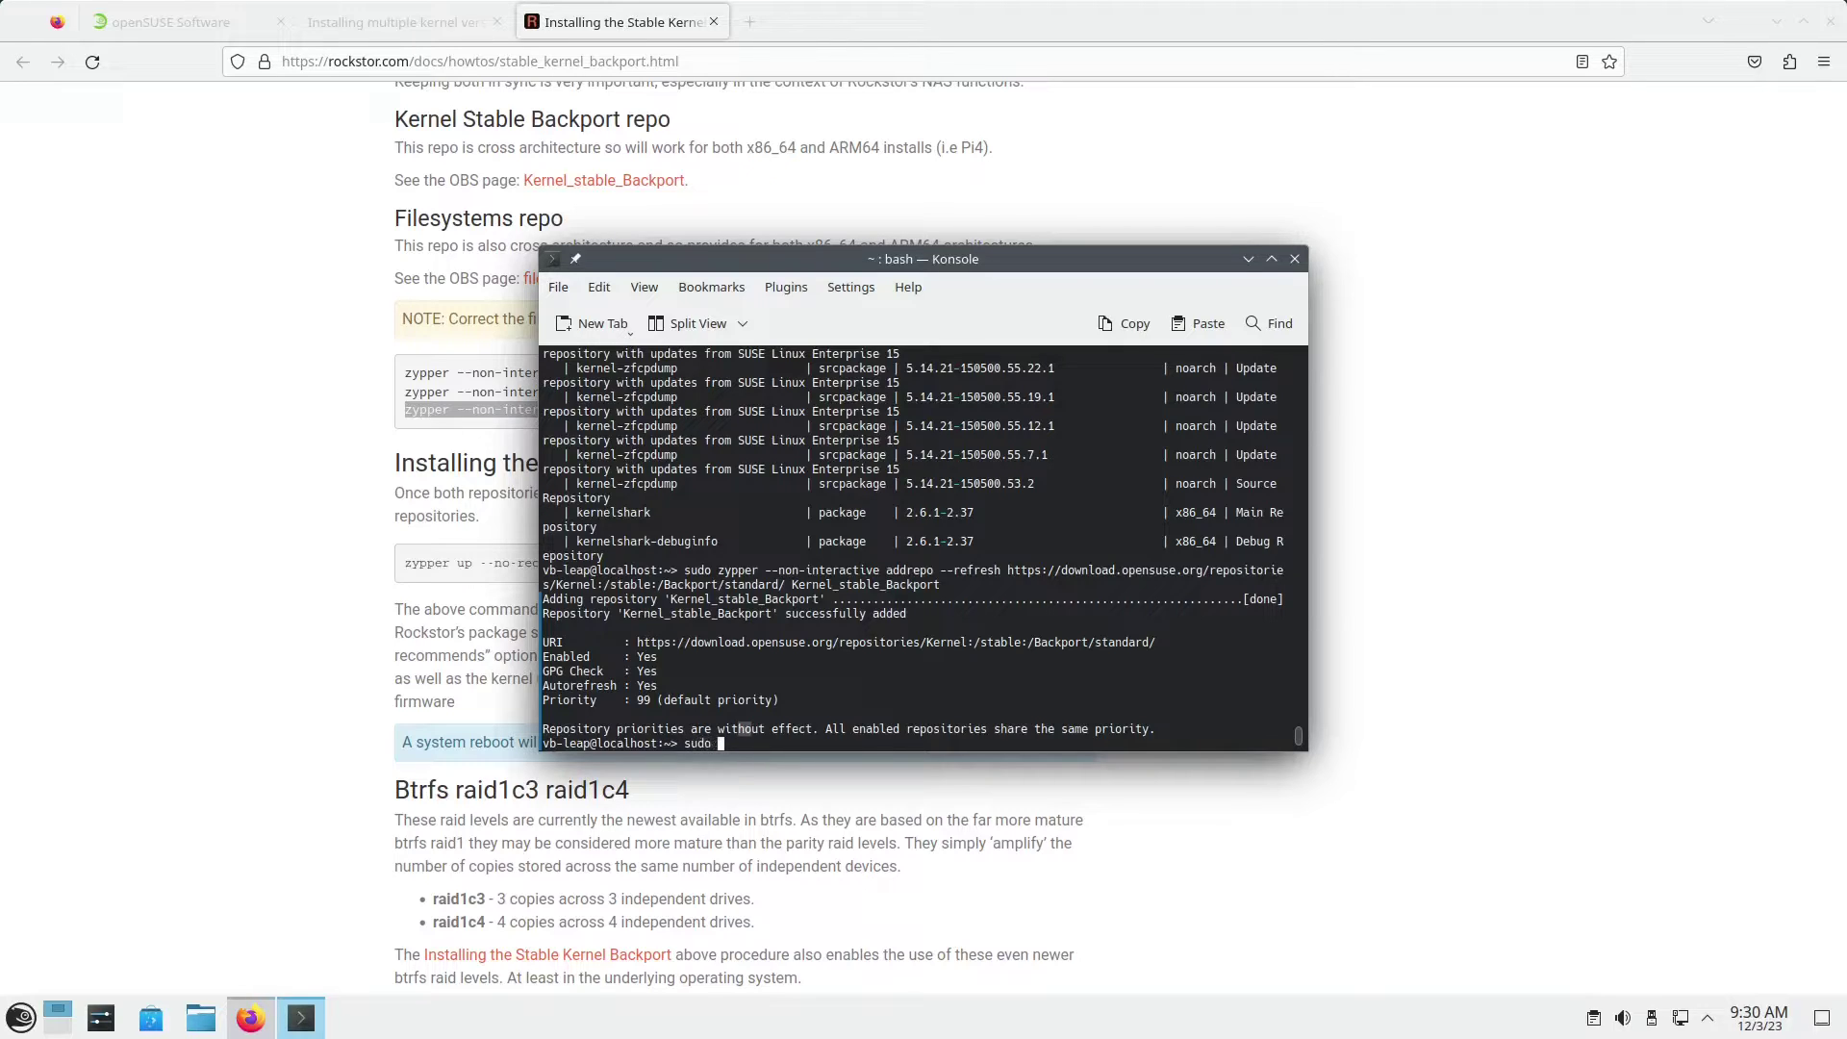
key("ctrl+shift+v")
key("Return")
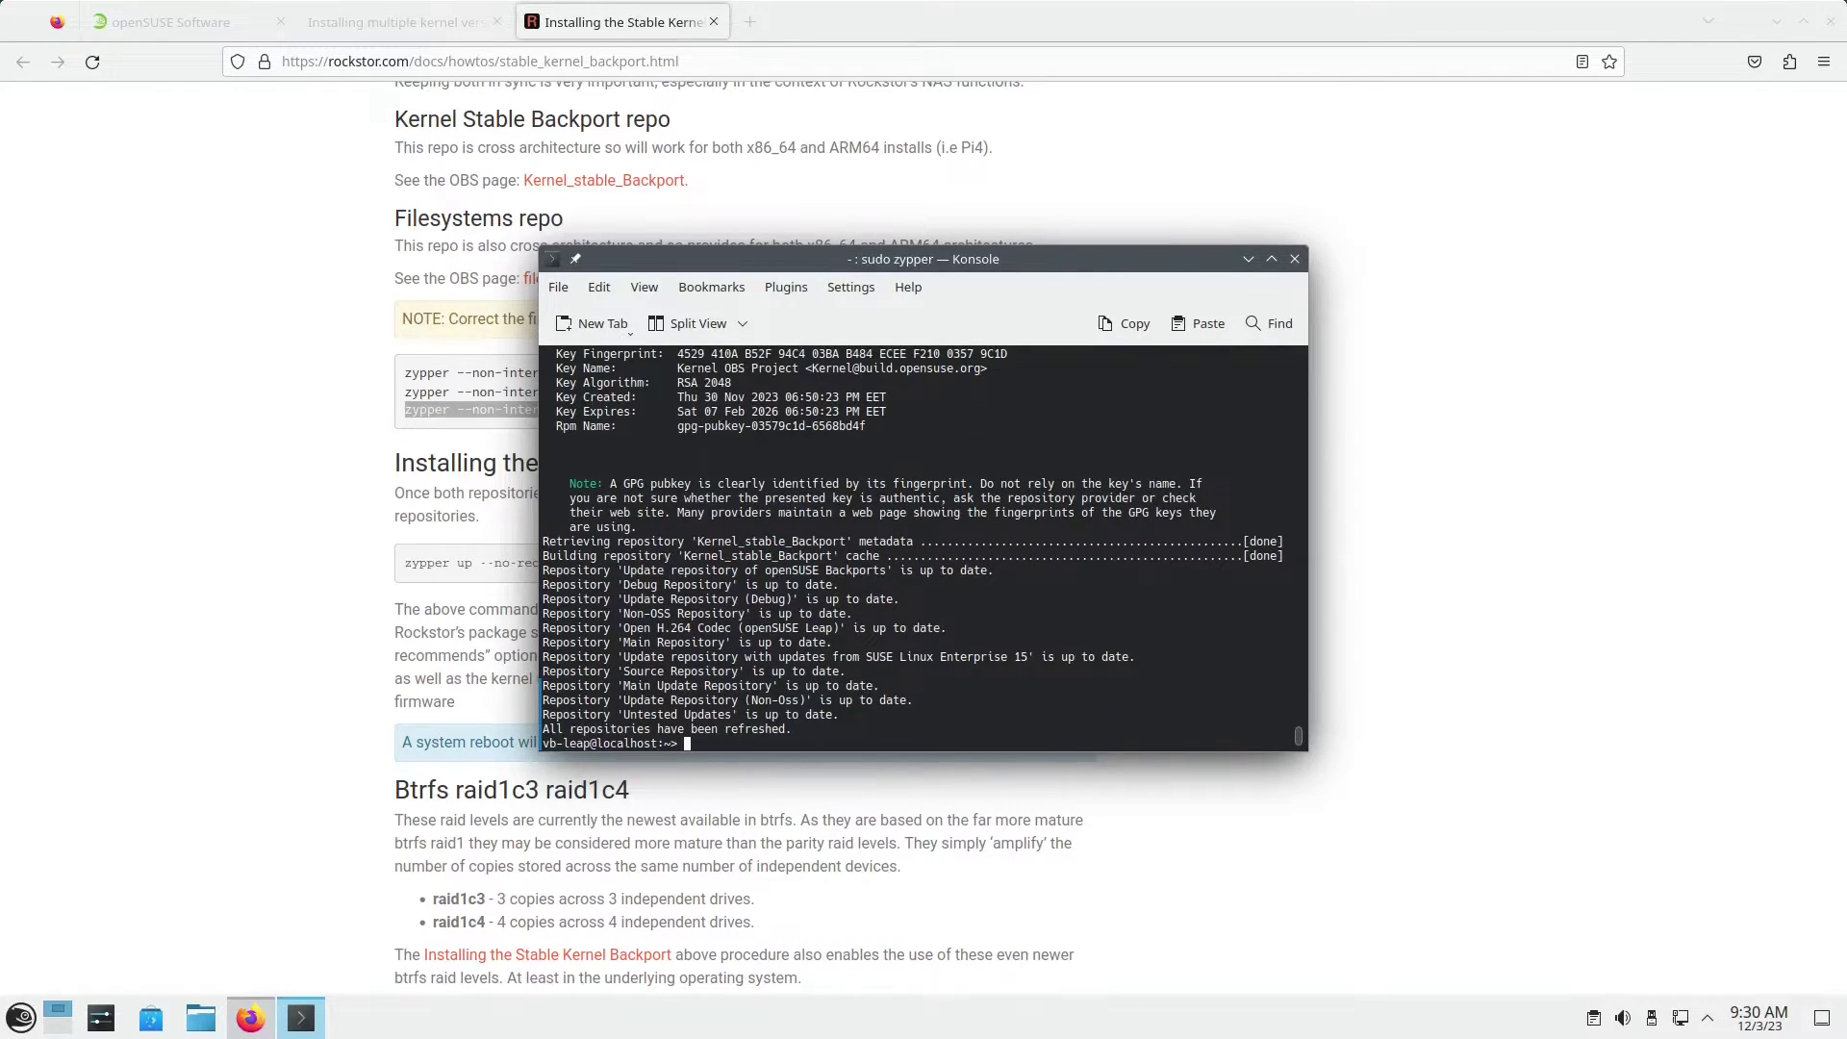
left_click(442, 528)
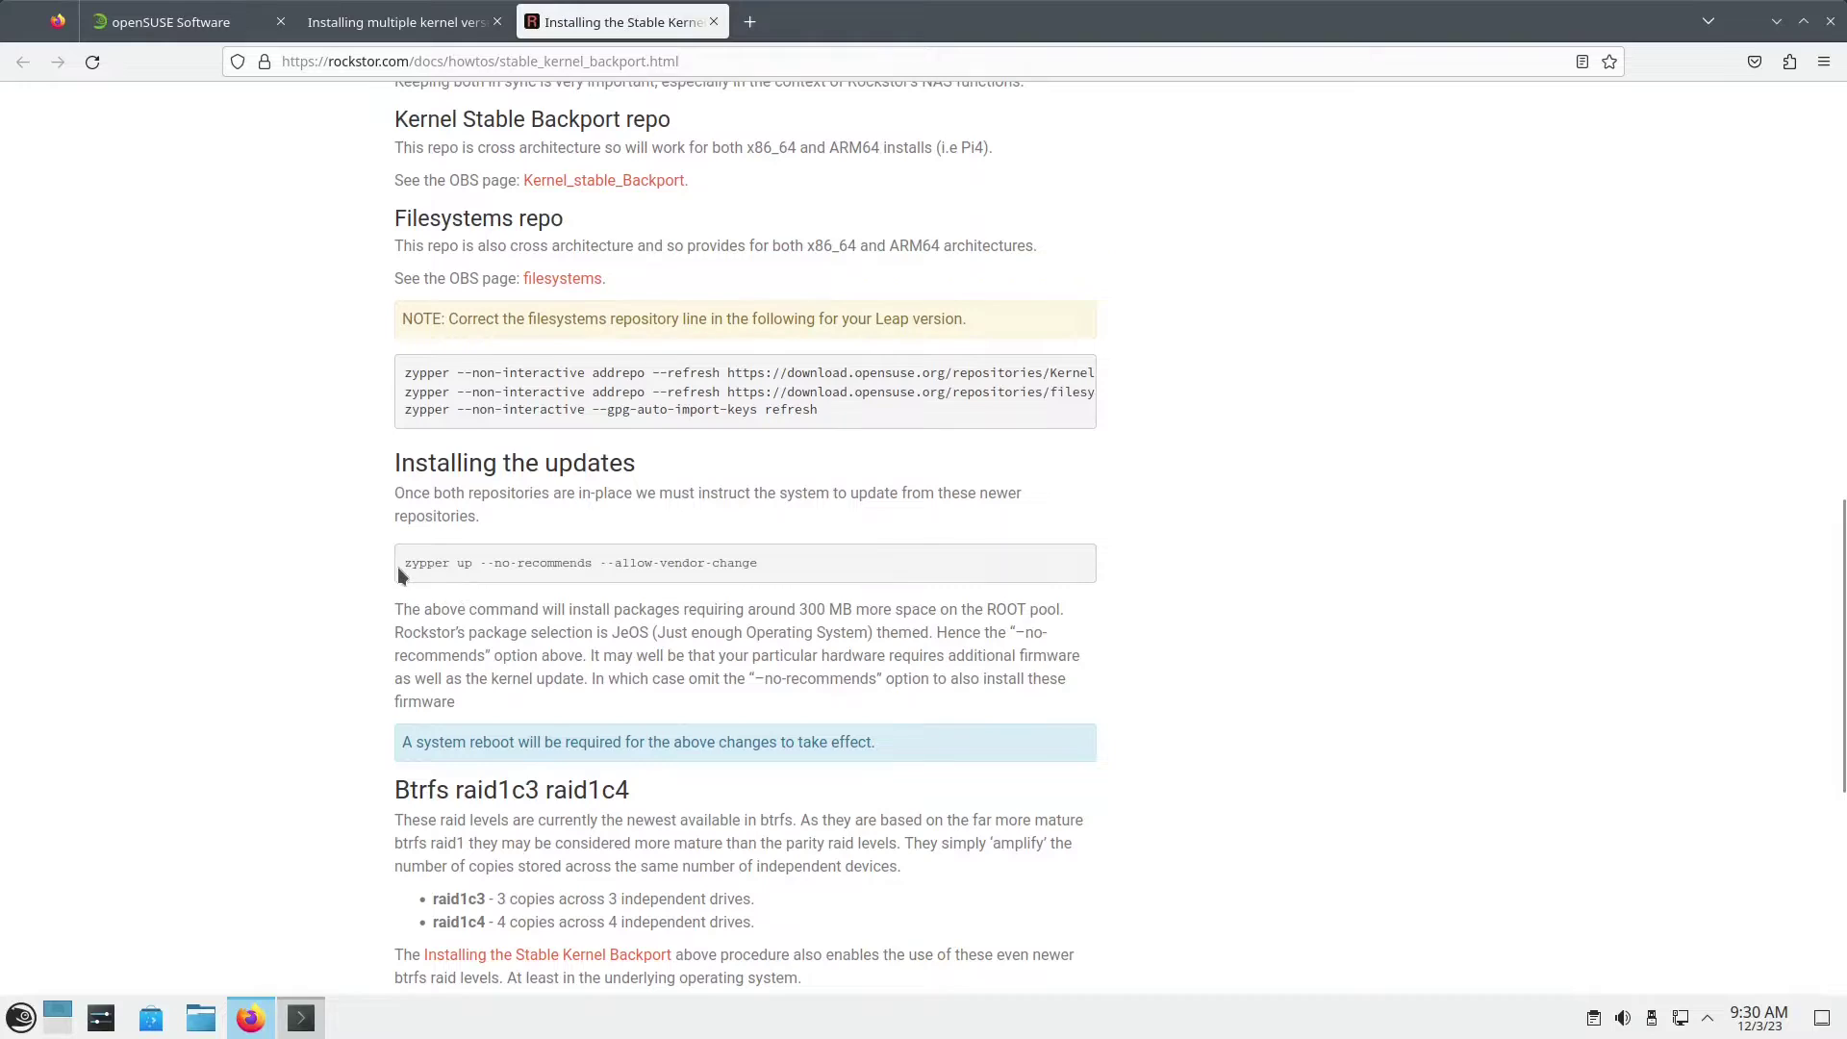
Step: Select the guide's zypper up --no-recommends --allow-vendor-change command
left_click_drag(399, 567, 616, 563)
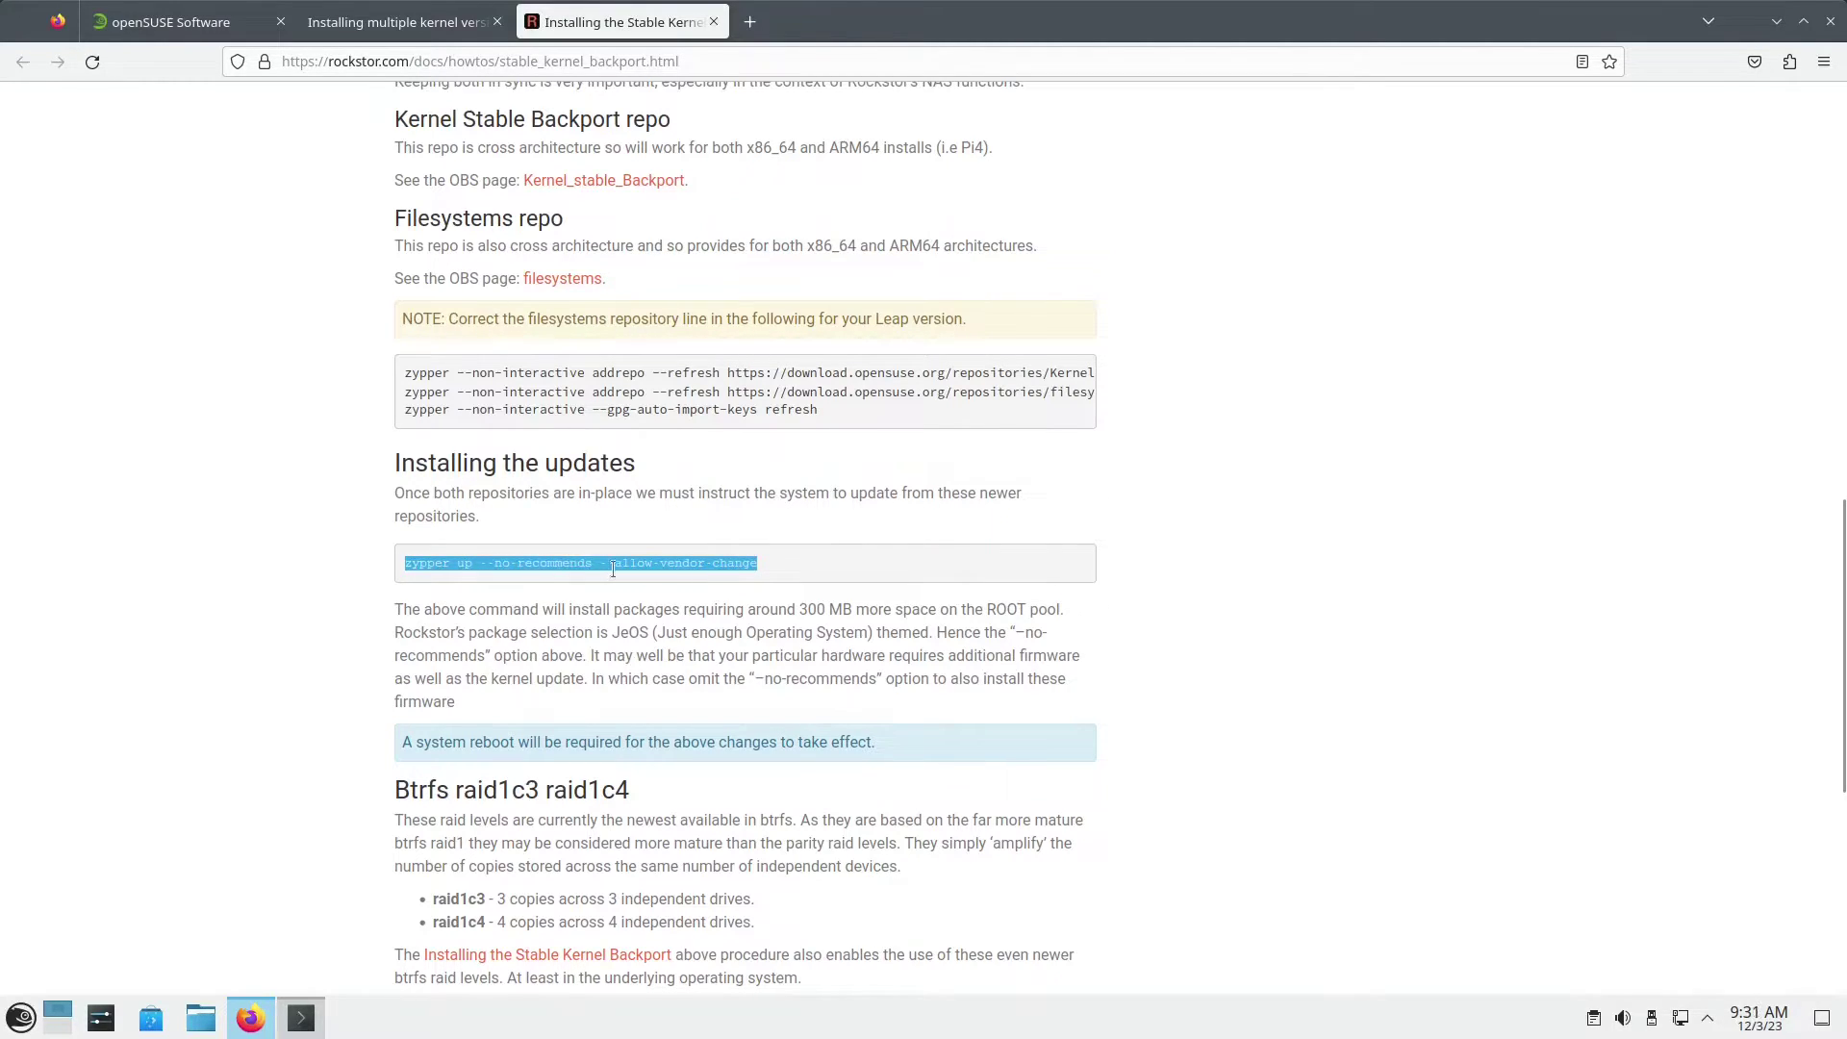
left_click(583, 568)
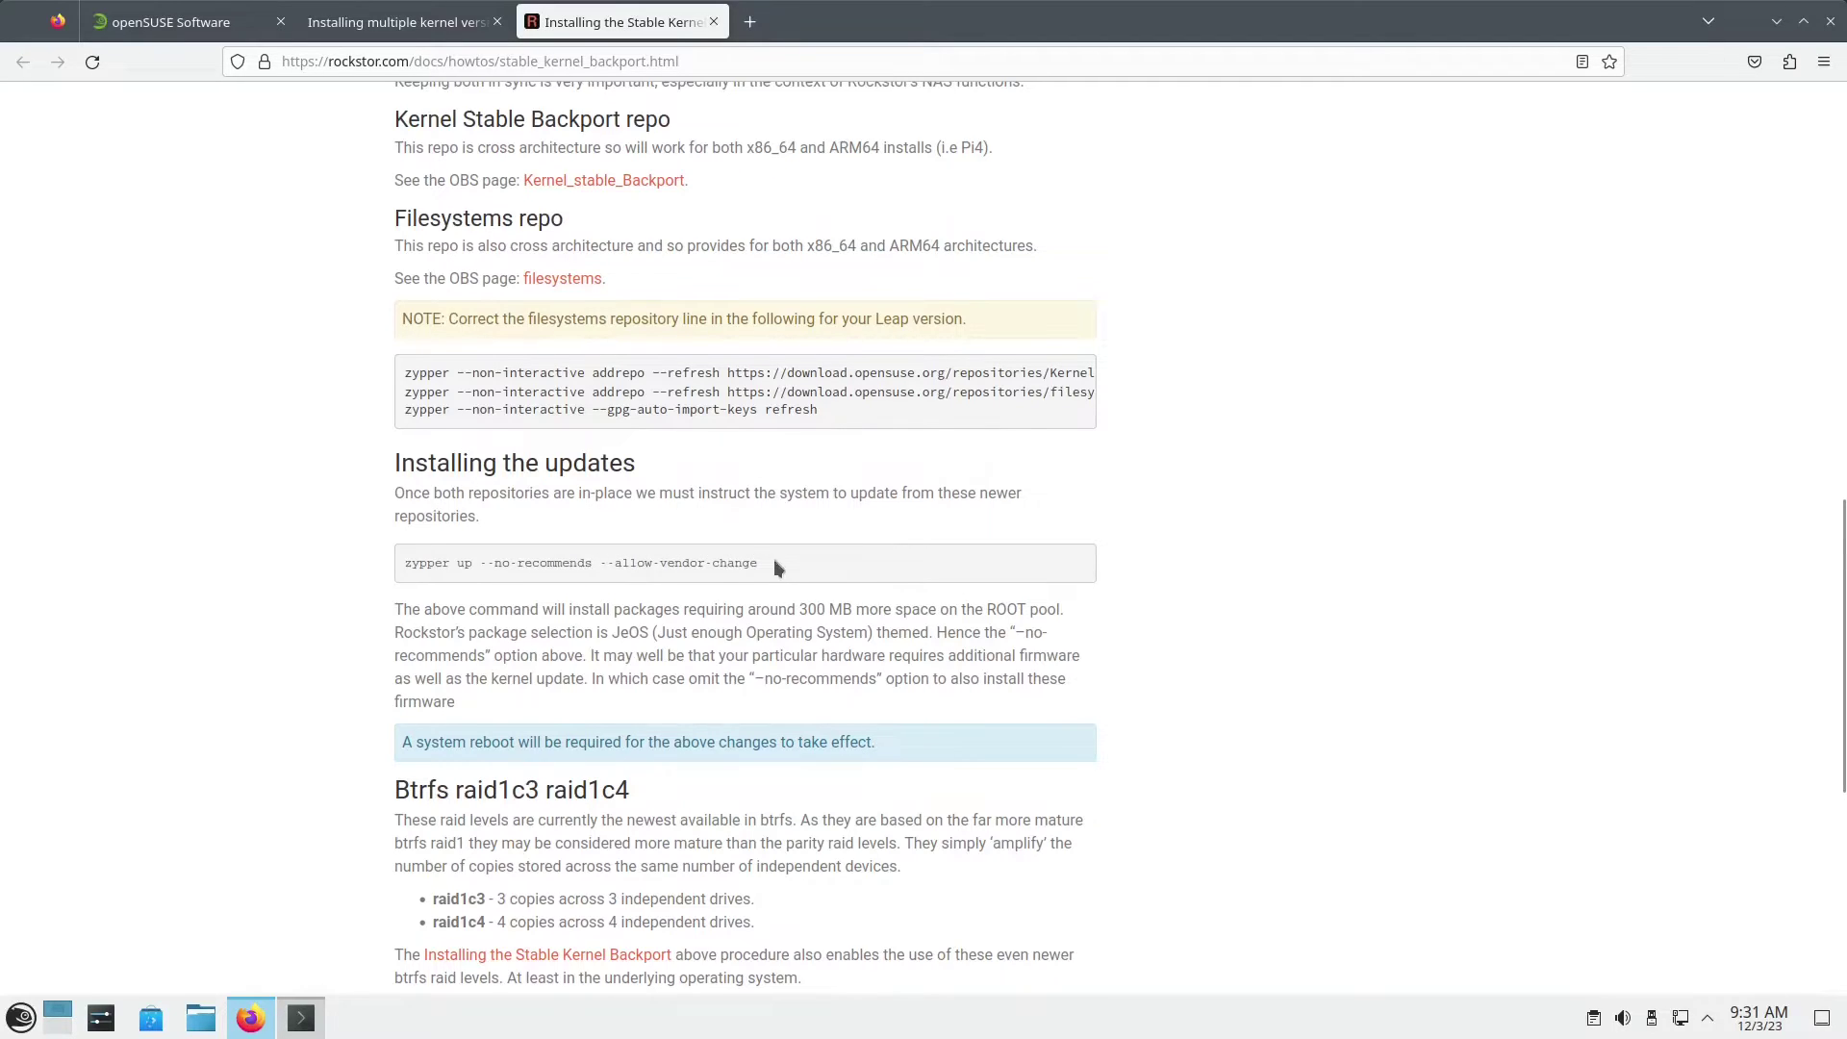
left_click_drag(400, 569, 817, 570)
key("ctrl+c")
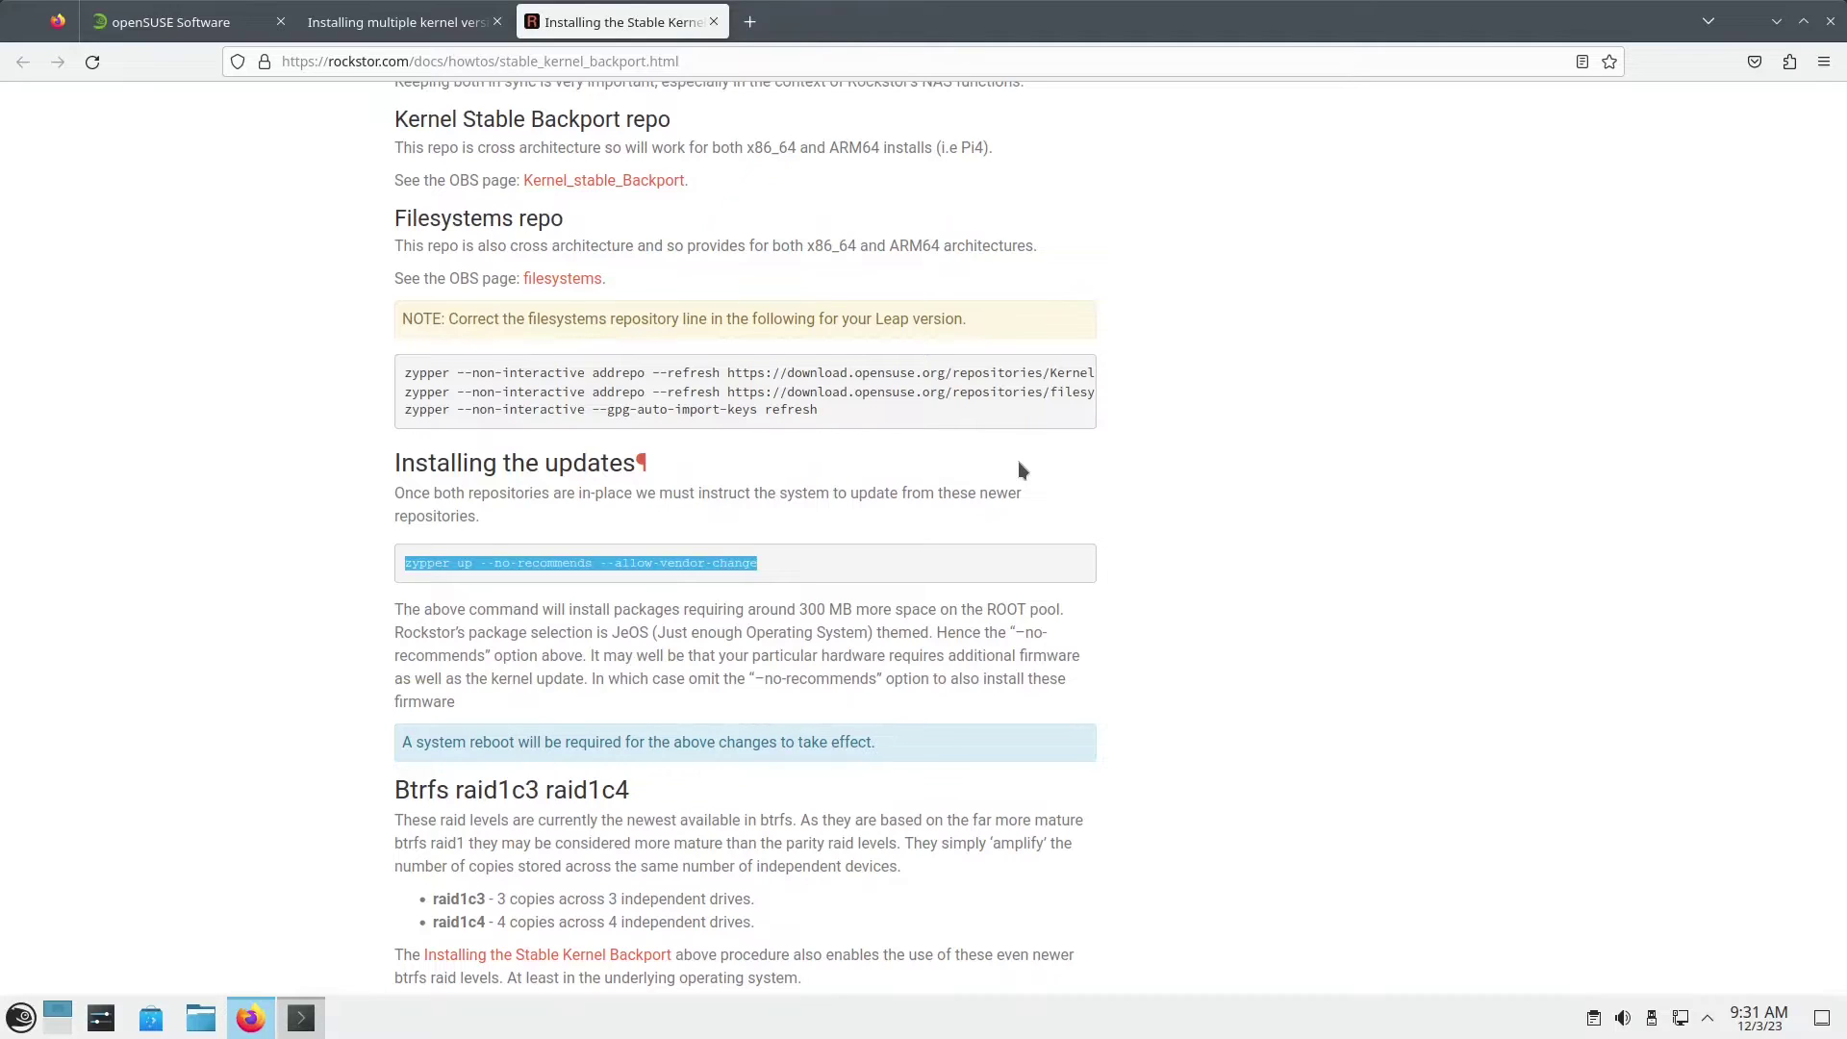
key("alt+Tab")
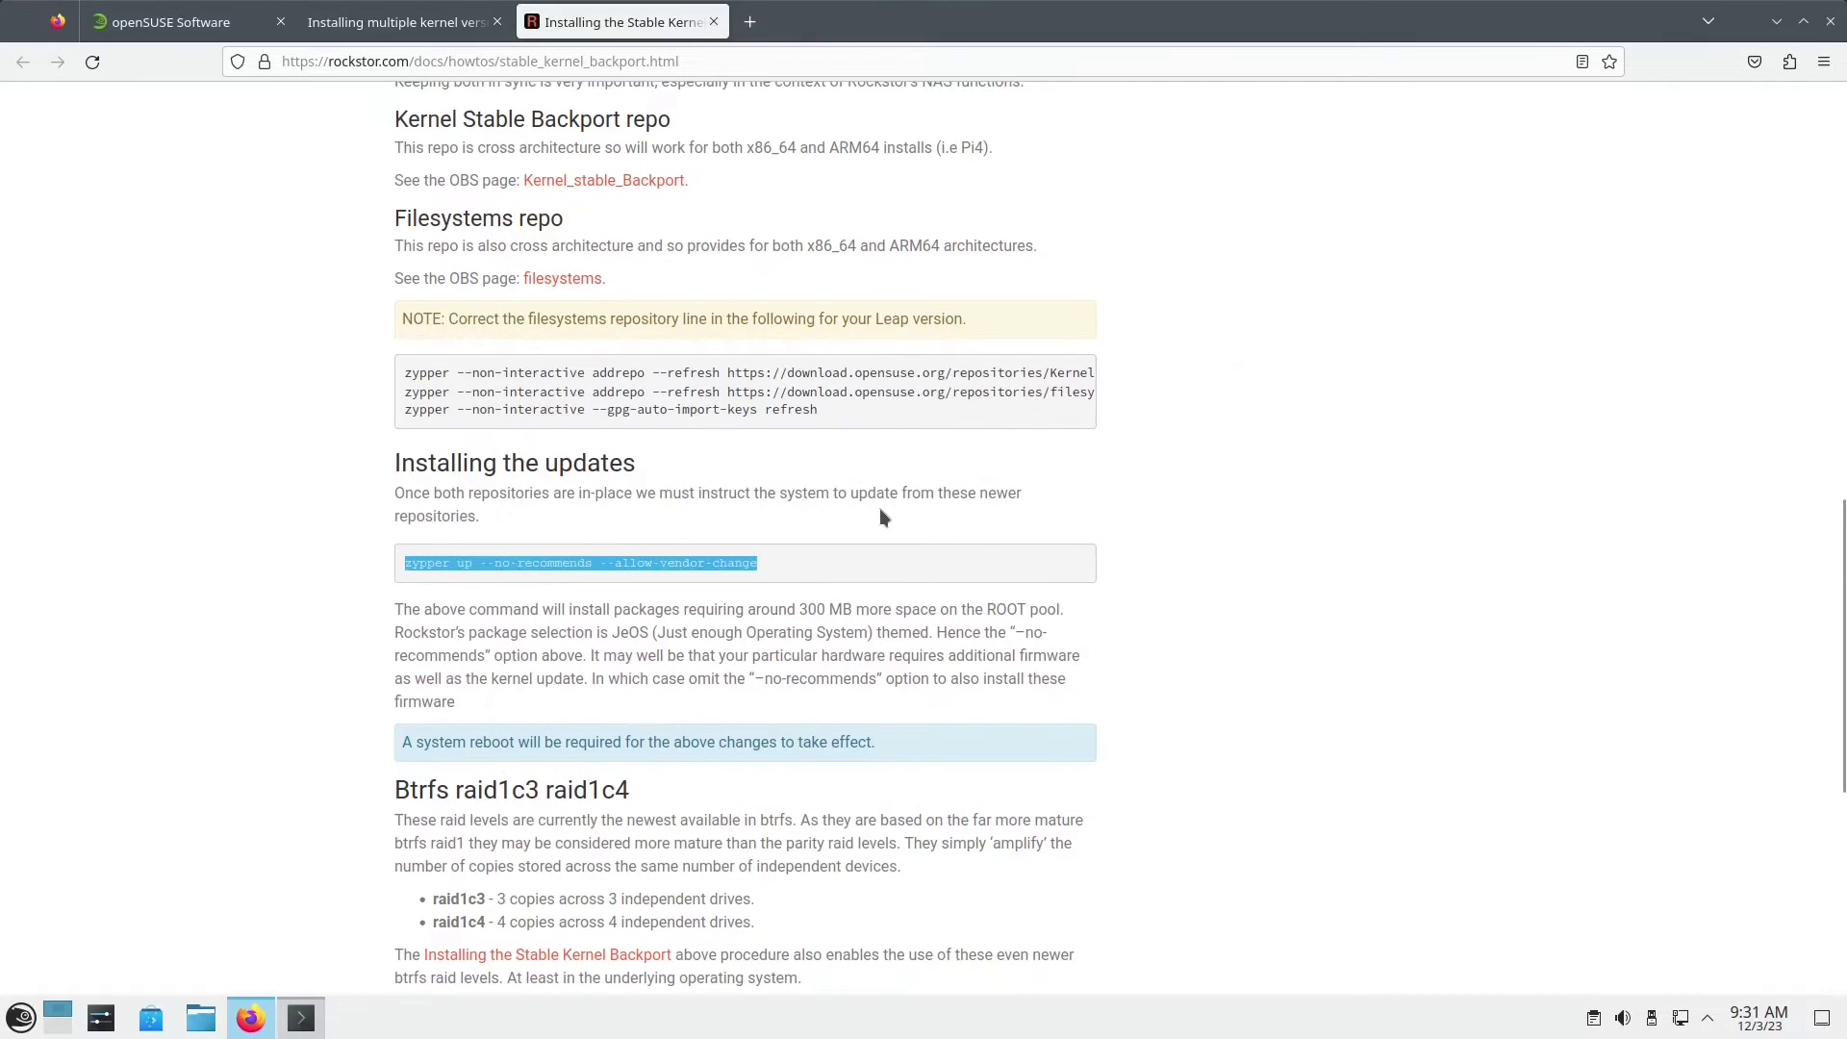
key("alt+Tab")
Step: Run sudo zypper up --no-recommends --allow-vendor-change and confirm with y to install kernel-default-6.6.3
type("sudo")
key("ctrl+shift+v")
key("Return")
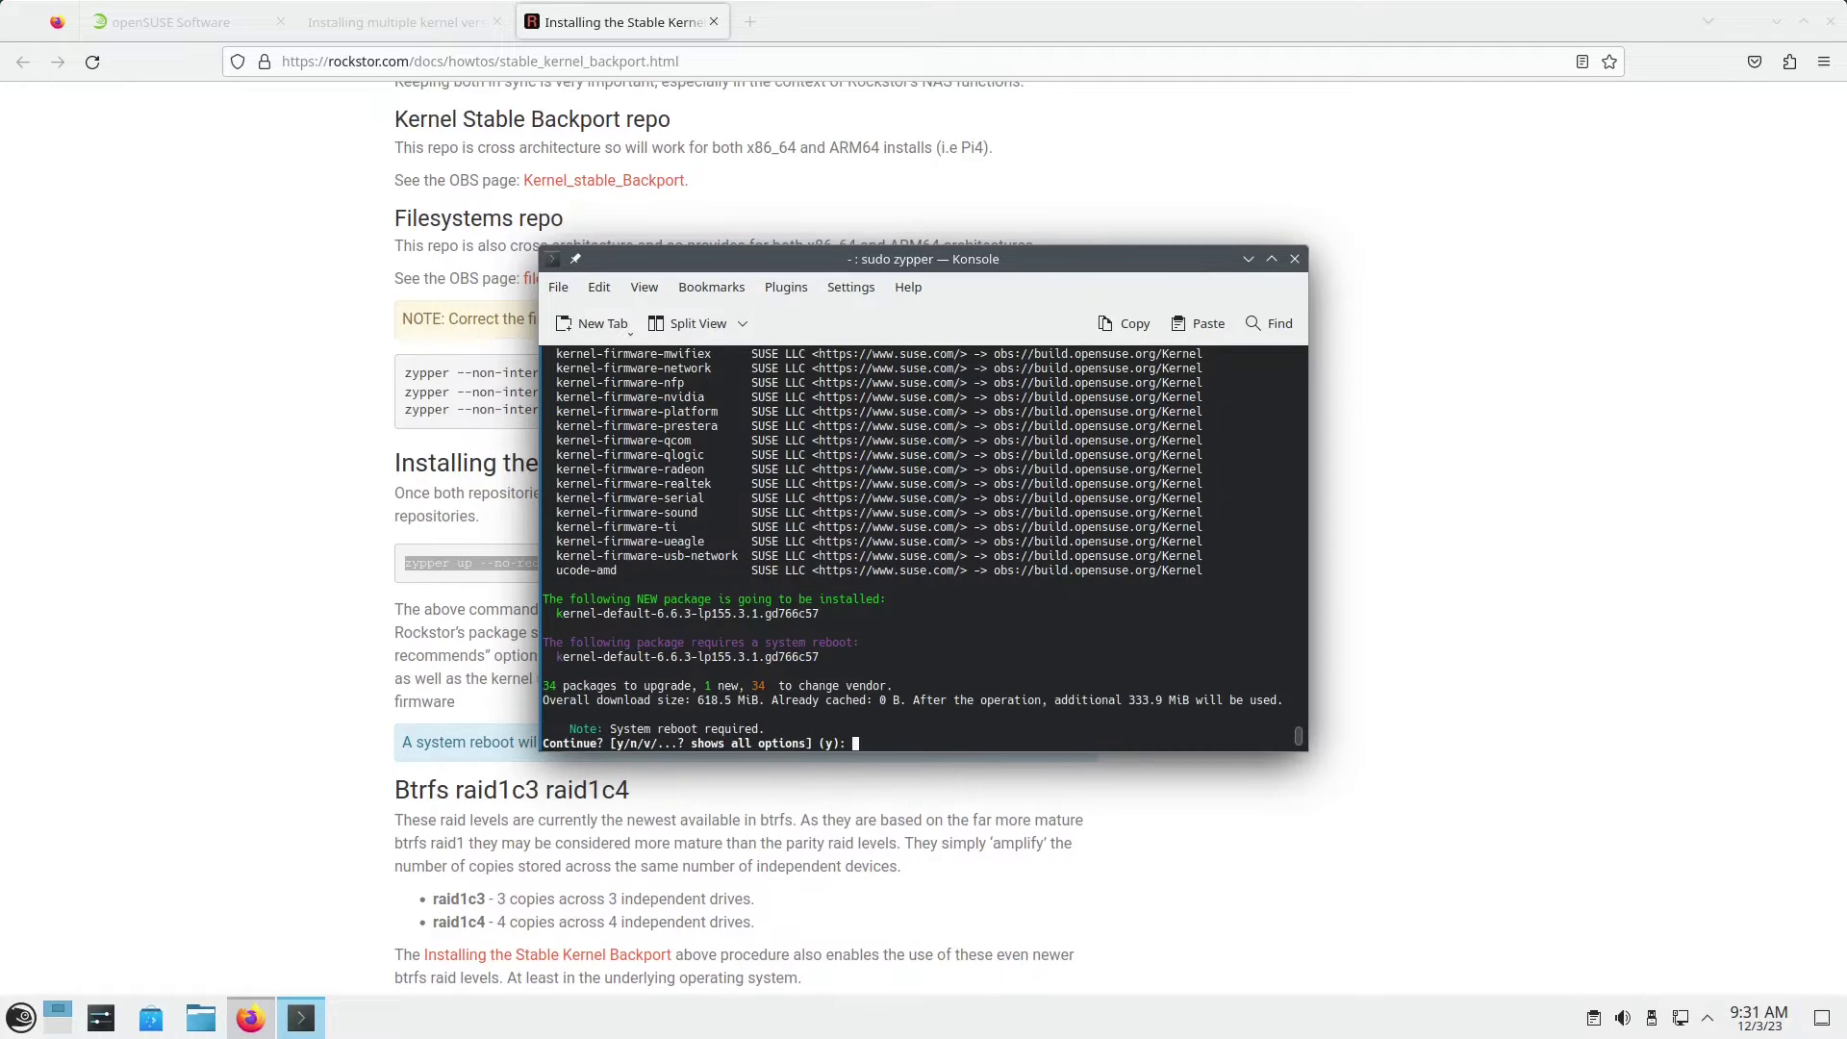
scroll(772, 525, "up", 6)
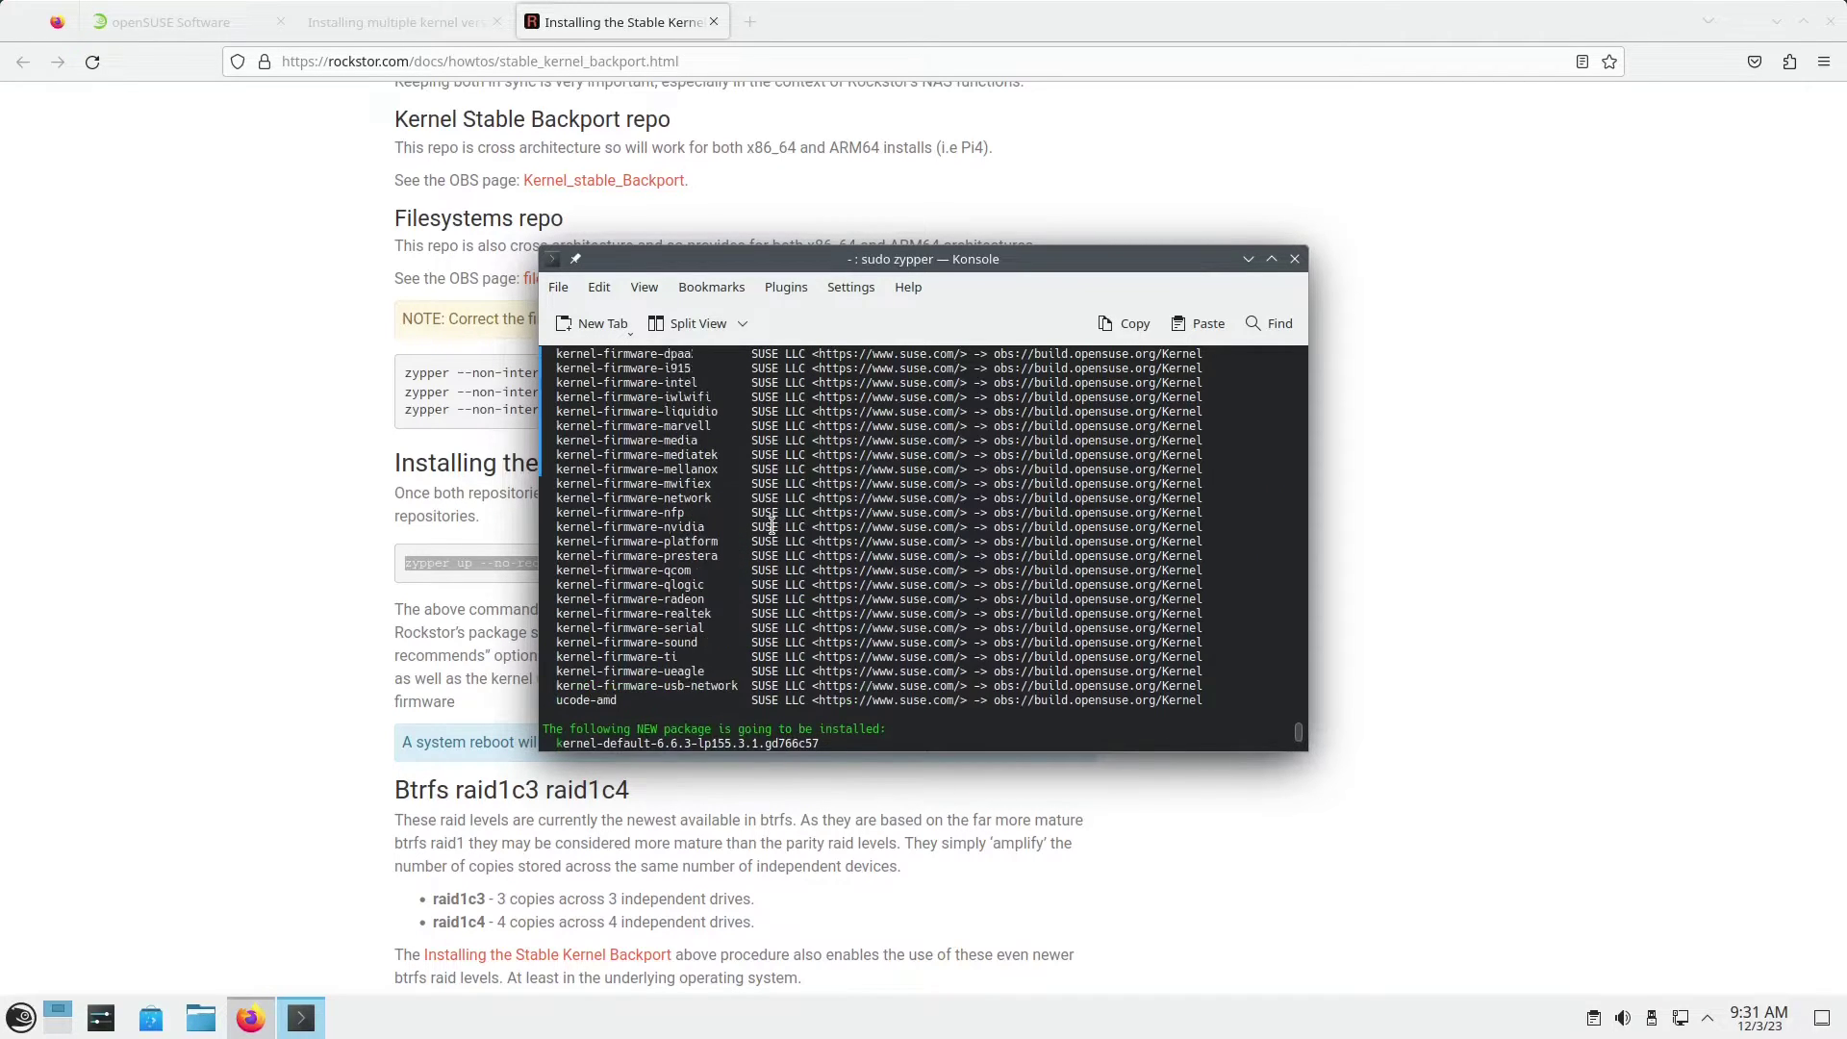
scroll(771, 525, "up", 6)
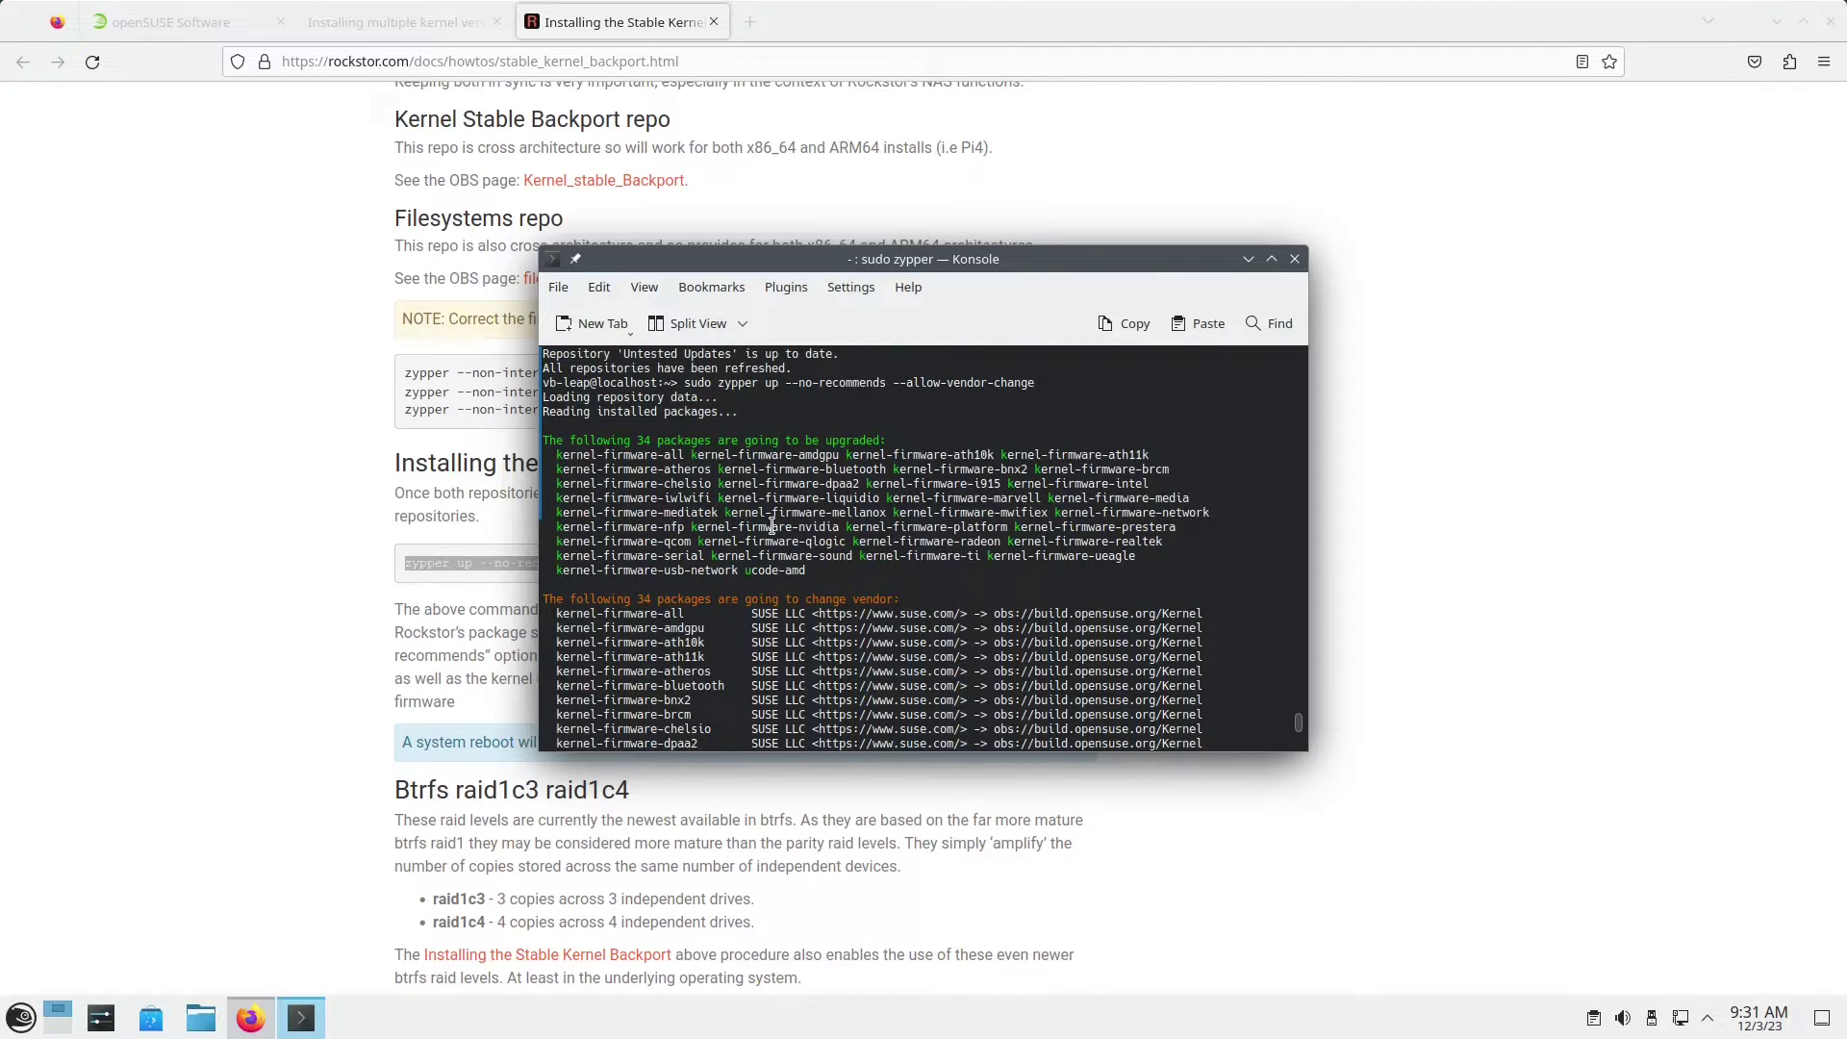
scroll(772, 525, "down", 7)
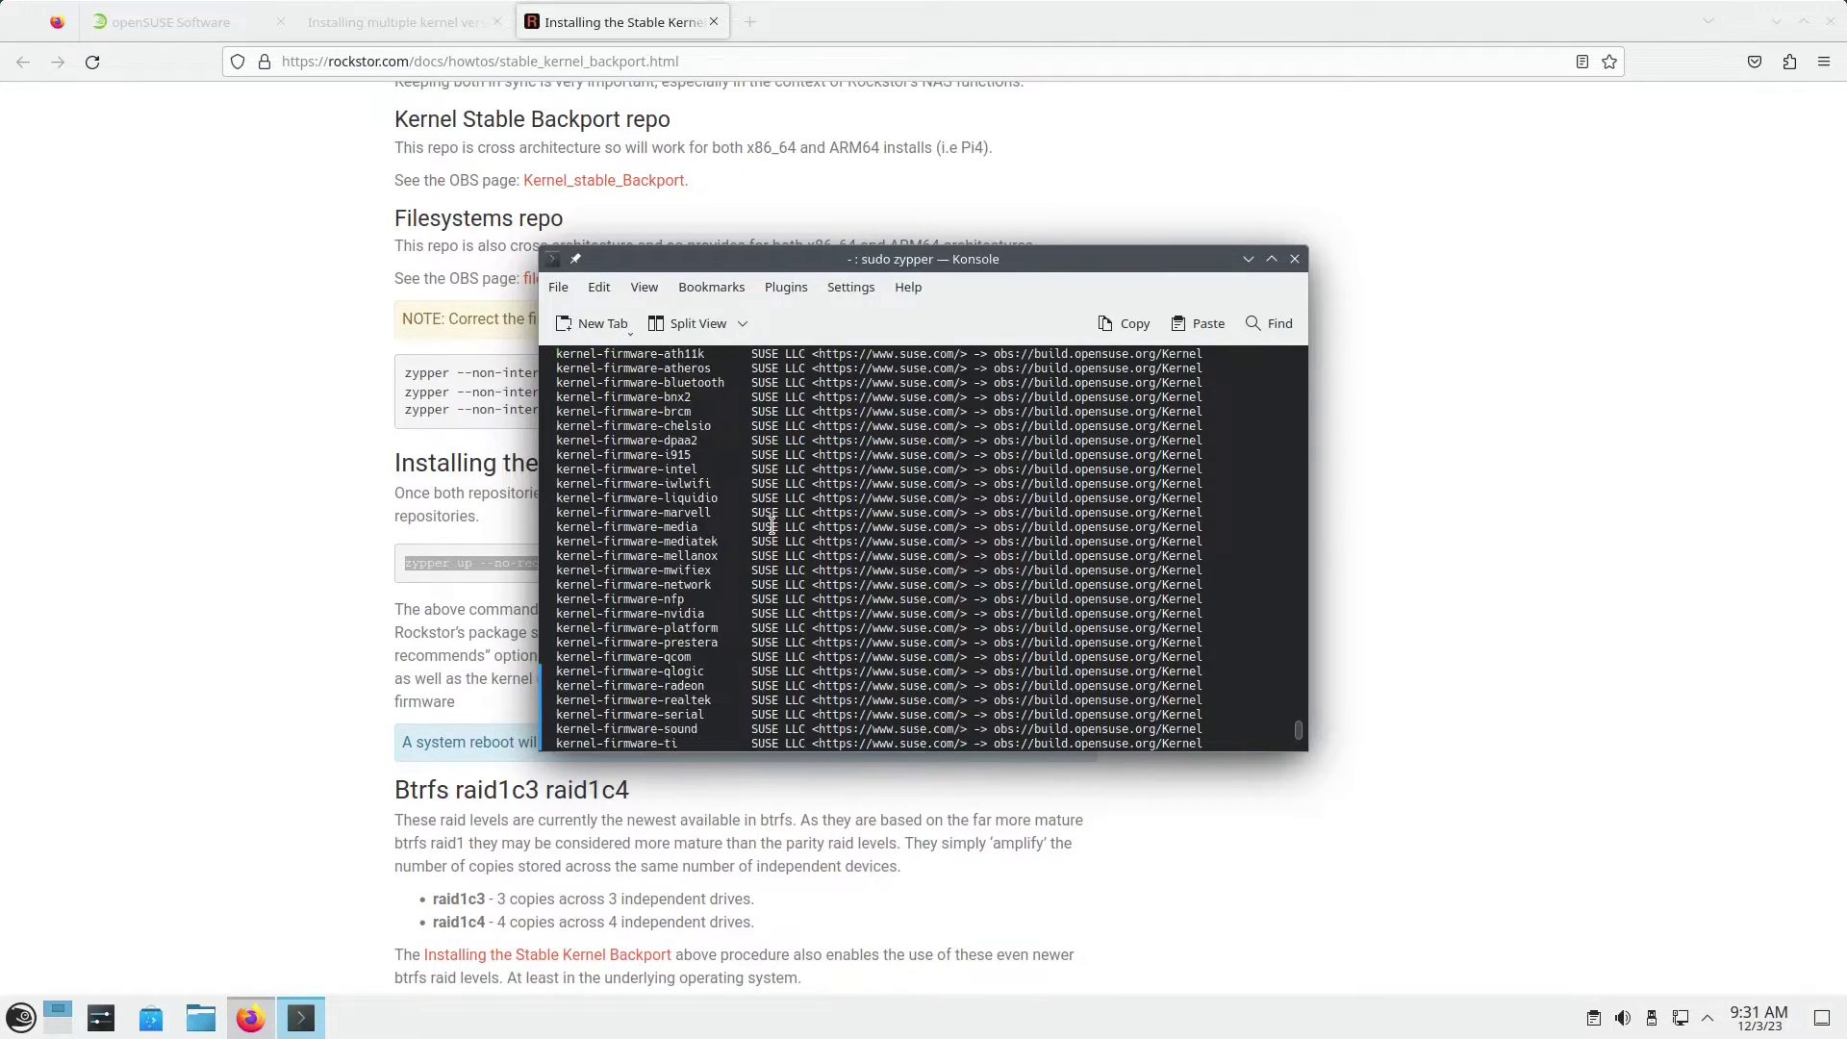
scroll(771, 525, "down", 5)
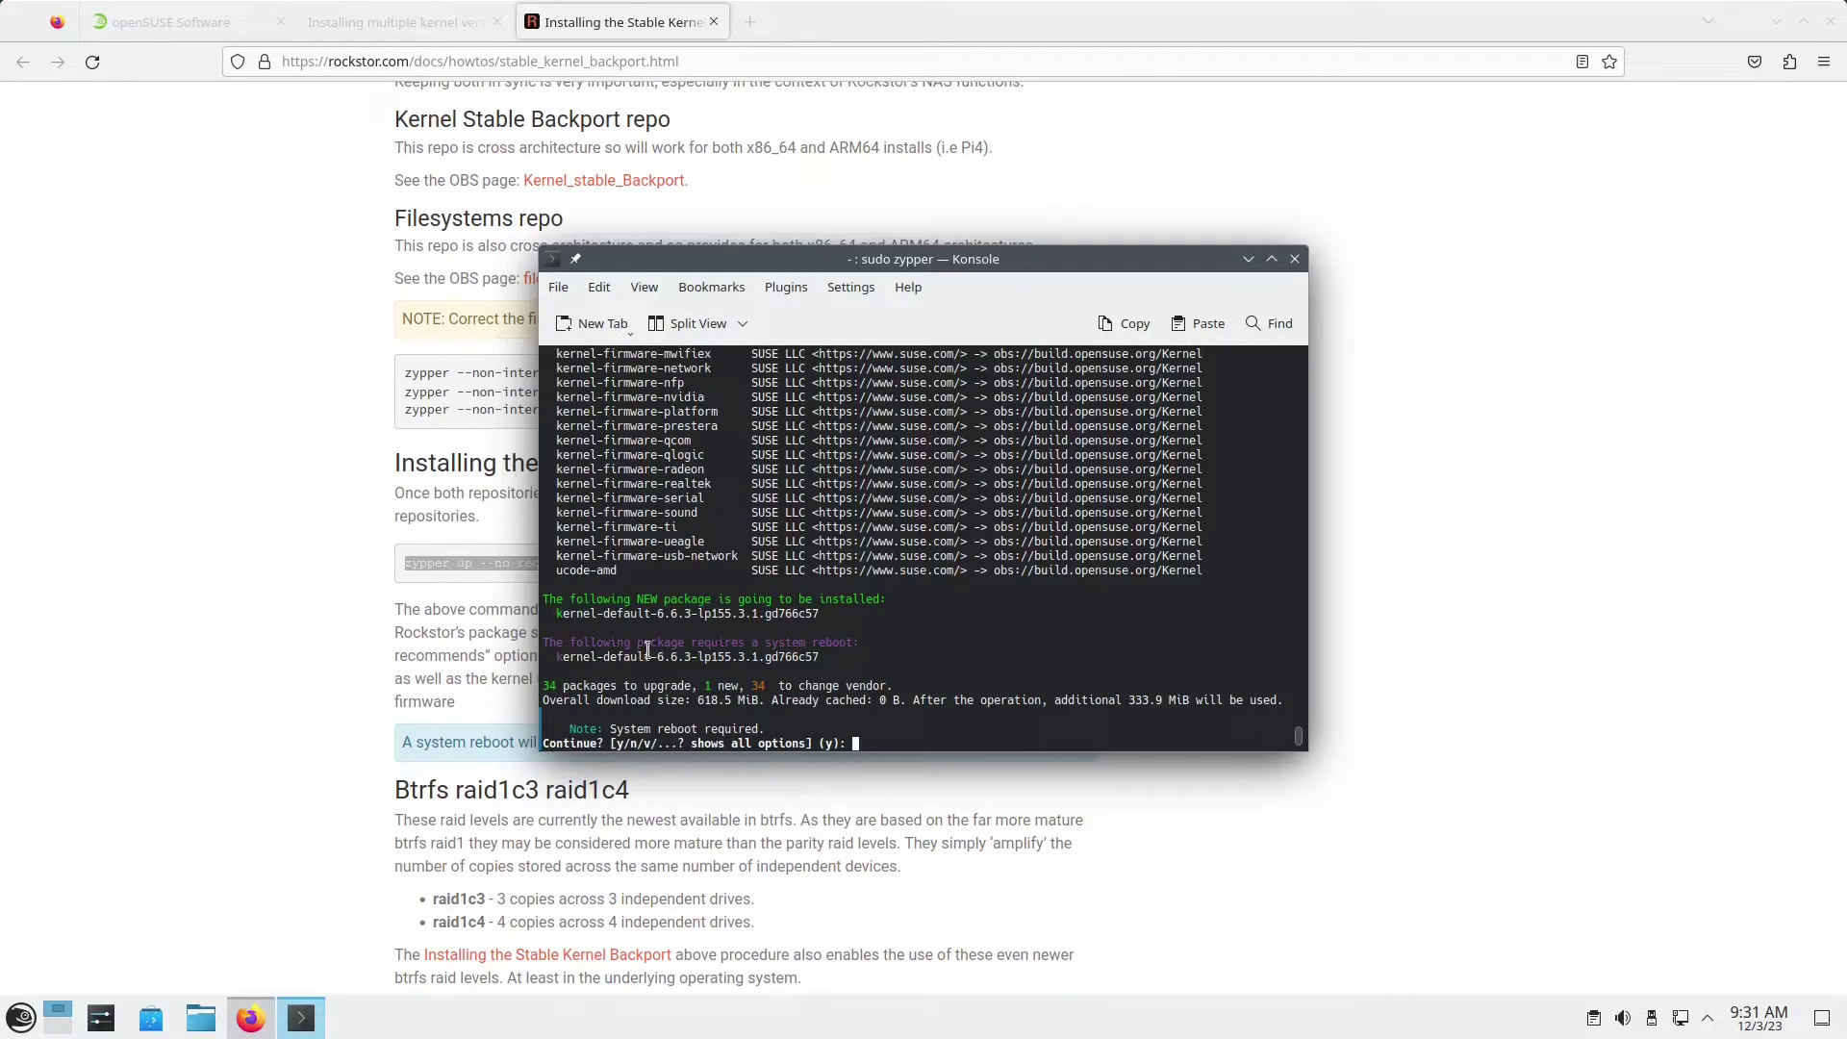
left_click_drag(654, 610, 699, 612)
left_click(910, 736)
type("y")
key("Return")
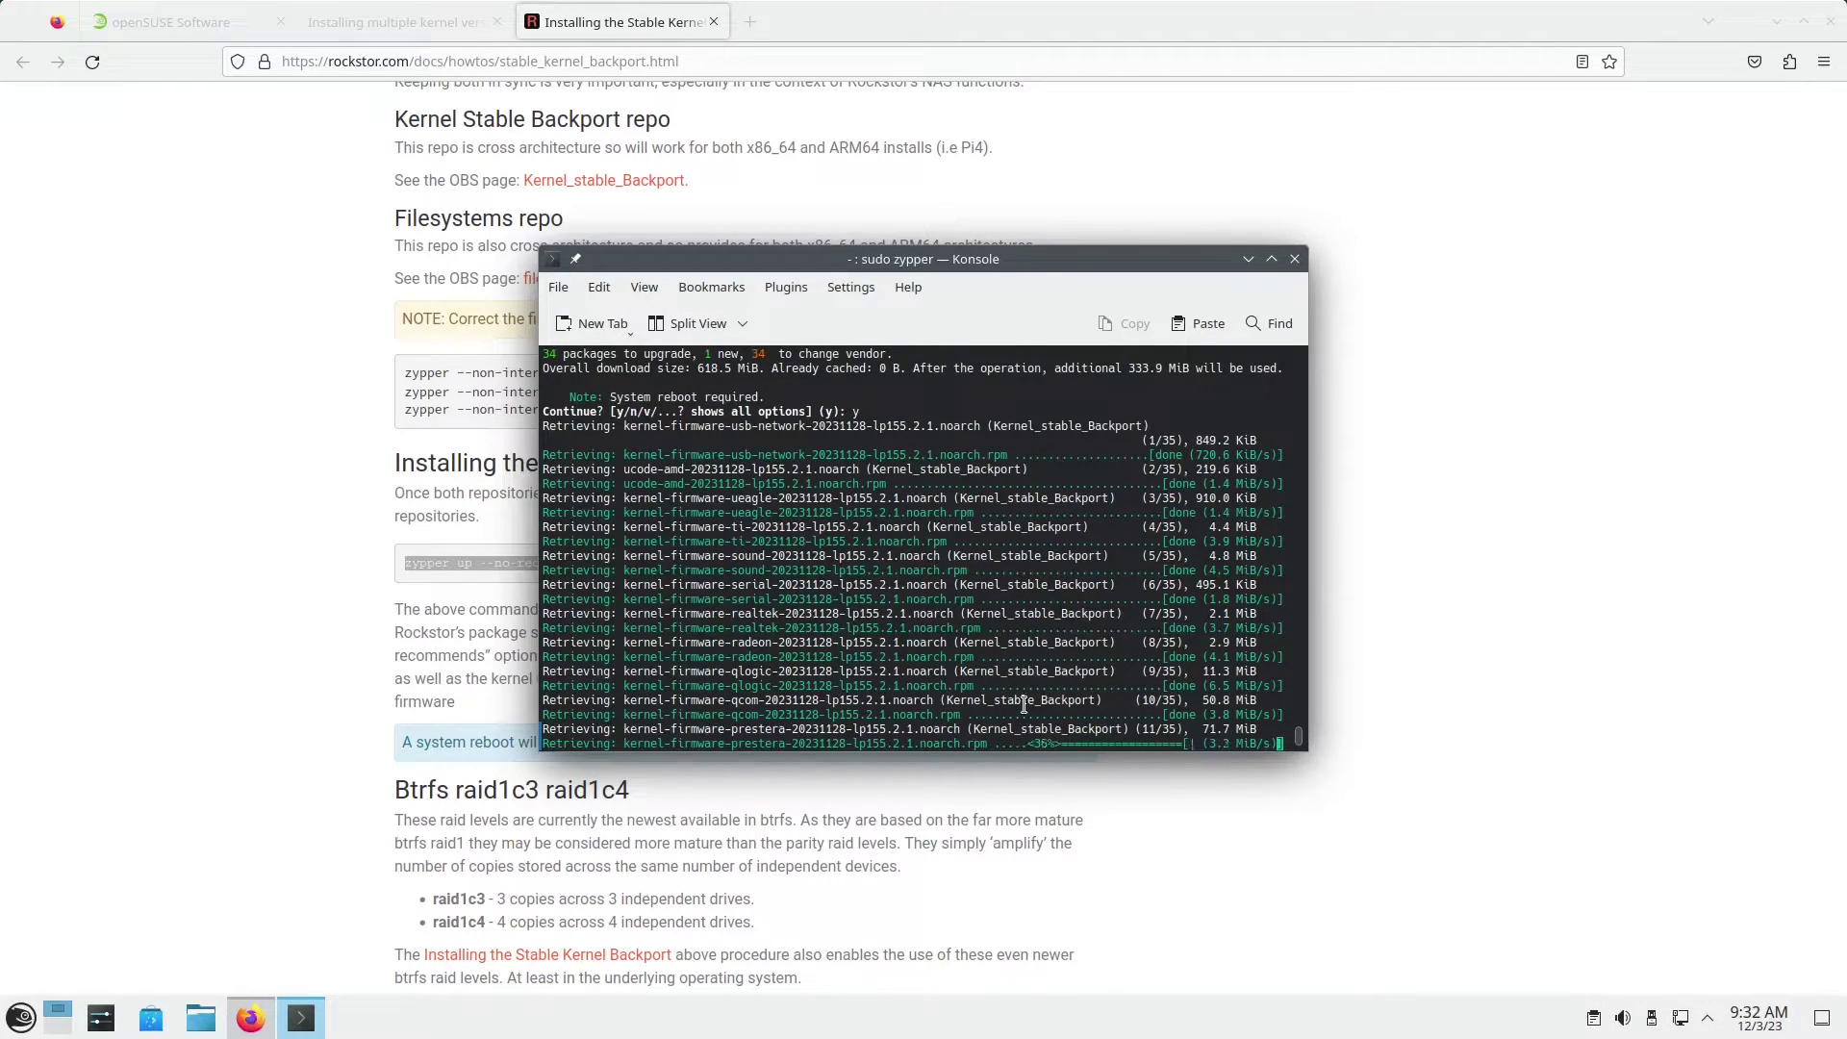
left_click(1775, 23)
Step: Move the Konsole window up and right while the 6.6.3 kernel upgrade completes
left_click_drag(1019, 259, 1249, 172)
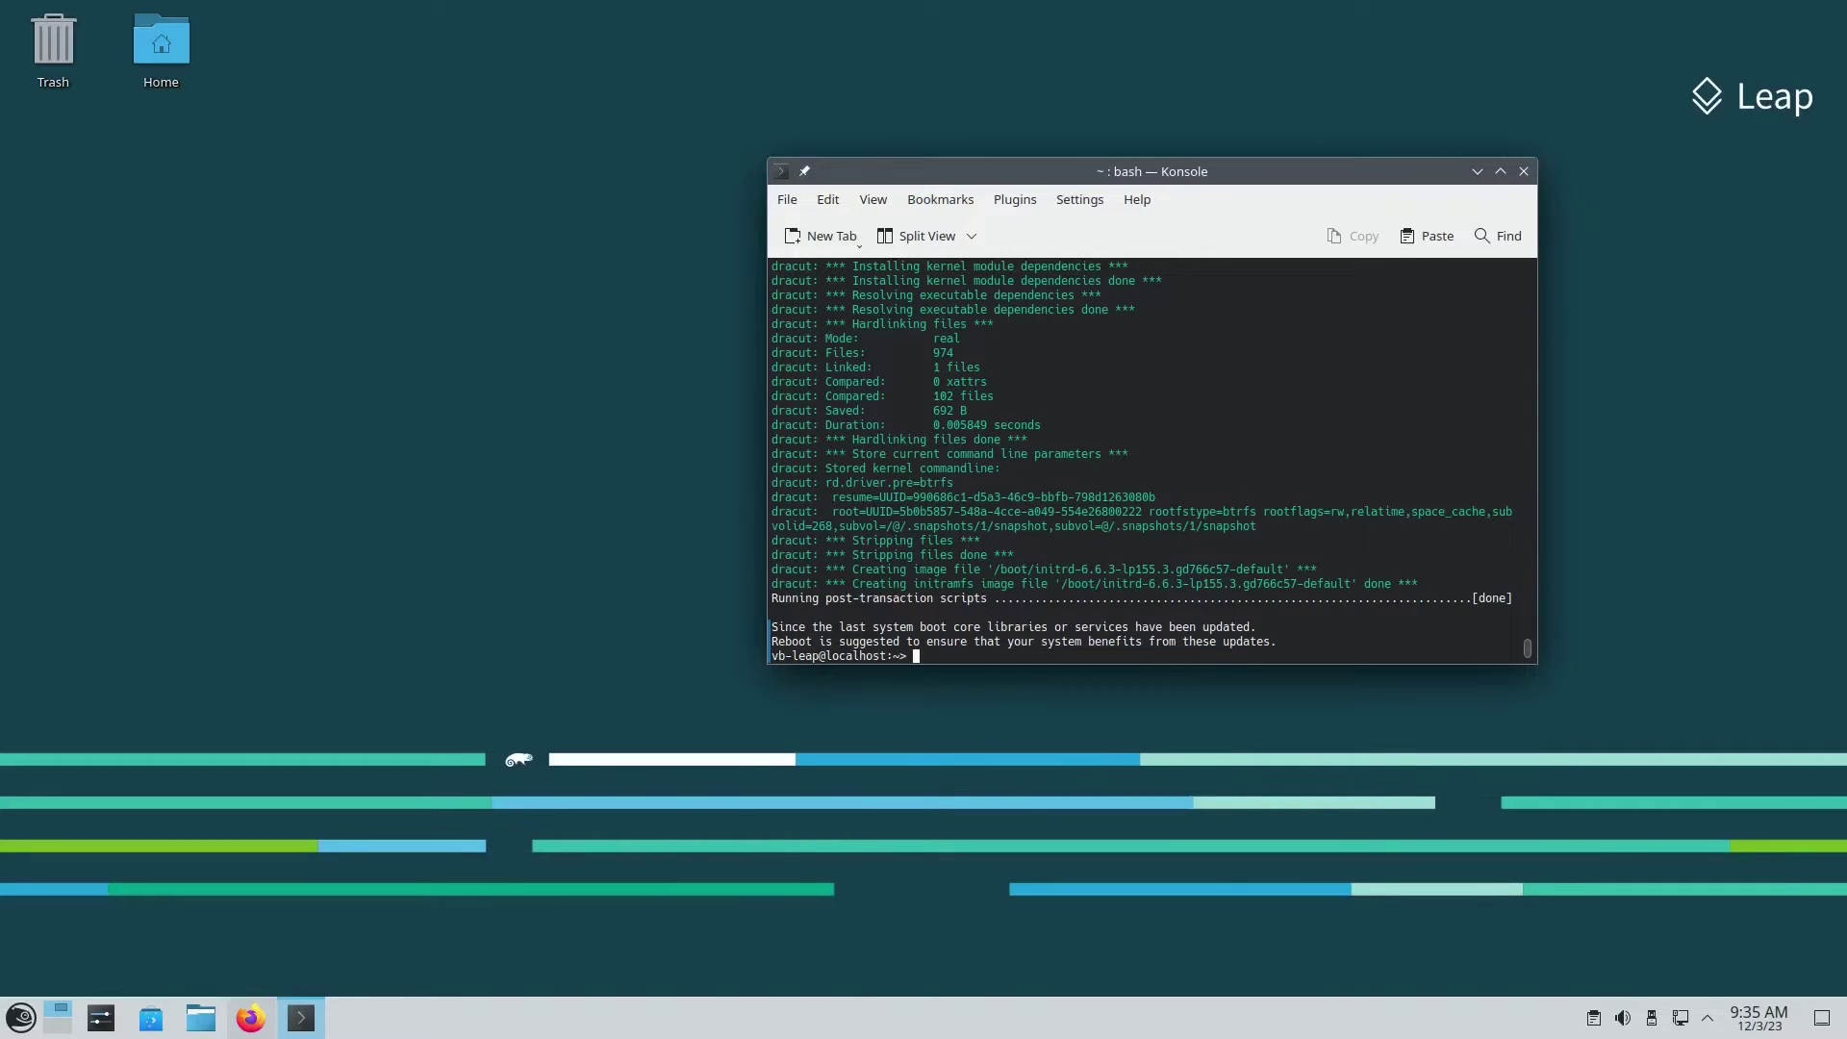
Step: Run sudo dracut -f to force-rebuild the initramfs
type("sudo dracut -f")
key("Return")
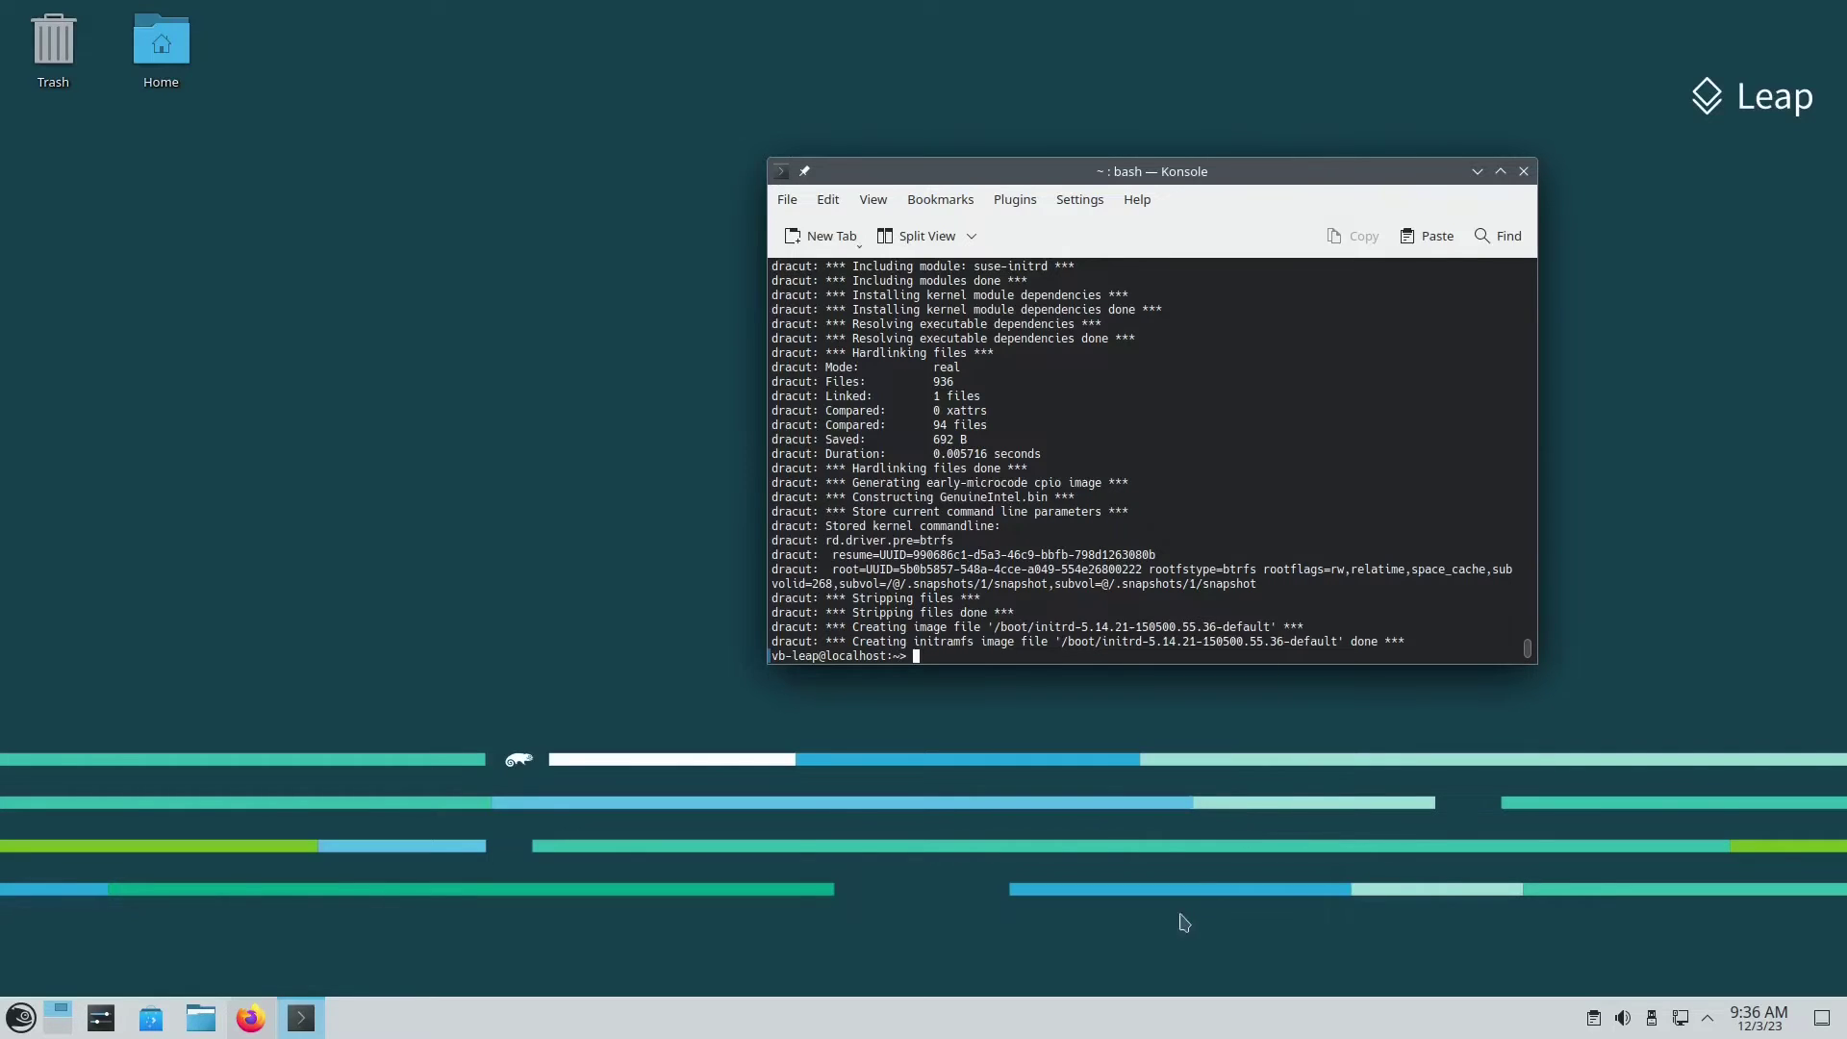
left_click(19, 1018)
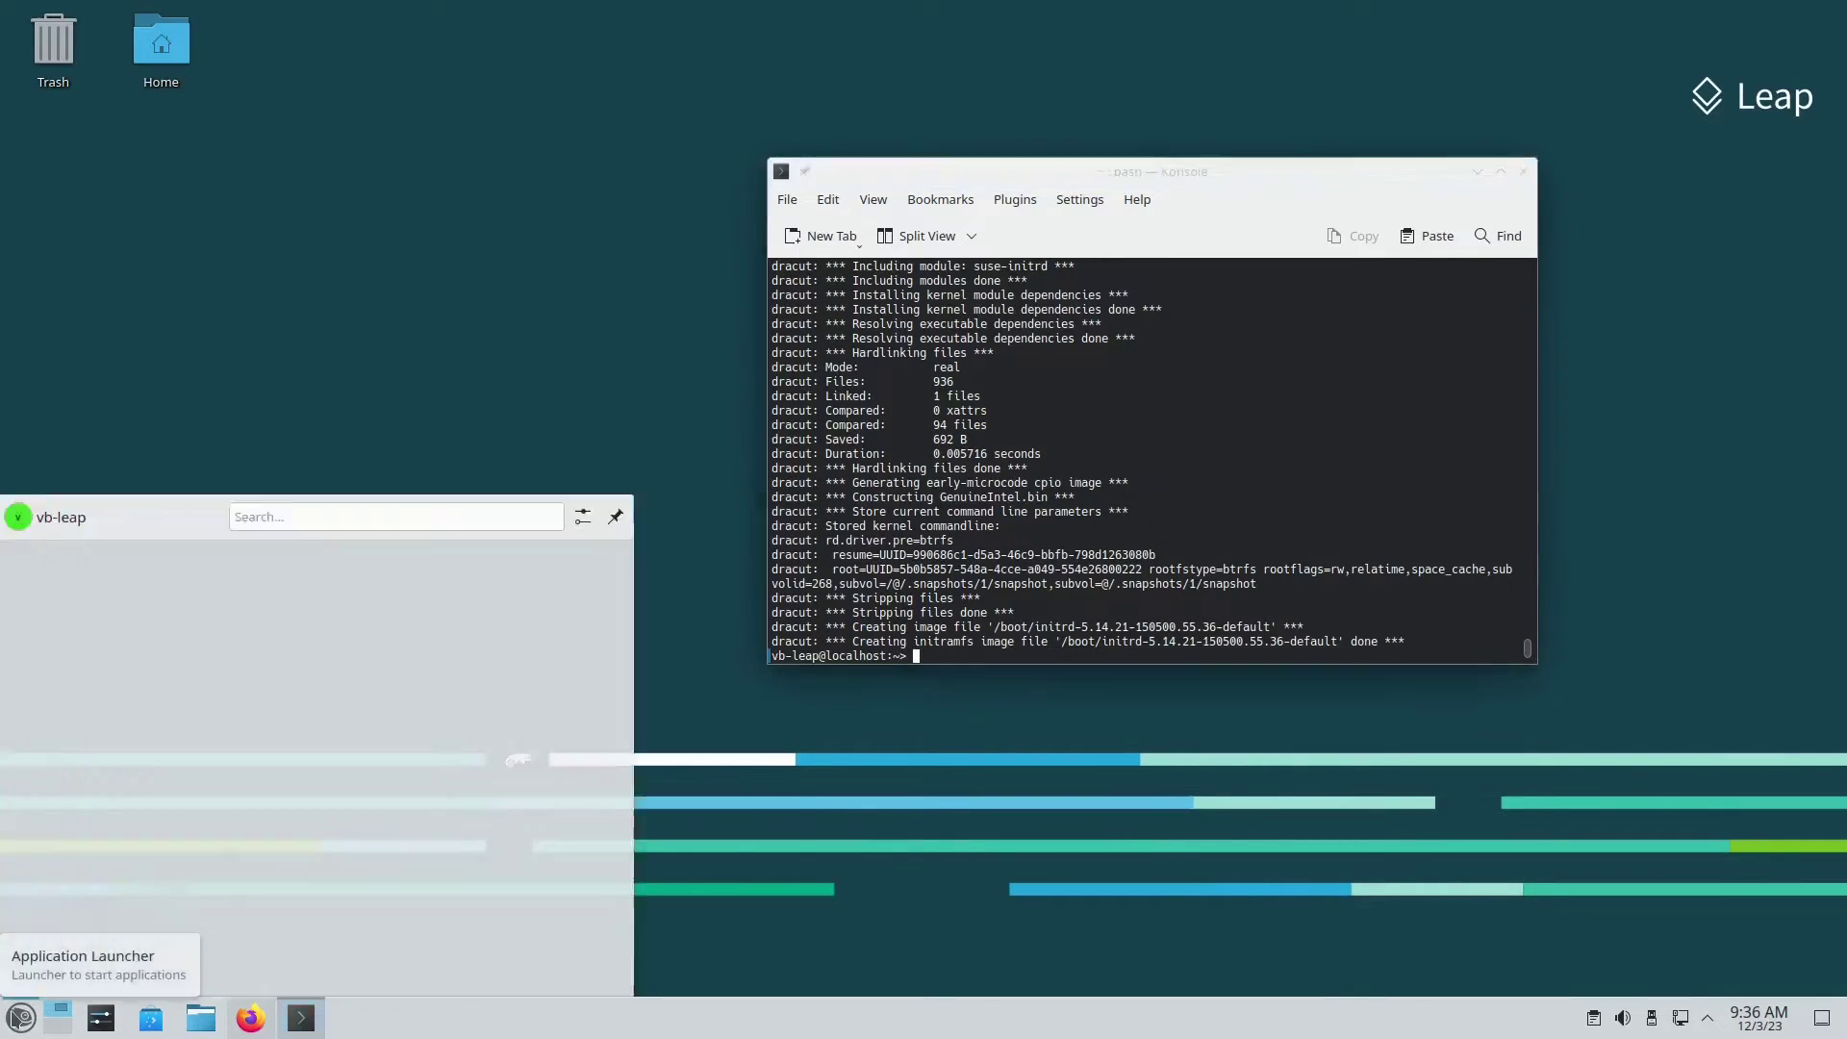
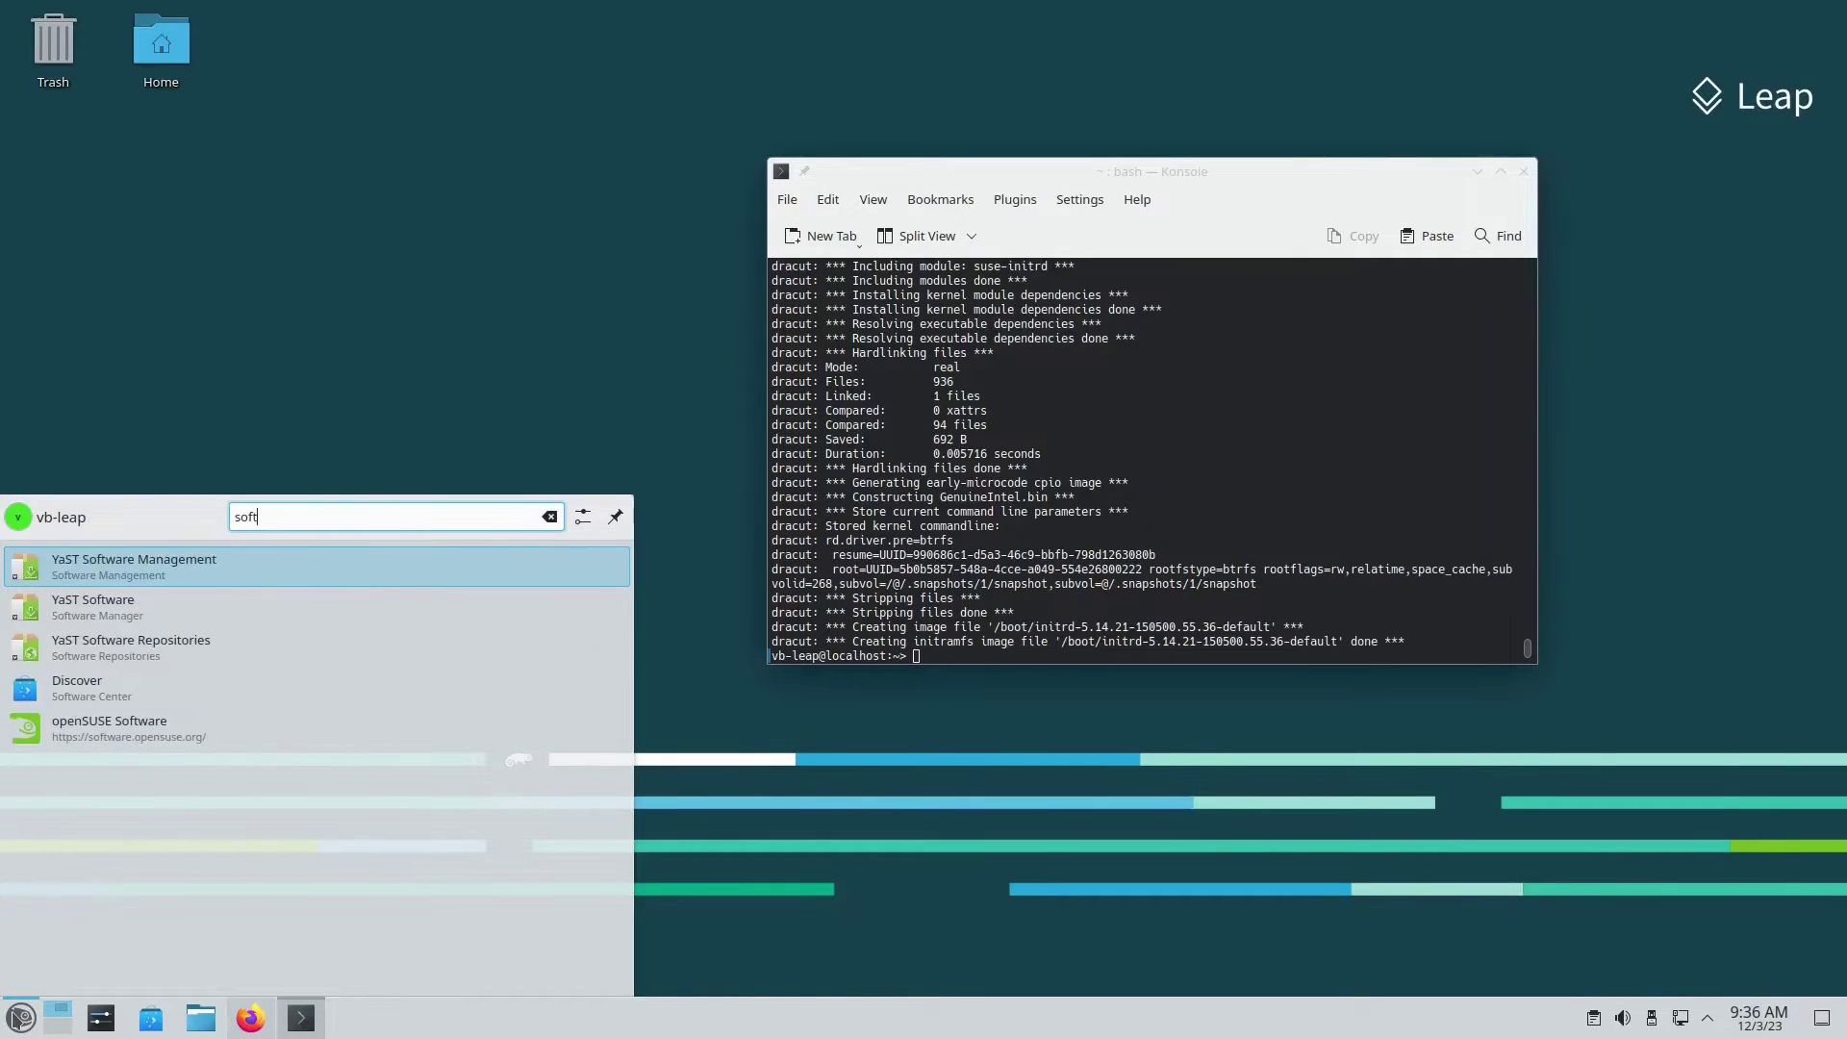
key("Return")
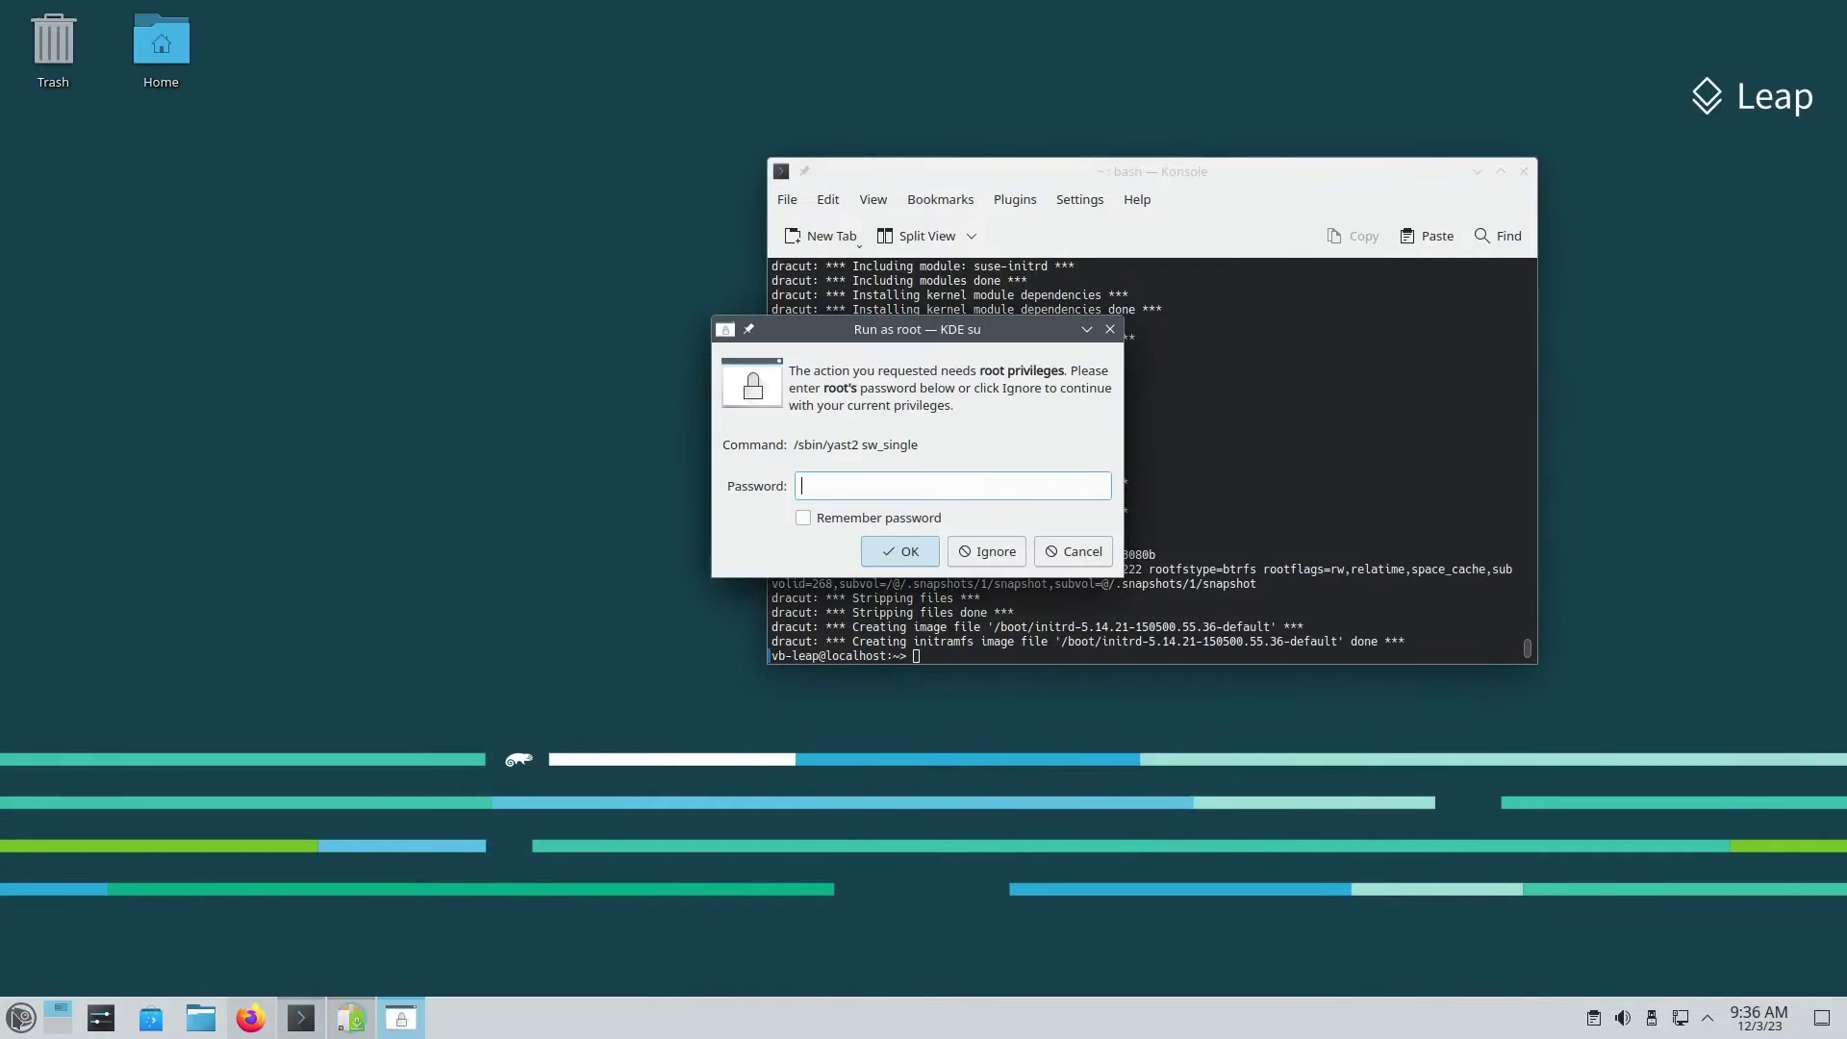
key("Return")
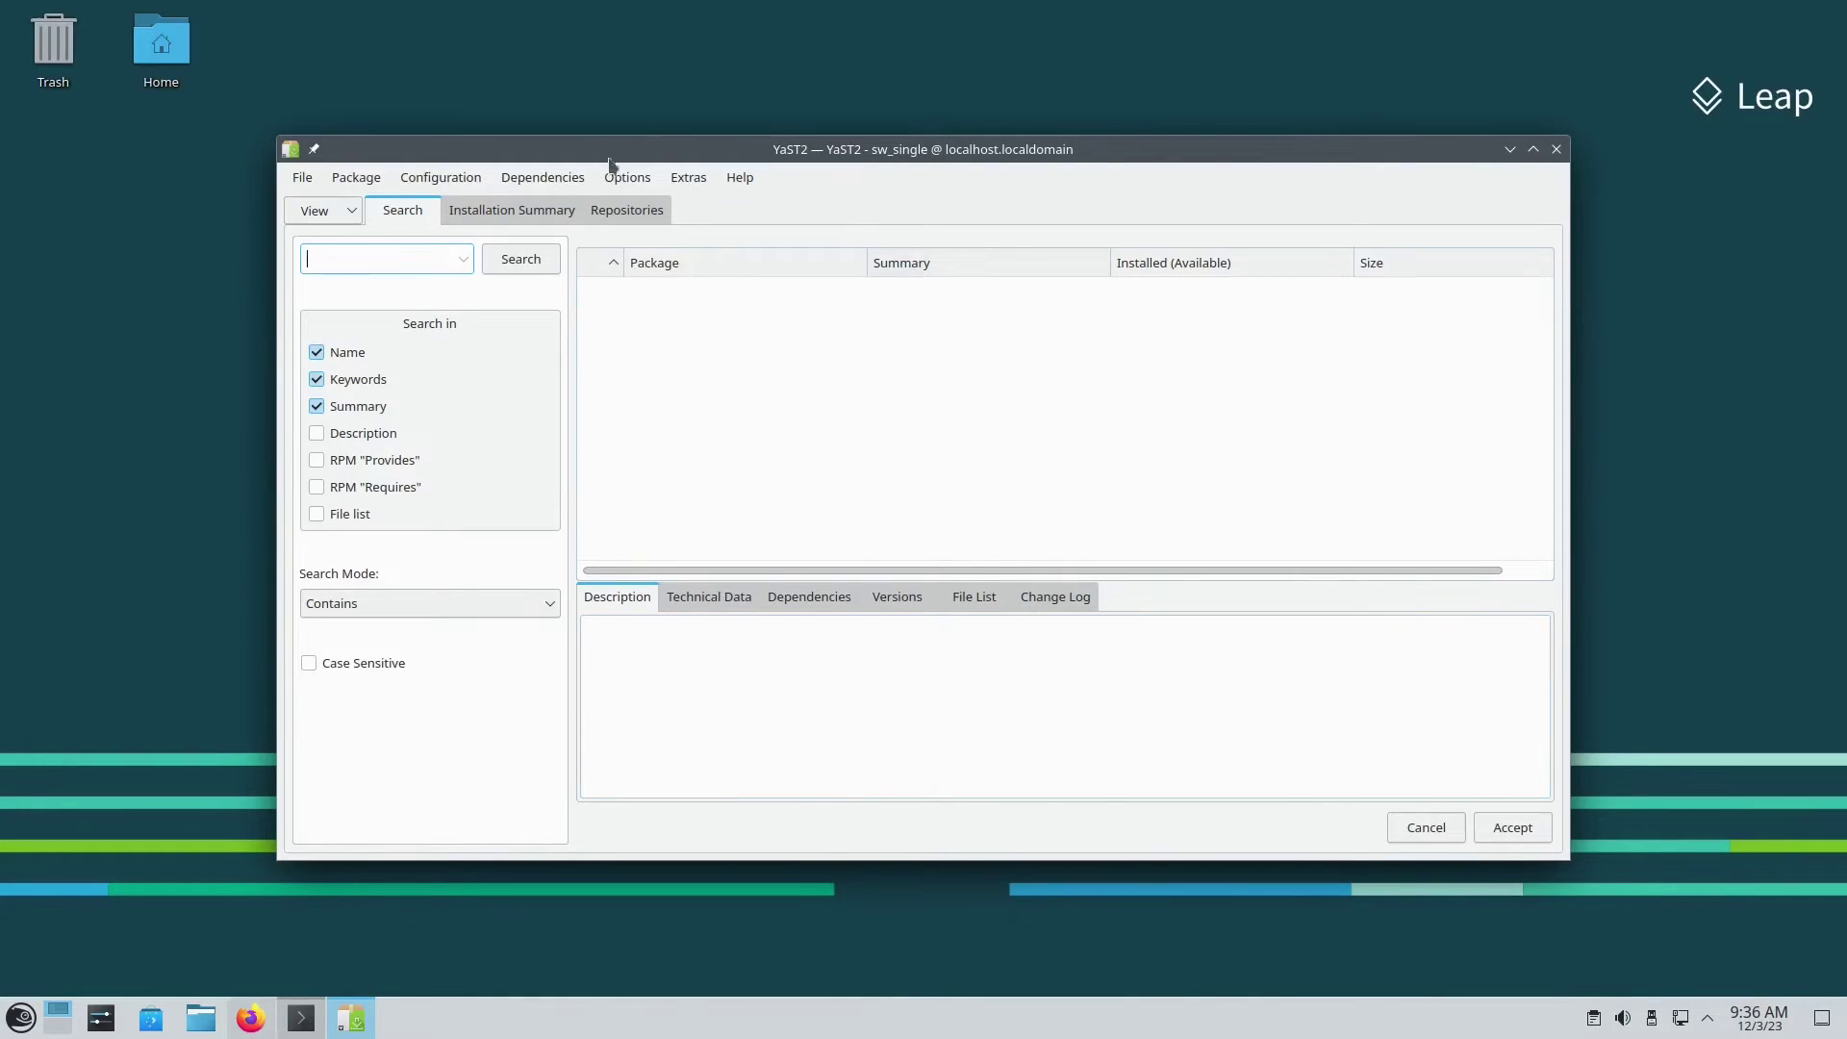
left_click(614, 211)
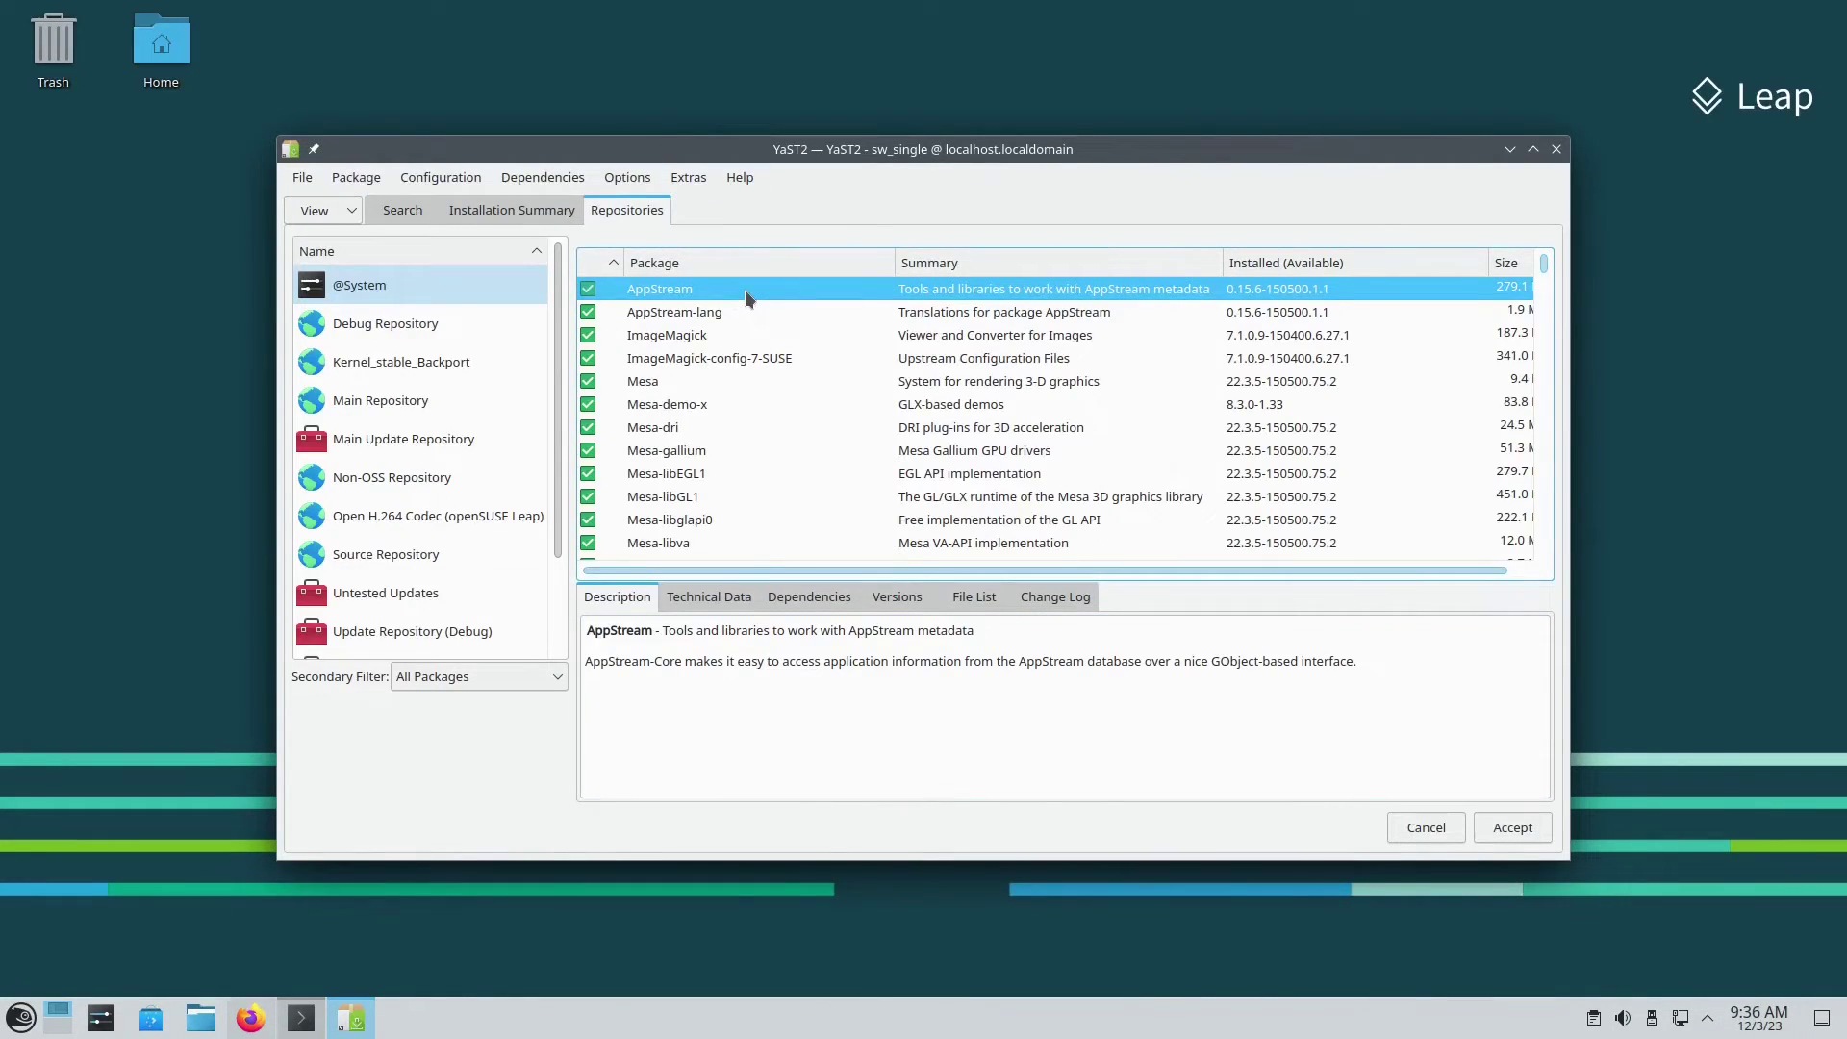
left_click(399, 366)
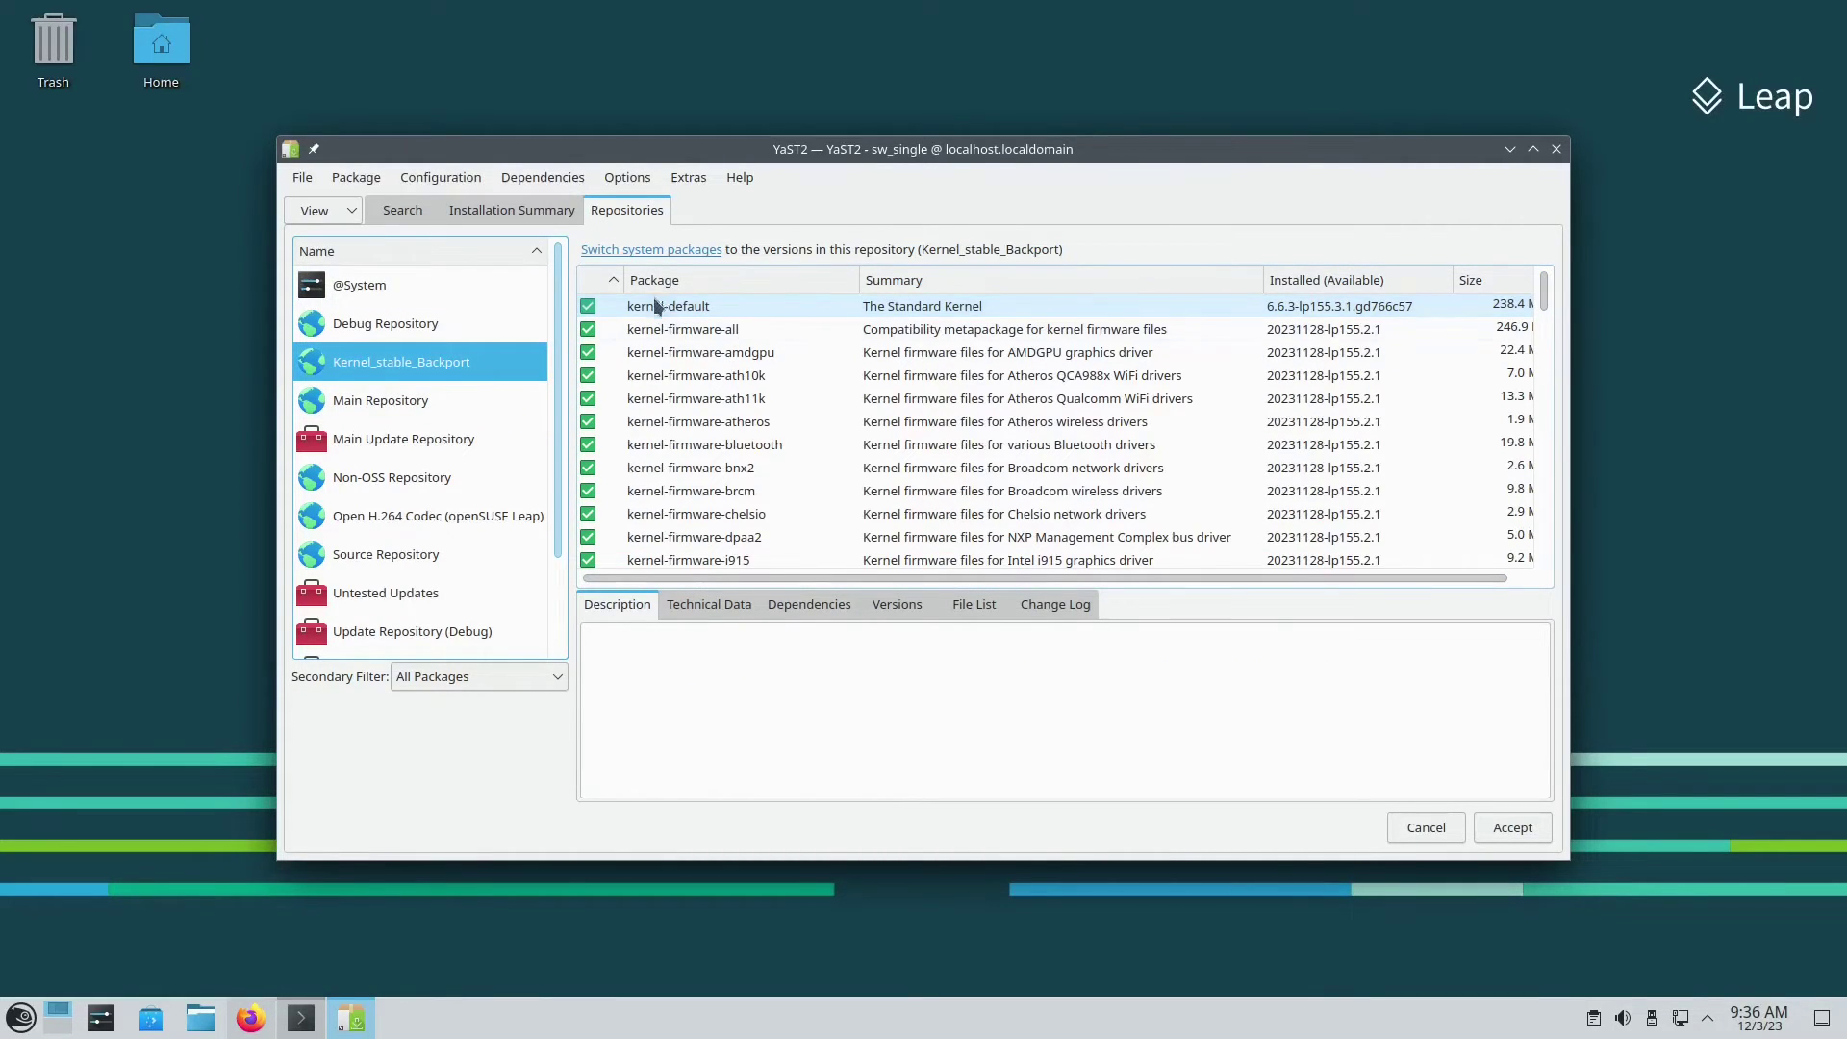
left_click(691, 307)
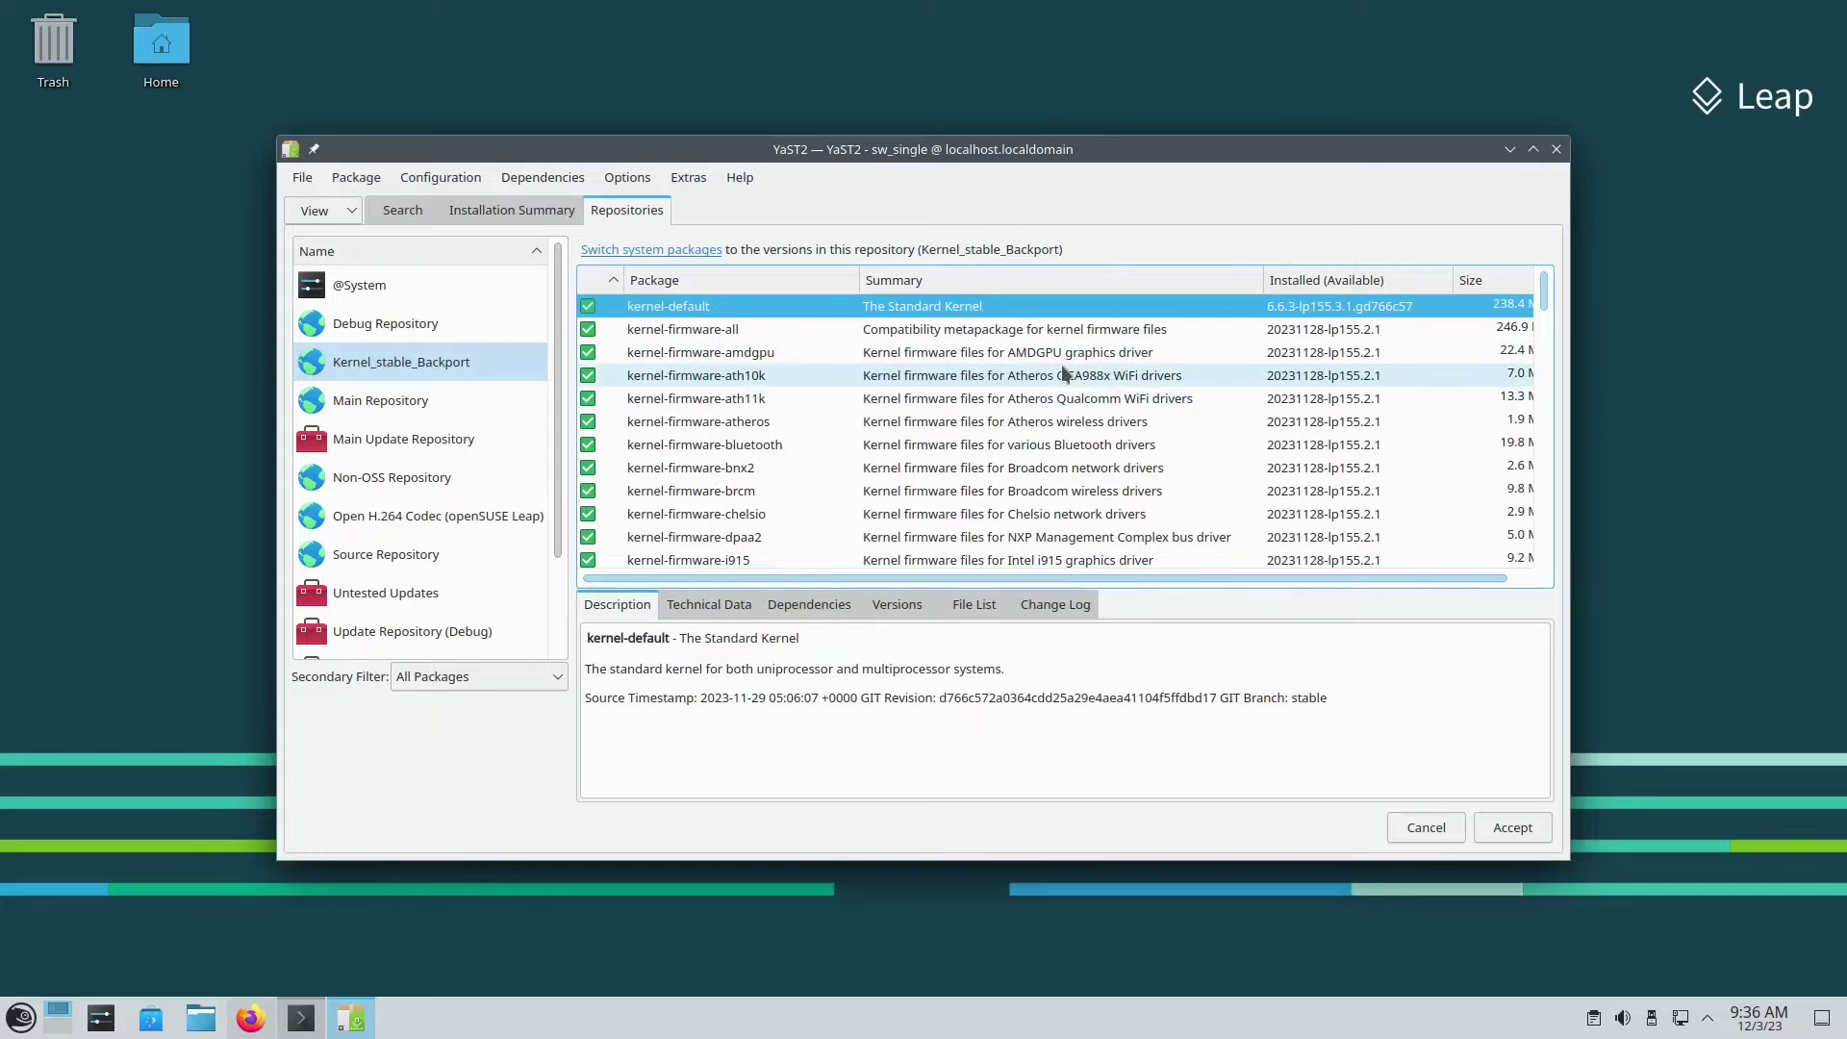
left_click(898, 607)
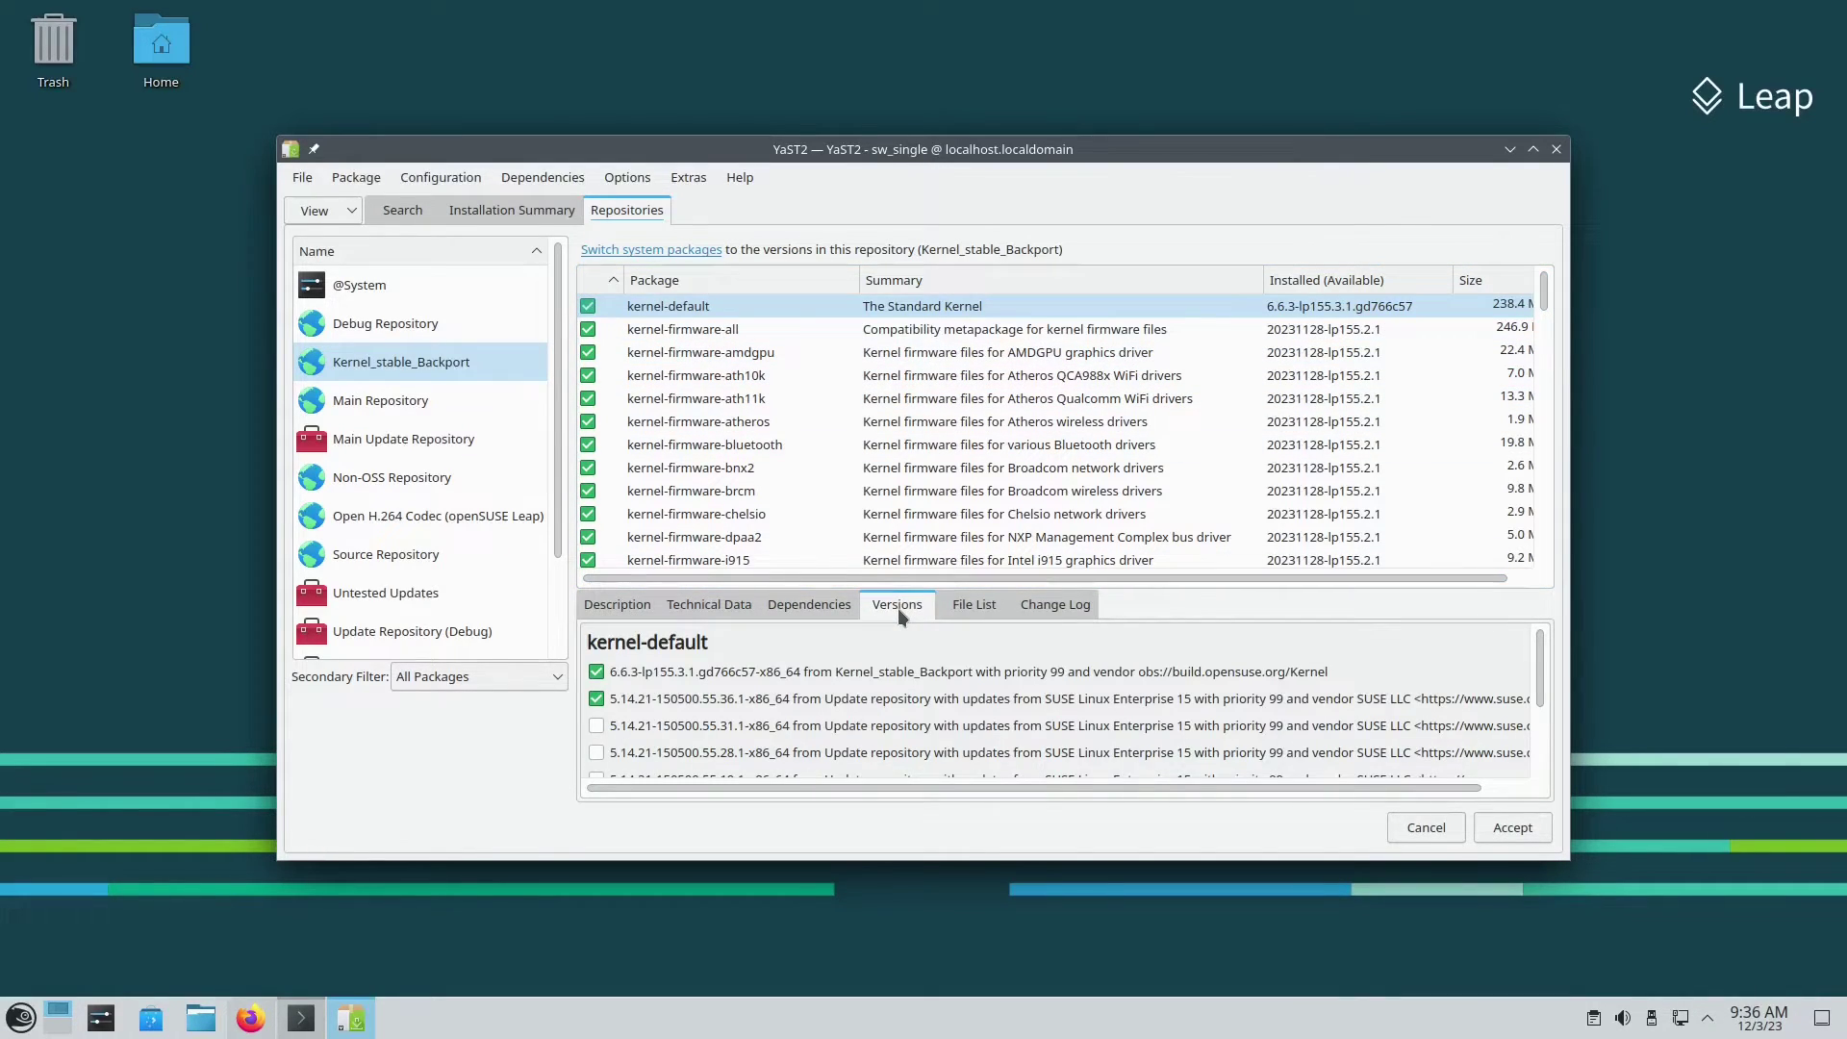
scroll(821, 724, "down", 2)
scroll(822, 724, "up", 2)
Step: Dismiss the software manager without changes and enter sudo reboot
left_click(1433, 829)
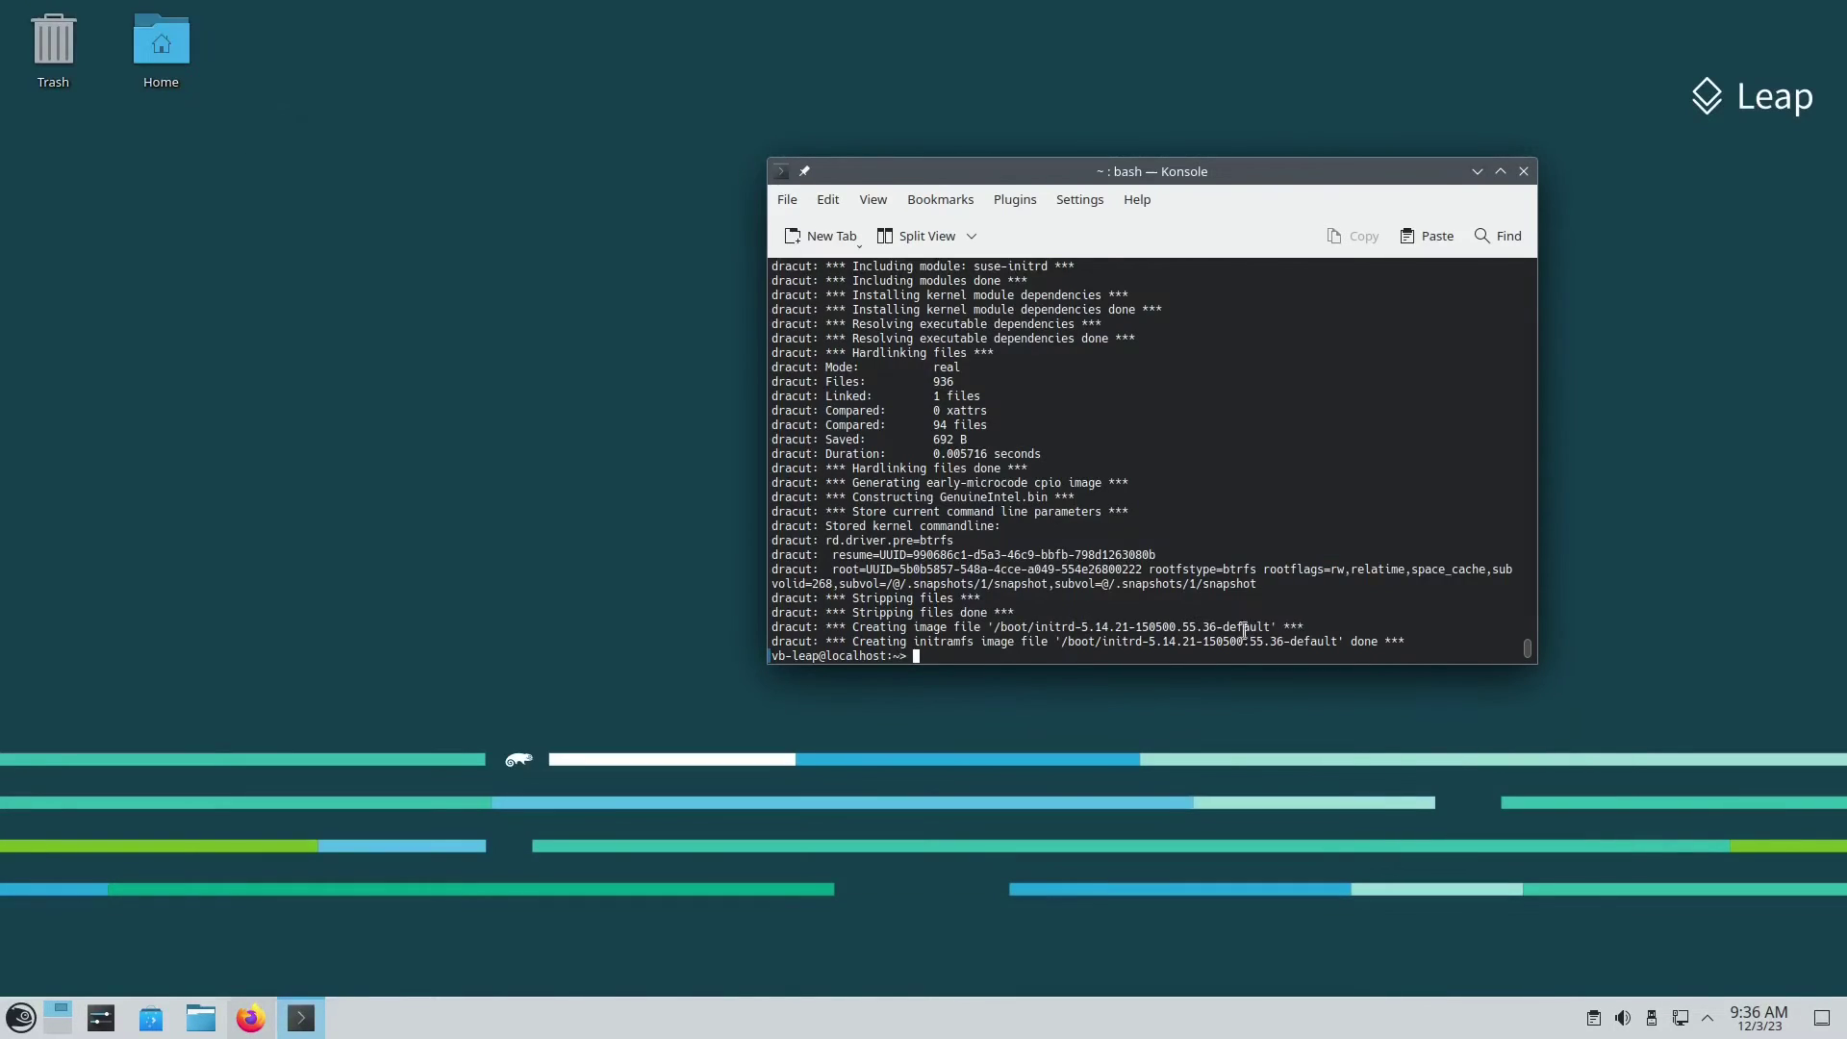
type("sudo reboot")
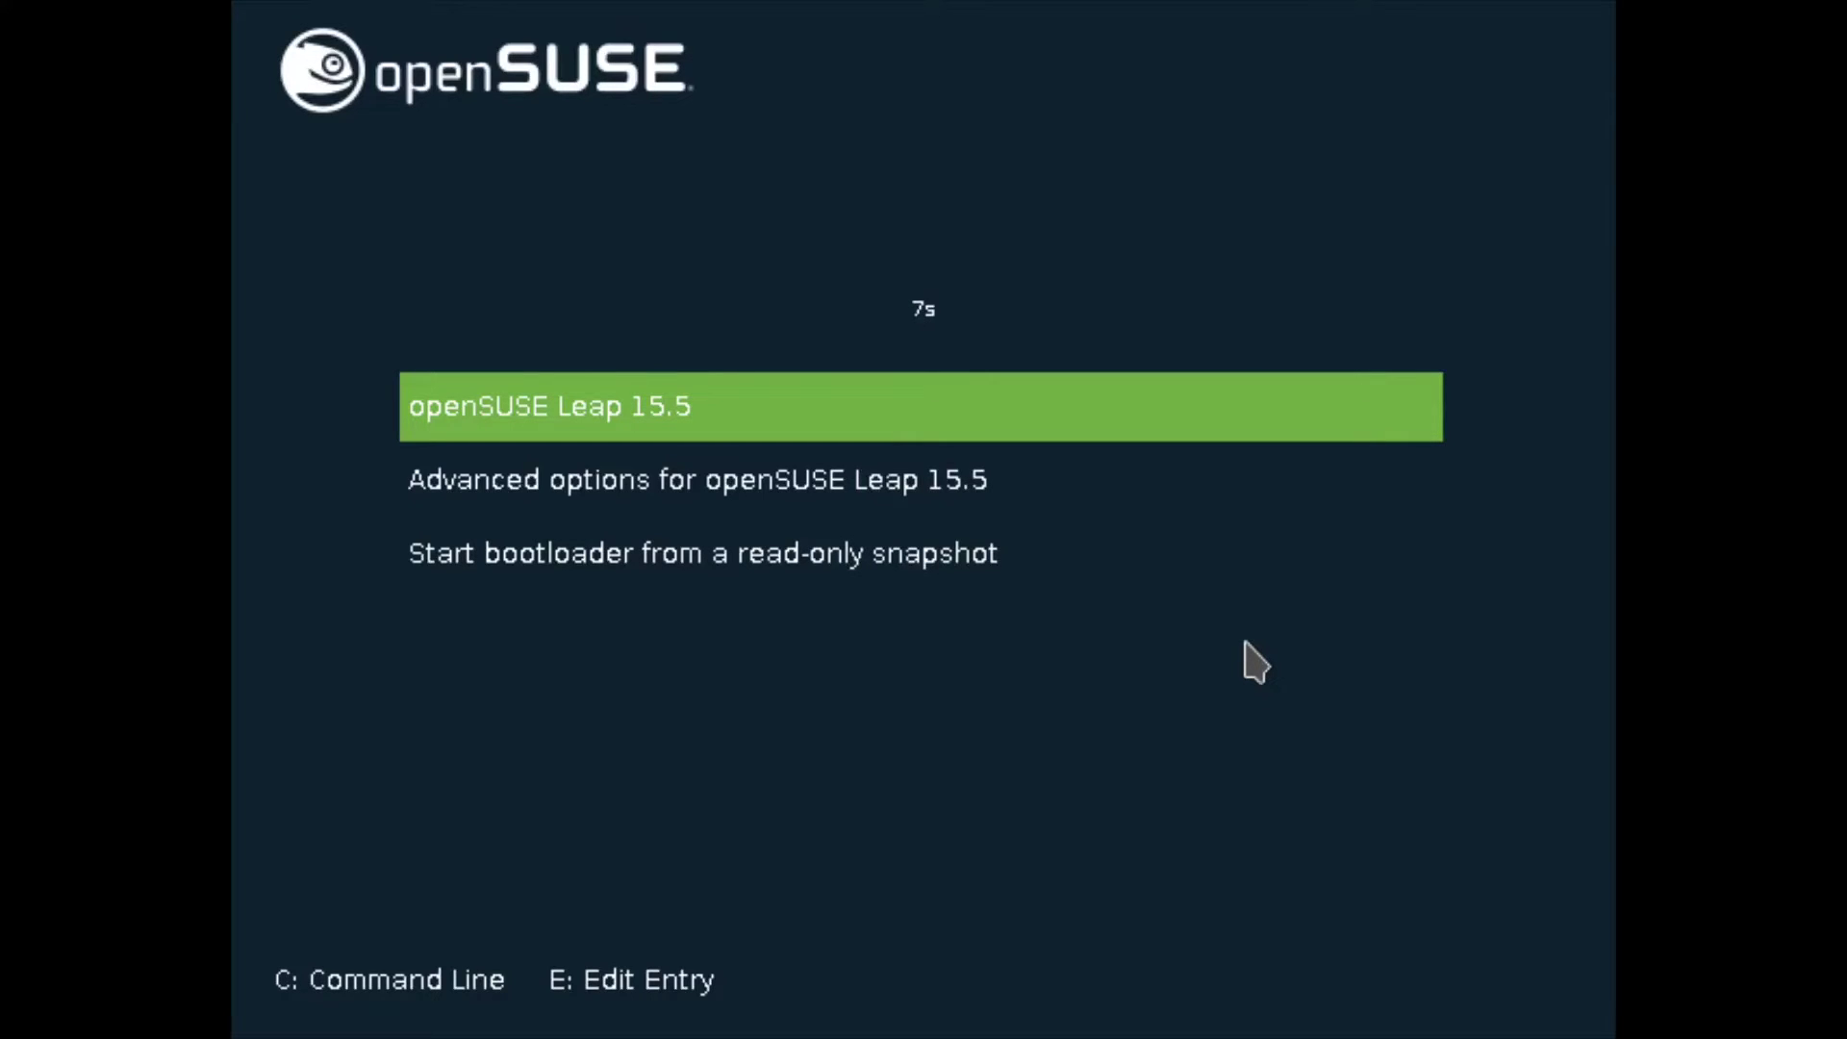
Step: Check the 6.6.3 and 5.14.21 entries under Advanced options, then boot openSUSE Leap 15.5
key("Down")
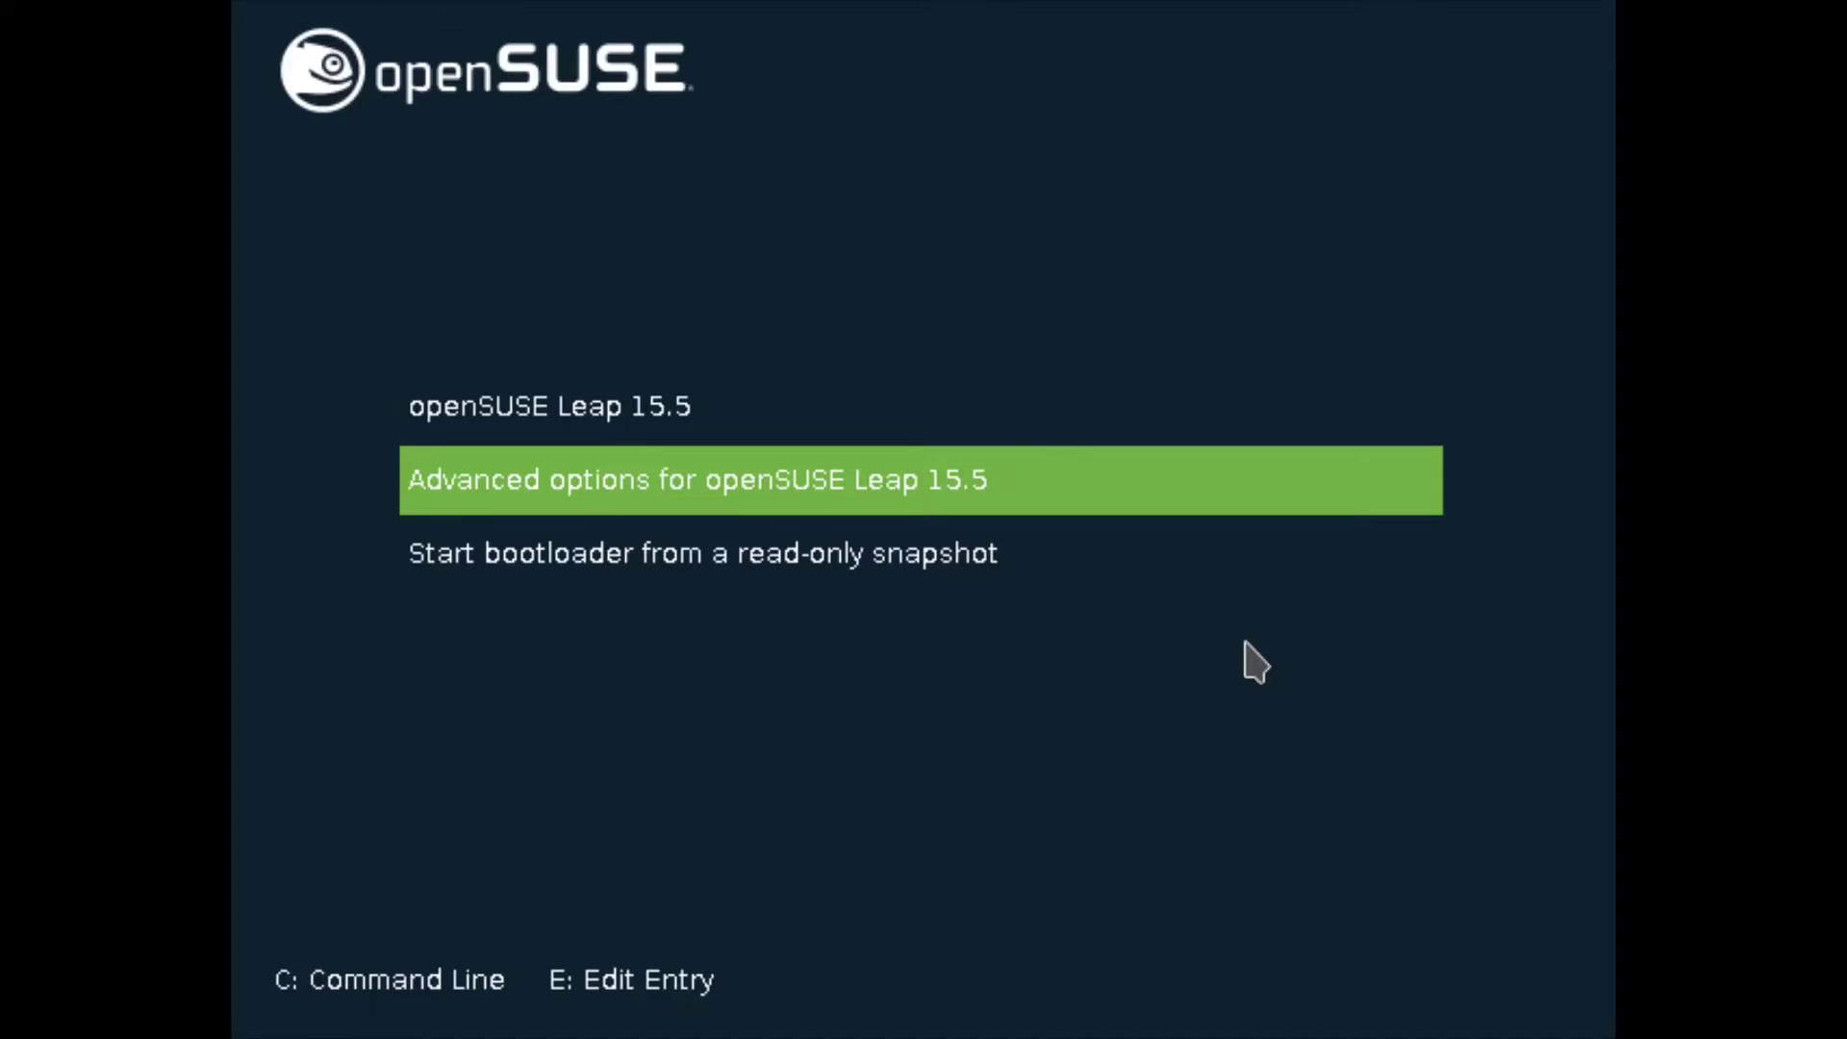
key("Return")
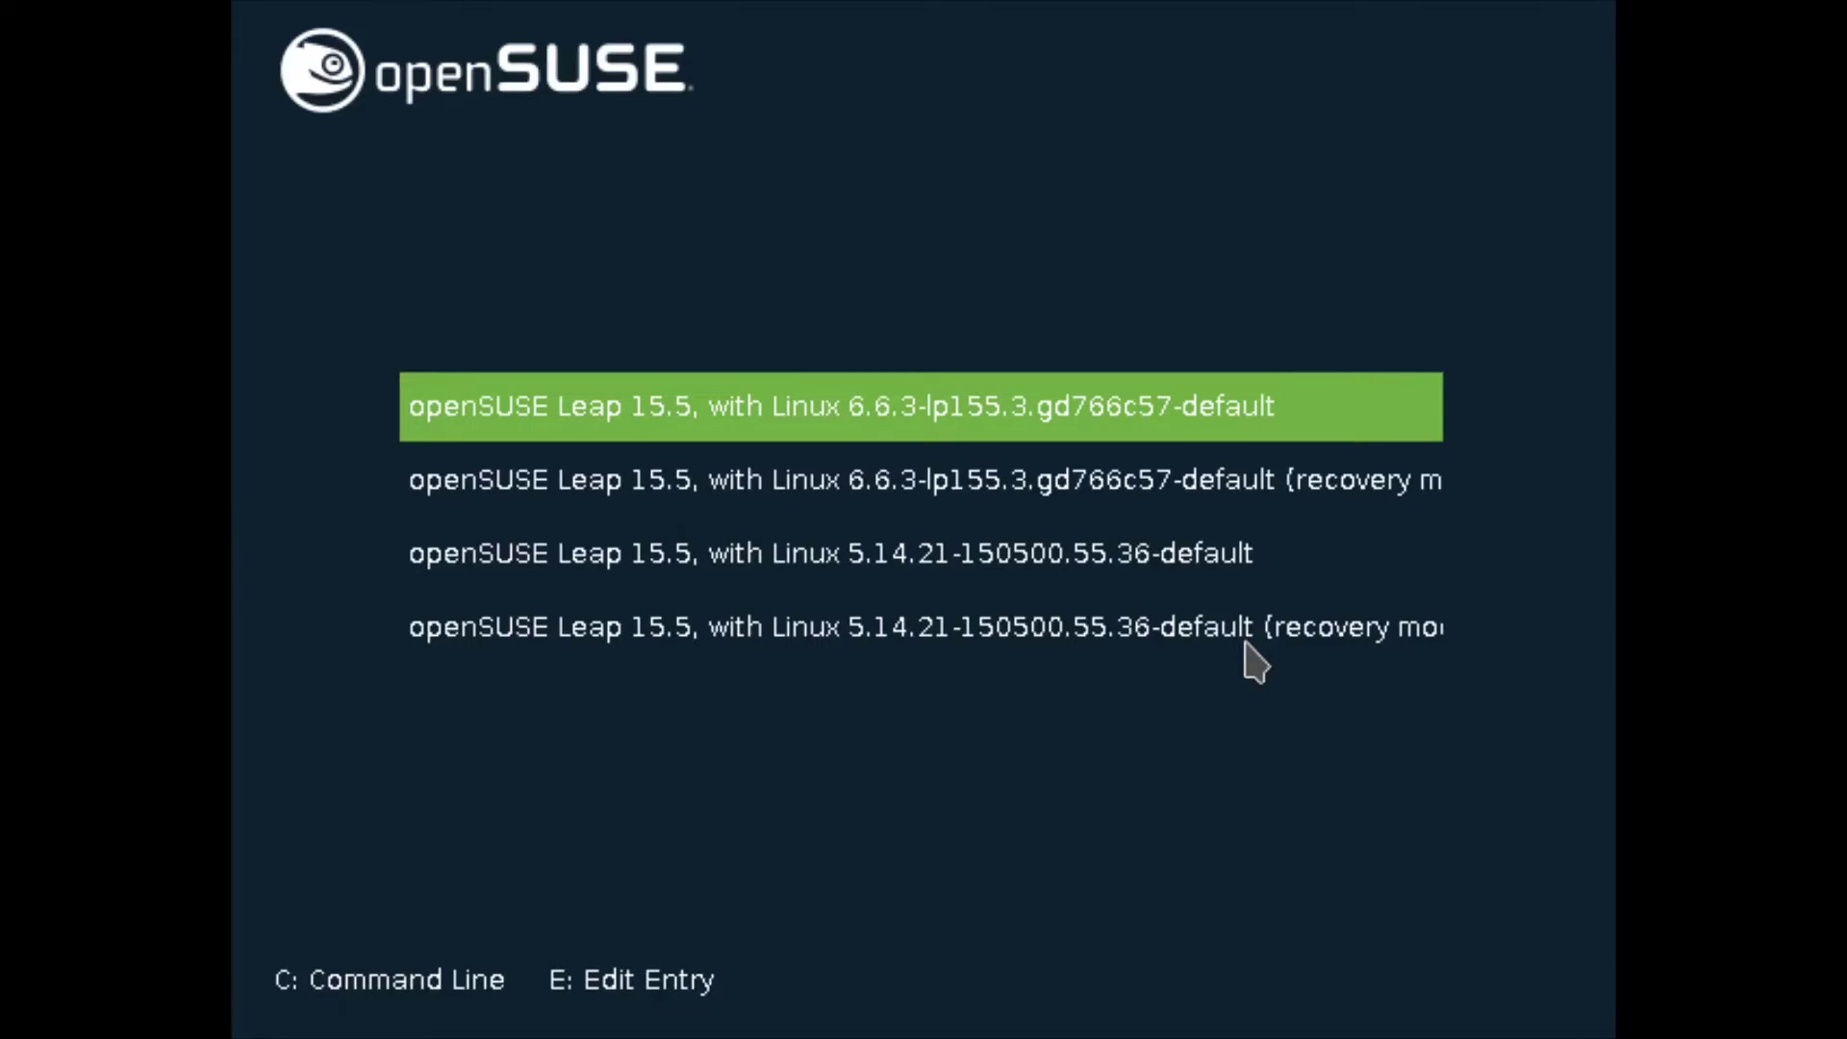
key("Down")
key("Down")
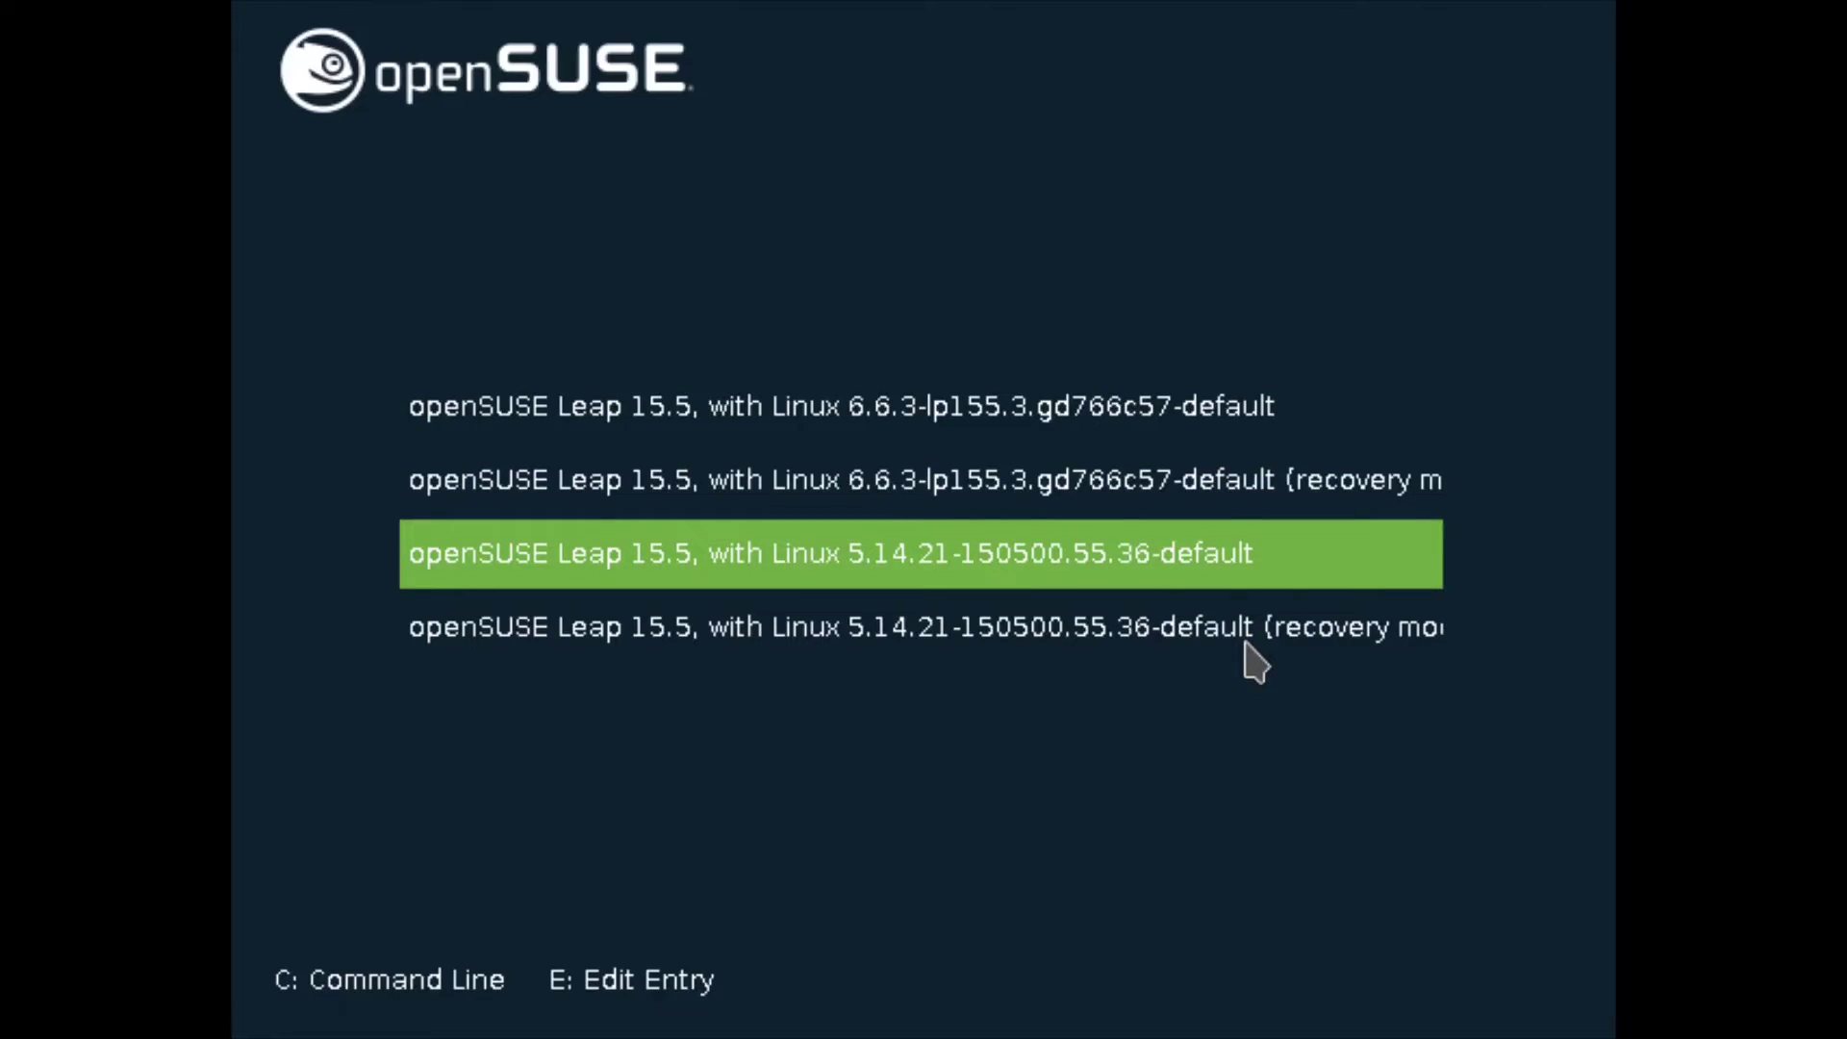
key("Up")
key("Up")
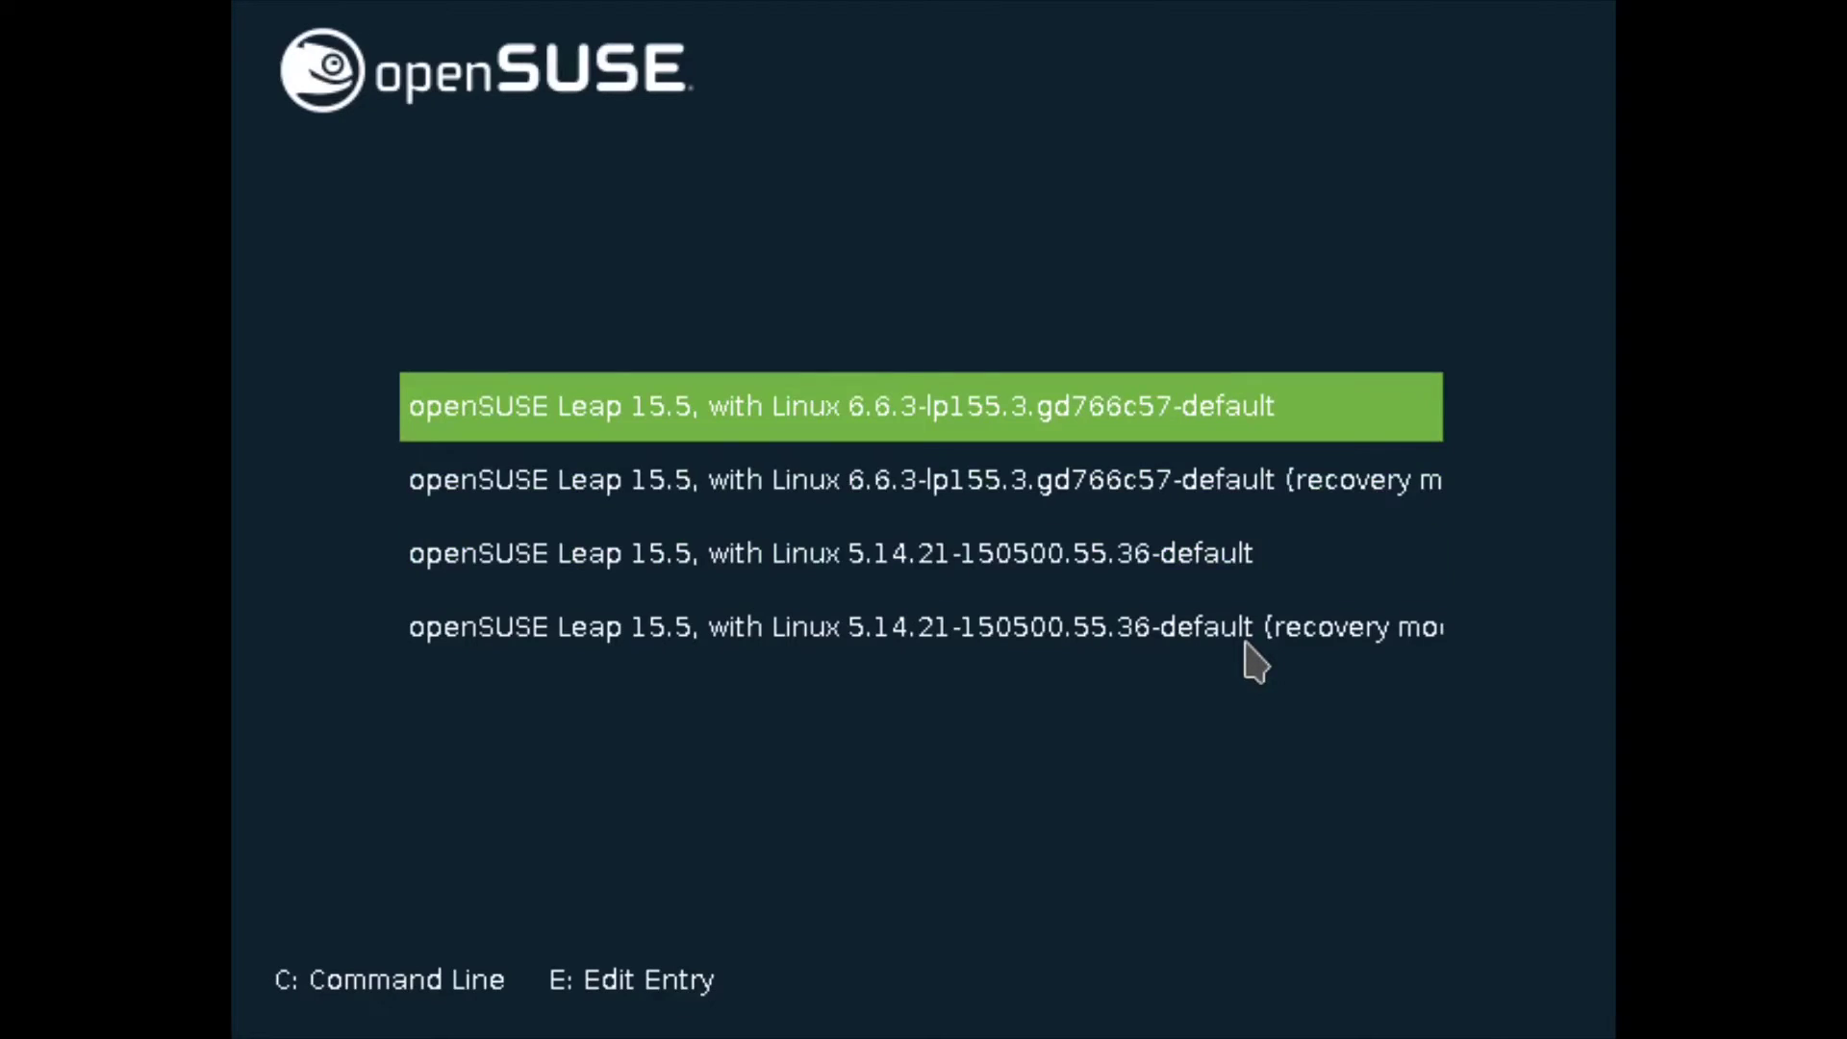
key("Escape")
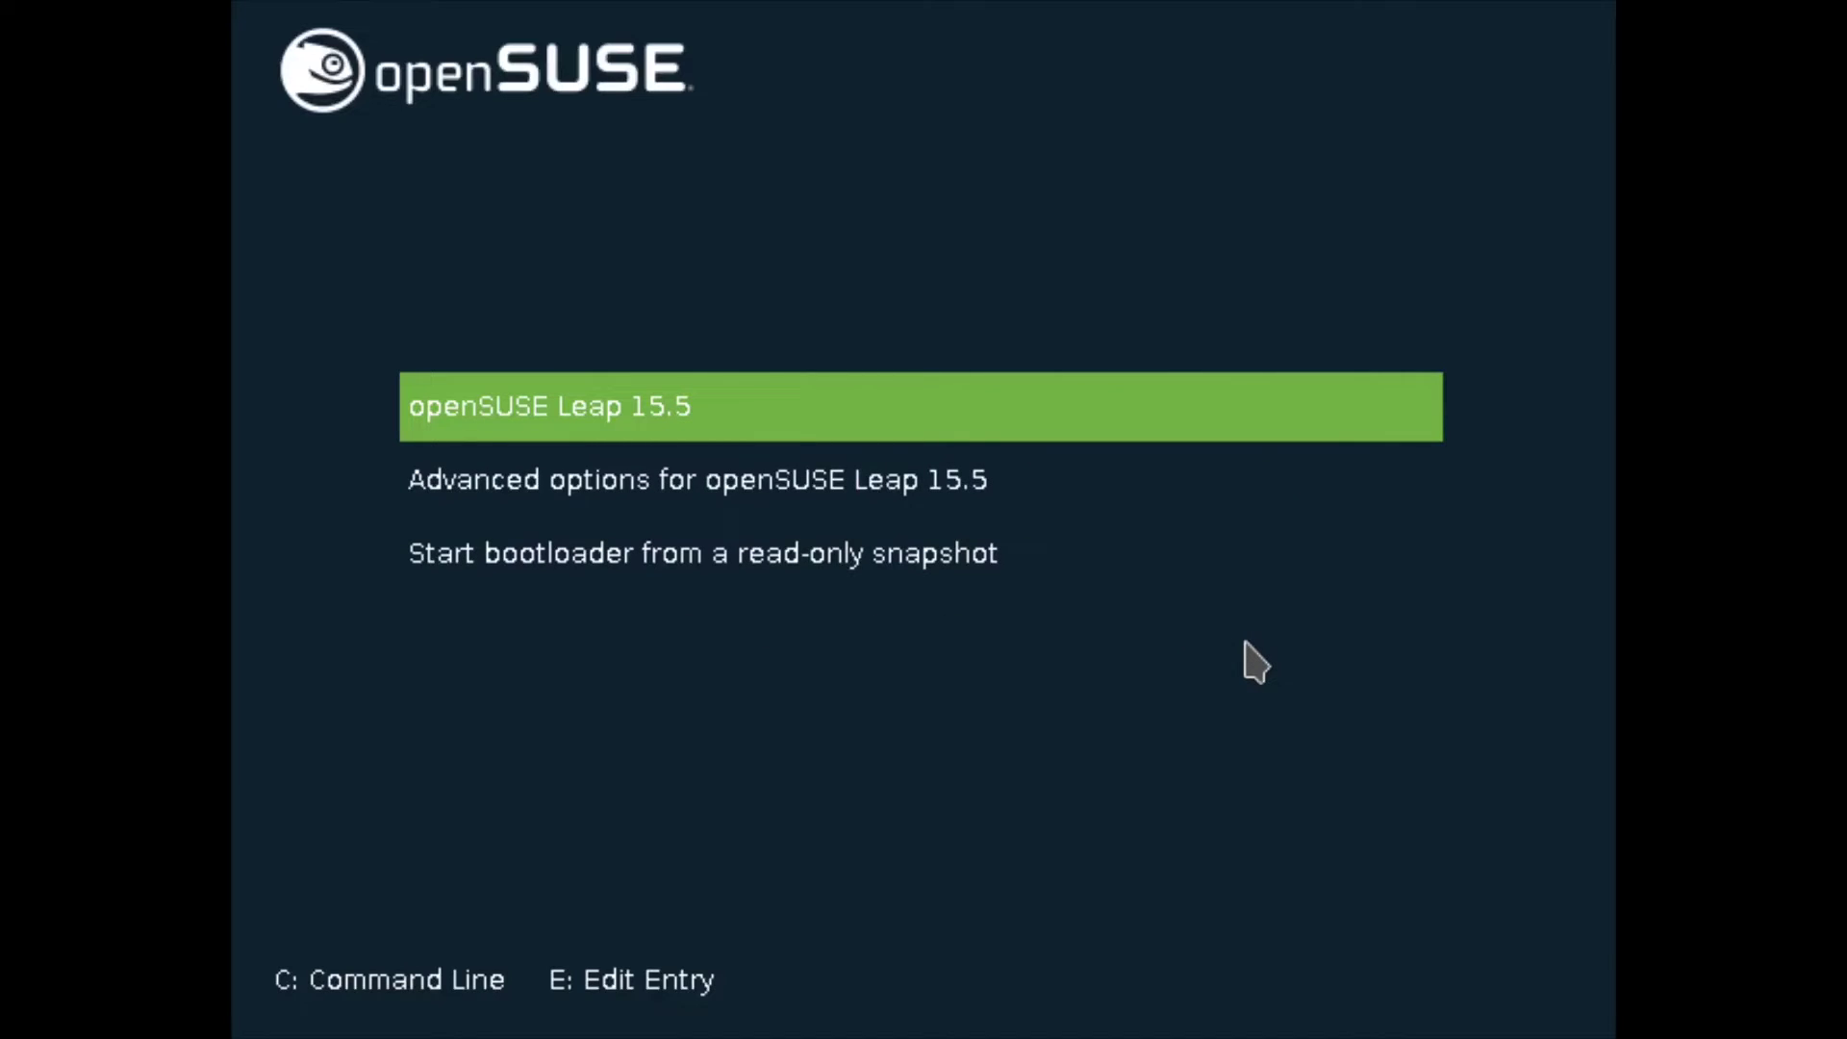
key("Return")
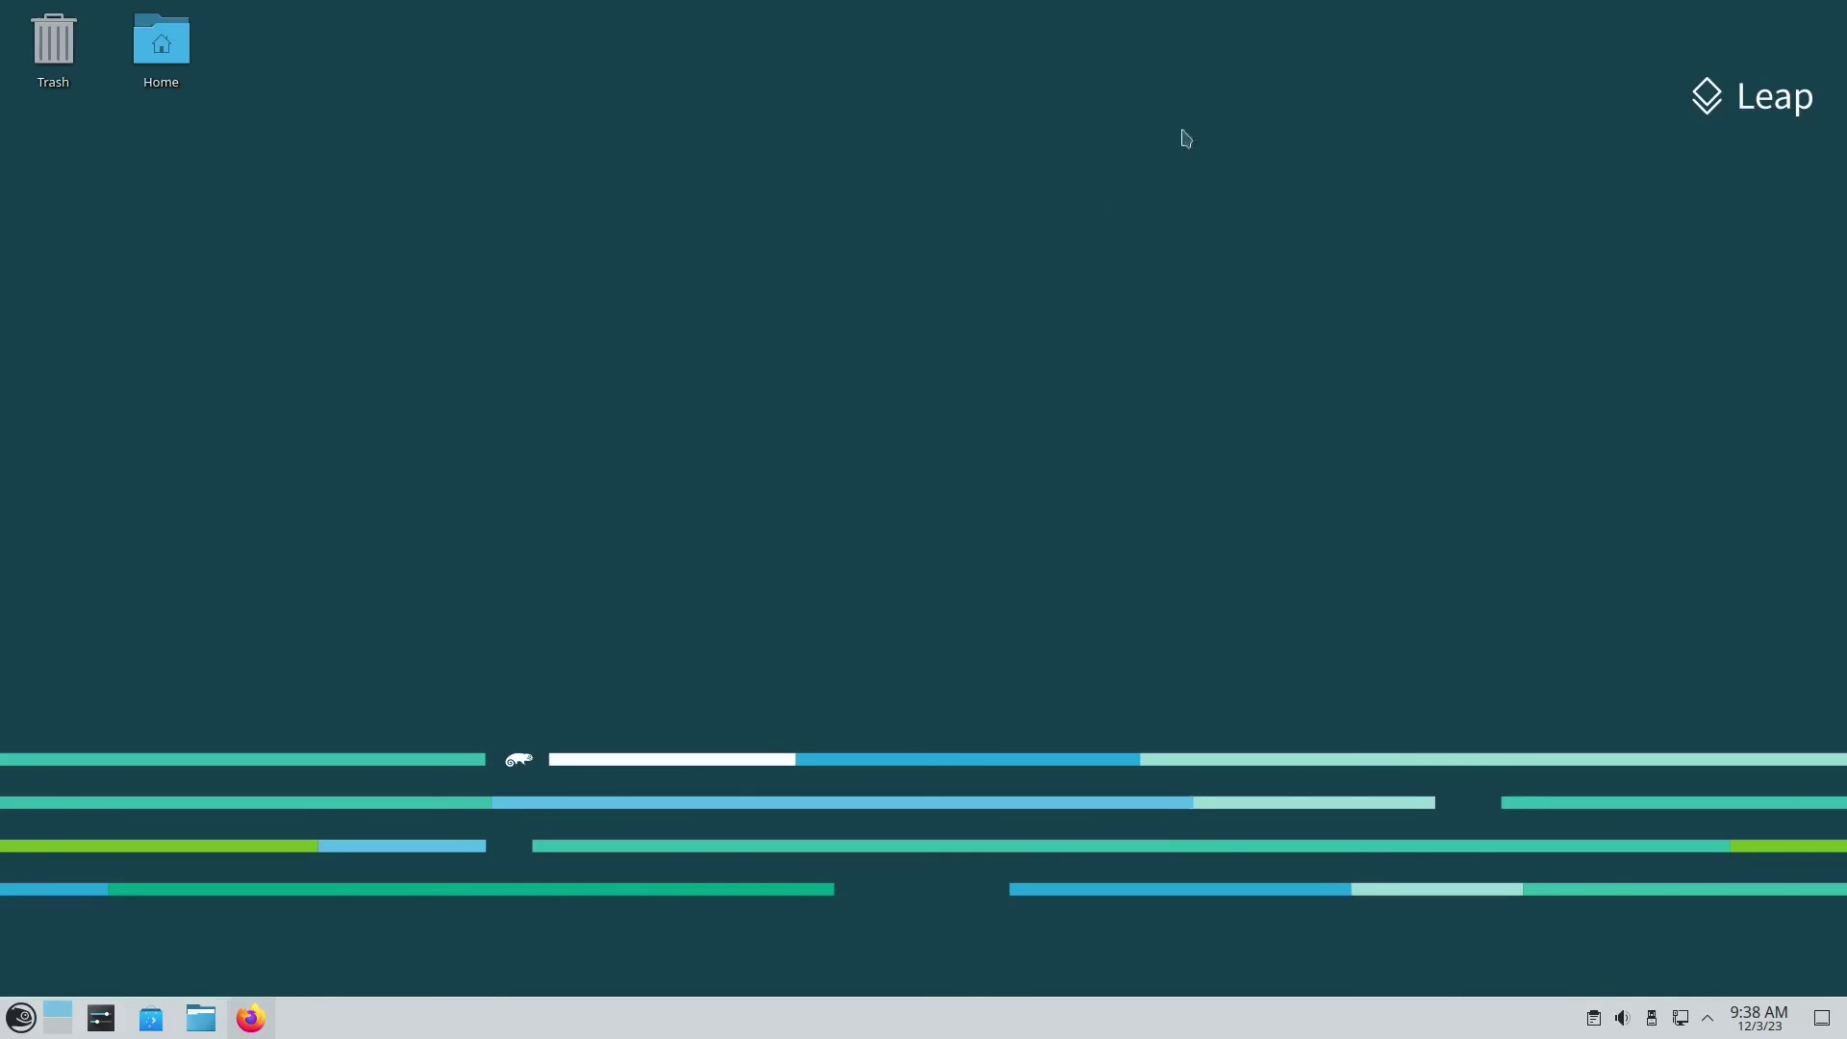
Step: Launch Info Center by searching 'info' and select the Kernel Version 6.6.3-lp155.3.gd766c57-default (64-bit)
left_click(20, 1018)
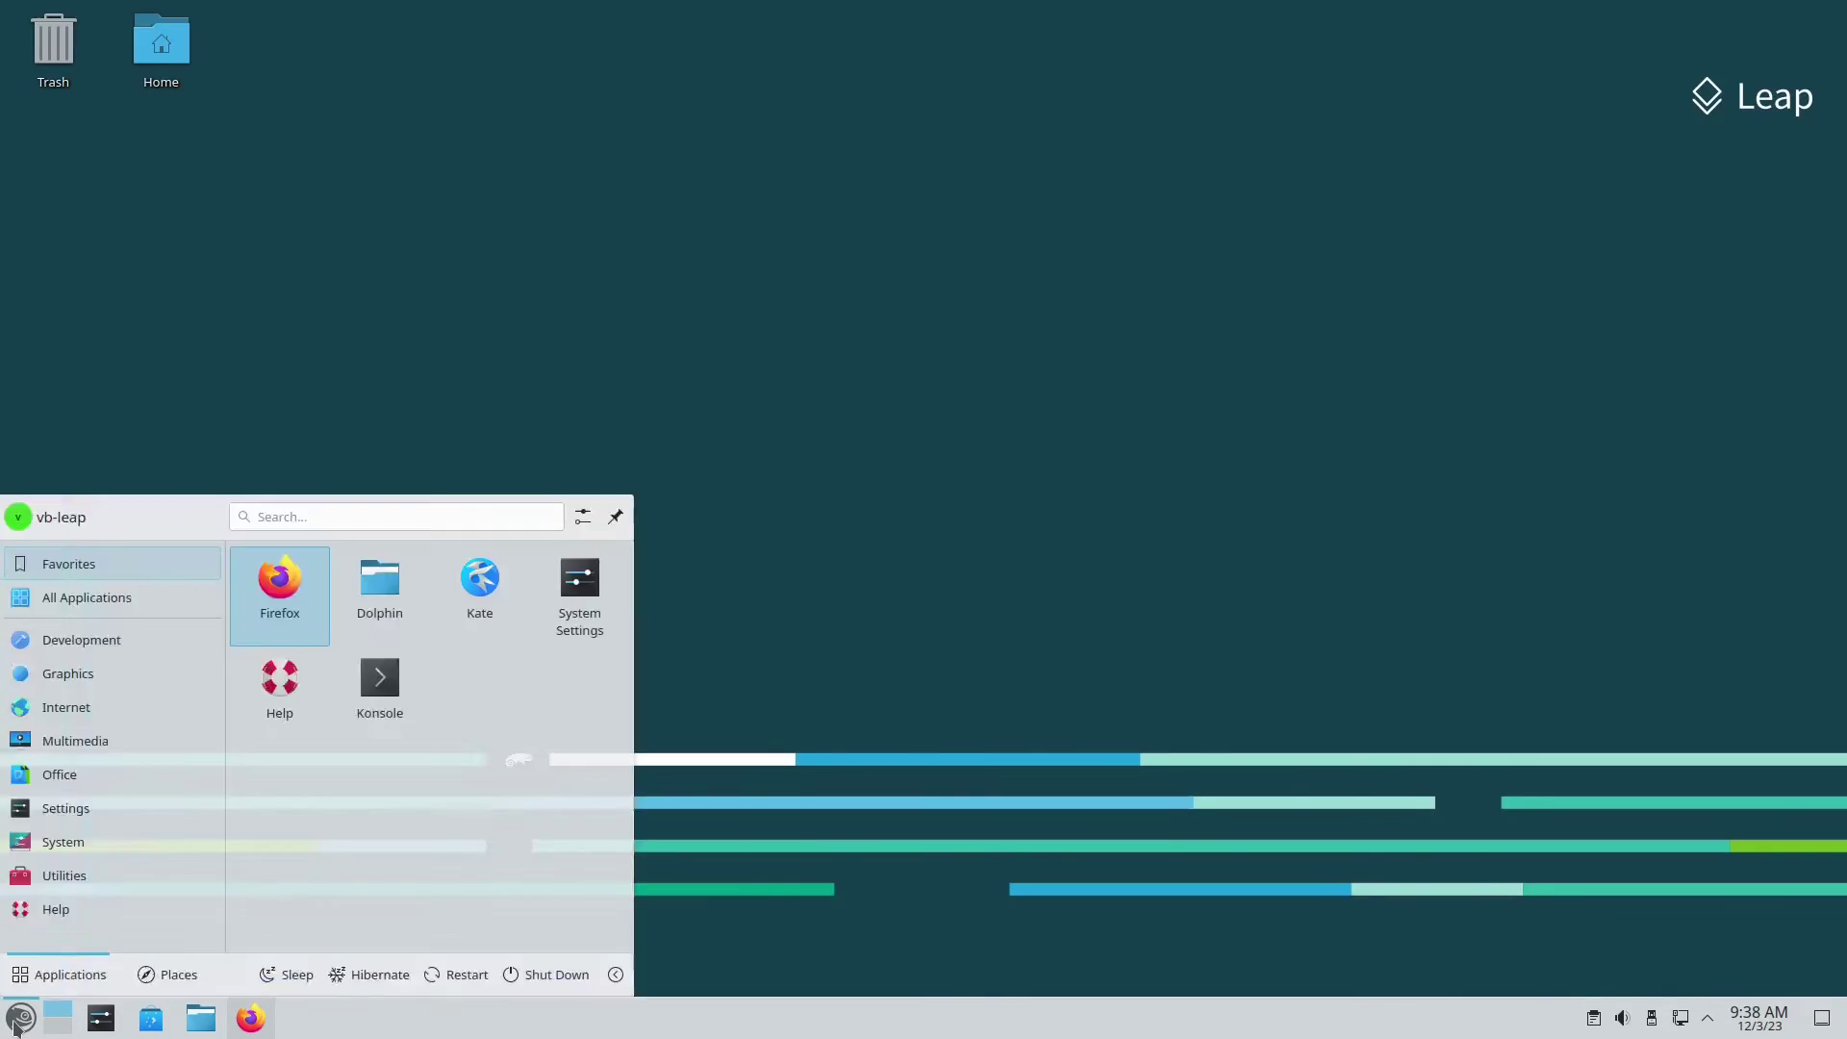
type("info")
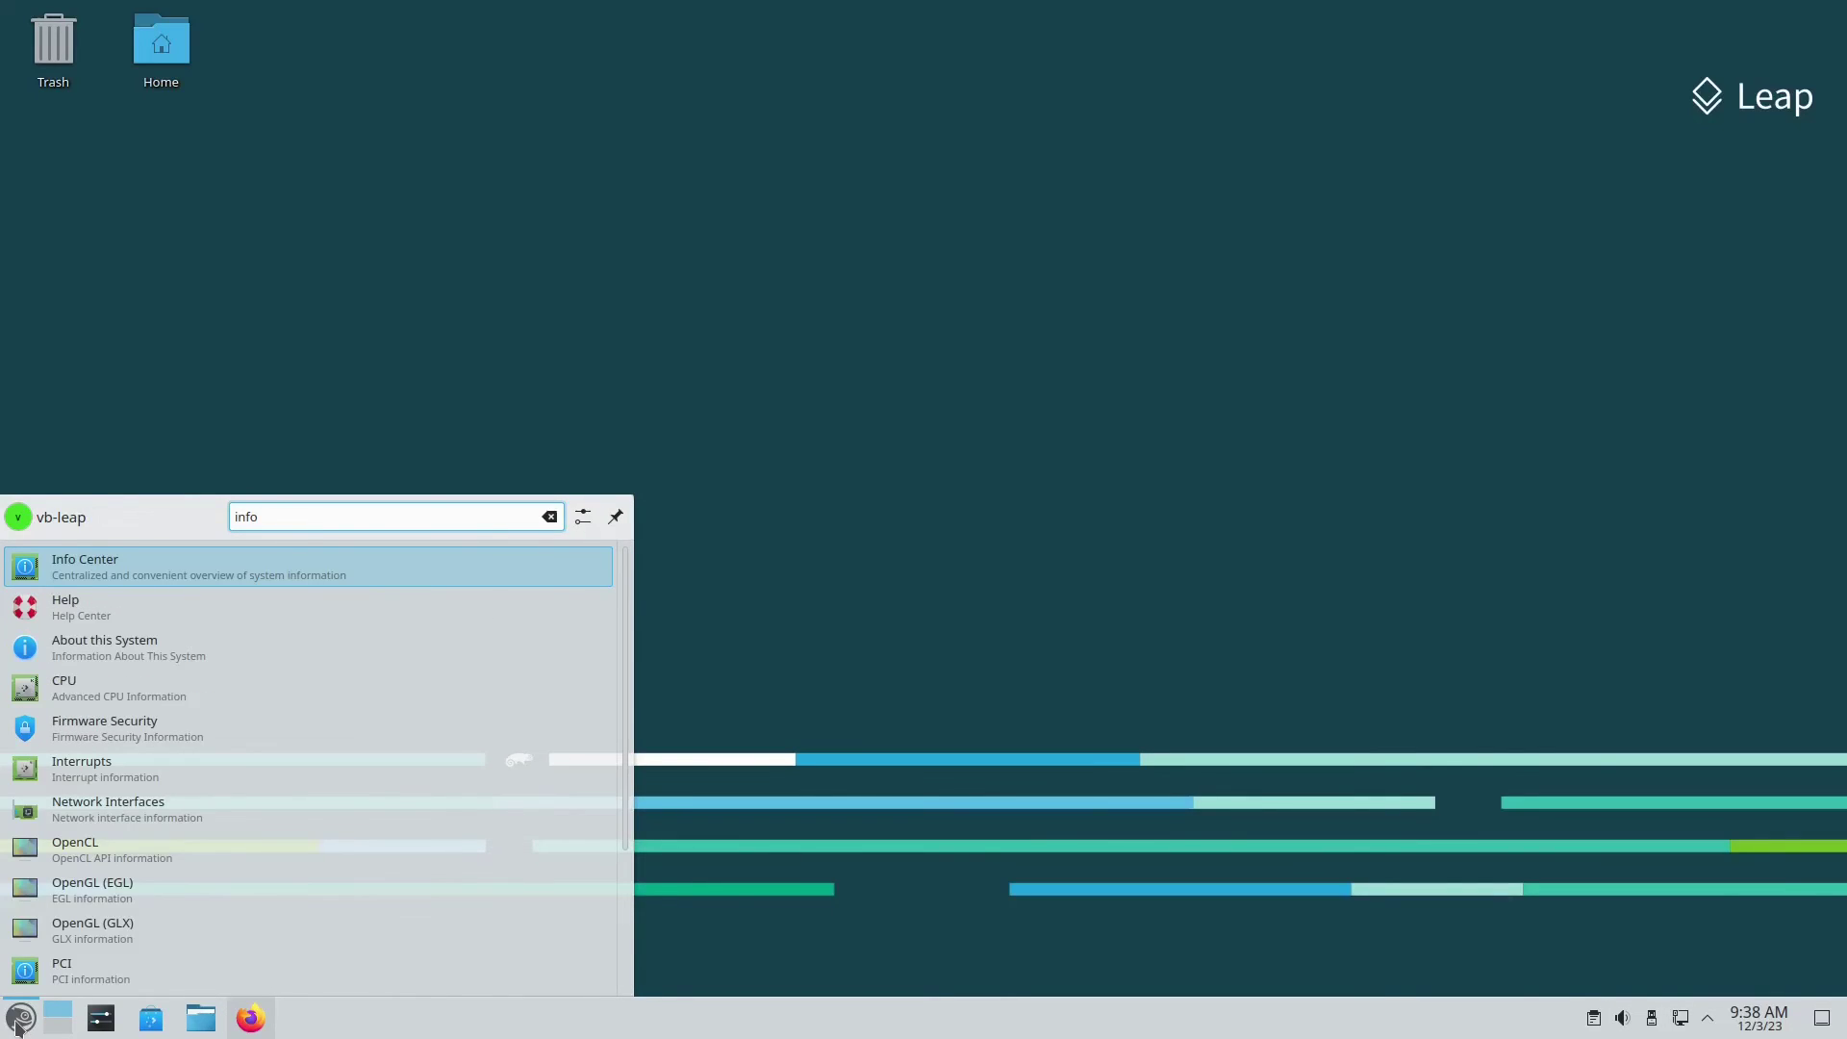
key("Return")
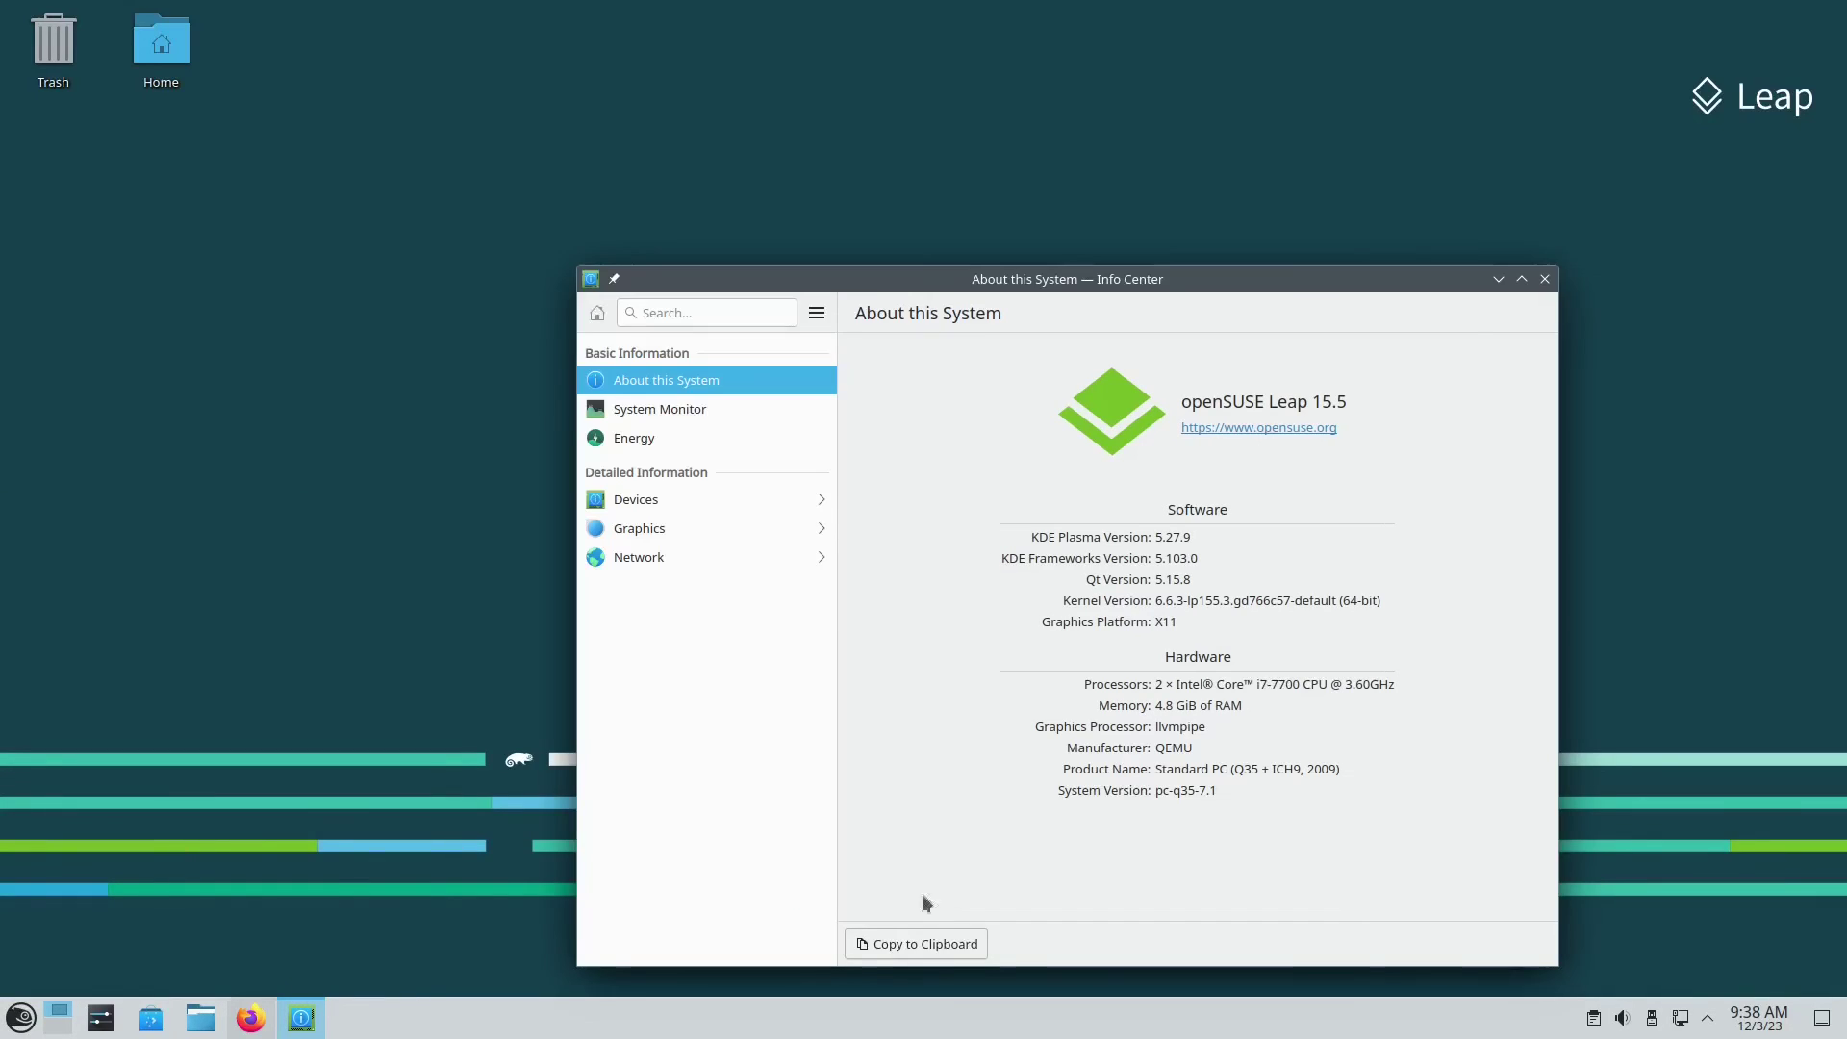
triple_click(1164, 601)
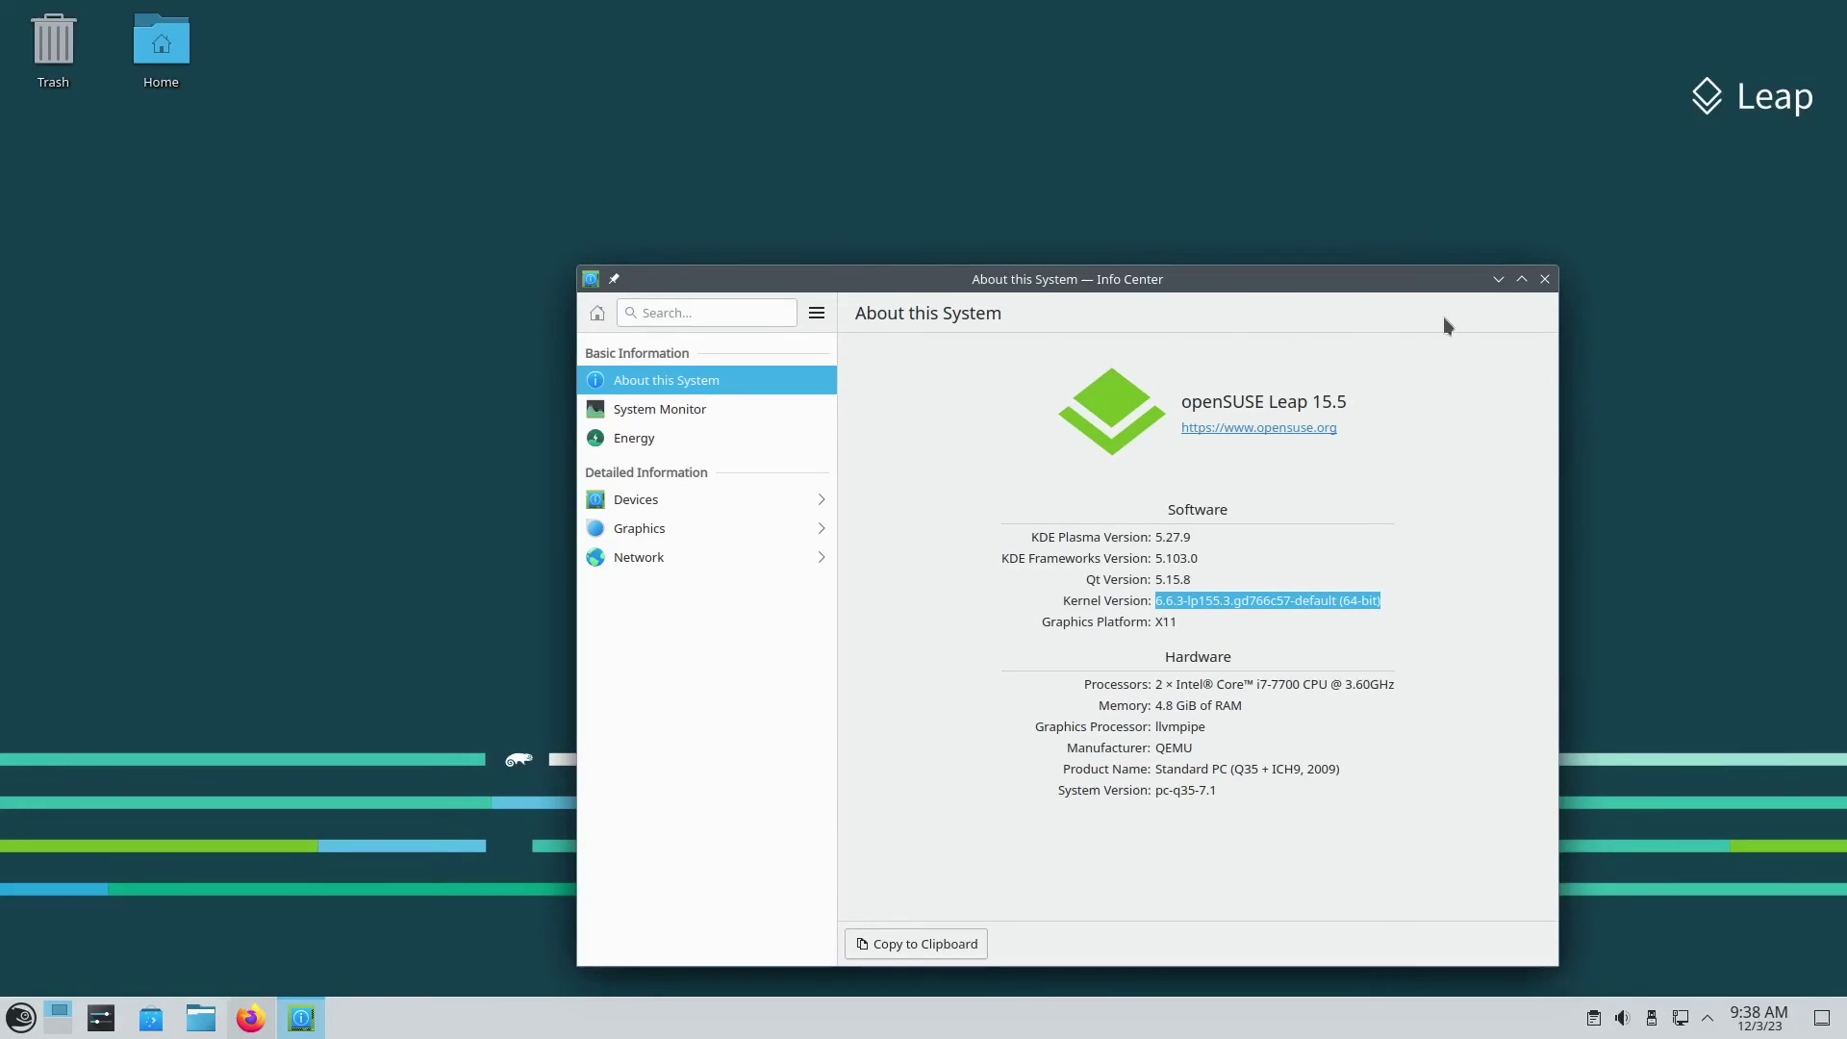
left_click_drag(1414, 279, 1250, 182)
Step: Close the Info Center window to leave the empty Leap desktop
left_click(1381, 182)
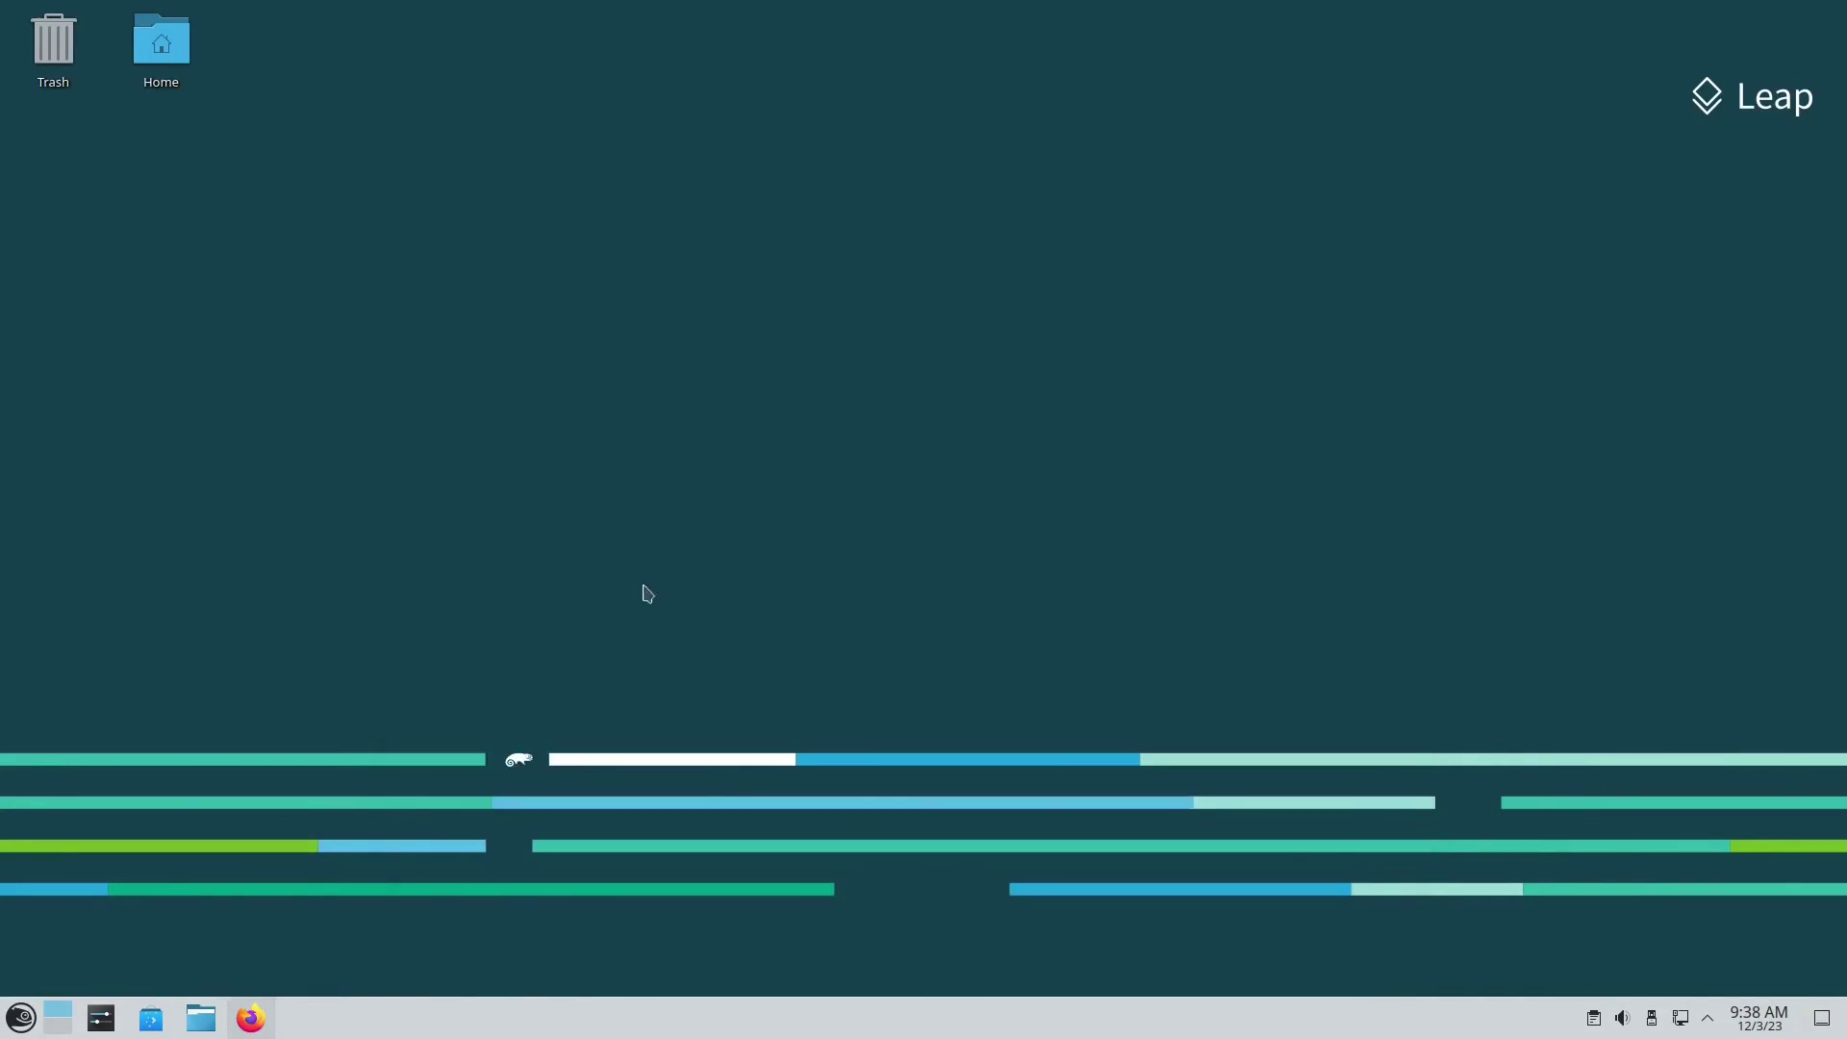